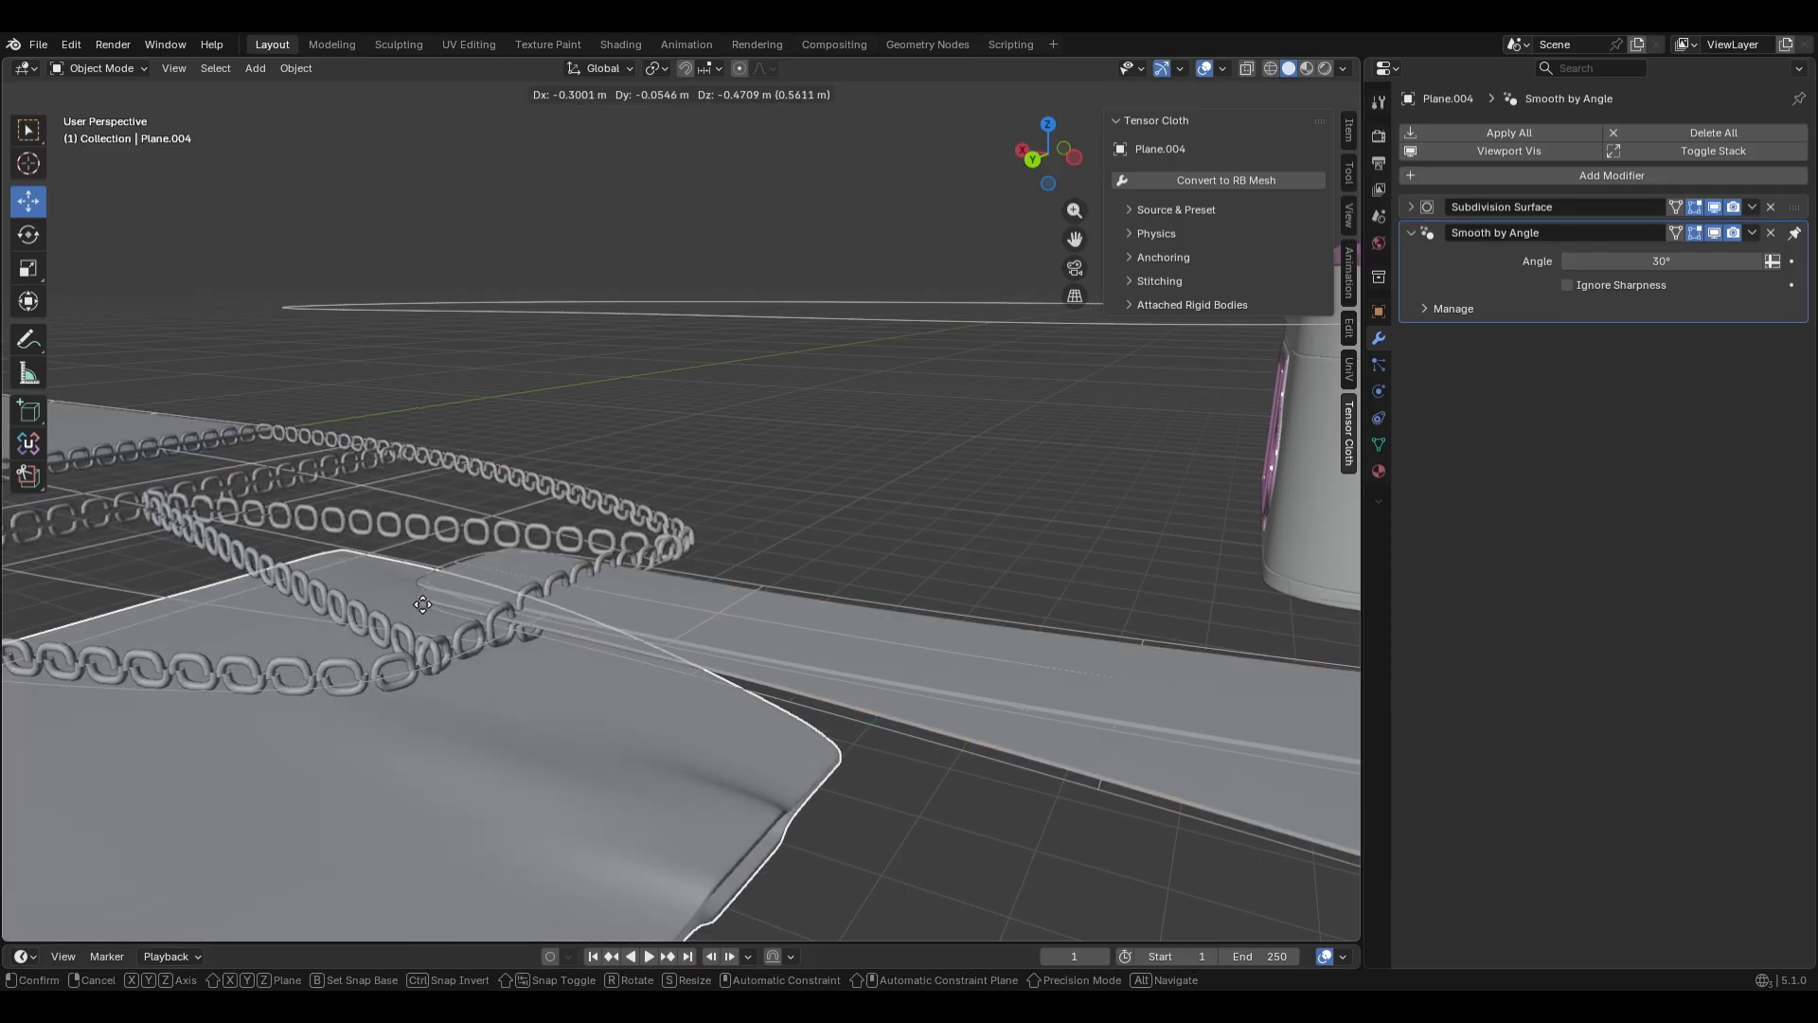
Try moving the leather end patch, its stitching and the strap band separately
right_click(422, 599)
click(543, 584)
key(g)
right_click(562, 644)
scroll(900, 578, down, 4)
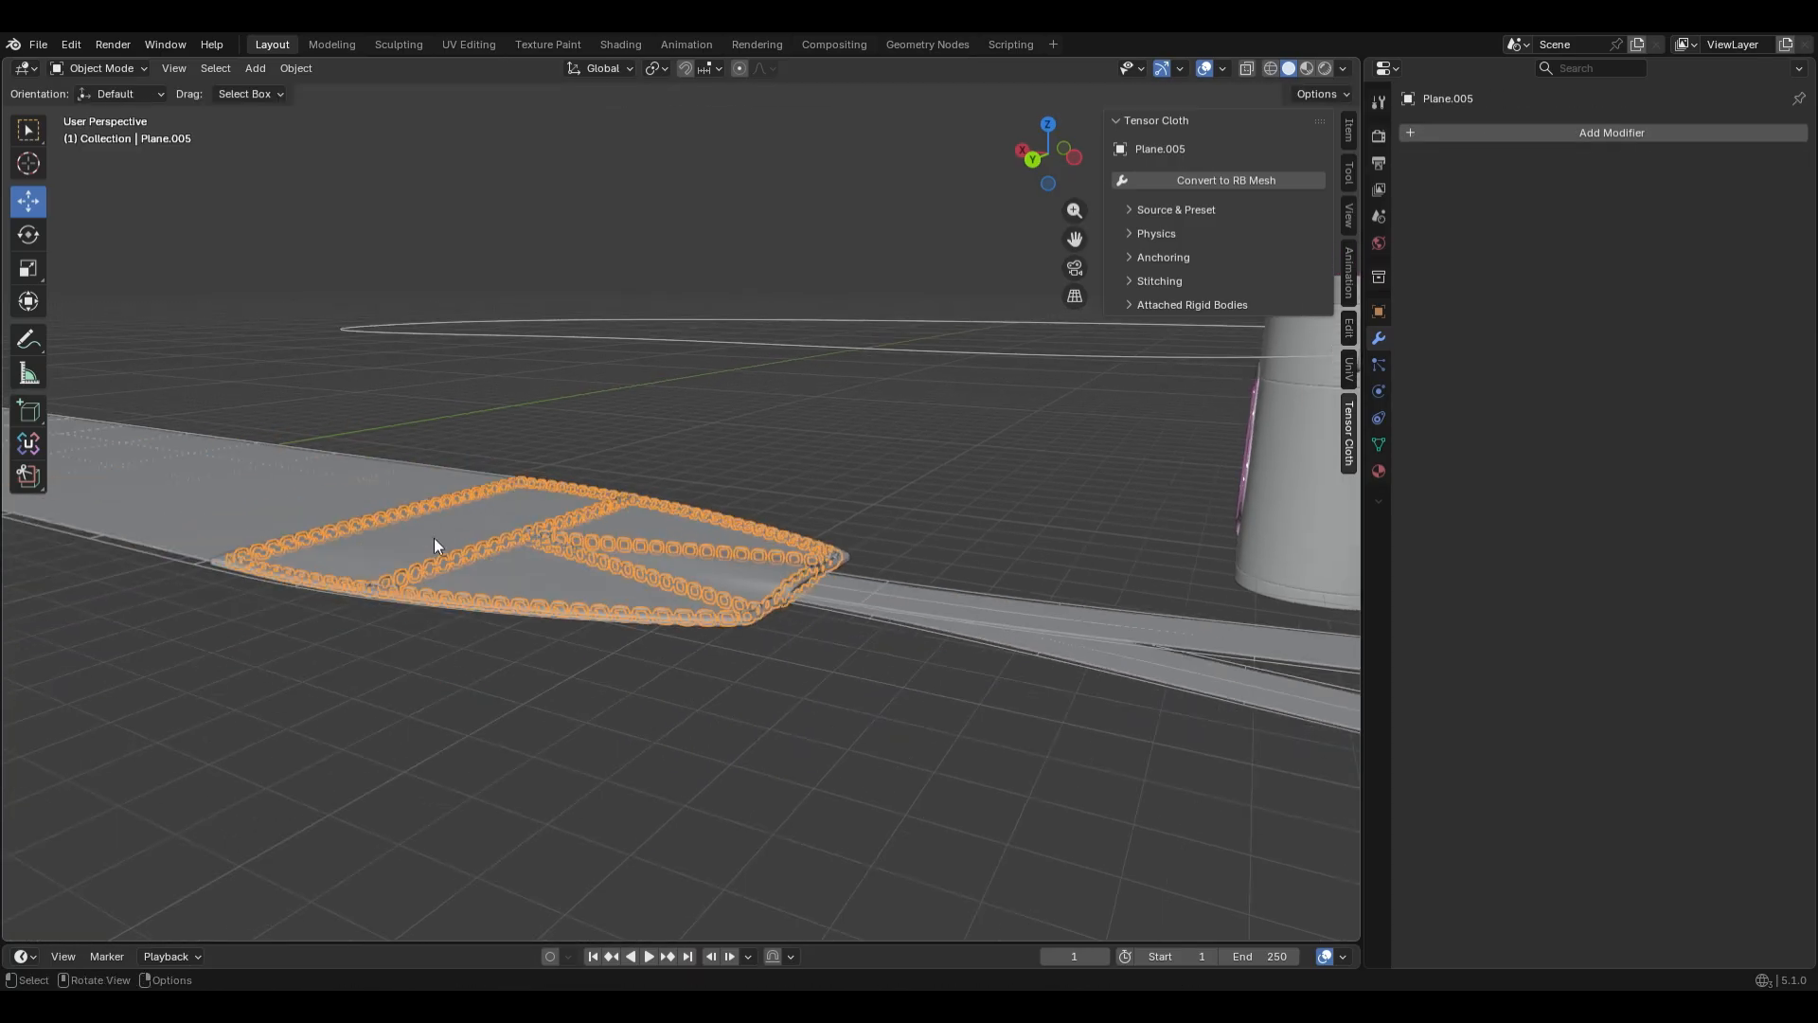
click(224, 526)
key(g)
right_click(265, 494)
middle_drag(303, 502, 305, 541)
scroll(305, 541, down, 3)
Add a Surface Deform modifier above Smooth by Angle on the narrow strap end, target cinghia simulaz.001, and bind it
click(606, 532)
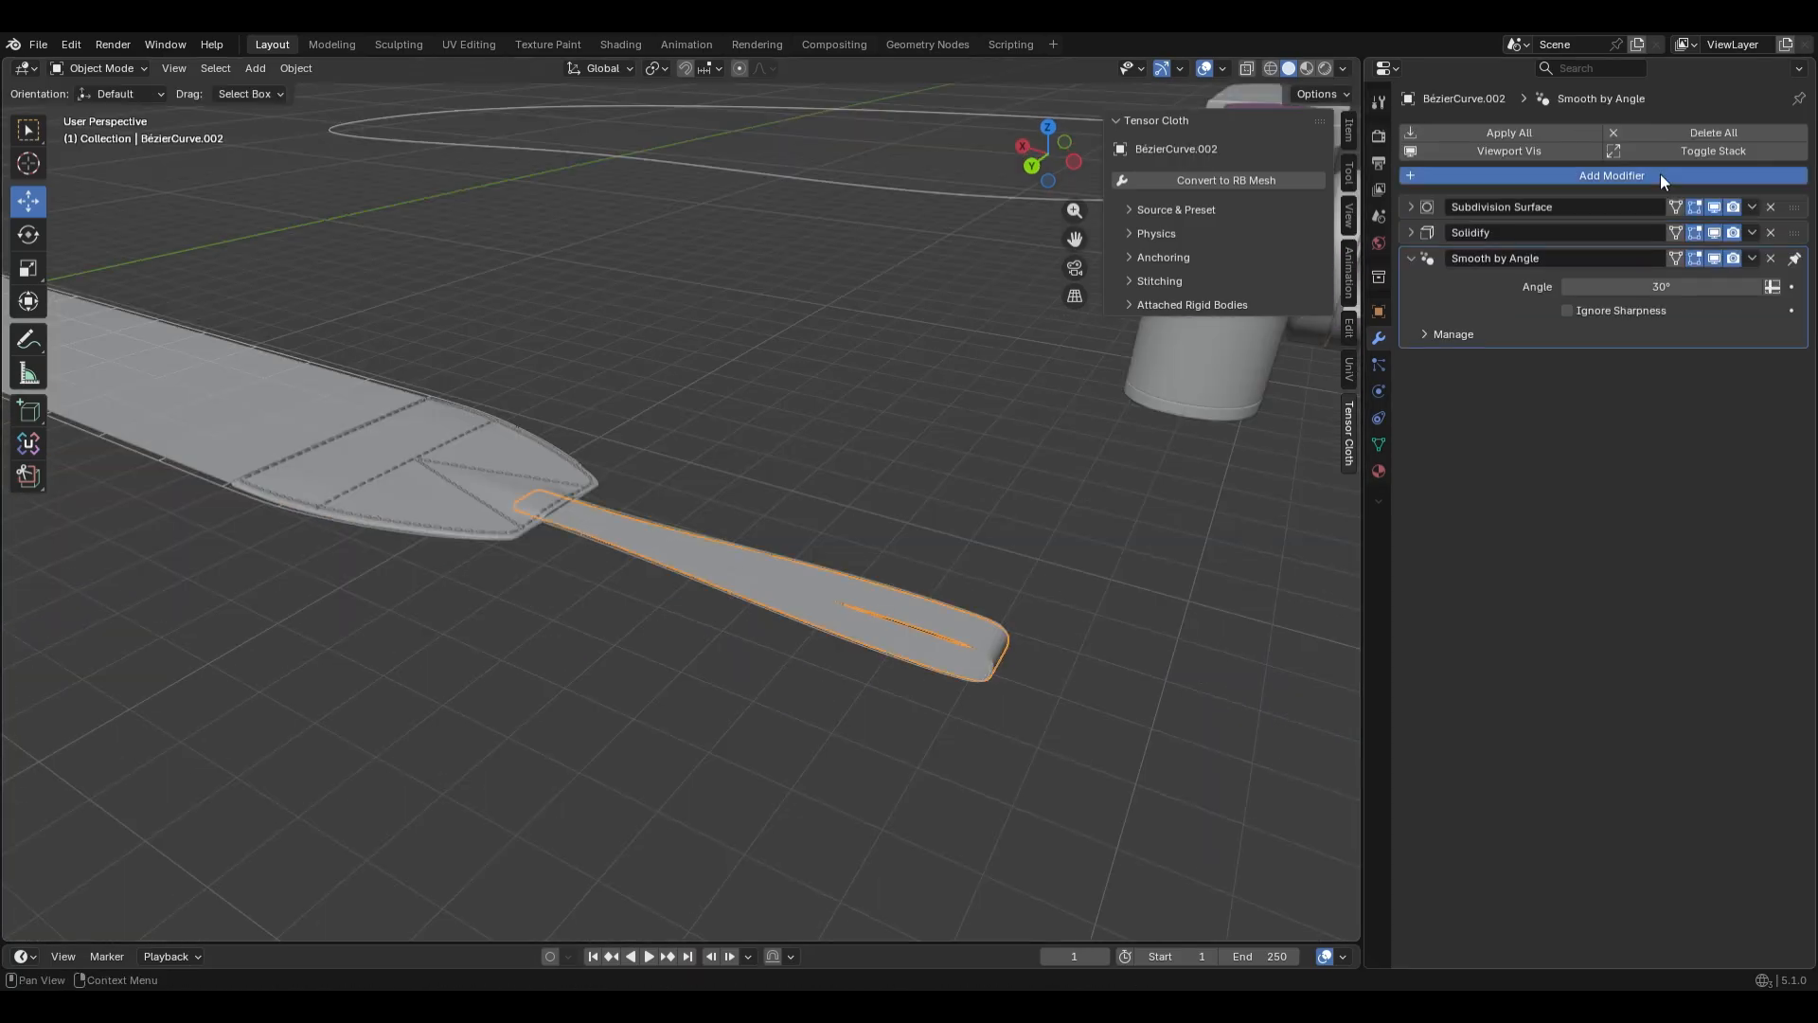
click(1661, 175)
click(1610, 234)
scroll(582, 507, up, 8)
click(1771, 286)
click(914, 743)
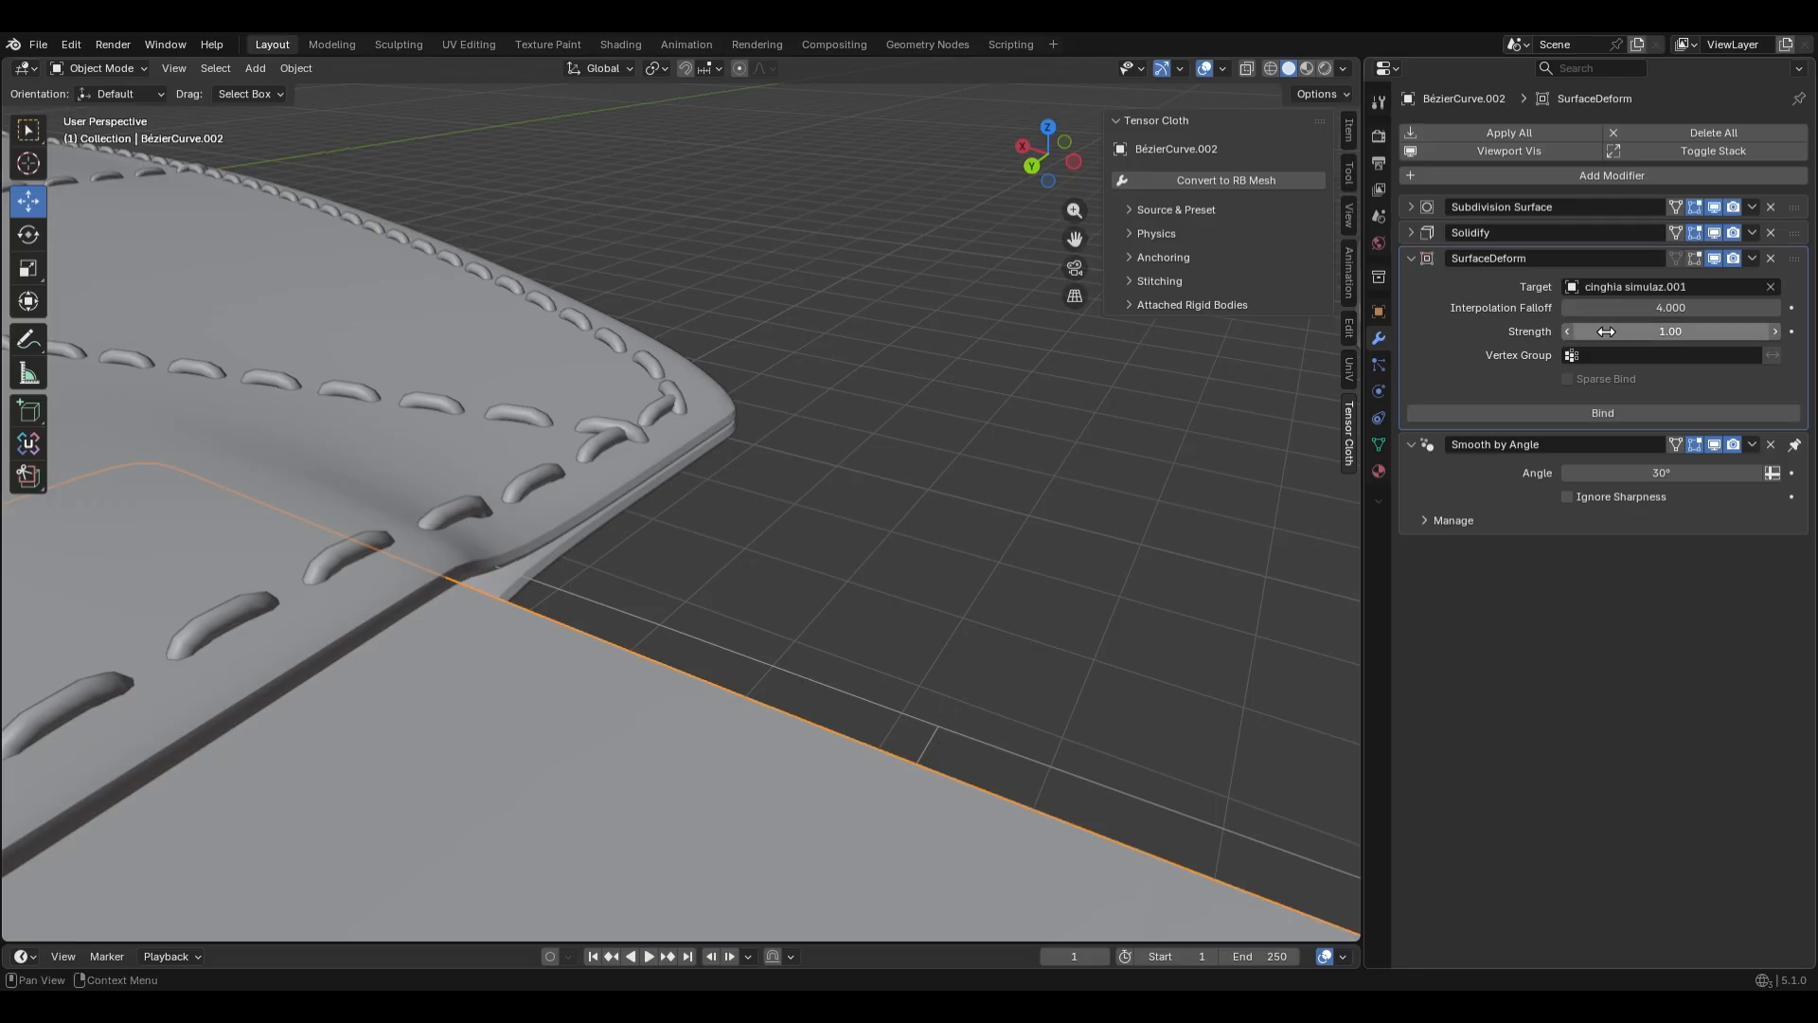
click(1607, 412)
Add a Surface Deform modifier to the leather end patch, target cinghia simulaz.001, and bind it
scroll(786, 402, down, 8)
click(805, 426)
click(1610, 175)
click(1601, 208)
click(1770, 260)
click(990, 483)
click(1517, 387)
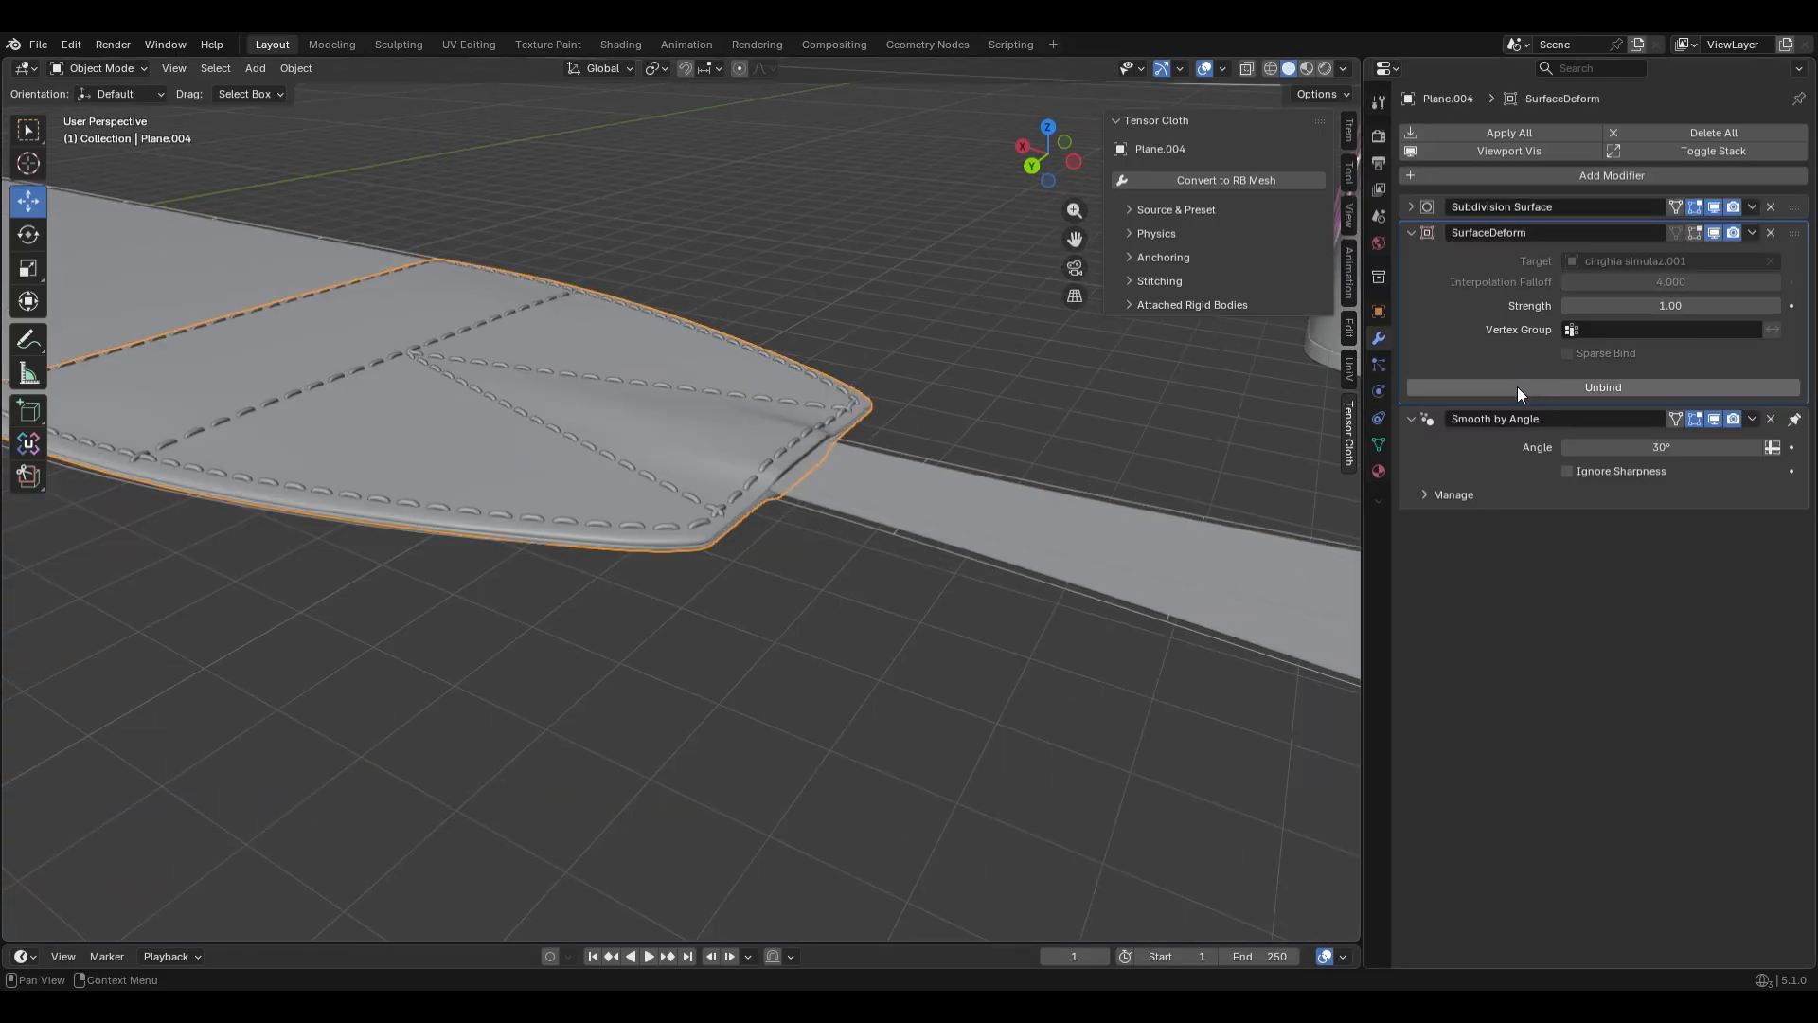
Add a Surface Deform modifier to the stitching with the leather end patch Plane.004 as its target
middle_drag(777, 397, 775, 438)
click(758, 426)
click(1502, 130)
click(1493, 163)
click(1770, 235)
click(512, 417)
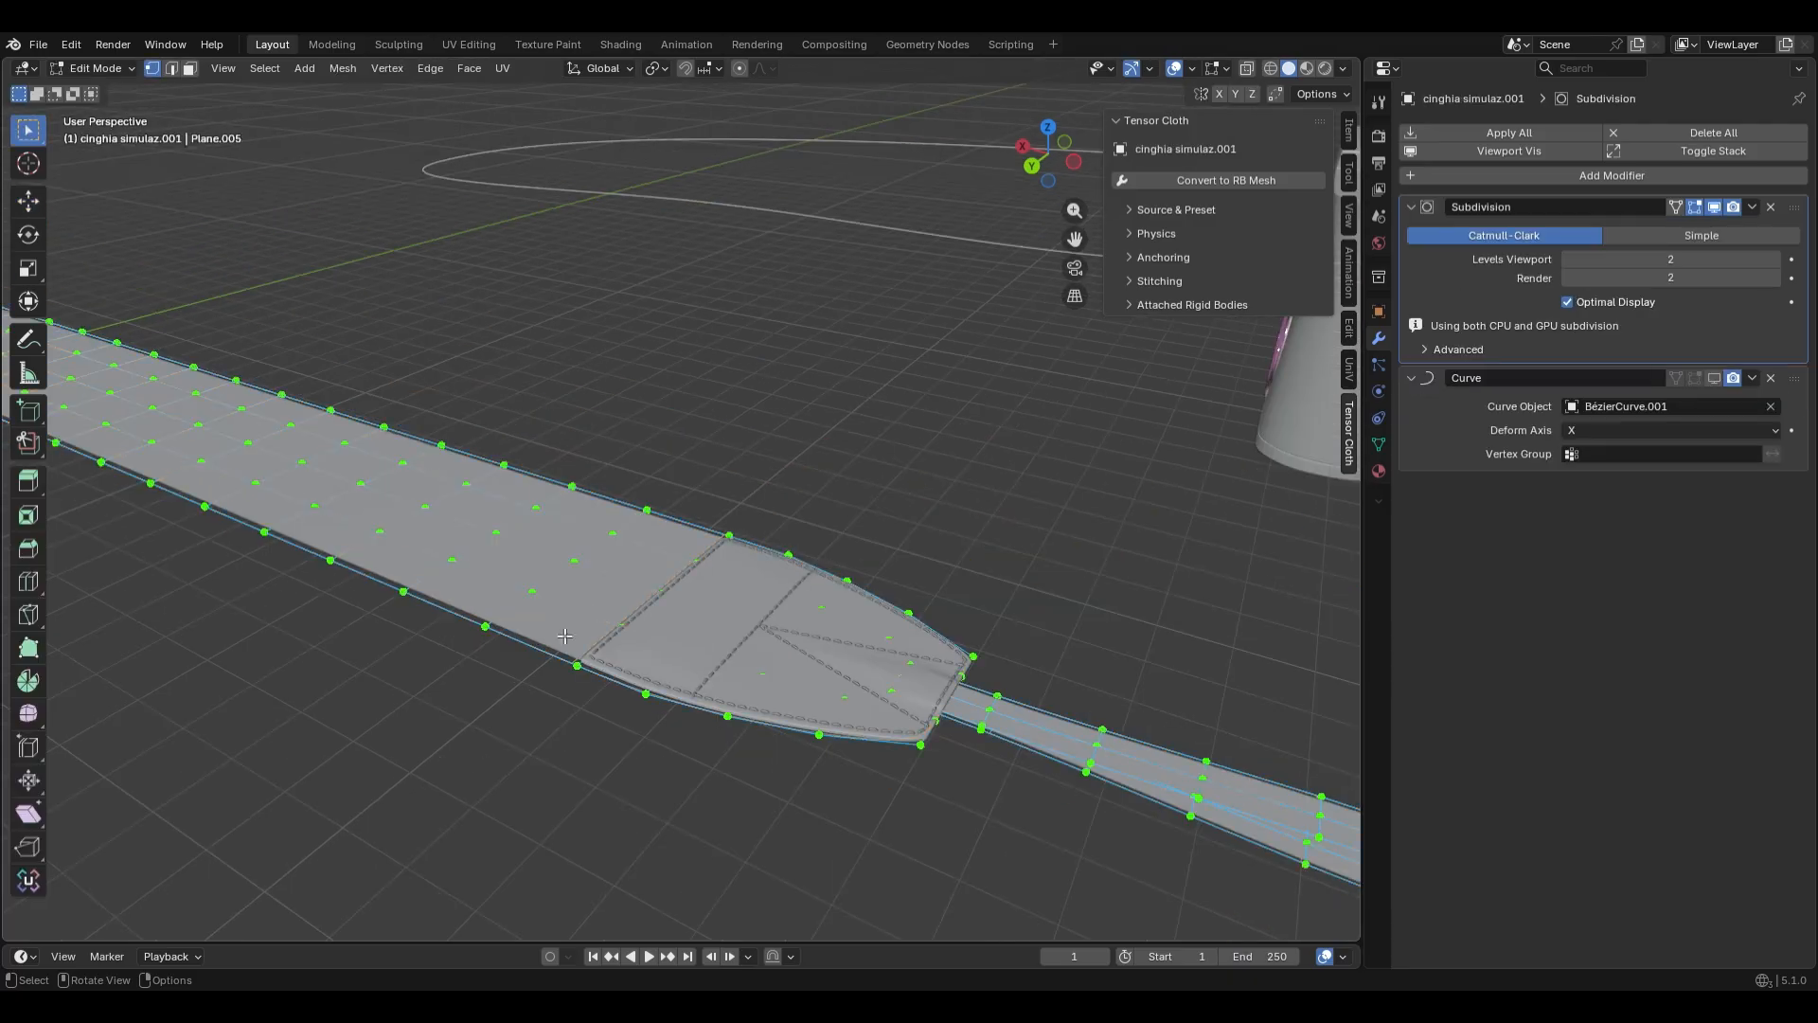
Try moving a crosswise edge loop of cinghia simulaz.001 with proportional editing to test the deformation
alt+click(568, 574)
key(g)
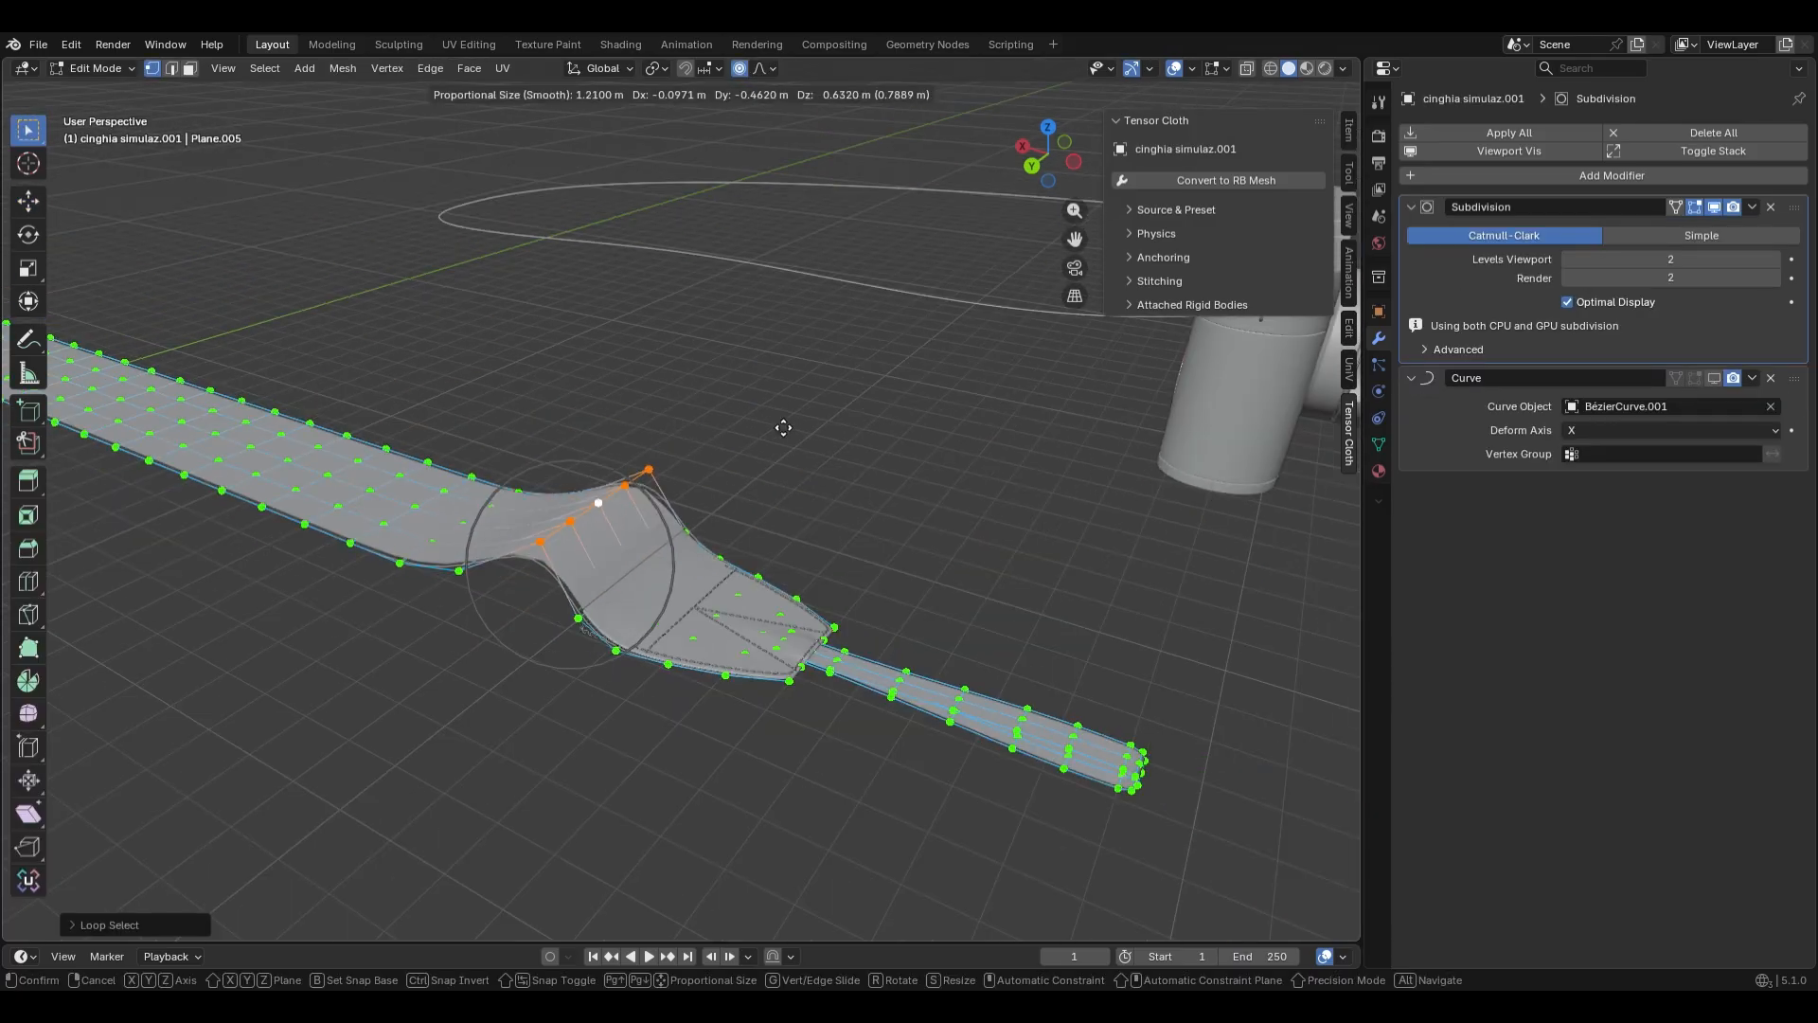
scroll(785, 436, down, 12)
right_click(840, 369)
key(Tab)
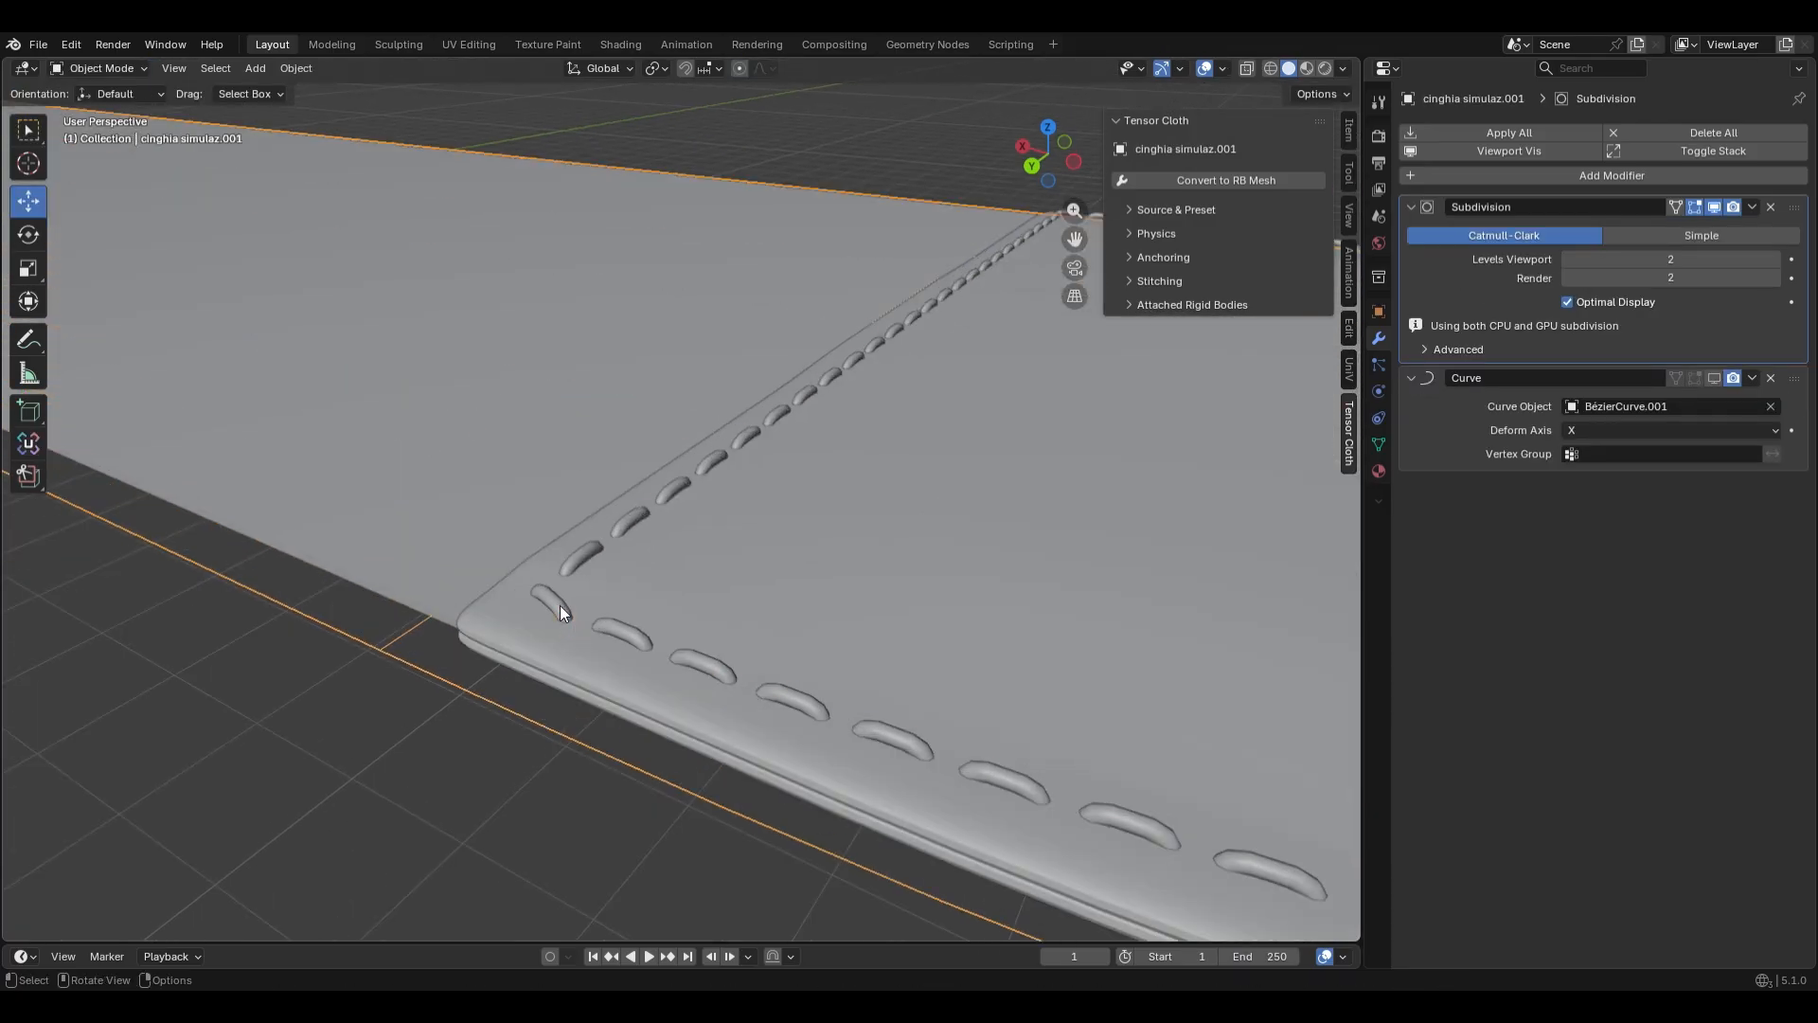
Bind the stitching's Surface Deform to Plane.004 and test it by trying to move an edge loop of cinghia simulaz.001
click(560, 605)
click(1604, 360)
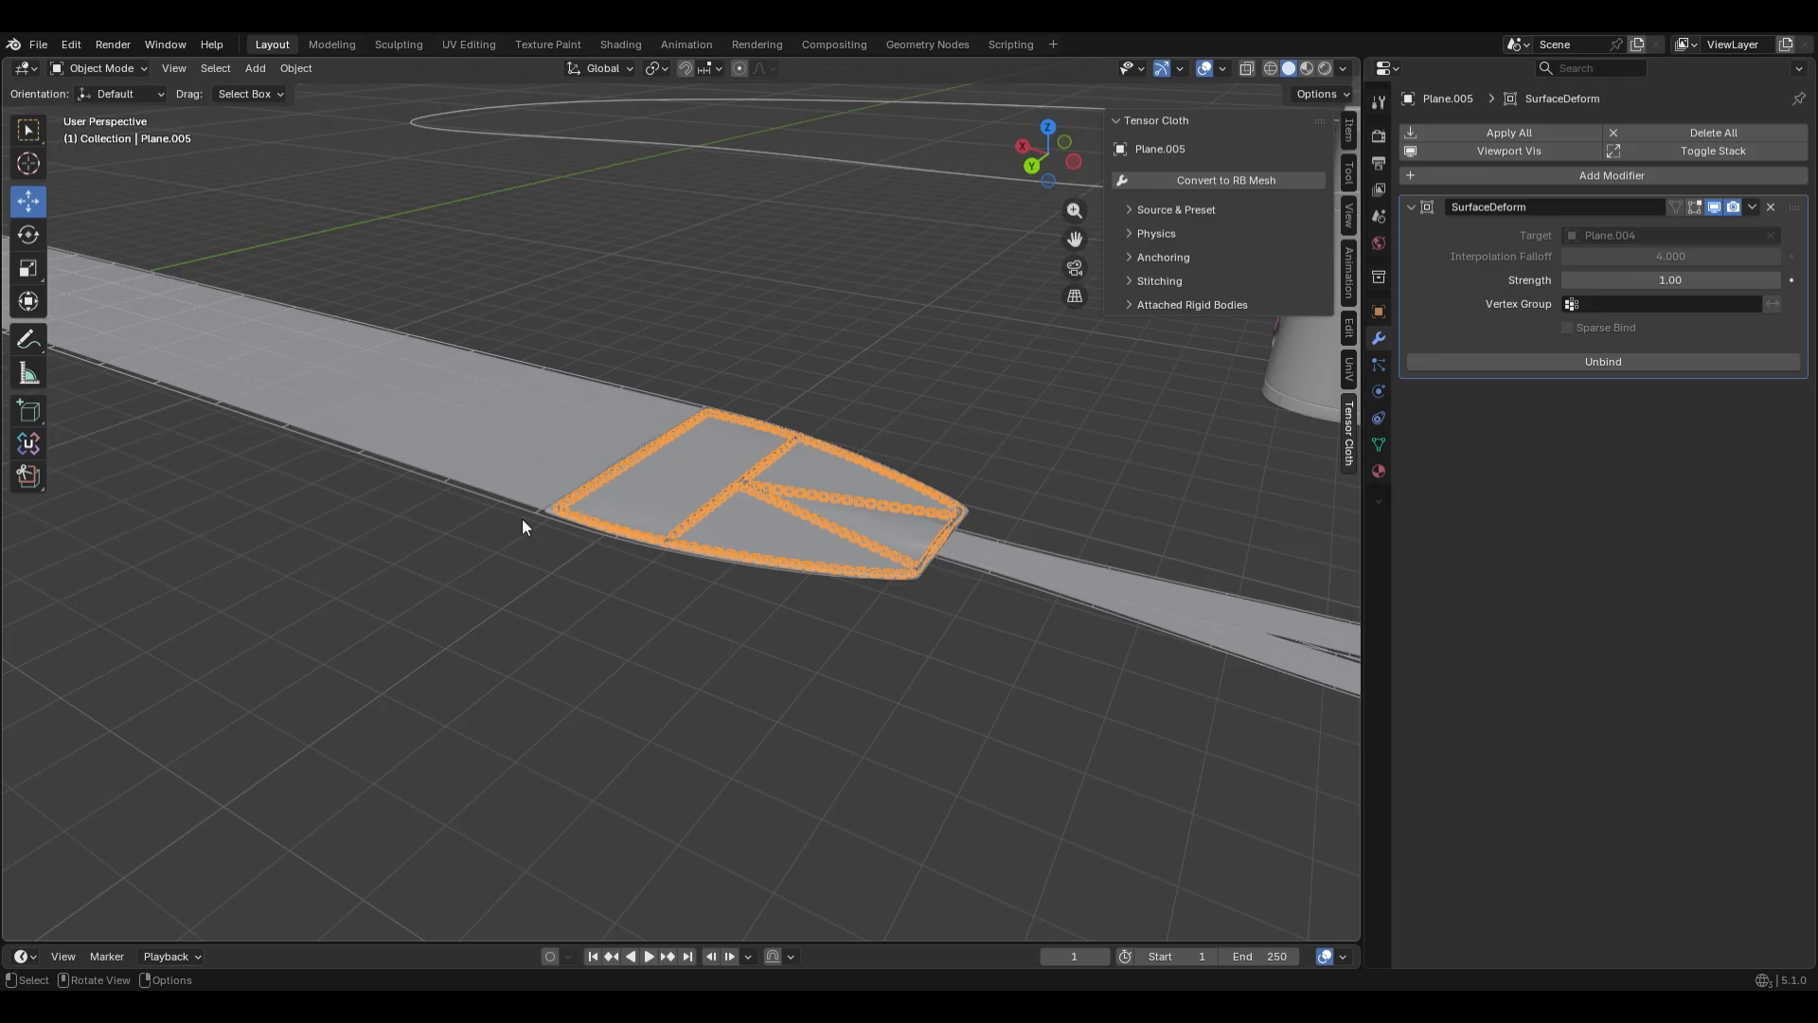
click(522, 520)
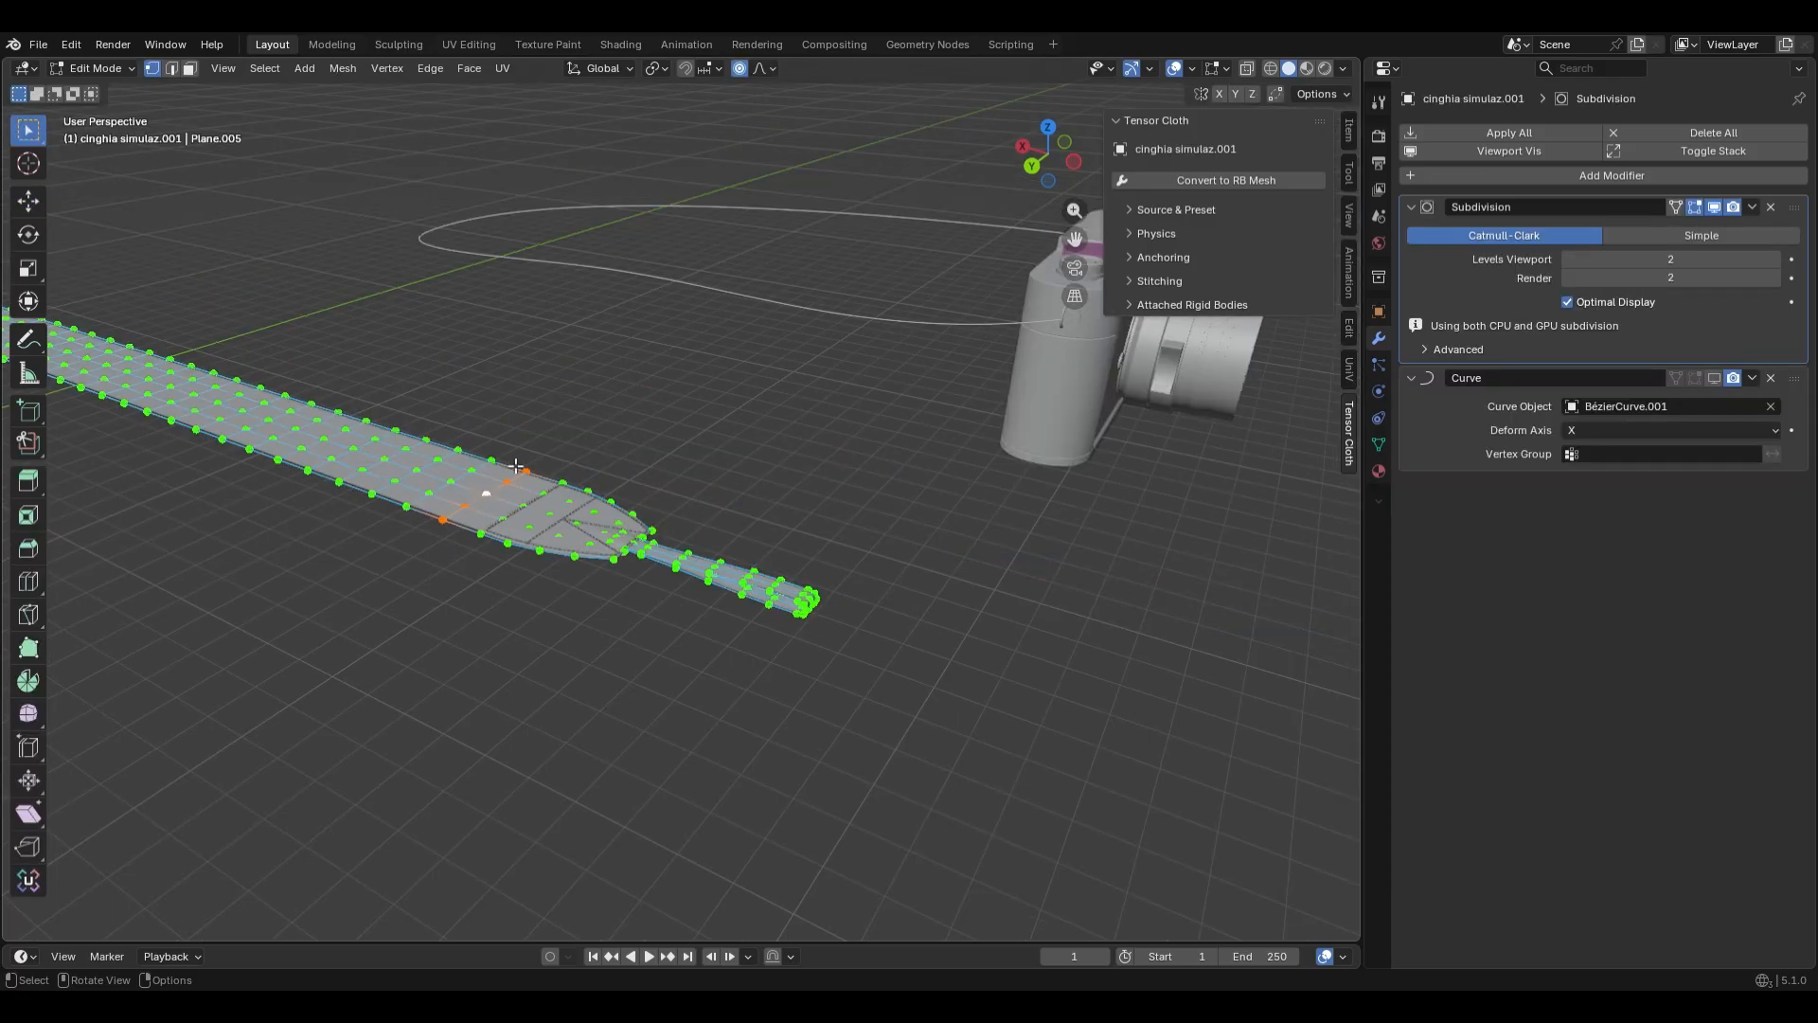
key(g)
right_click(754, 290)
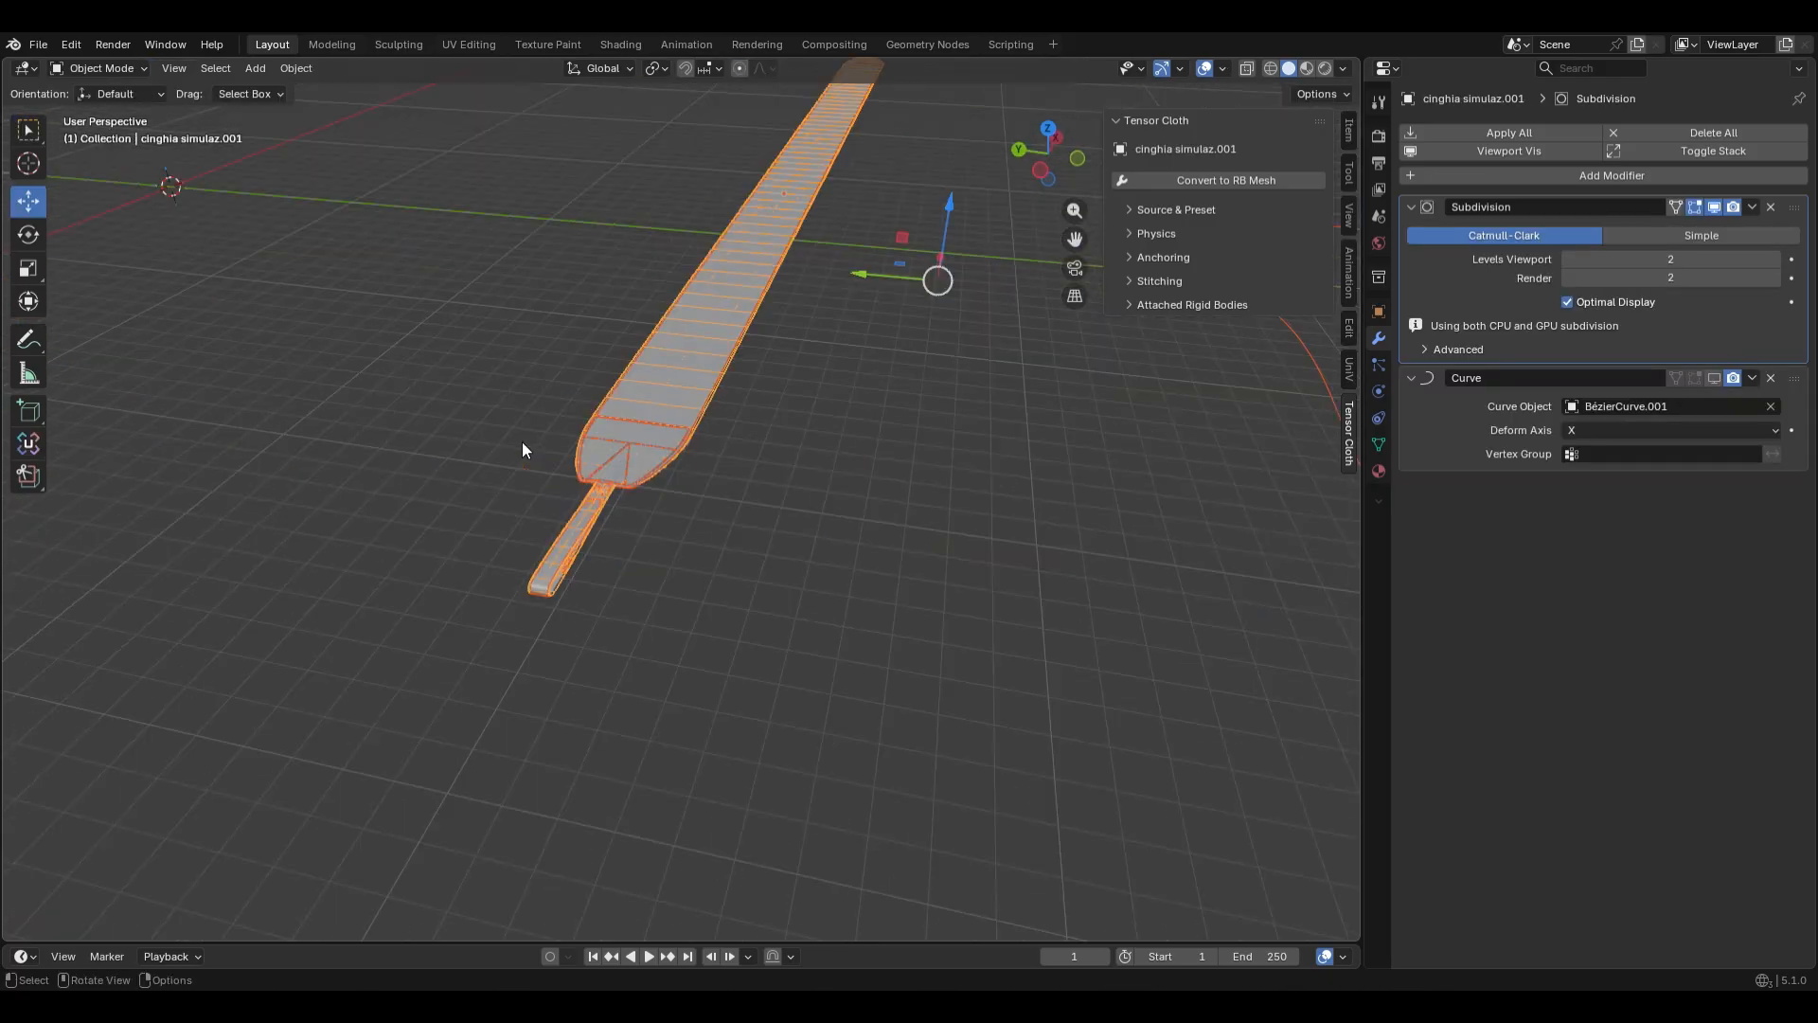
Examine the strap curve on the camera and try moving cinghia simulaz.001 on its own
middle_drag(521, 441, 841, 485)
click(813, 443)
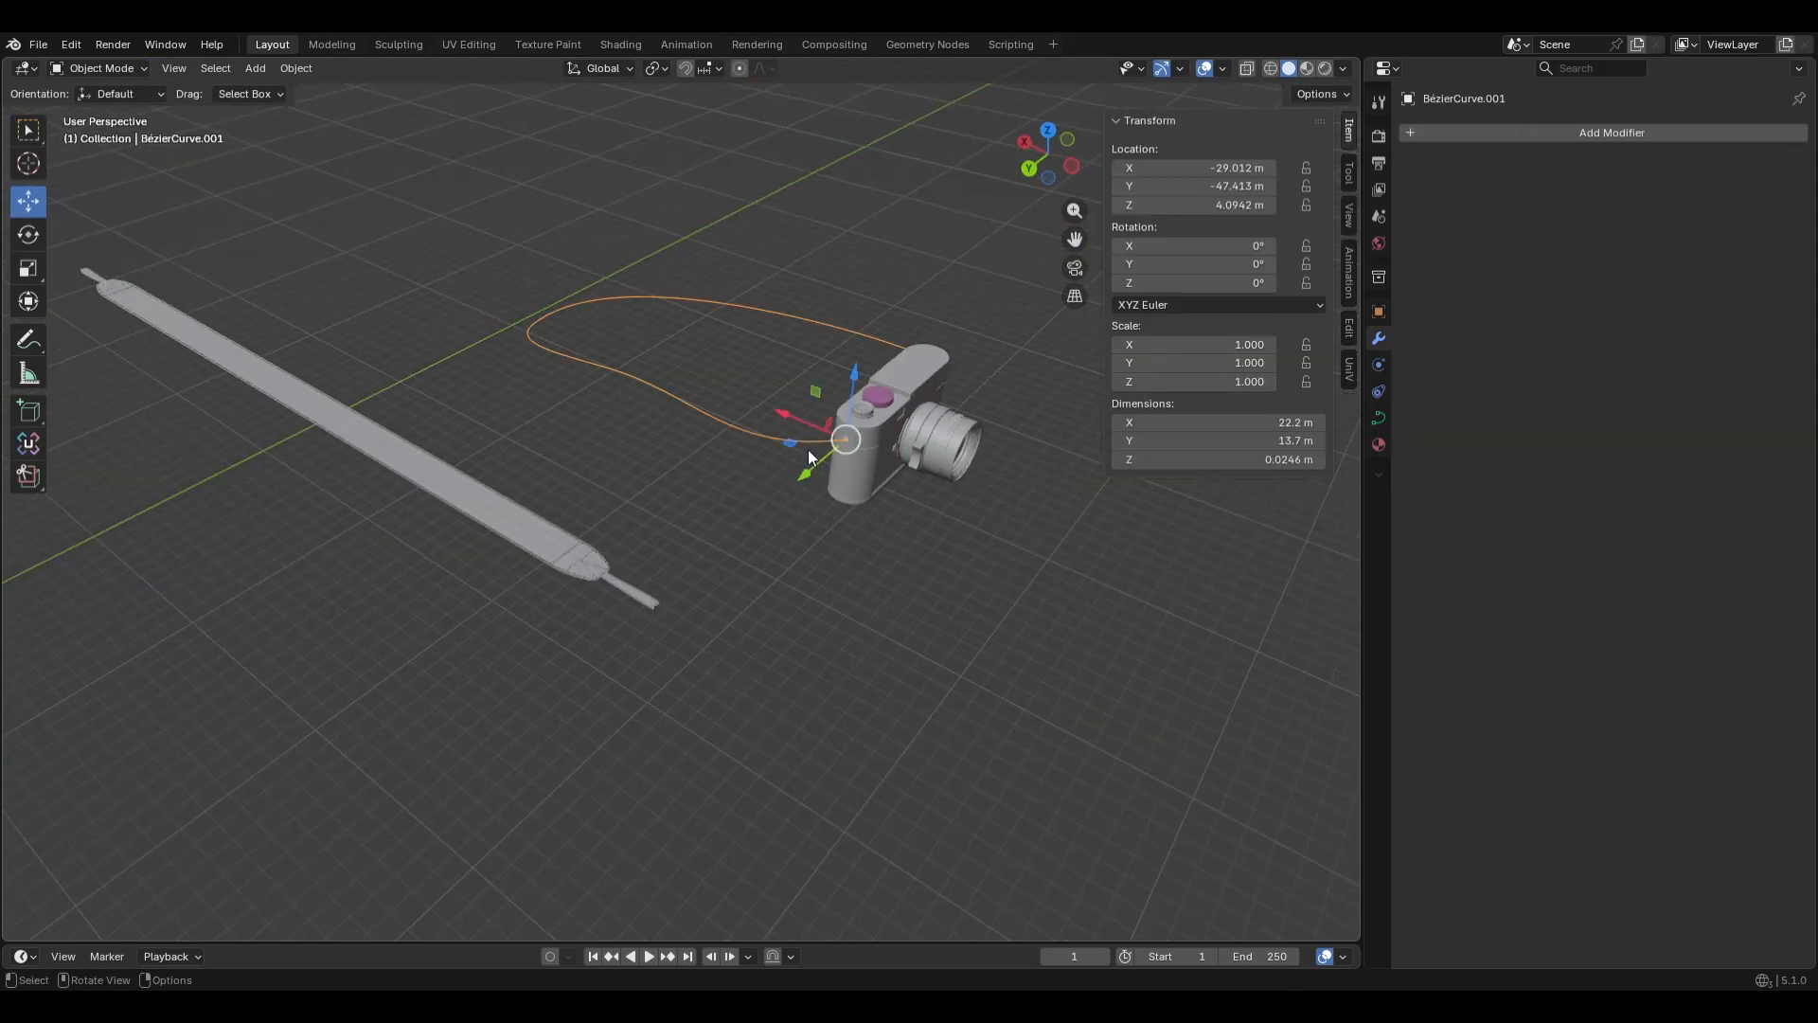
click(474, 501)
scroll(474, 511, up, 1)
key(g)
right_click(503, 646)
scroll(475, 557, down, 3)
middle_drag(503, 646, 625, 625)
key(g)
right_click(637, 655)
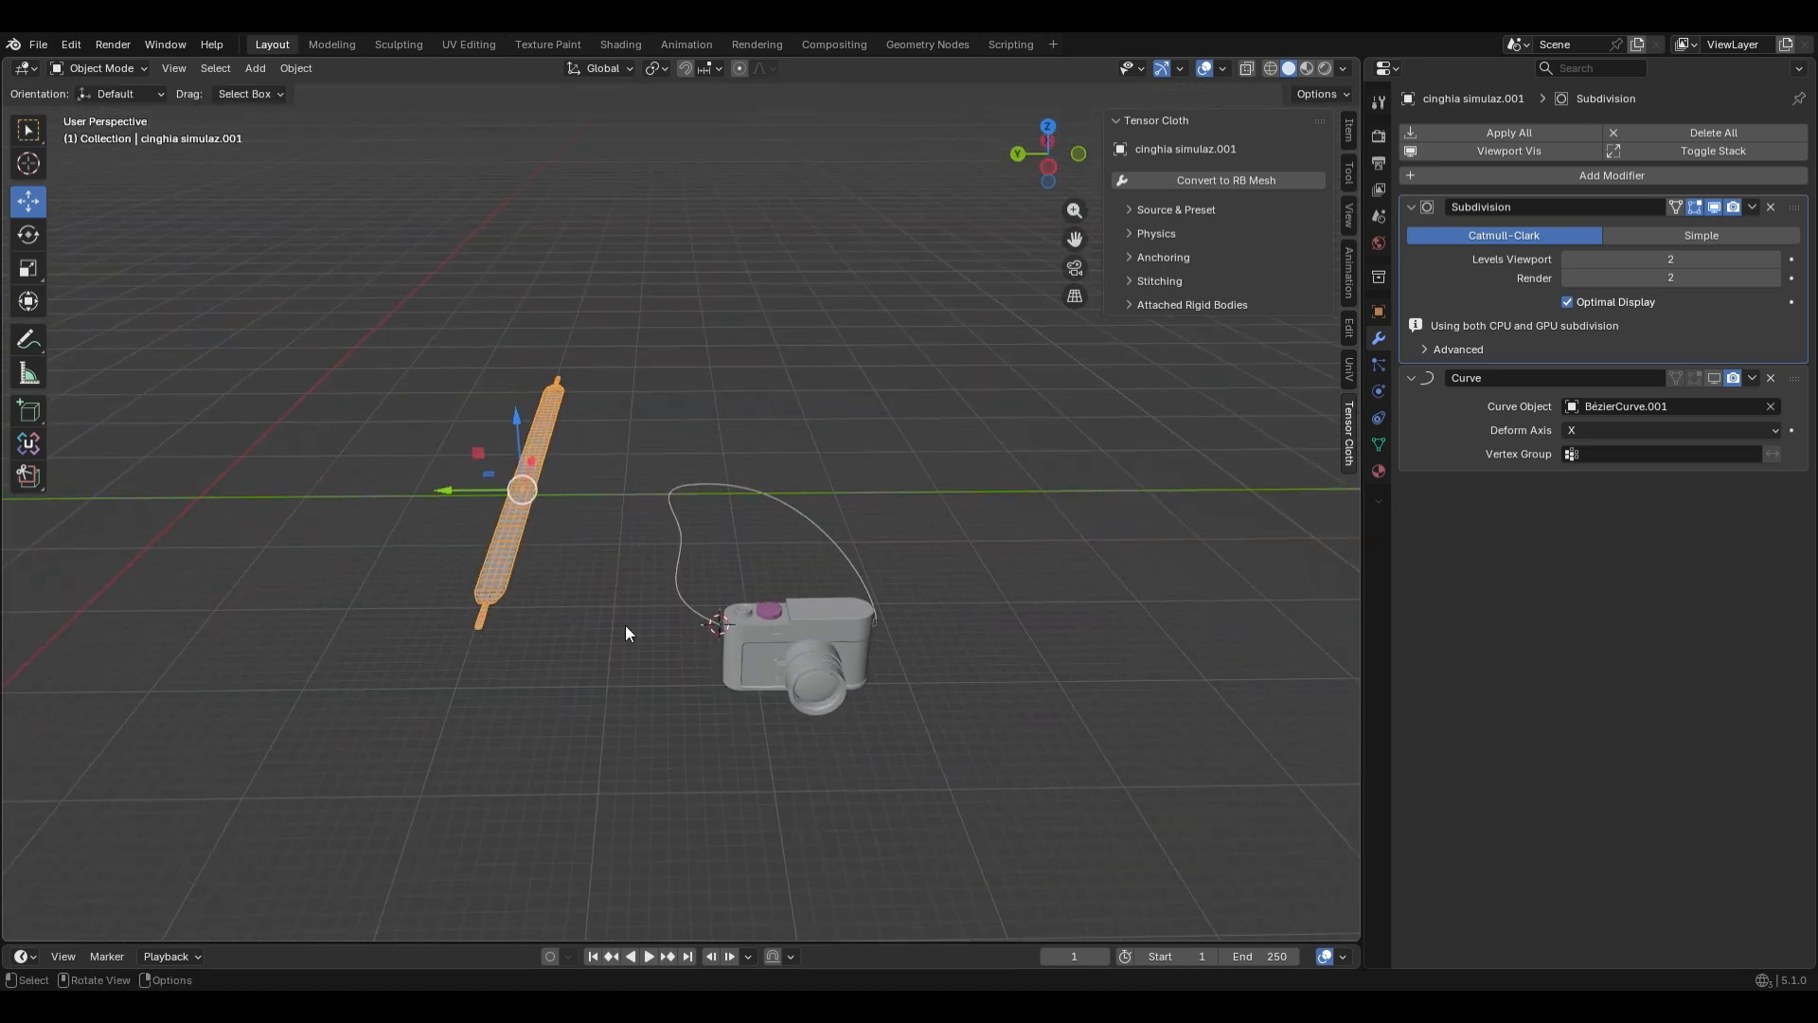
Parent all the strap pieces to cinghia simulaz.001
scroll(625, 625, up, 2)
drag(645, 682, 266, 226)
right_click(680, 257)
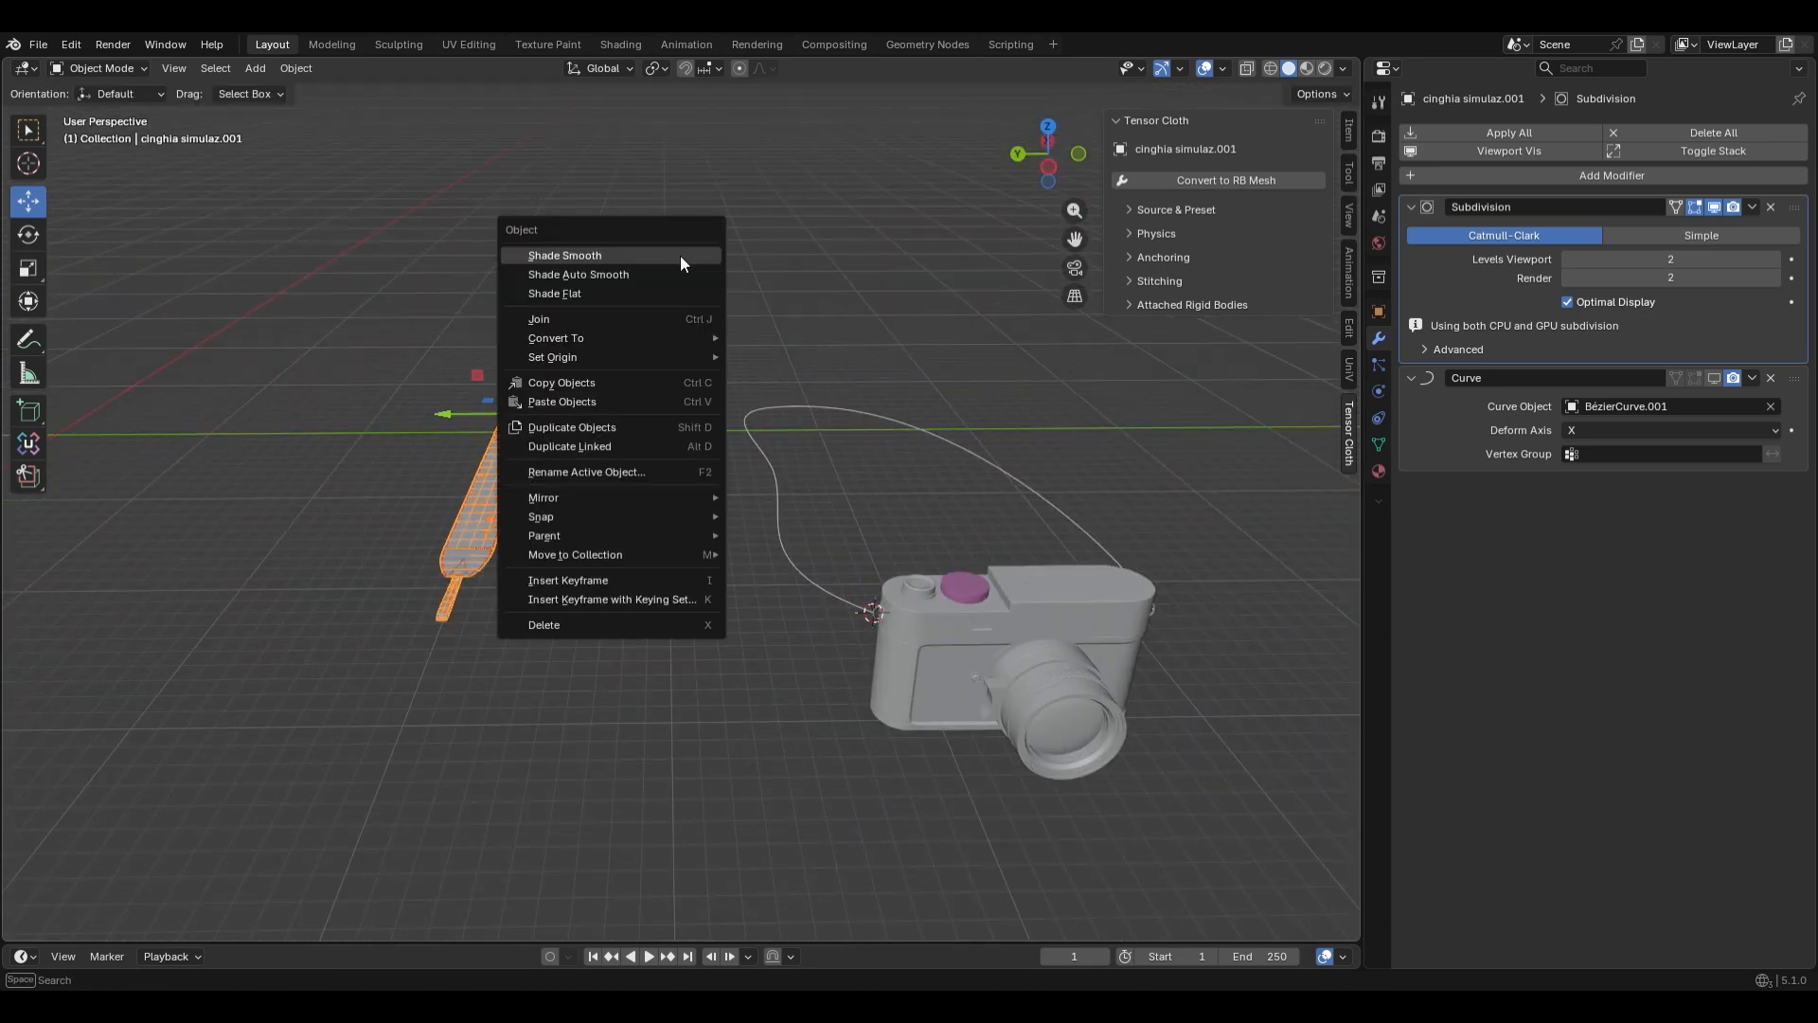
mouse_move(625, 536)
click(801, 533)
Snap cinghia simulaz.001 to the 3D cursor at the camera's strap lug
middle_drag(801, 532, 502, 571)
scroll(502, 570, up, 3)
click(578, 531)
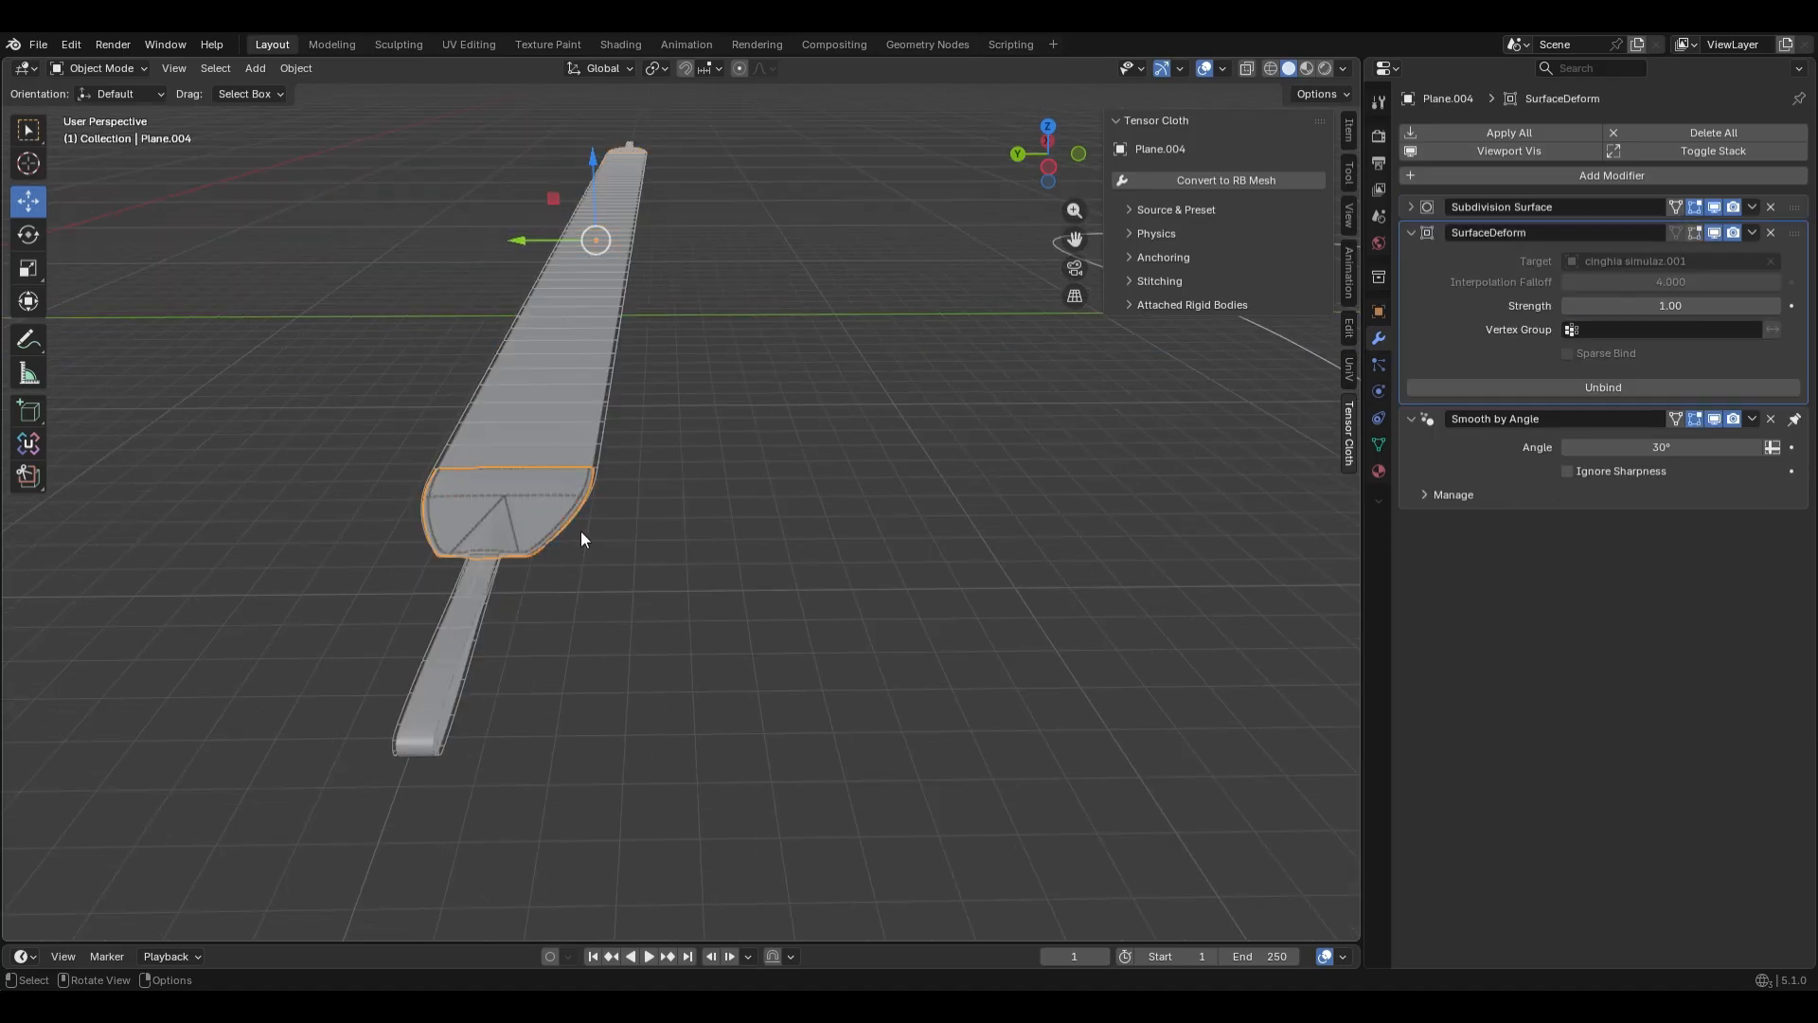
click(600, 441)
scroll(604, 441, down, 4)
shift+middle_drag(604, 440, 407, 471)
key(shift+s)
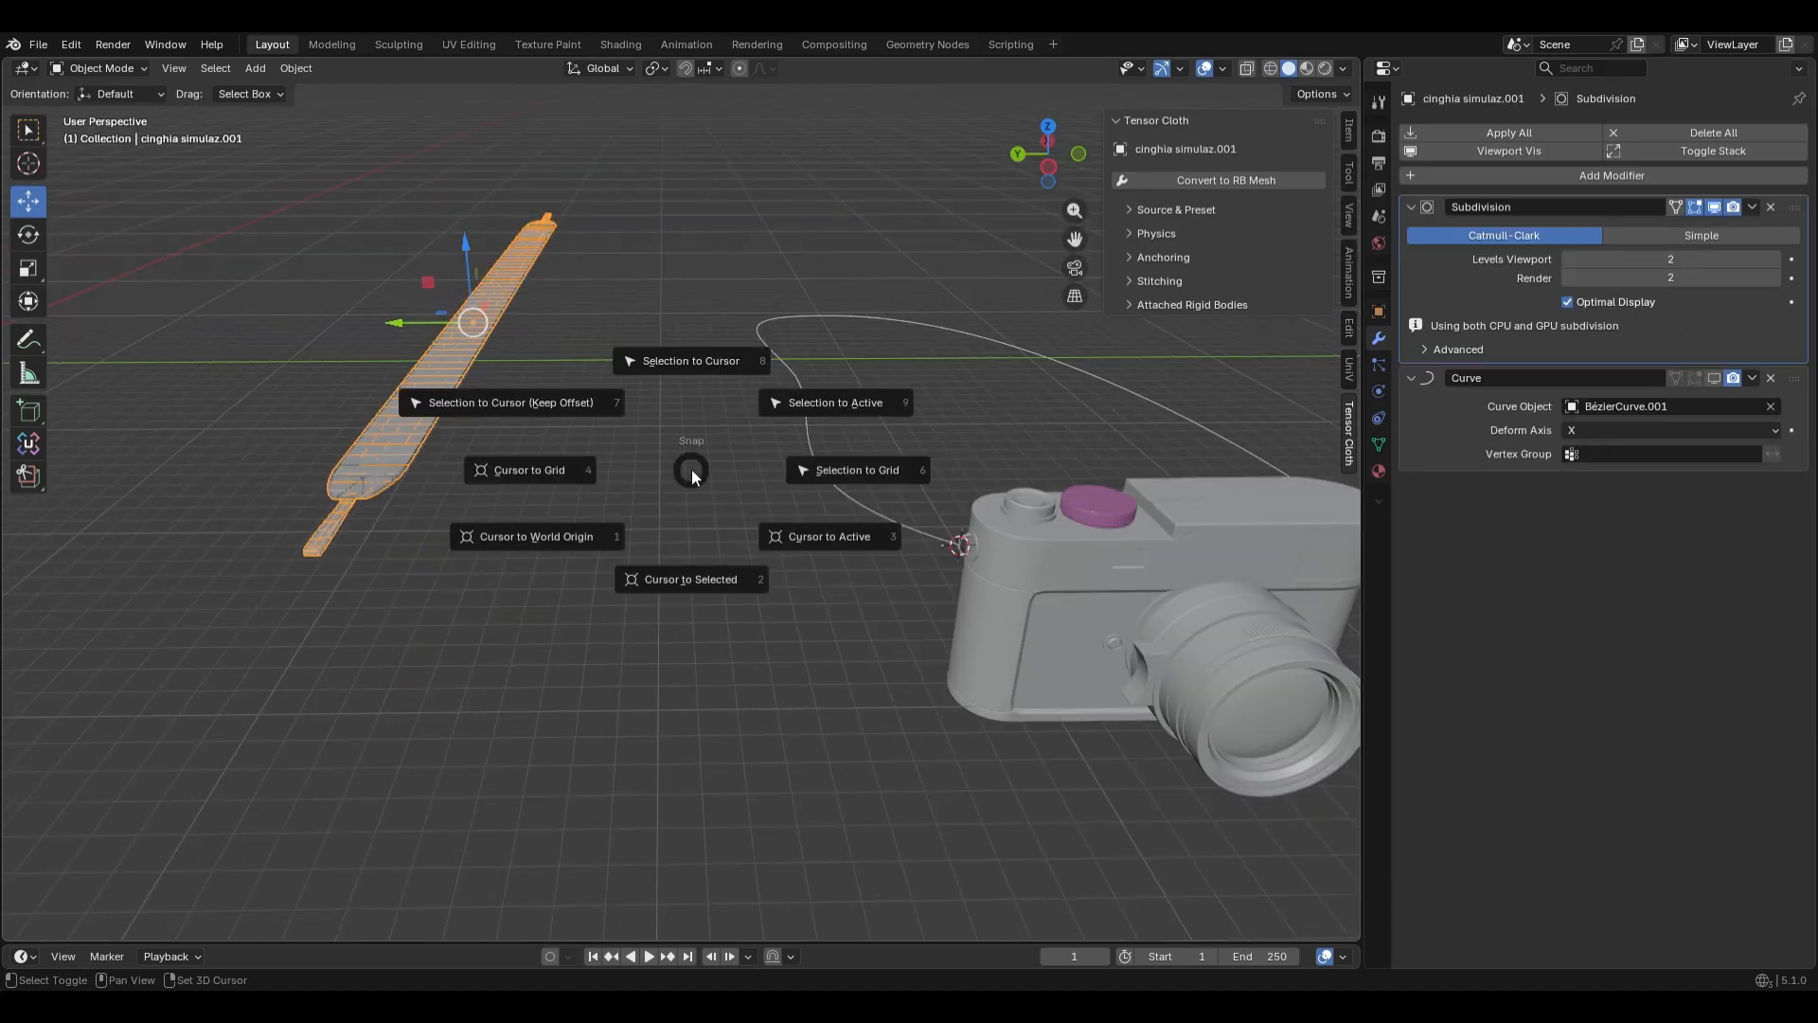
click(699, 356)
middle_drag(680, 398, 758, 480)
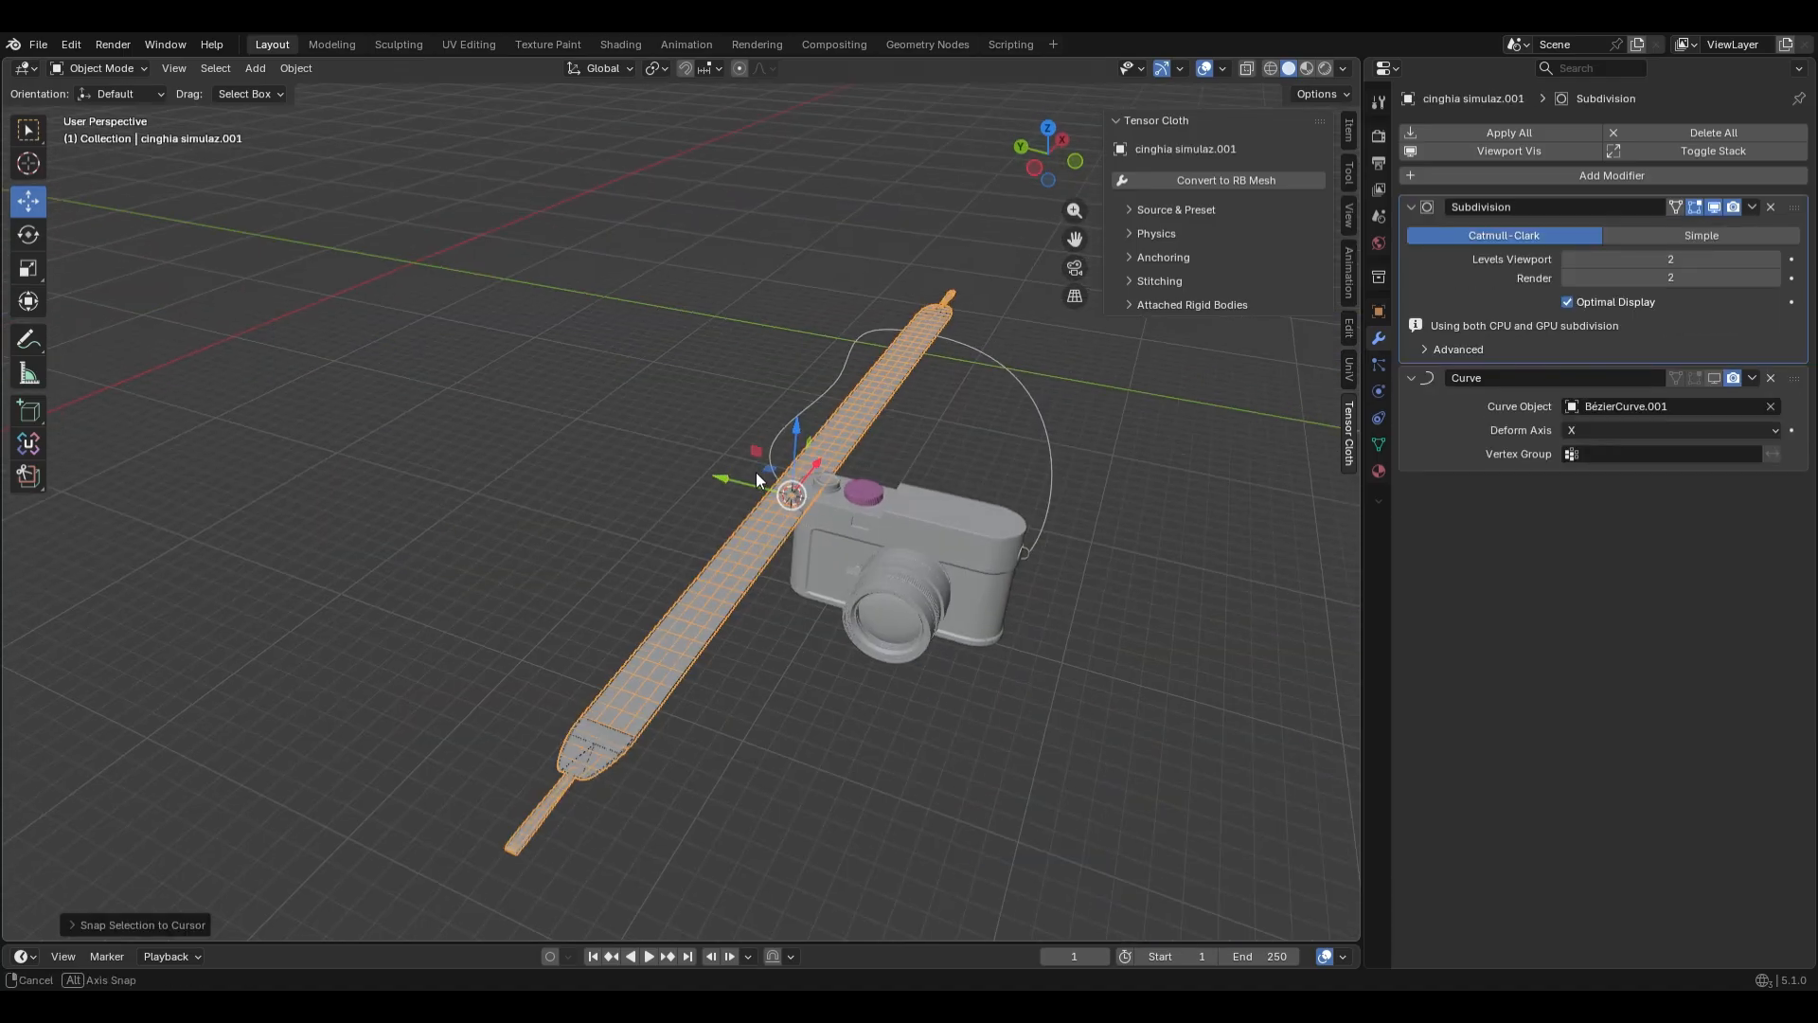
Enable the Curve modifier in the viewport and pick BézierCurve.001 as its curve object
click(1771, 407)
click(1716, 378)
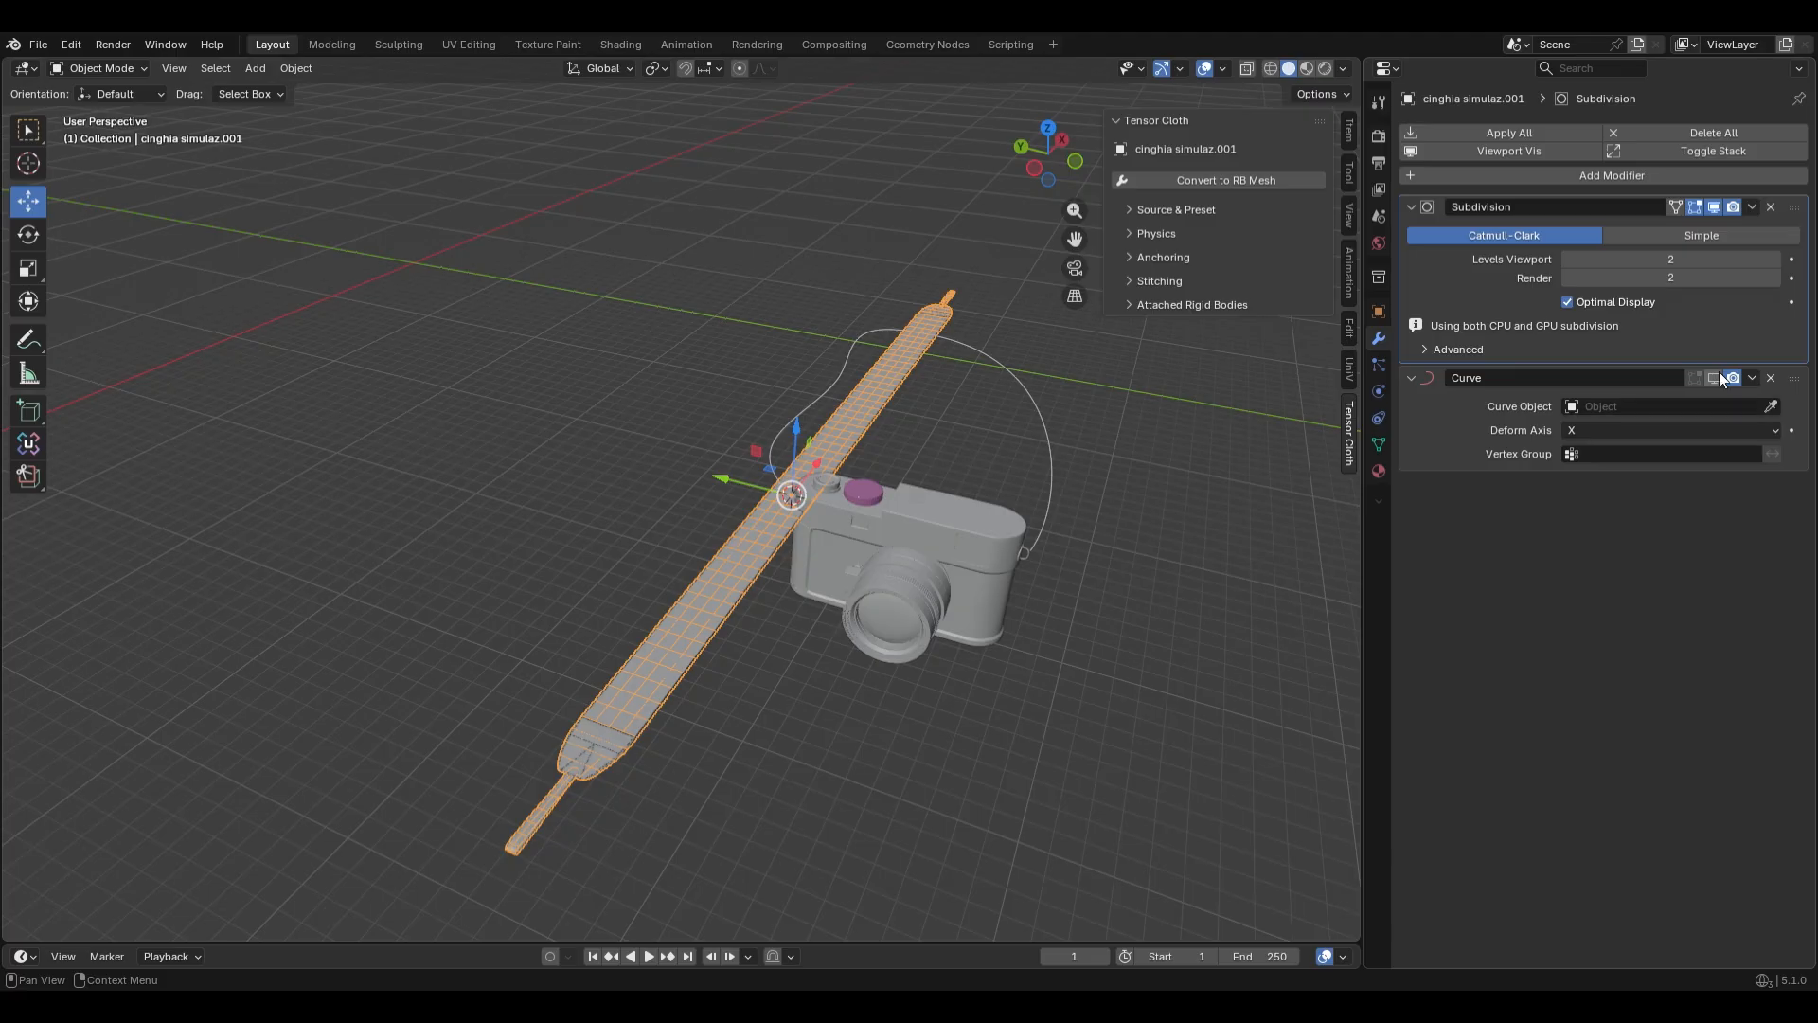
click(1033, 405)
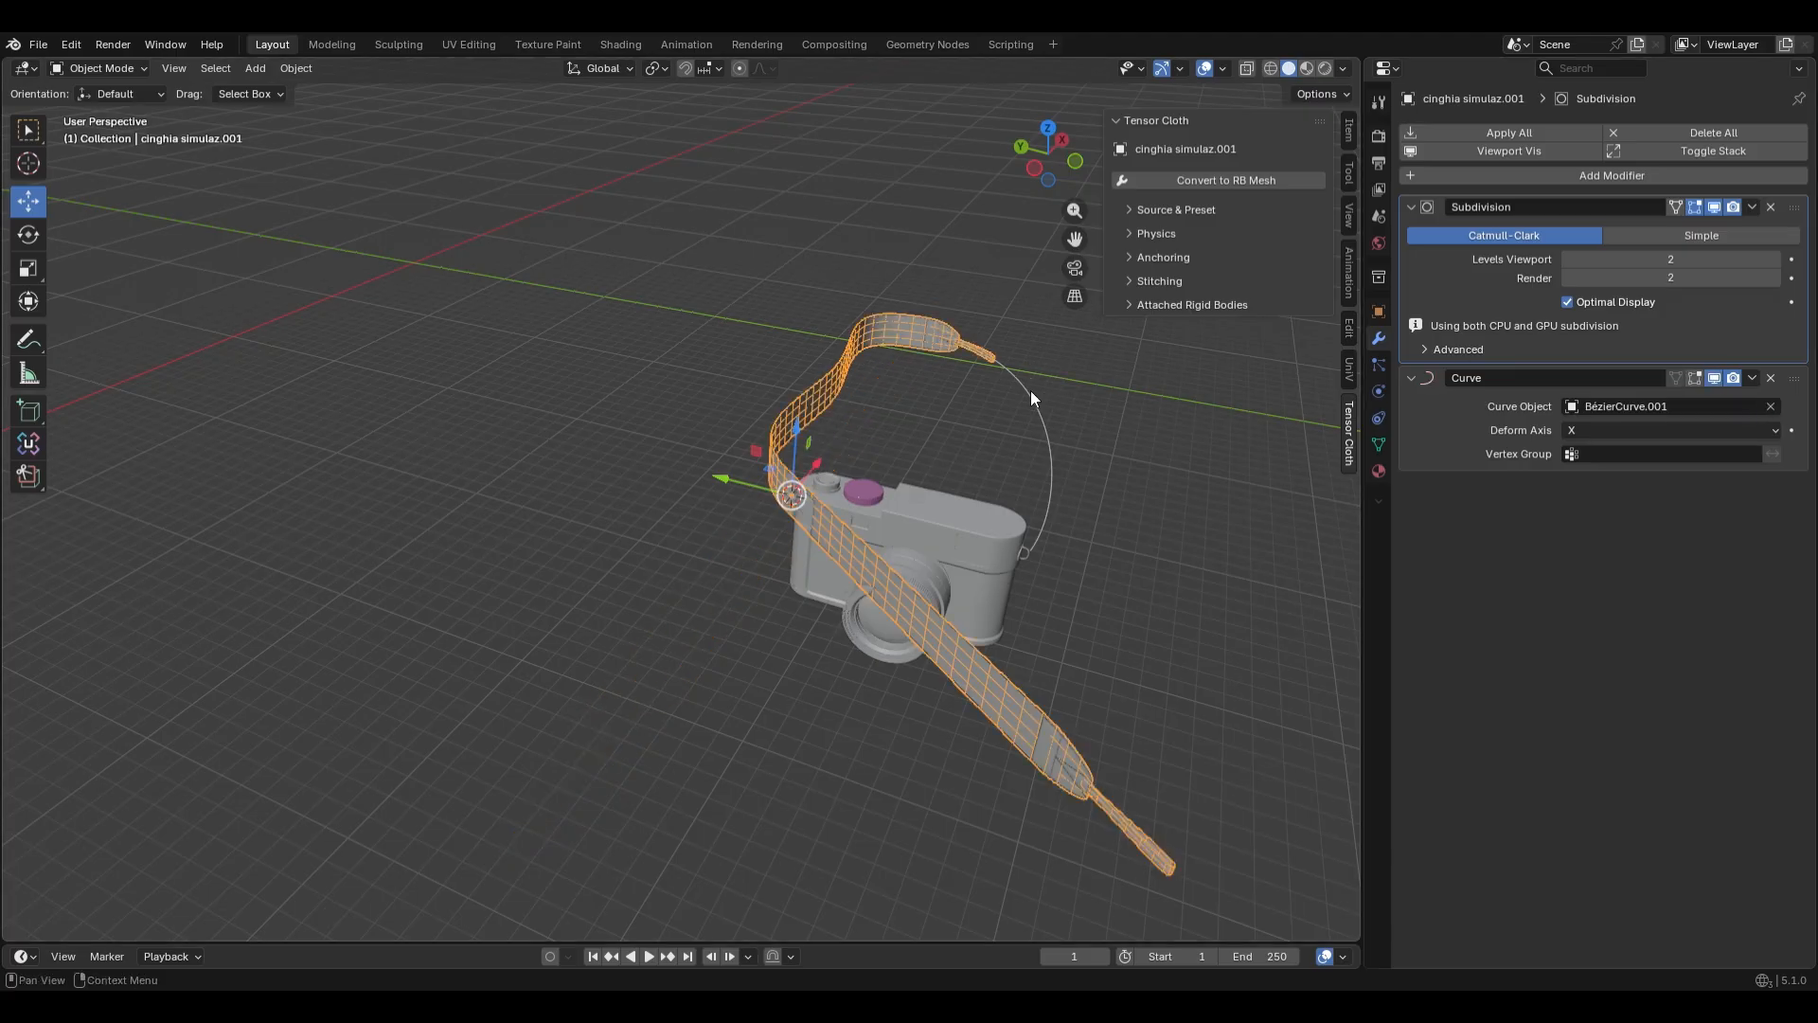
Move the strap along X in top view until its end loop wraps around the first camera lug
middle_drag(1031, 395, 815, 423)
drag(872, 348, 1177, 519)
key(KP_7)
shift+middle_drag(371, 417, 446, 479)
scroll(446, 479, up, 13)
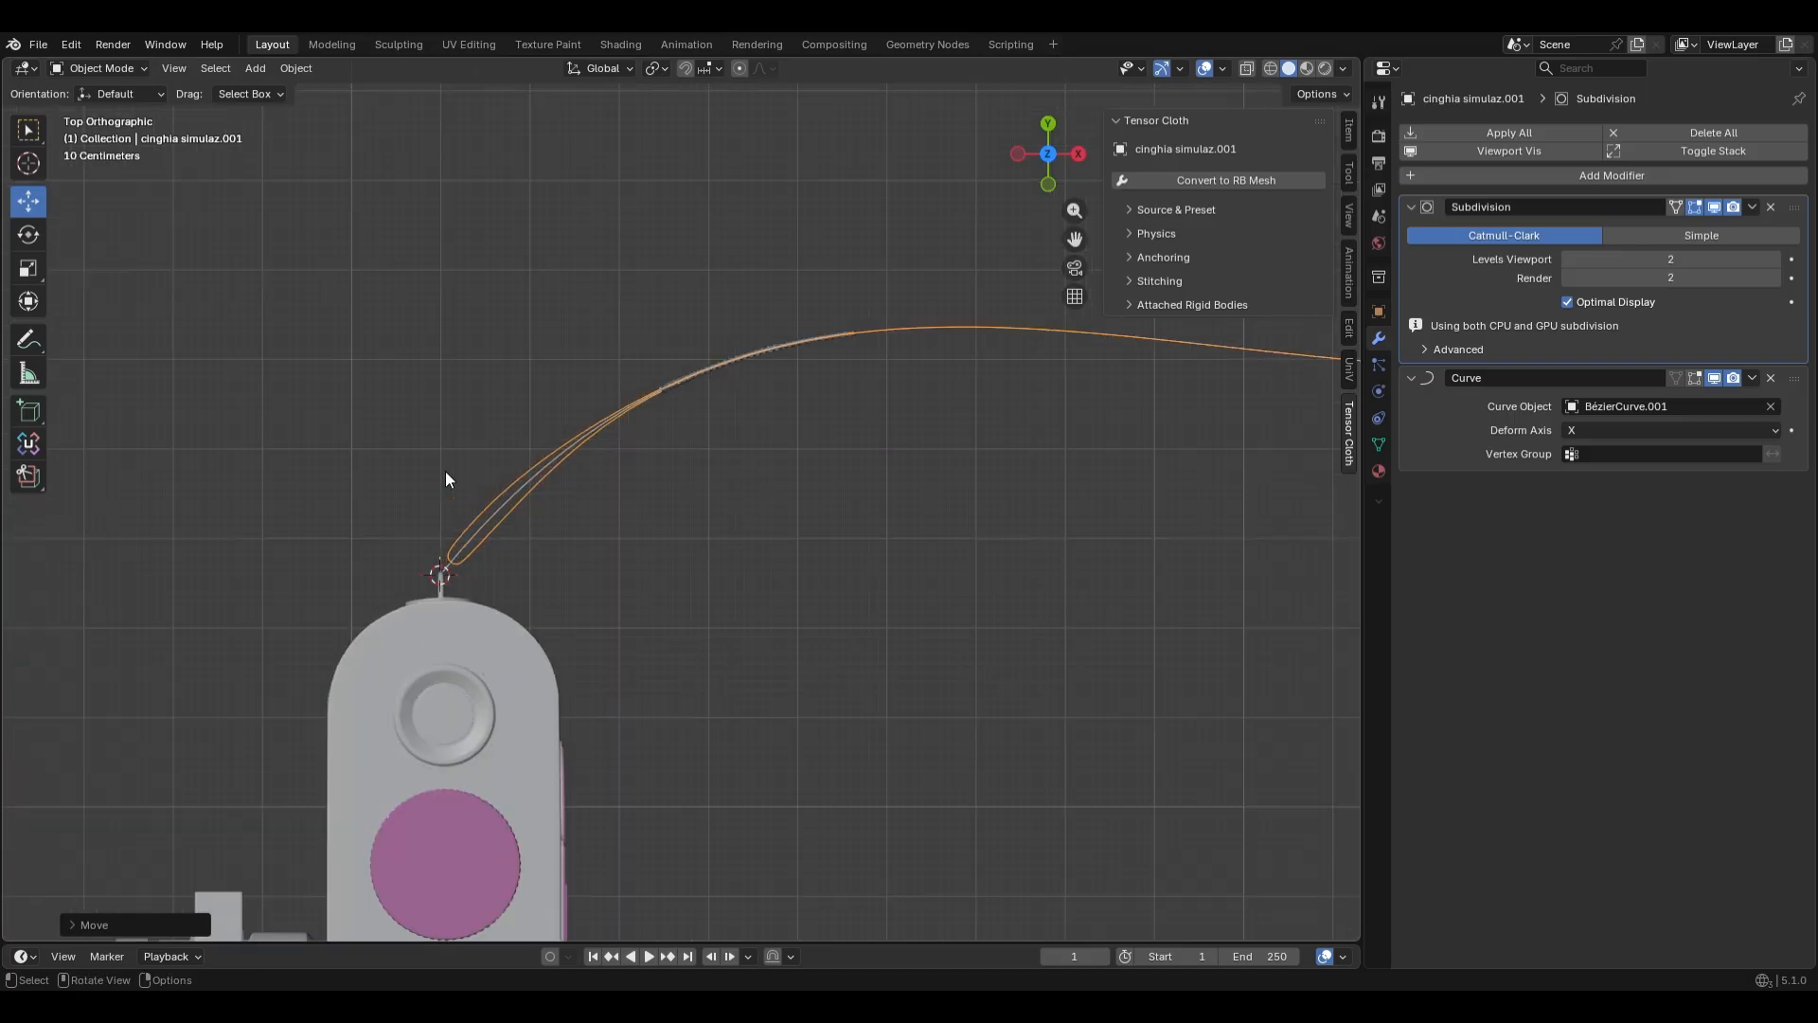
shift+middle_drag(519, 574, 804, 629)
key(g)
key(x)
click(709, 658)
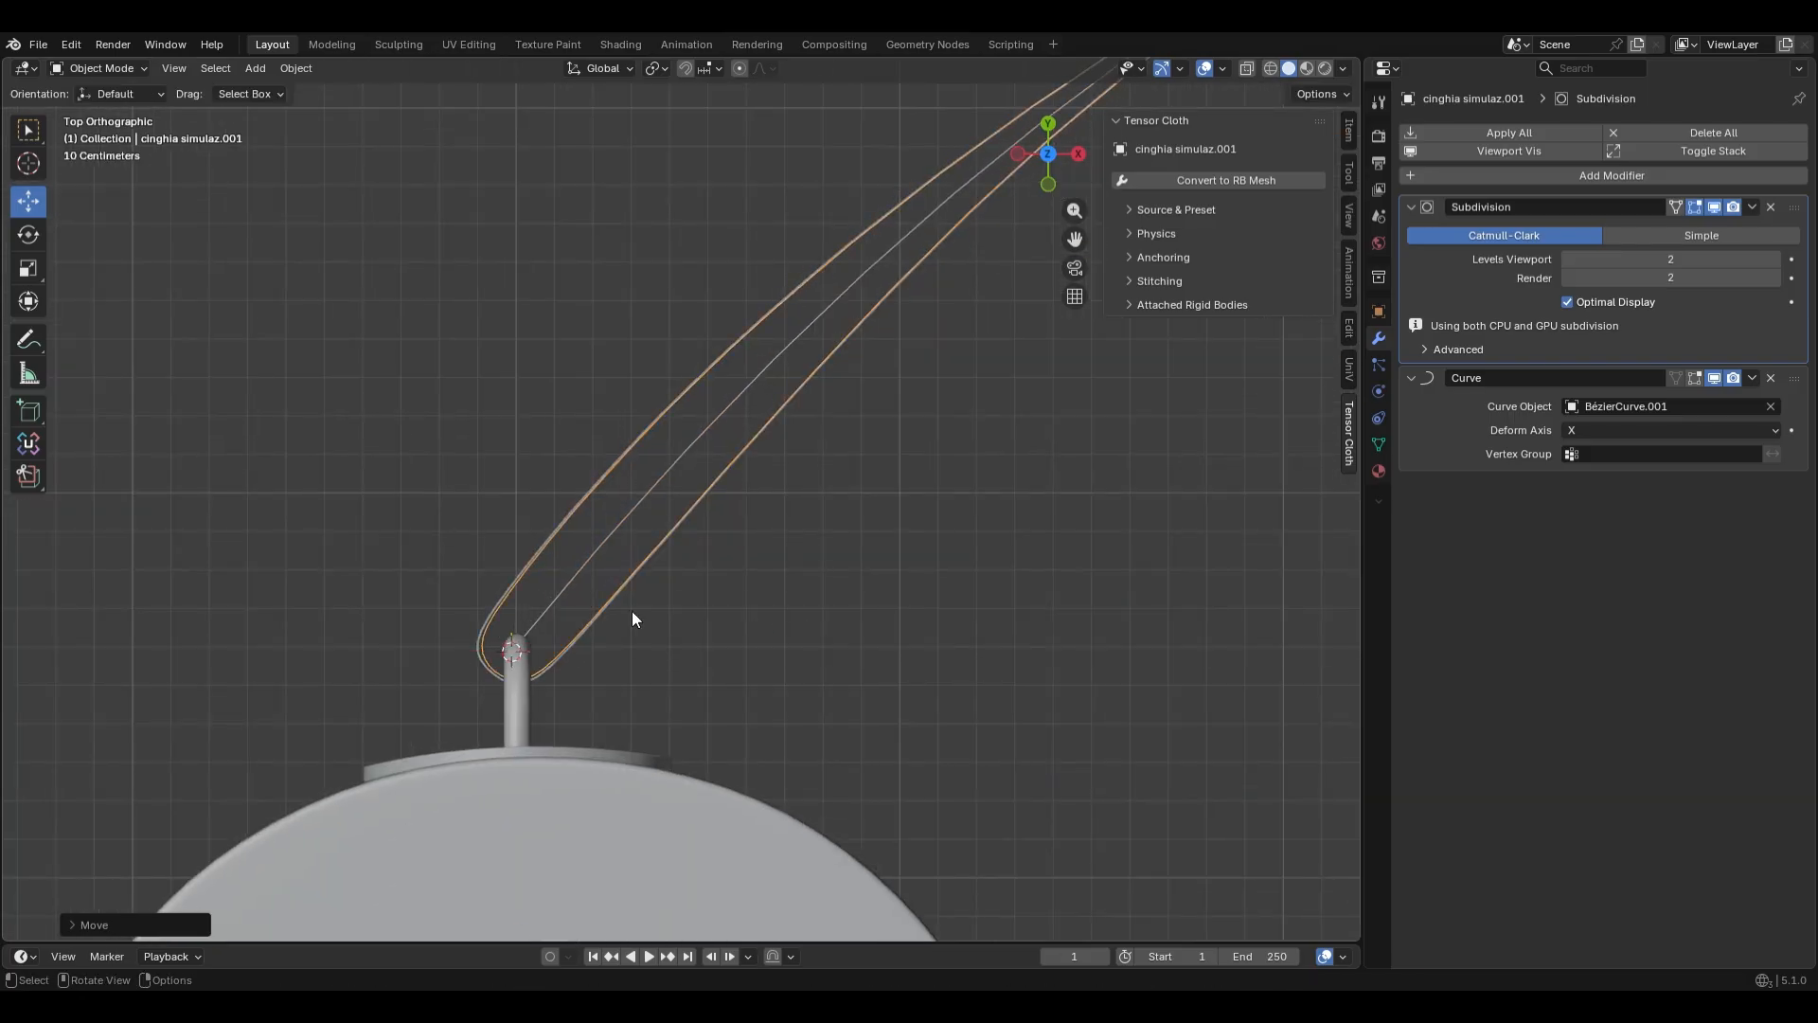
Fine-tune the strap by about 0.03 m along X at the opposite camera lug and inspect the loop's fit
scroll(633, 617, down, 14)
shift+middle_drag(632, 616, 544, 492)
scroll(511, 763, up, 9)
scroll(581, 805, down, 1)
key(g)
key(x)
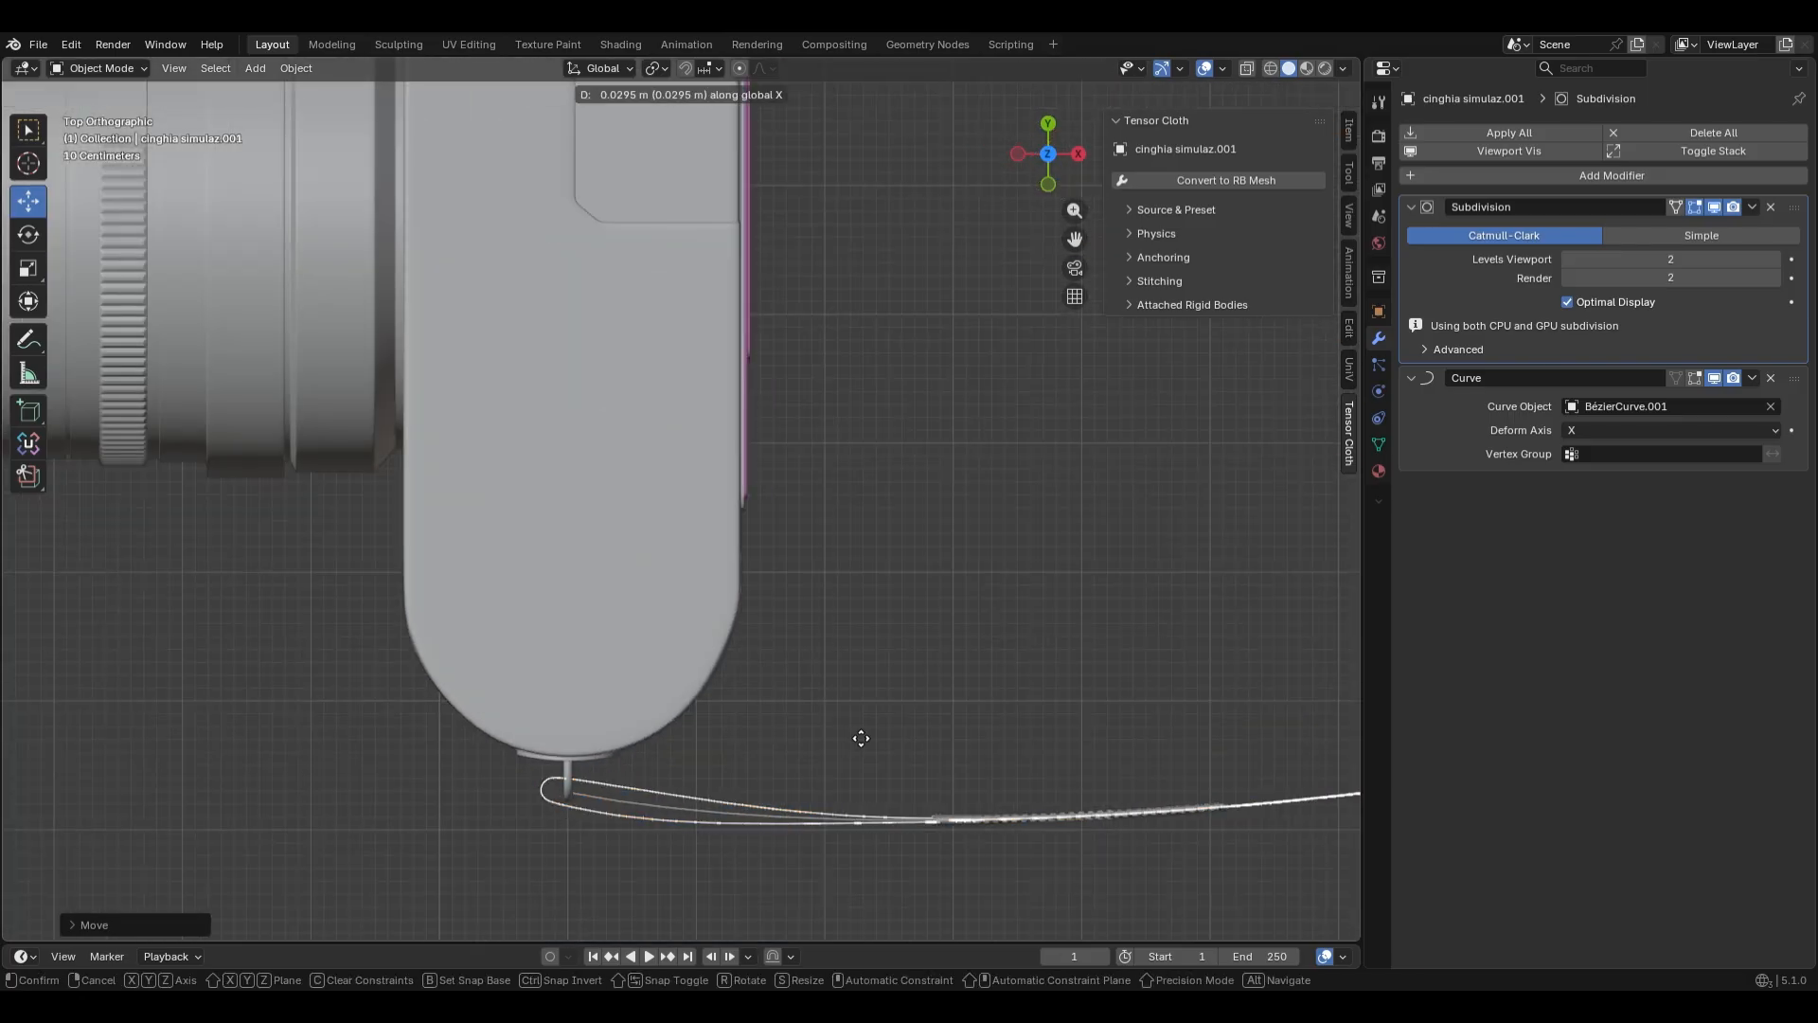
click(860, 739)
middle_drag(852, 734, 634, 538)
key(alt+a)
scroll(634, 538, up, 6)
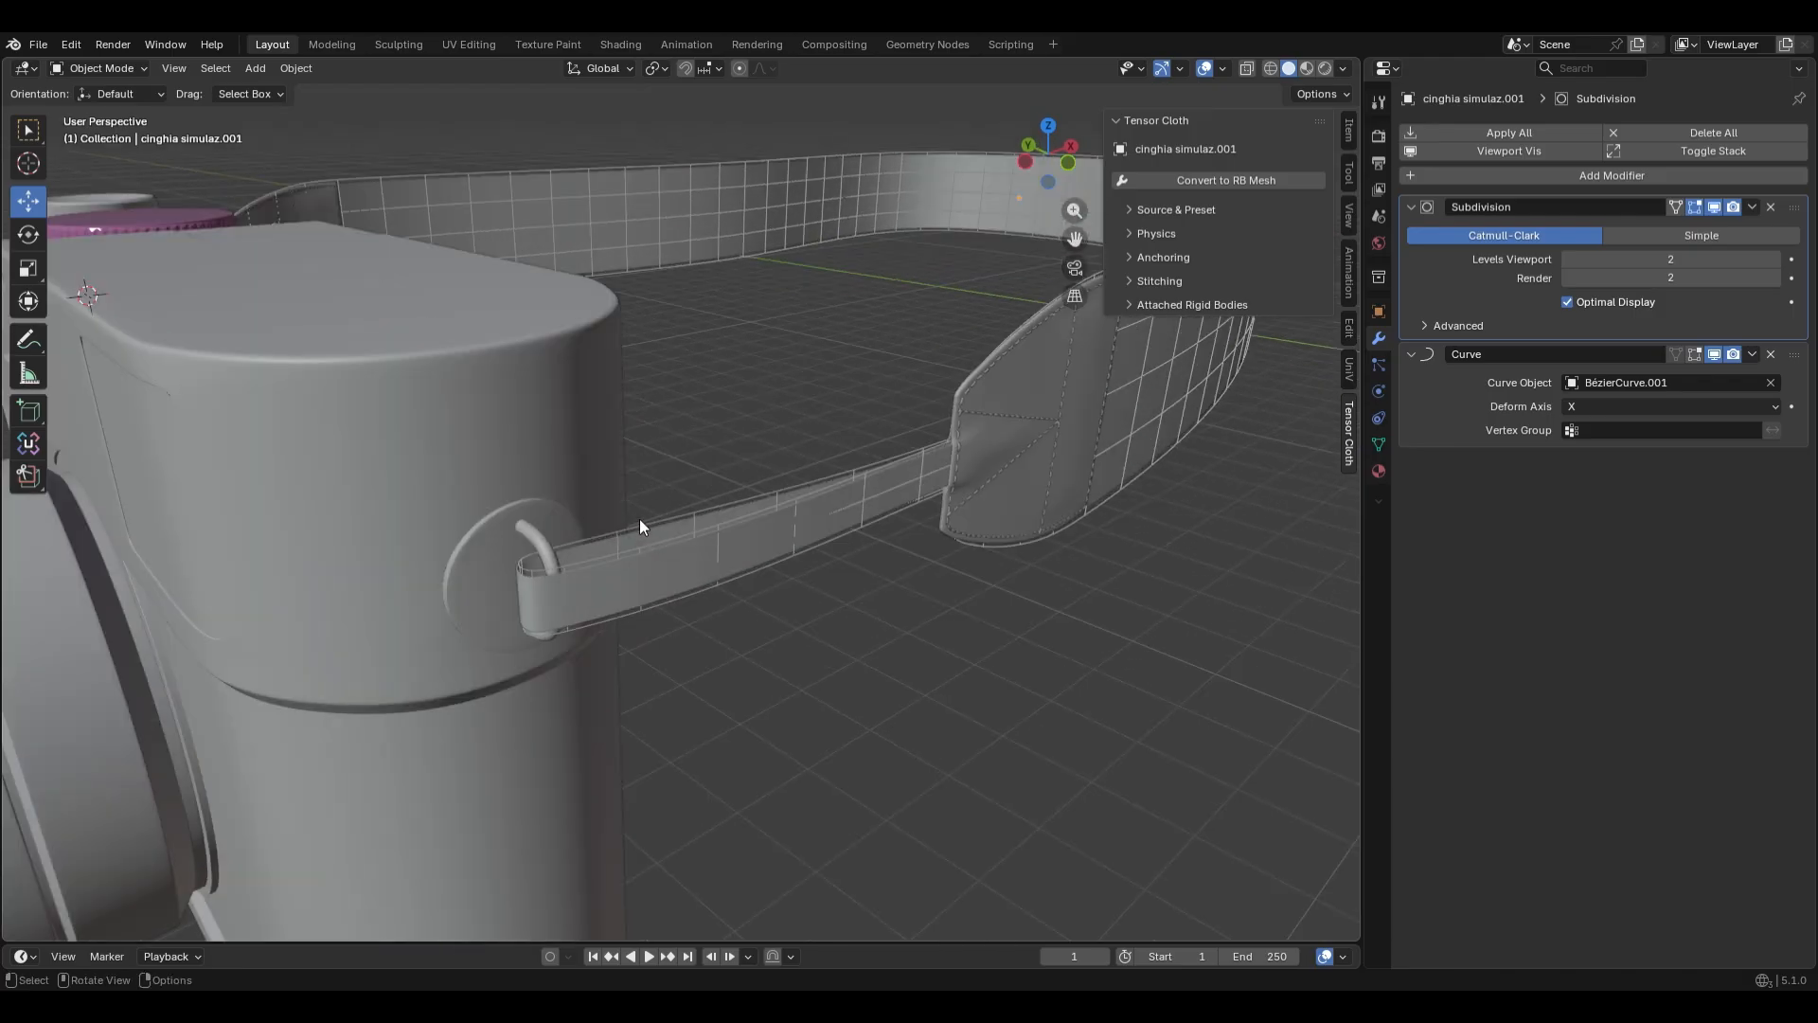
Apply the Curve modifier on cinghia simulaz.001 and test it by trying to move the strap
click(640, 519)
click(1106, 508)
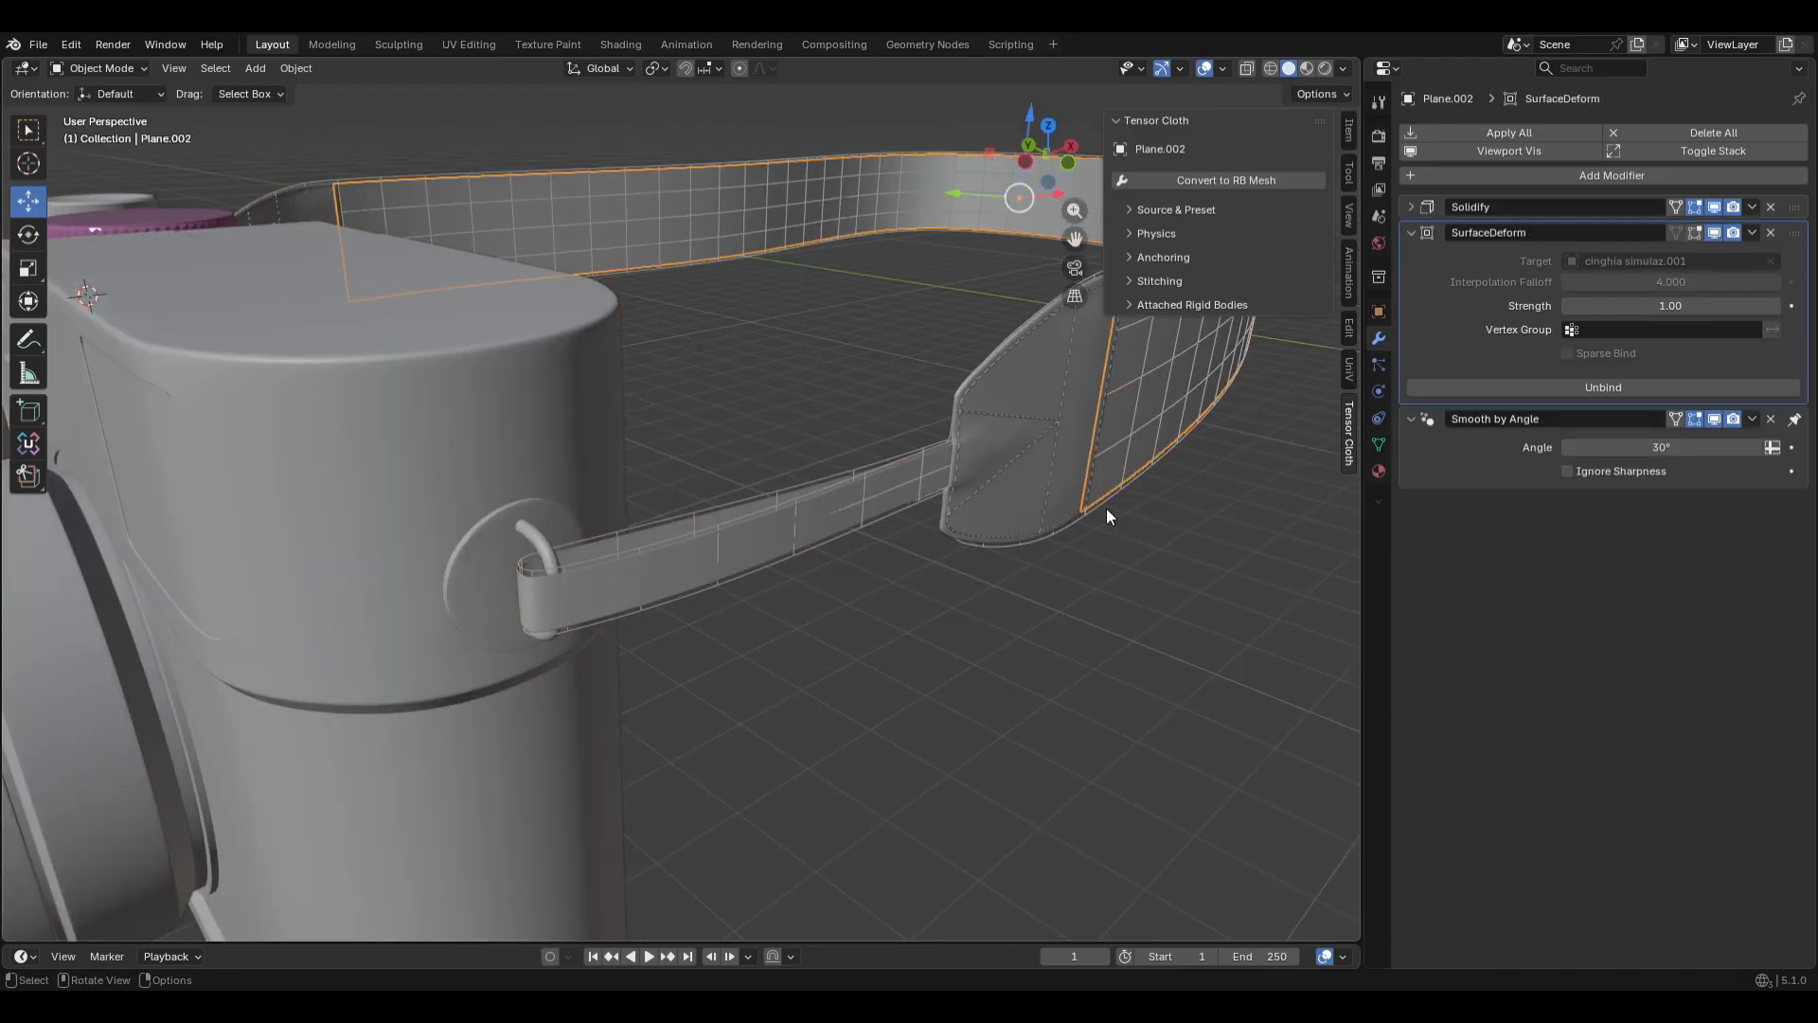
click(1102, 521)
click(1101, 524)
scroll(947, 544, down, 3)
shift+middle_drag(822, 547, 727, 566)
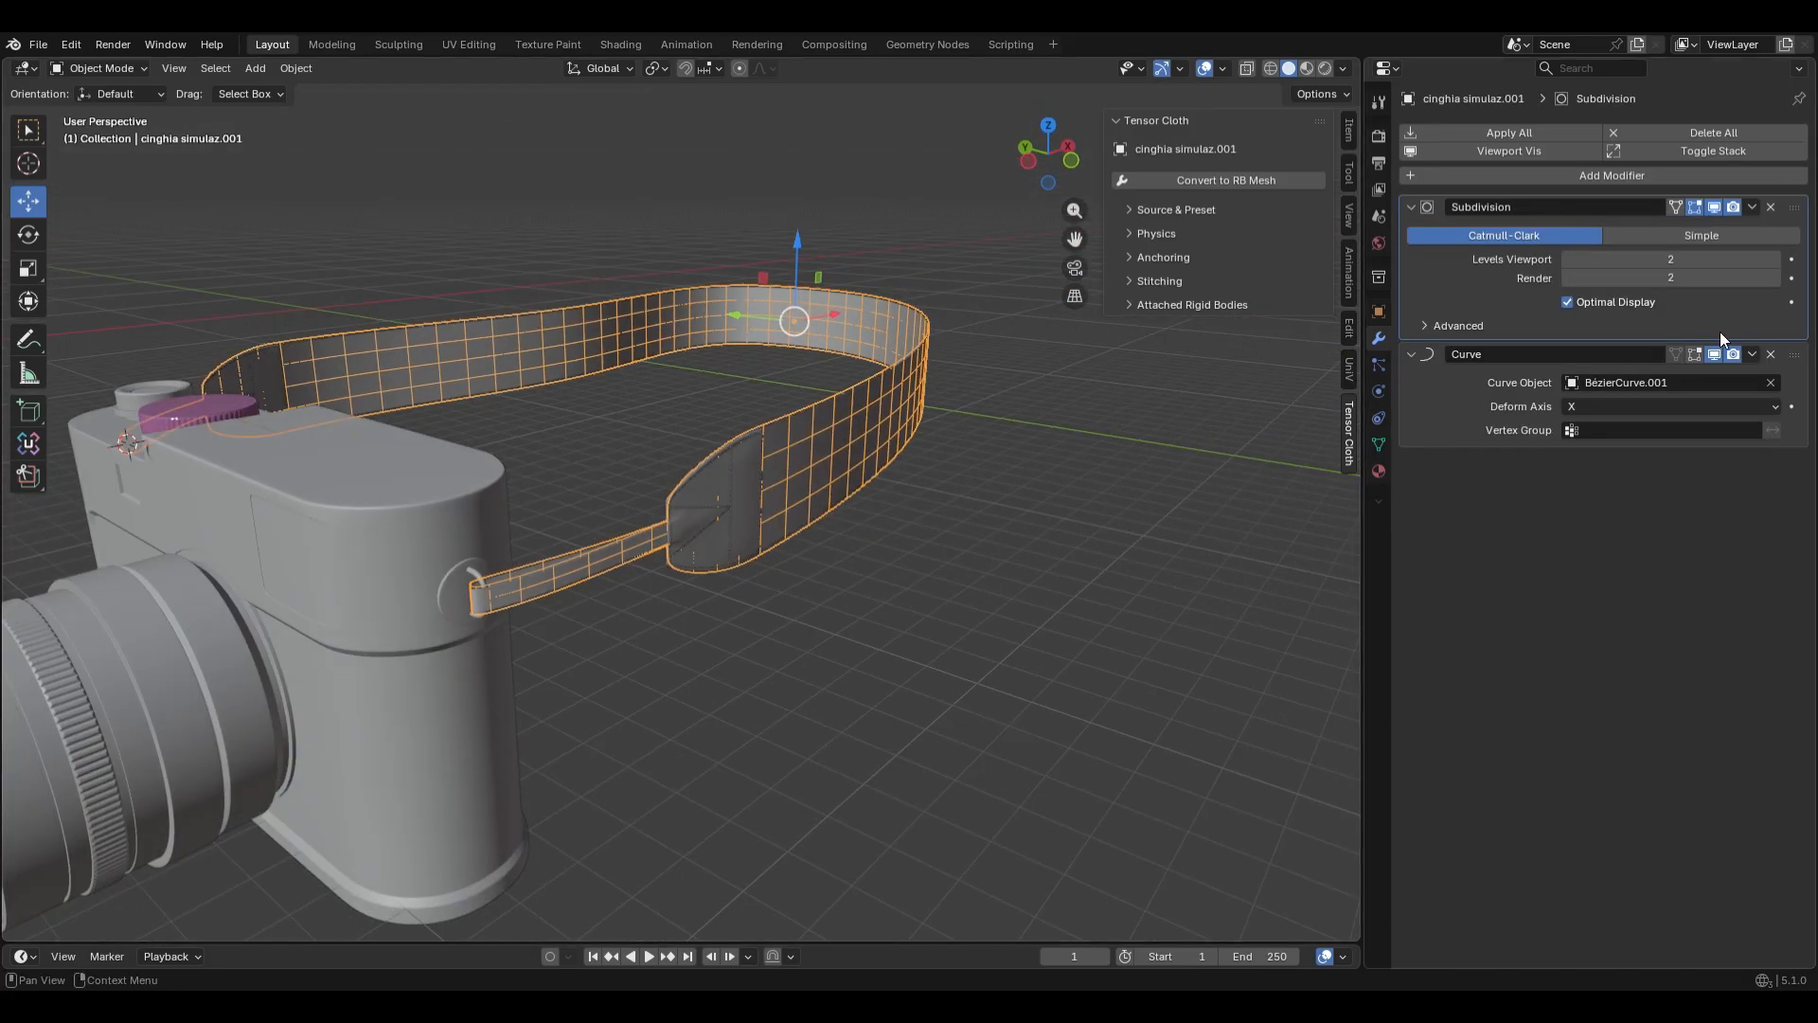
click(1753, 354)
click(1718, 376)
key(g)
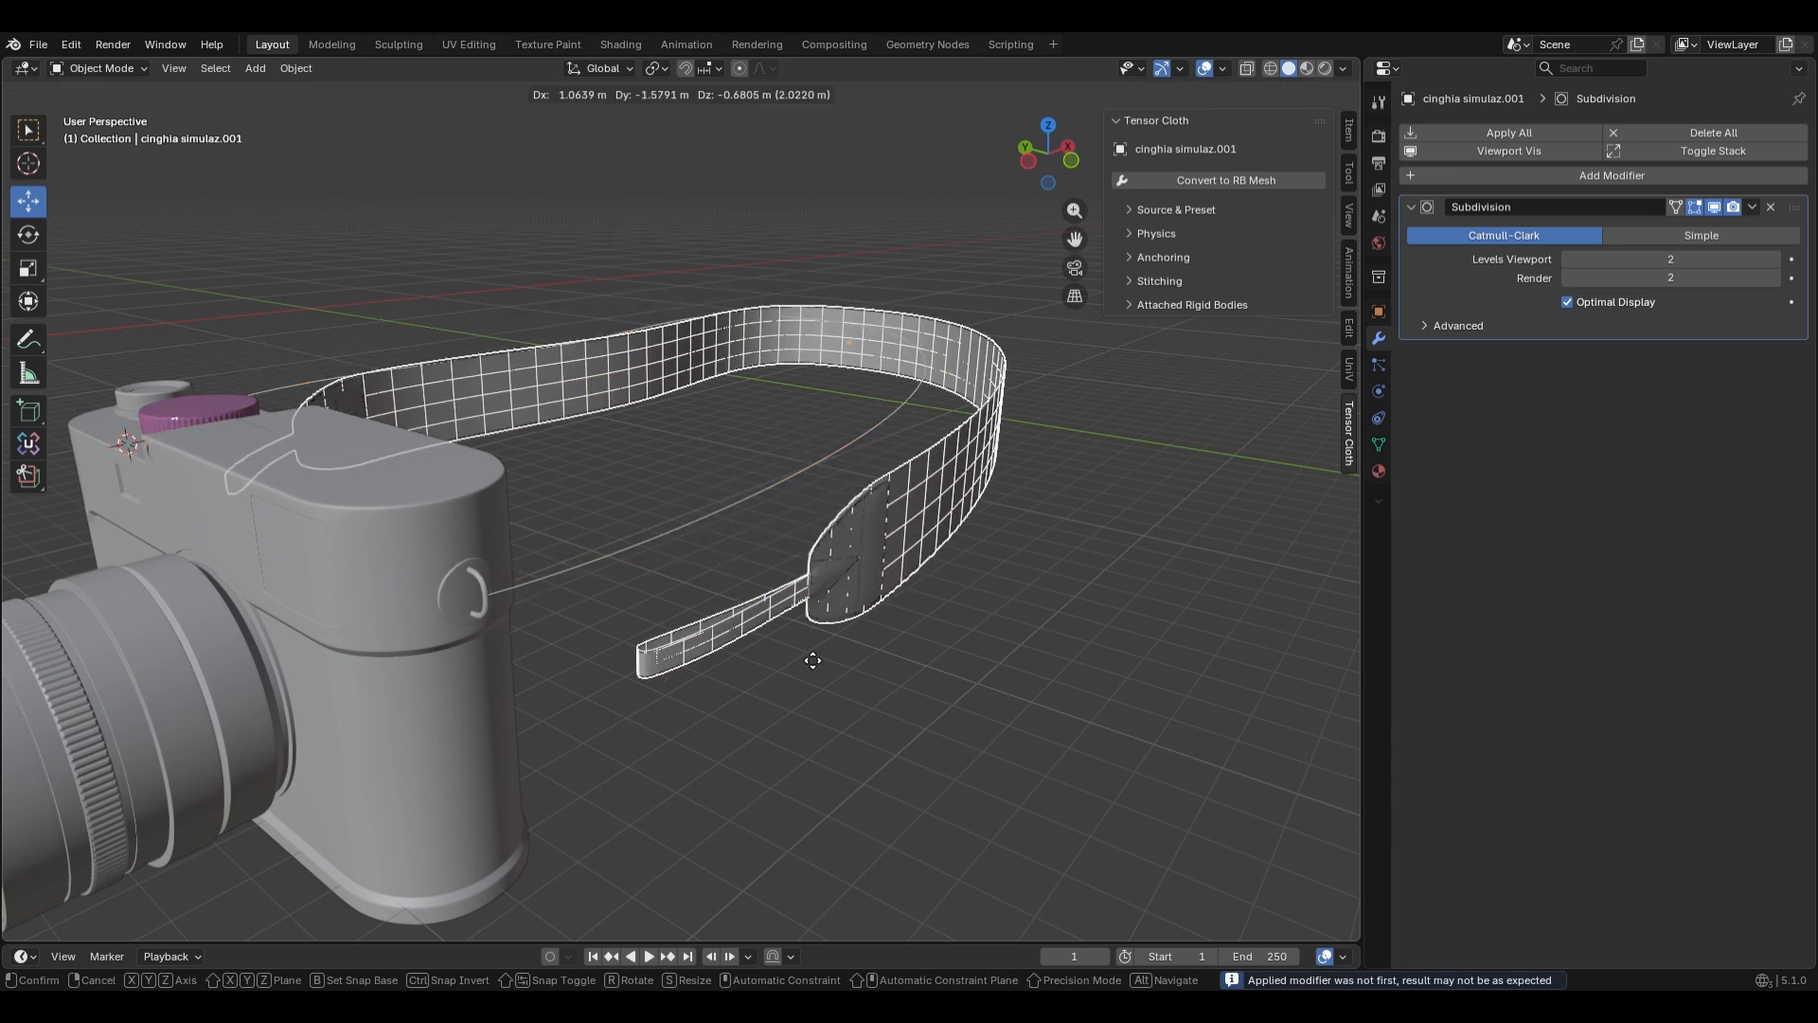
right_click(824, 638)
Apply all modifiers on the narrow strap end, the leather end patch, the stitching and the wide strap band
scroll(503, 589, up, 4)
click(505, 589)
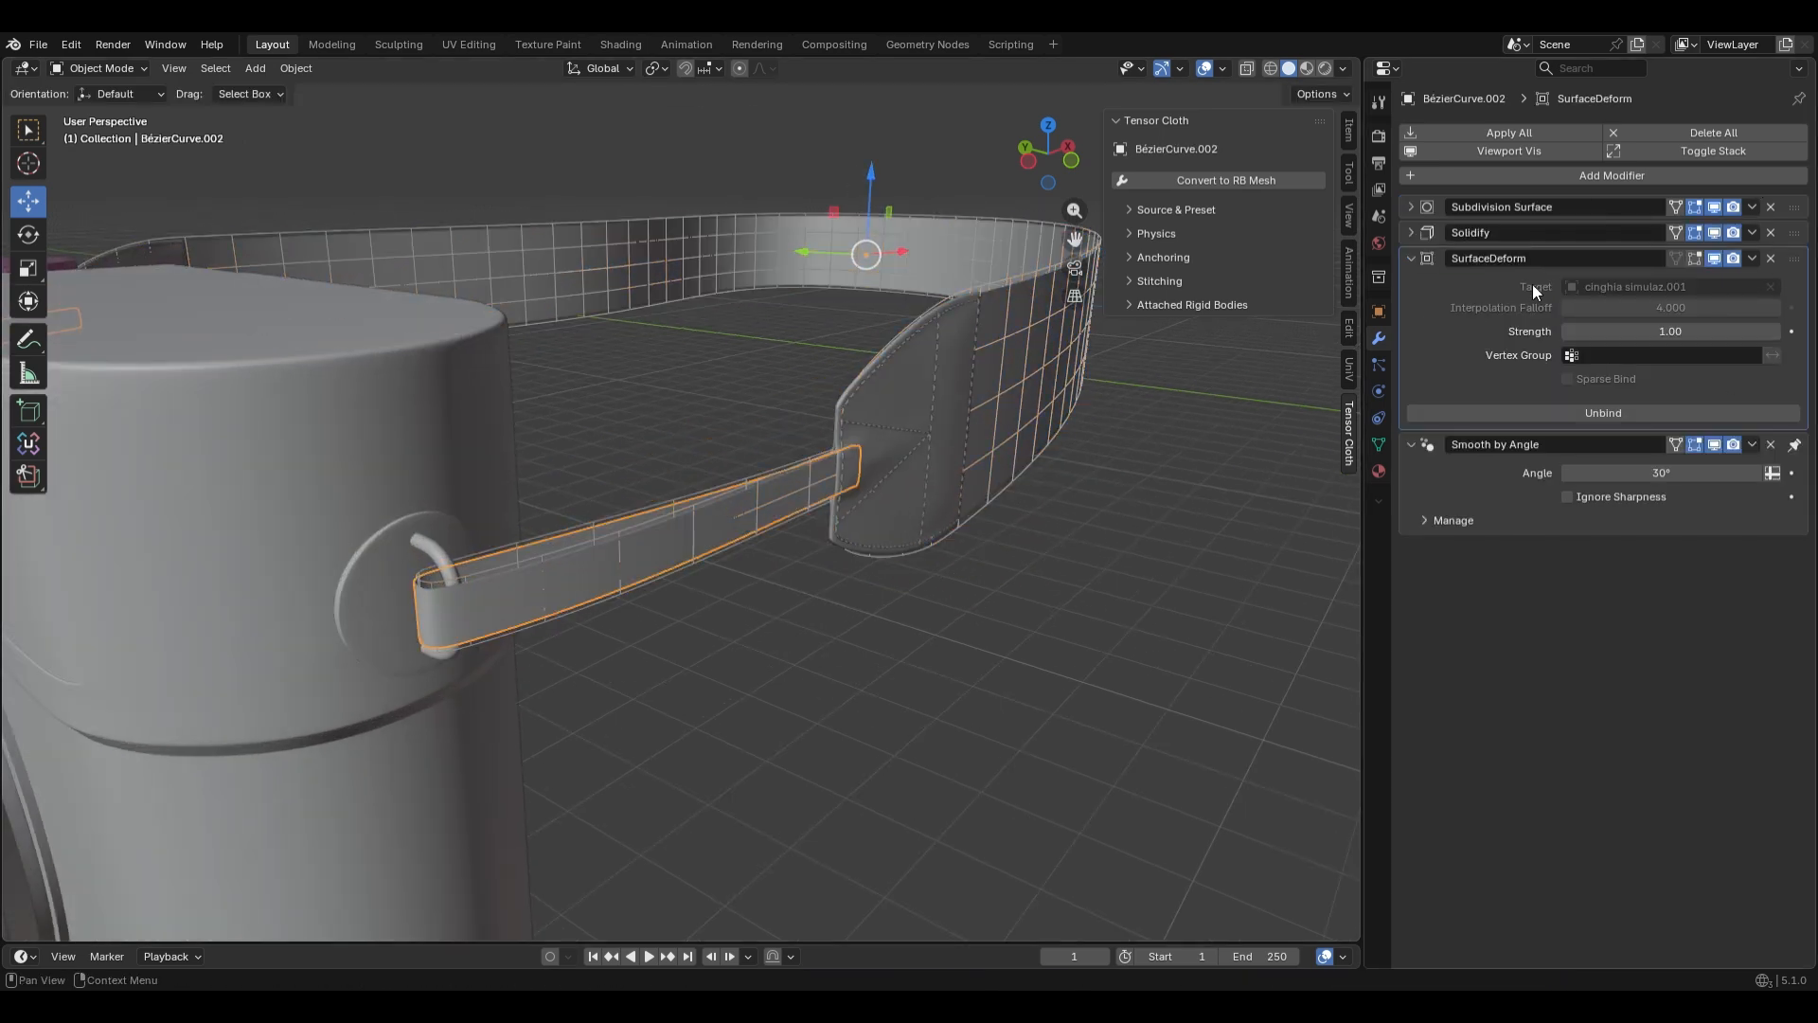
click(1514, 133)
click(868, 401)
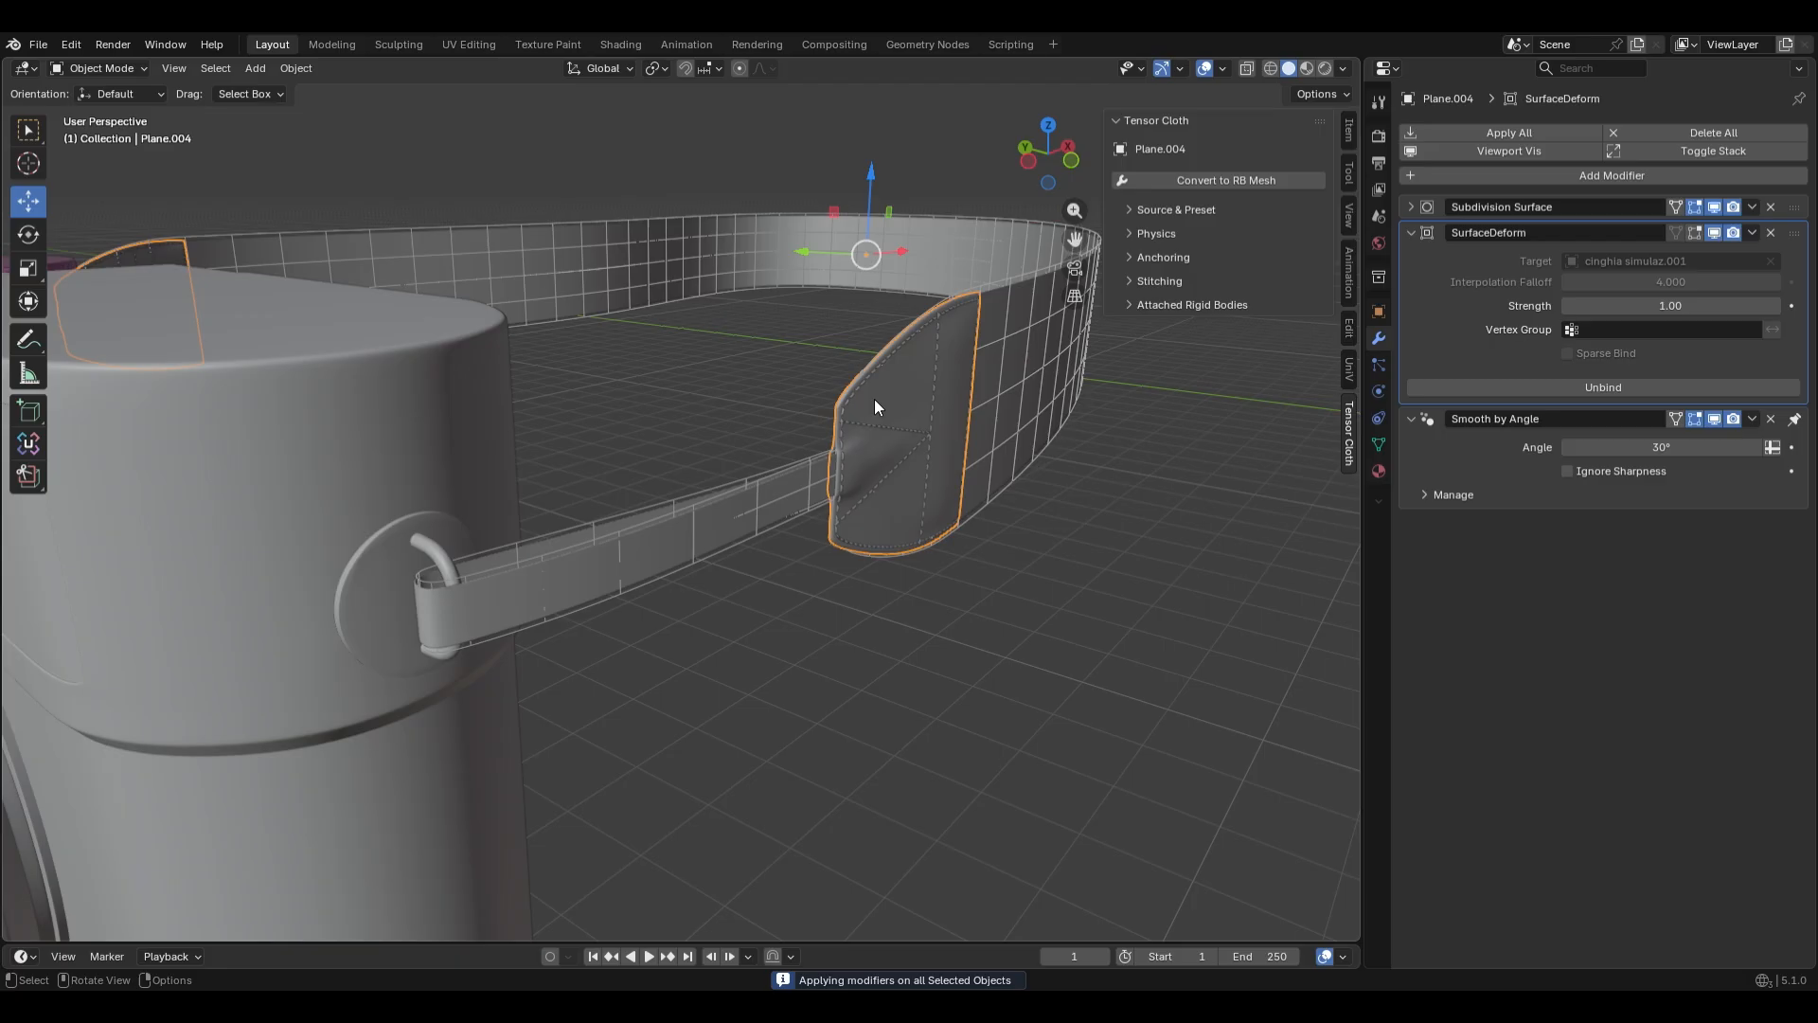
click(1536, 134)
click(940, 321)
click(1548, 172)
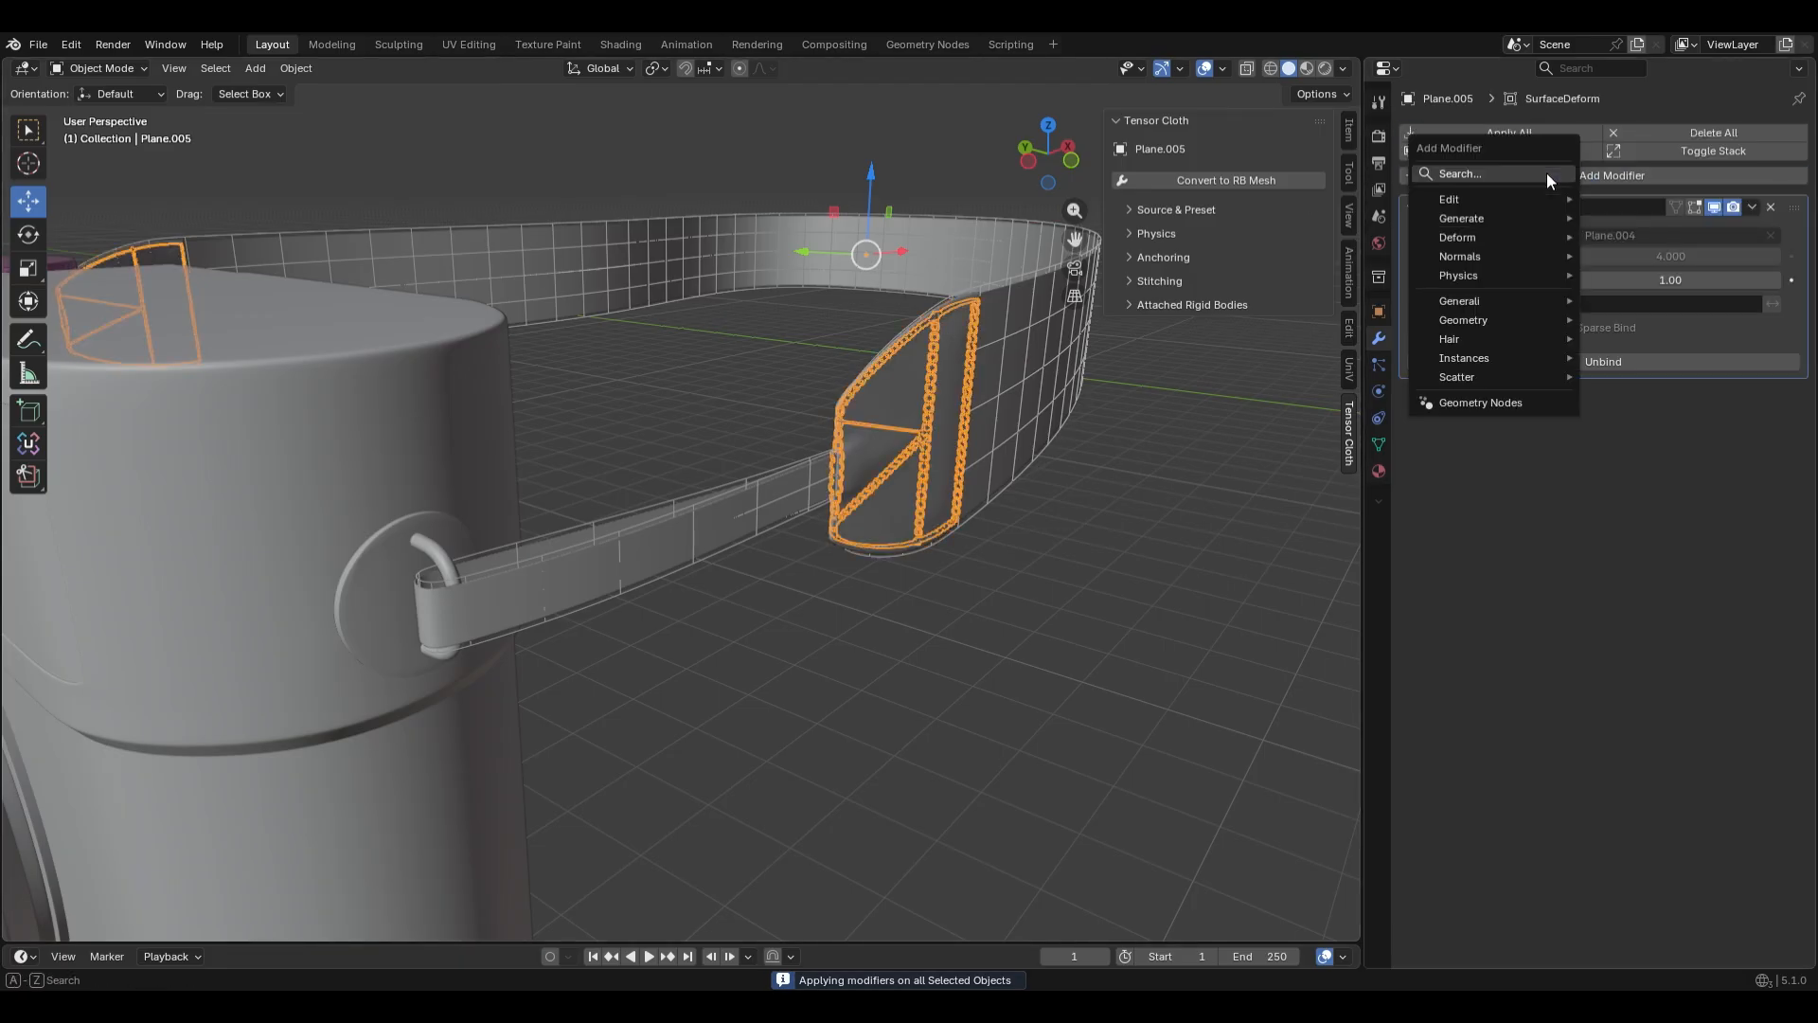
click(1528, 132)
click(1024, 300)
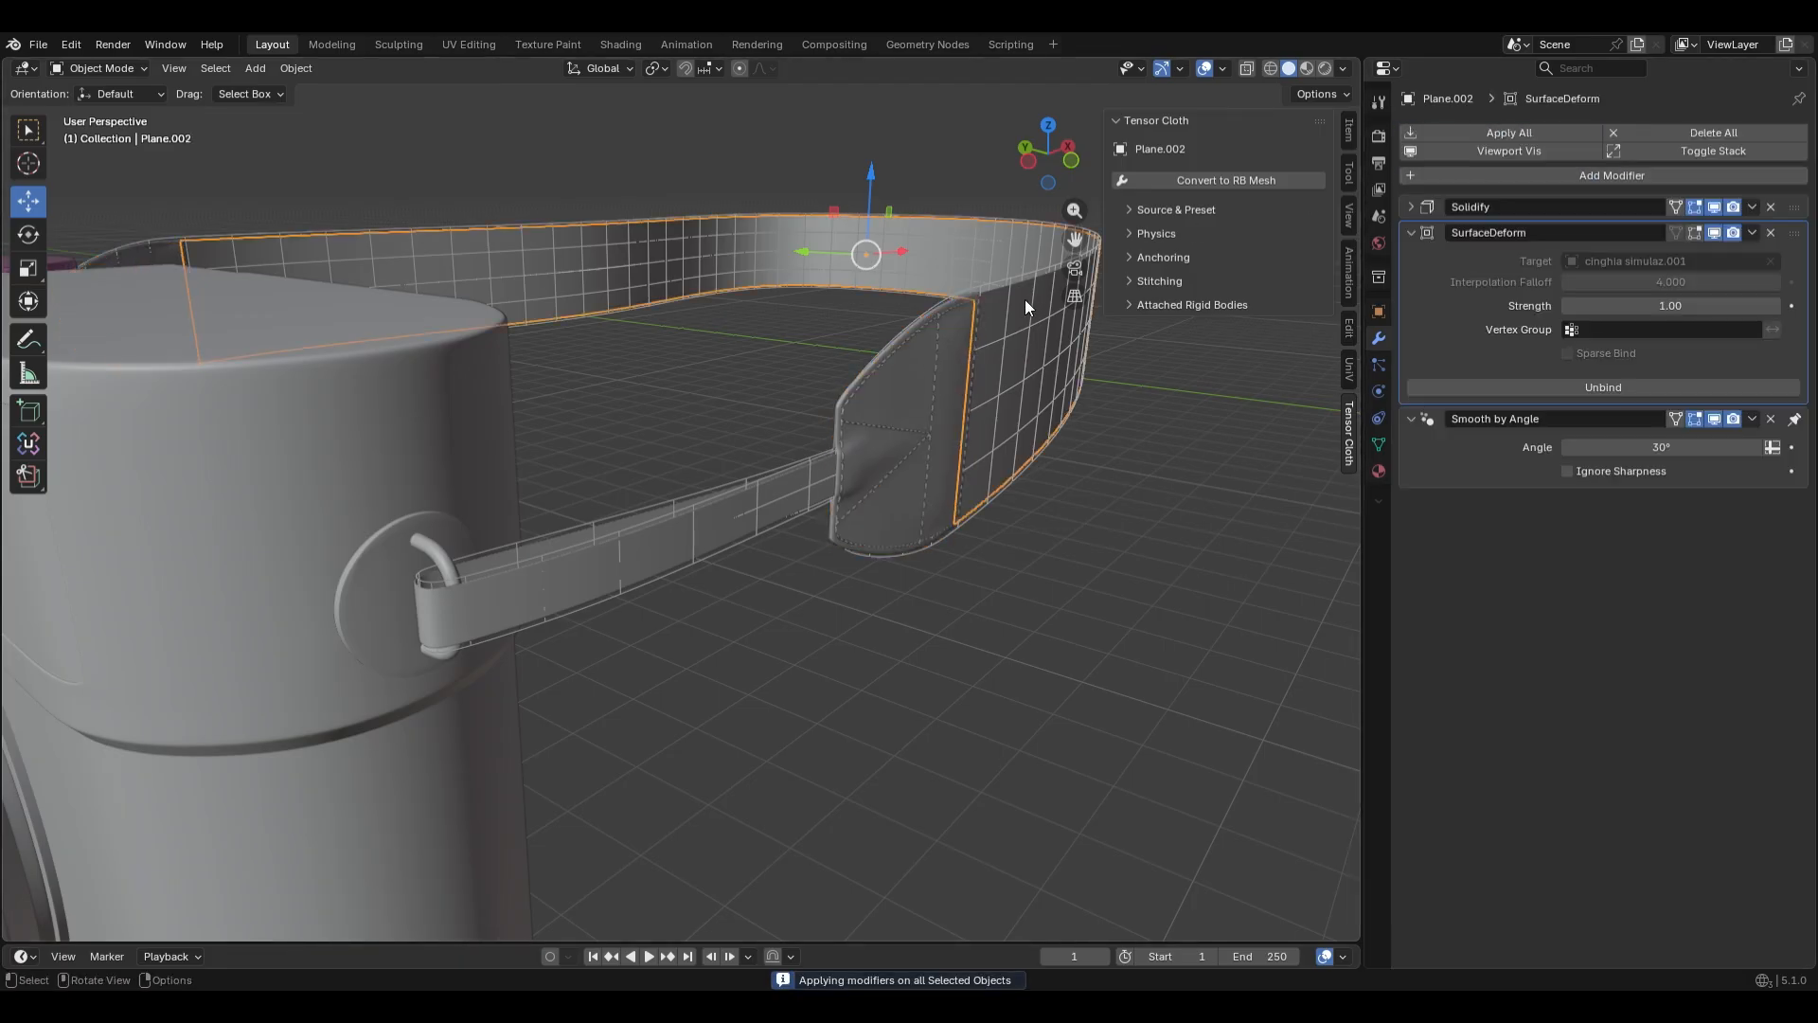
click(1532, 134)
Try moving cinghia simulaz.001 away from the camera with its attached pieces
click(588, 513)
key(g)
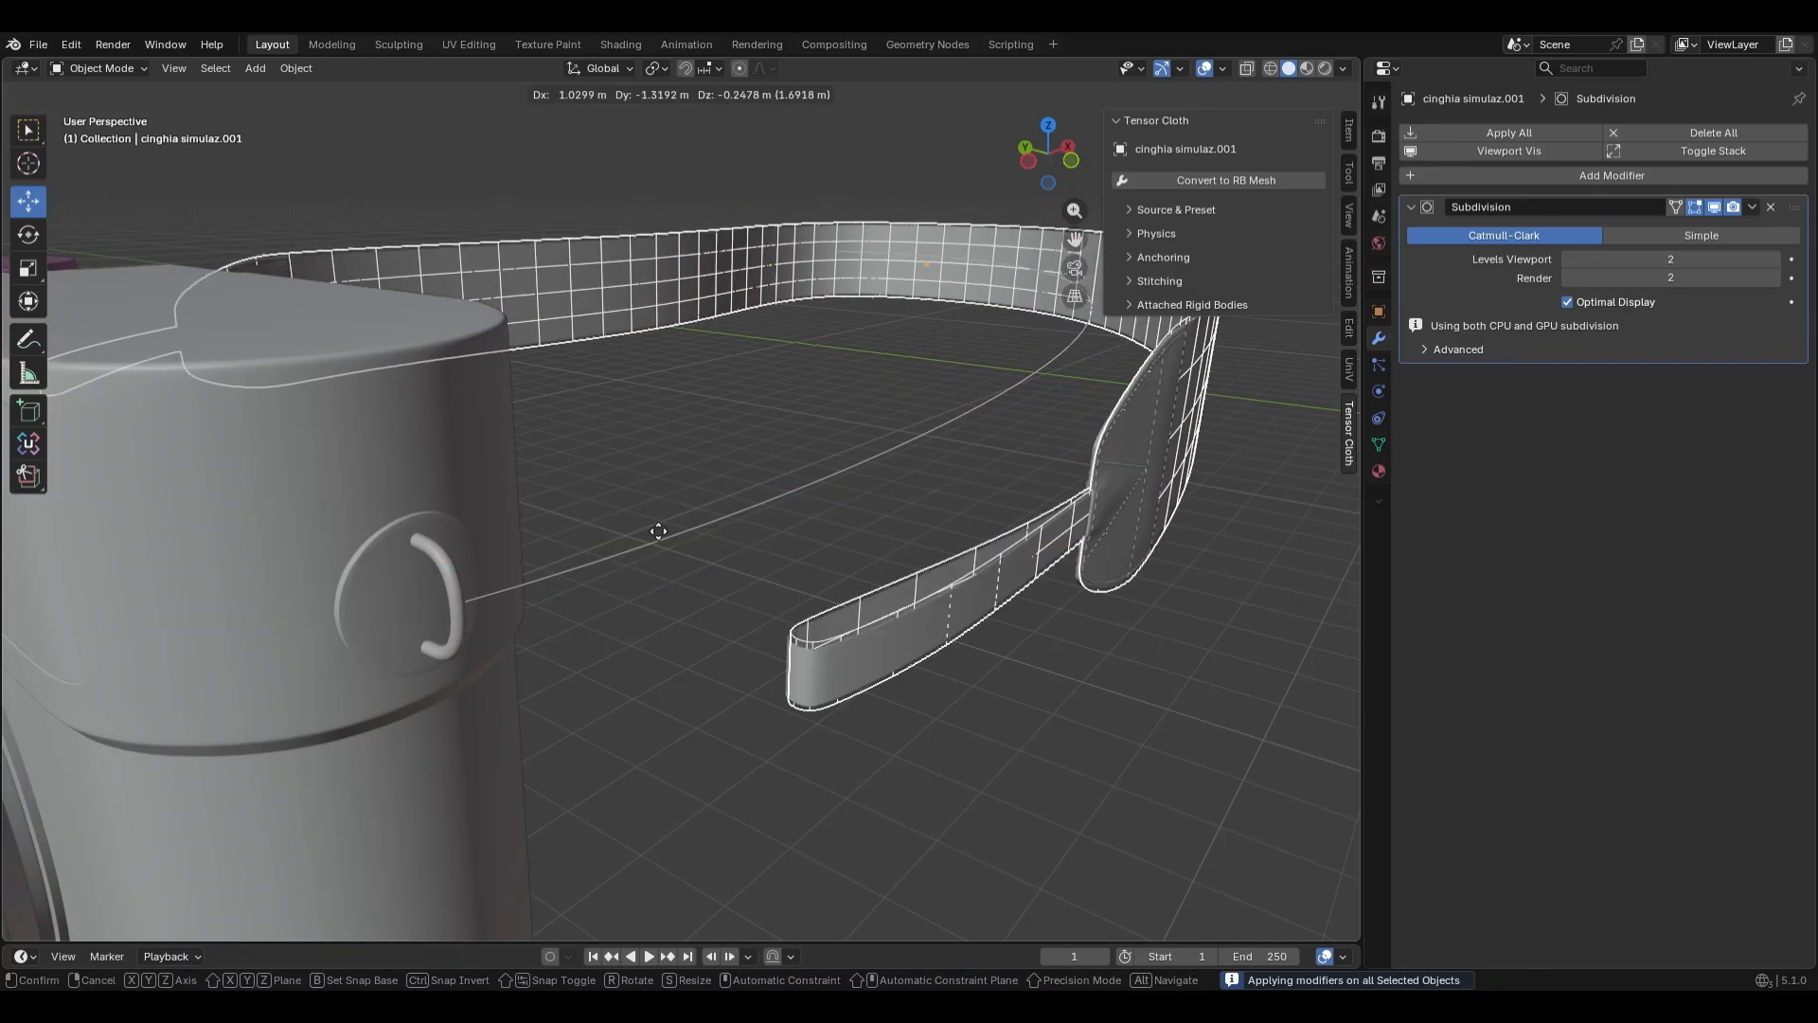
right_click(470, 604)
Add a new Surface Deform modifier to the narrow strap end, target cinghia simulaz.001, and bind it
scroll(470, 604, up, 4)
middle_drag(470, 605, 532, 588)
click(532, 588)
click(1618, 132)
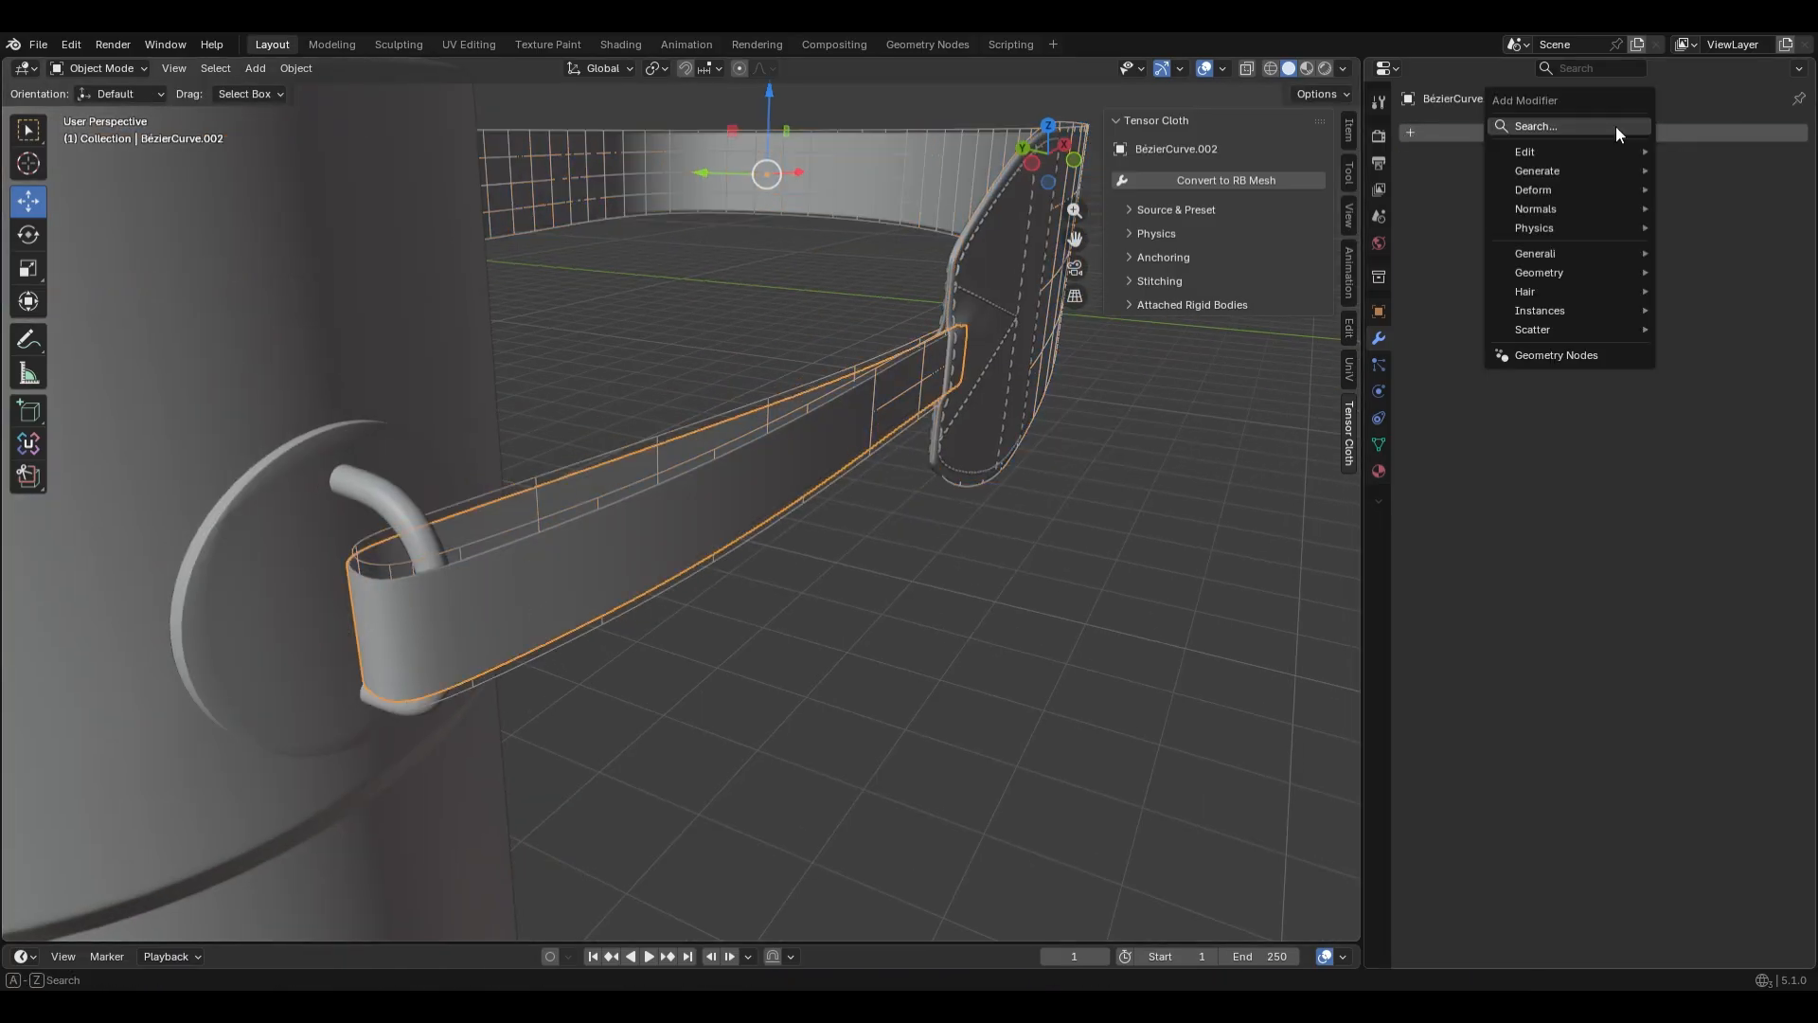
click(1616, 127)
click(1616, 166)
click(913, 343)
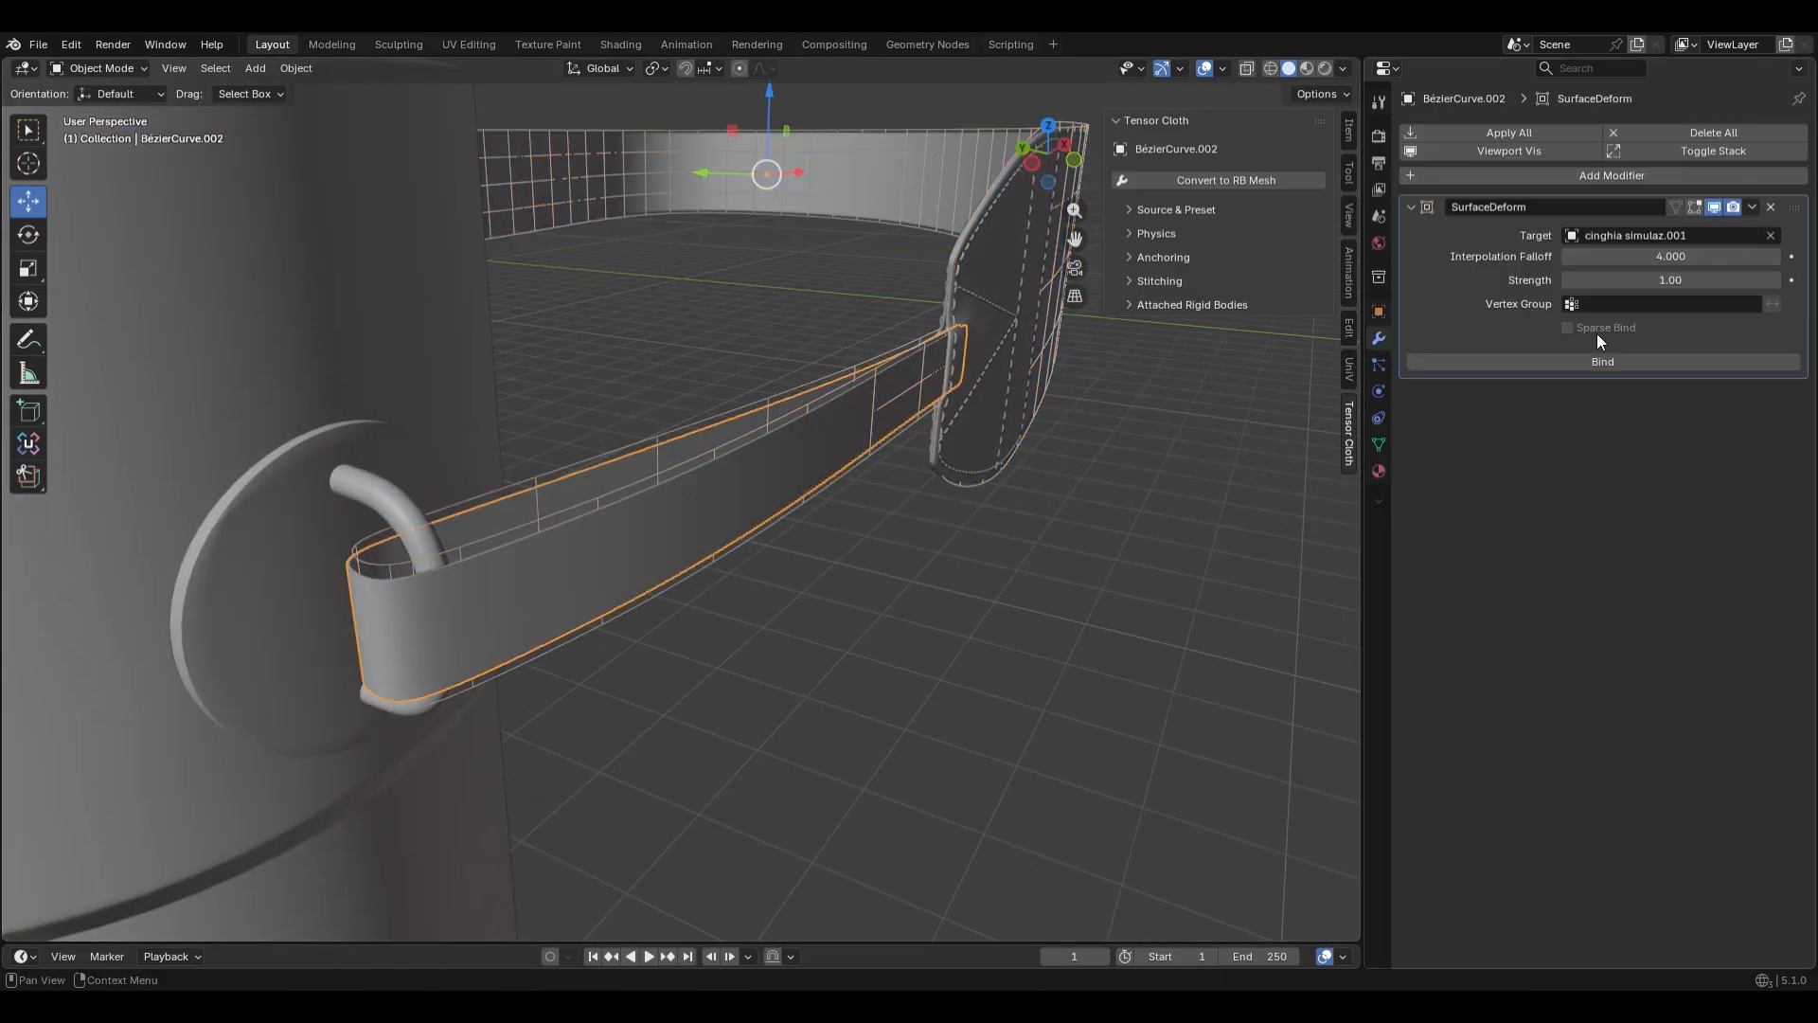
click(1601, 361)
Try moving vertices of cinghia simulaz.001 in Edit Mode to test the narrow strap end's binding
click(554, 468)
click(968, 483)
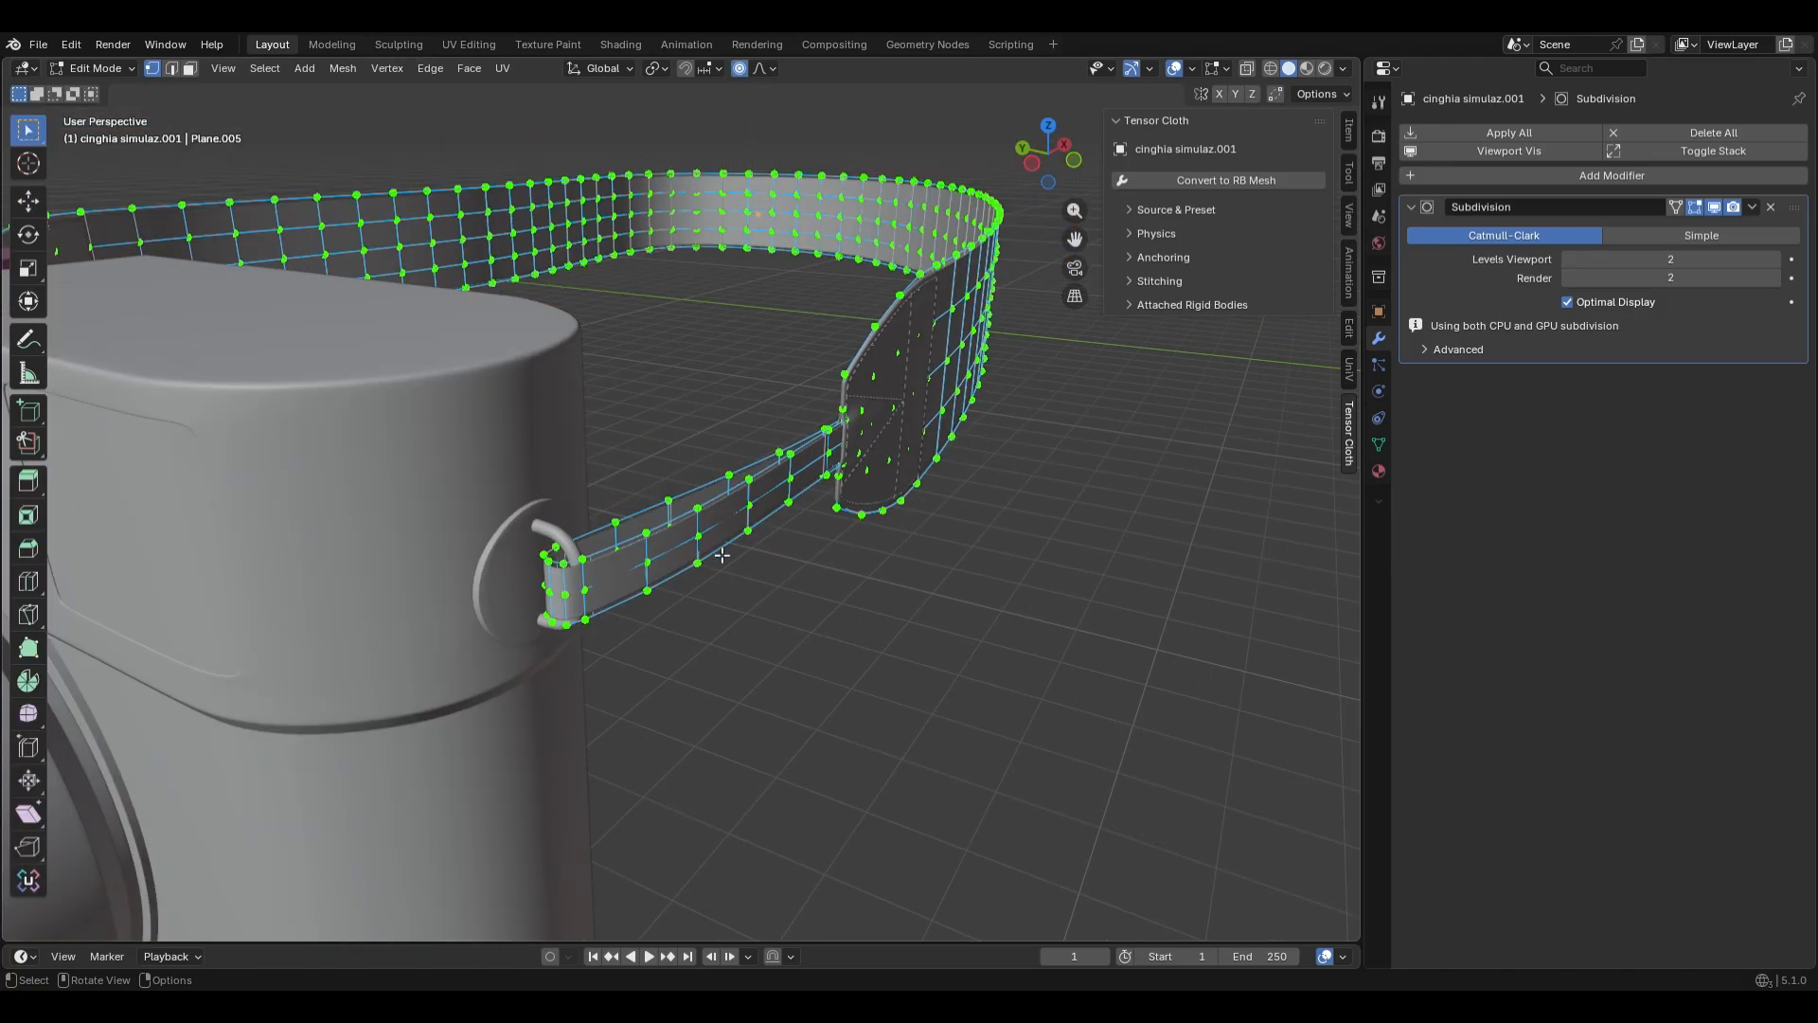
key(g)
key(Escape)
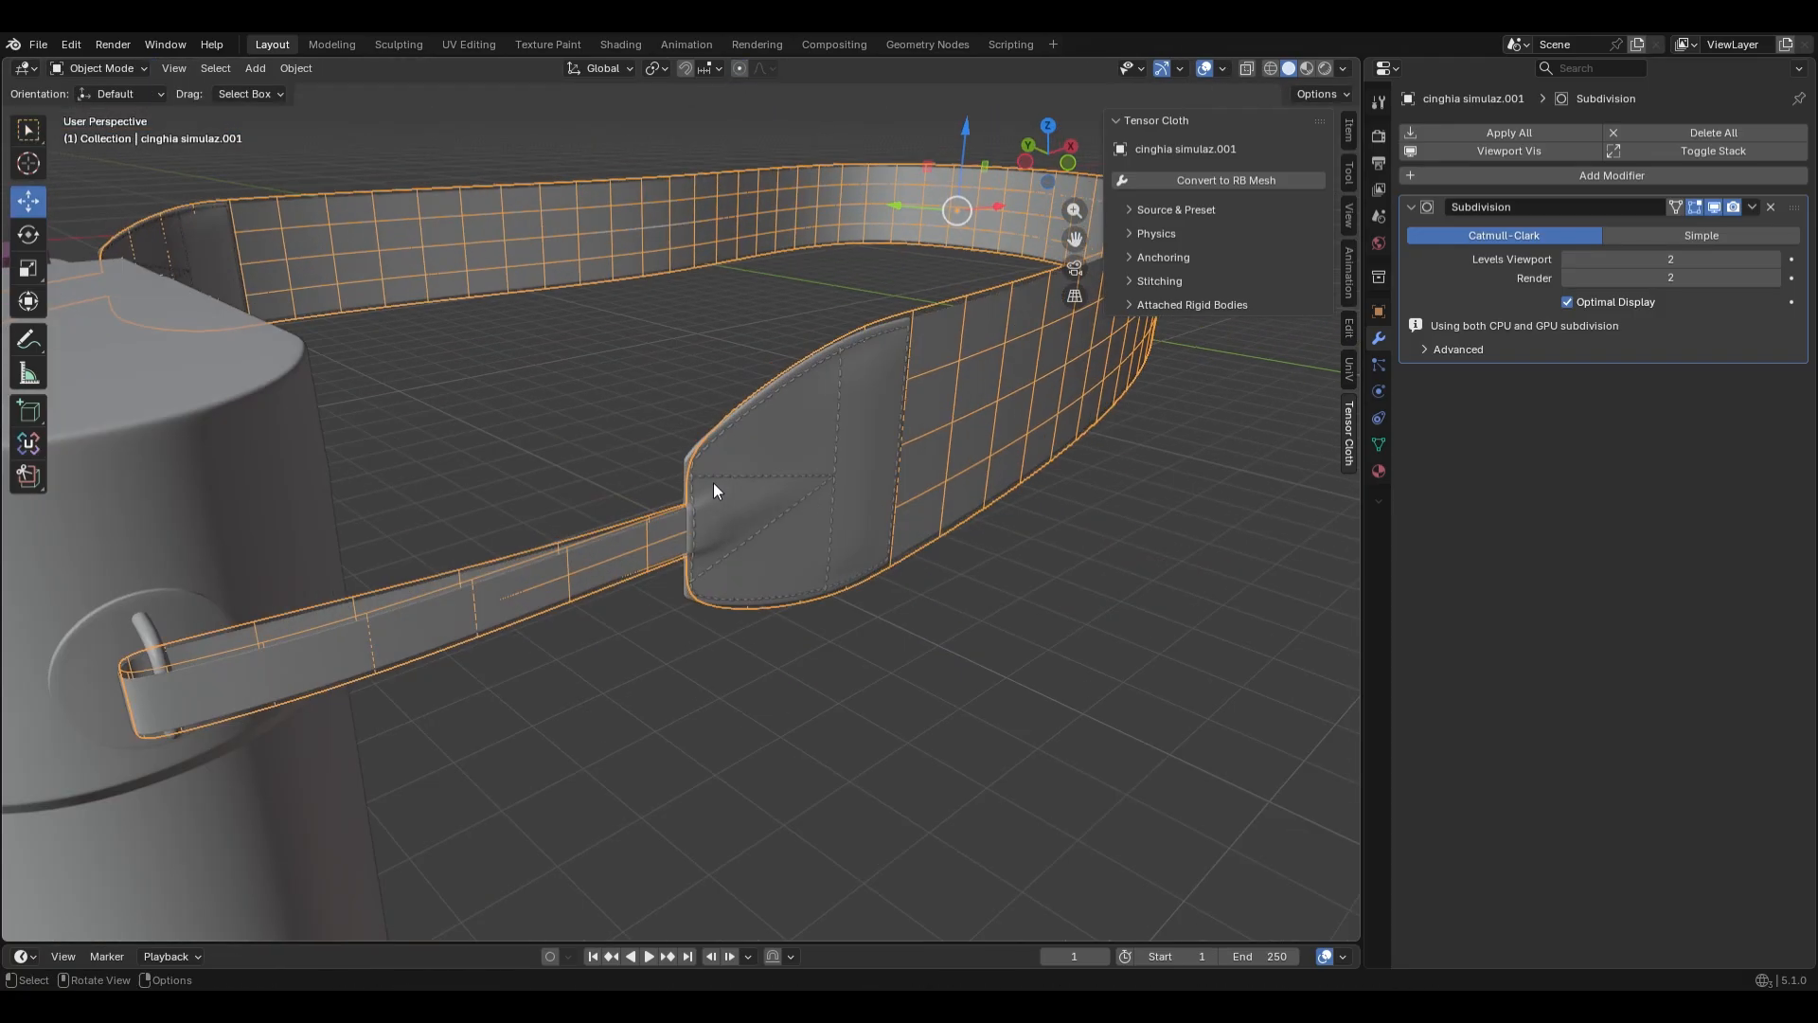
Add Surface Deform modifiers to the leather end patch and its stitching, and bind the stitching to Plane.004
click(715, 488)
key(KP_Decimal)
click(1476, 147)
click(1515, 171)
click(1771, 235)
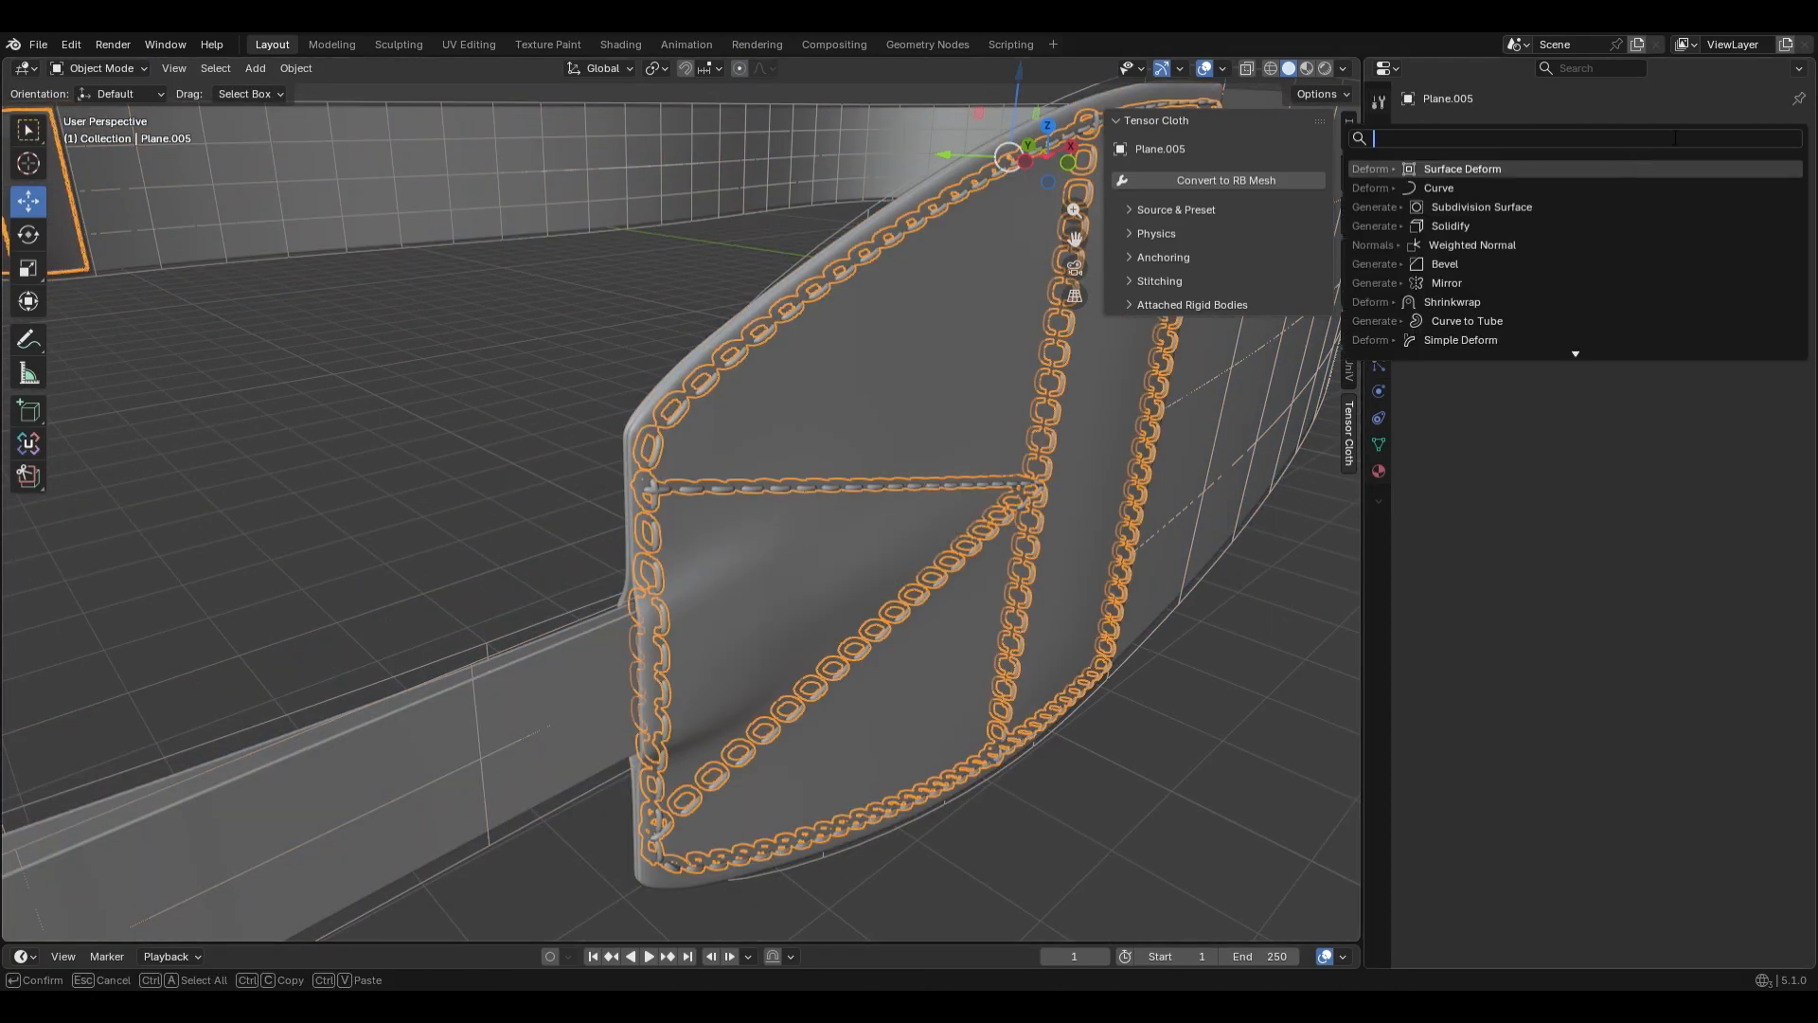
click(1771, 235)
click(945, 288)
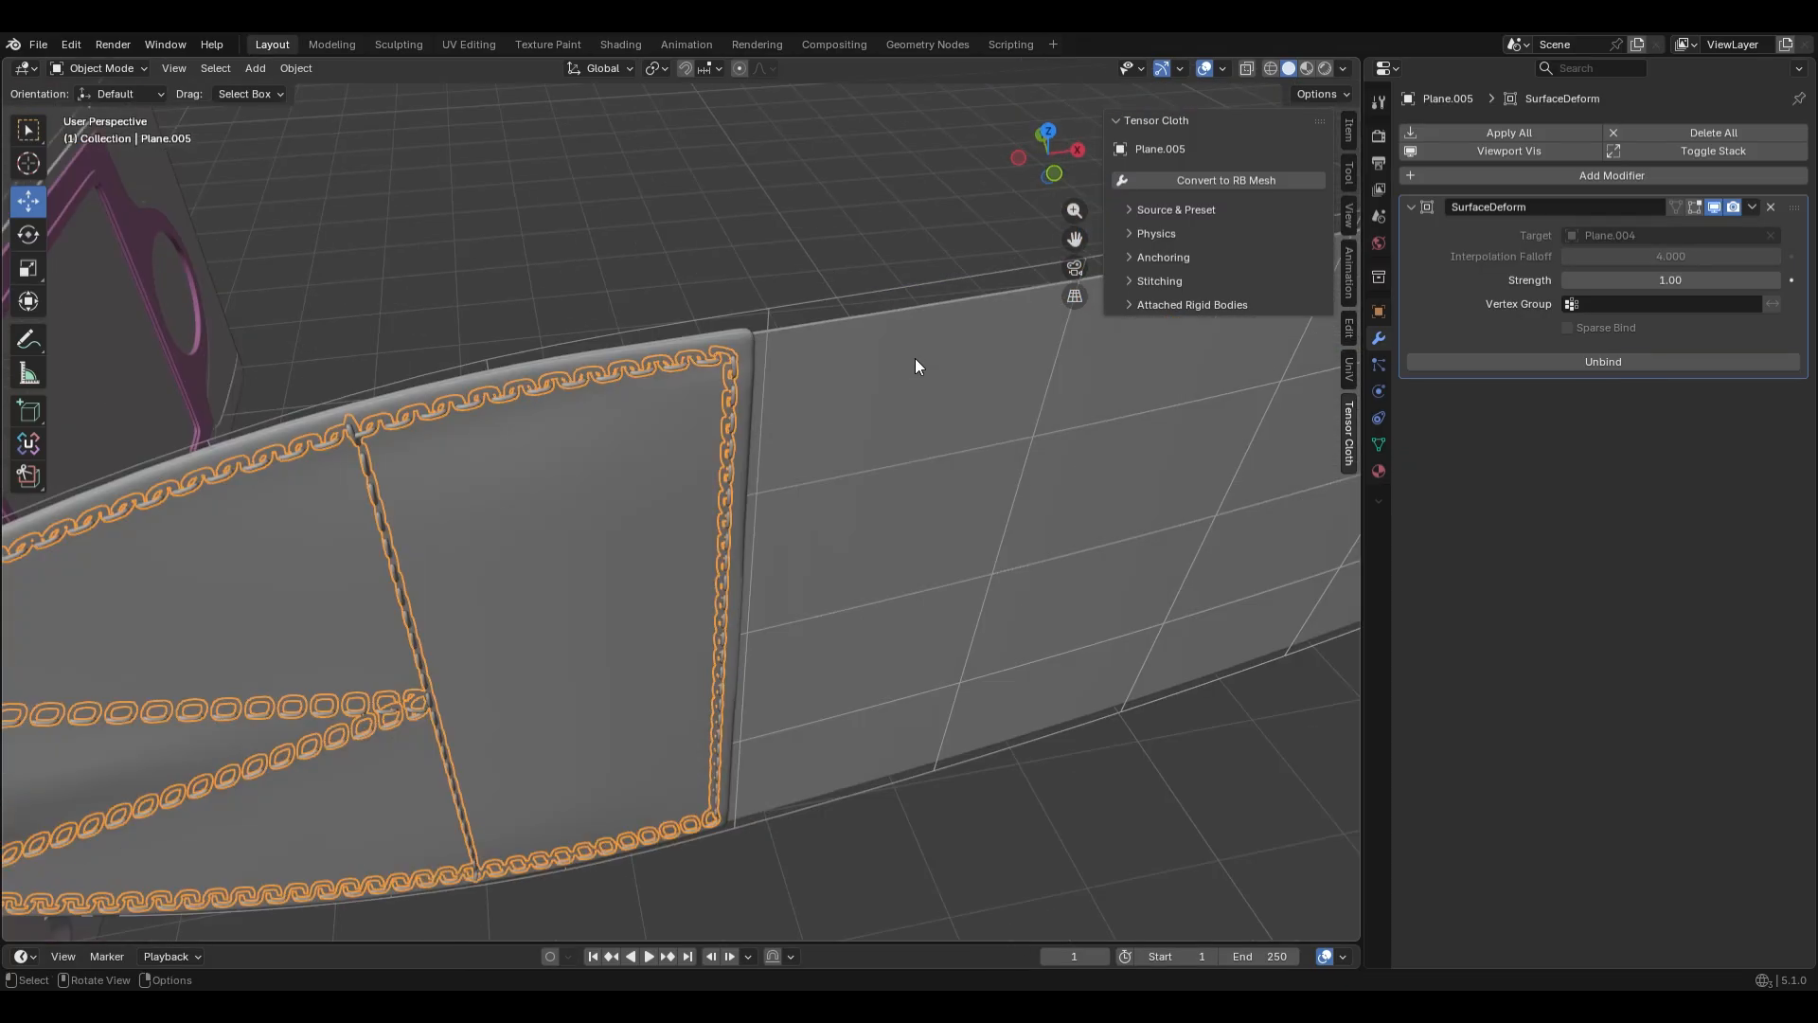
Add a Surface Deform modifier to the wide strap band, bind it to the cage mesh, and select a cage edge loop as a test
click(915, 358)
click(1612, 176)
click(1439, 171)
click(1771, 235)
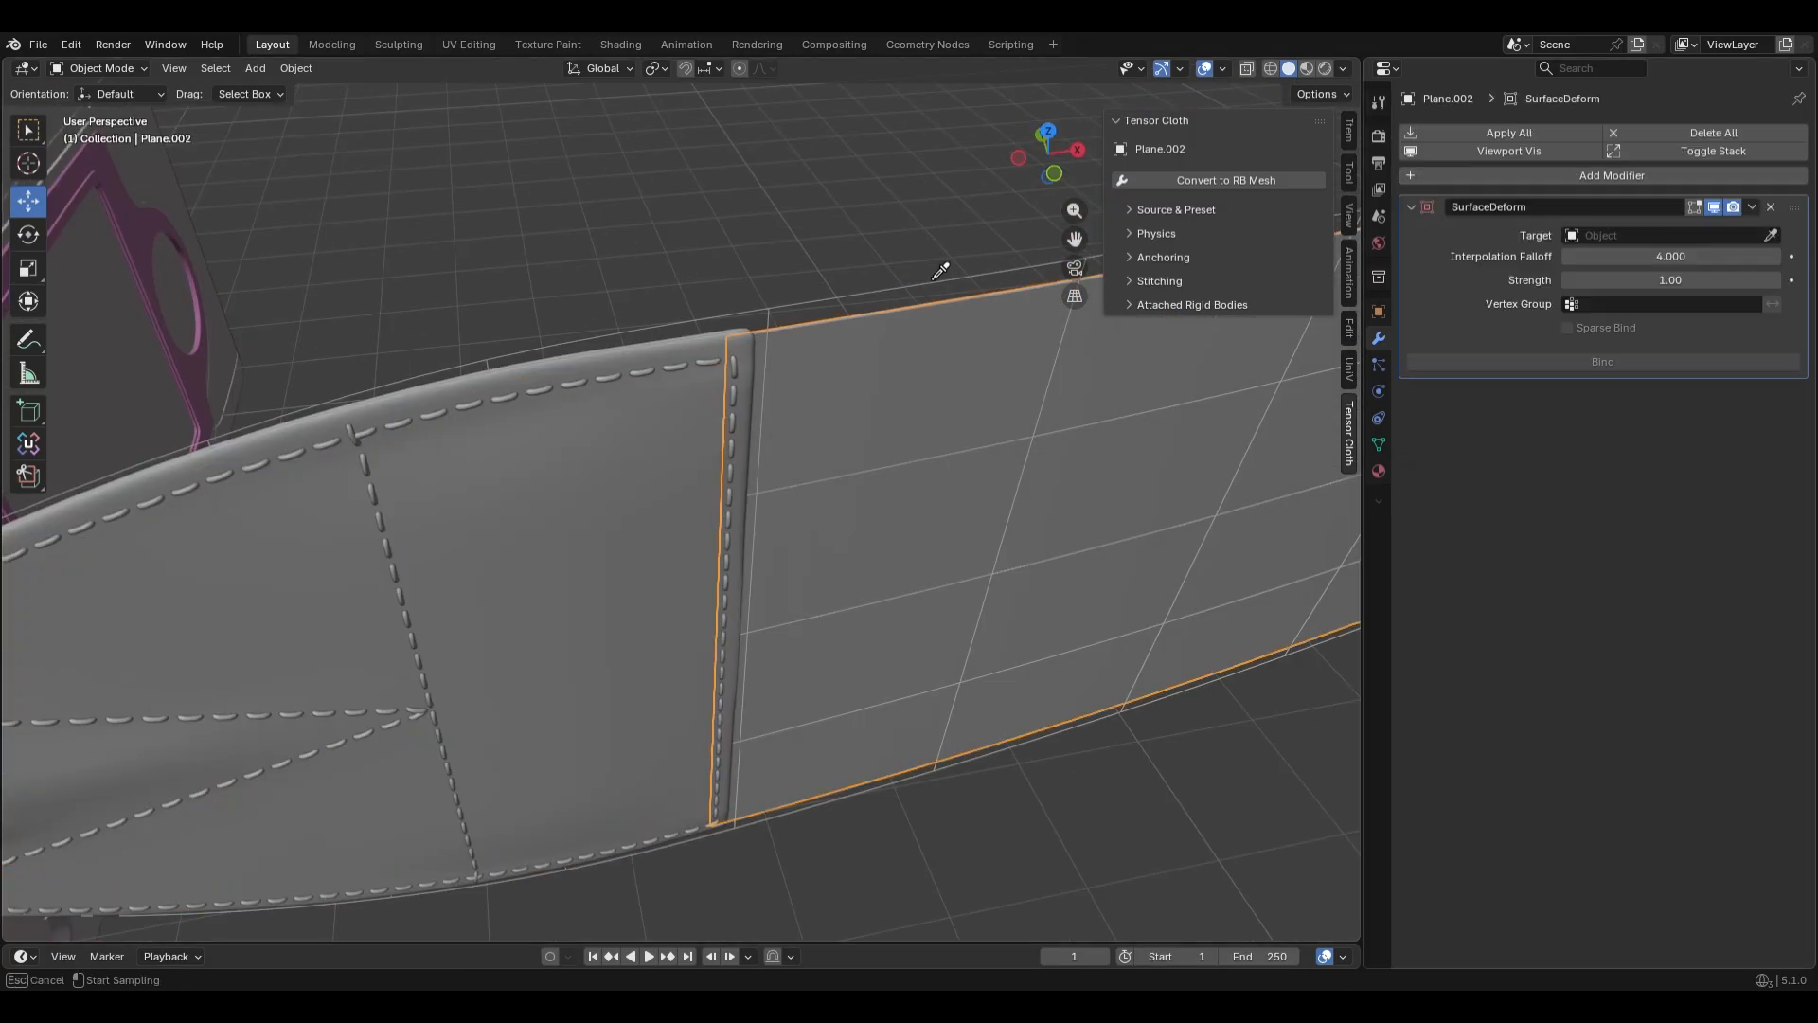
click(708, 320)
click(1602, 361)
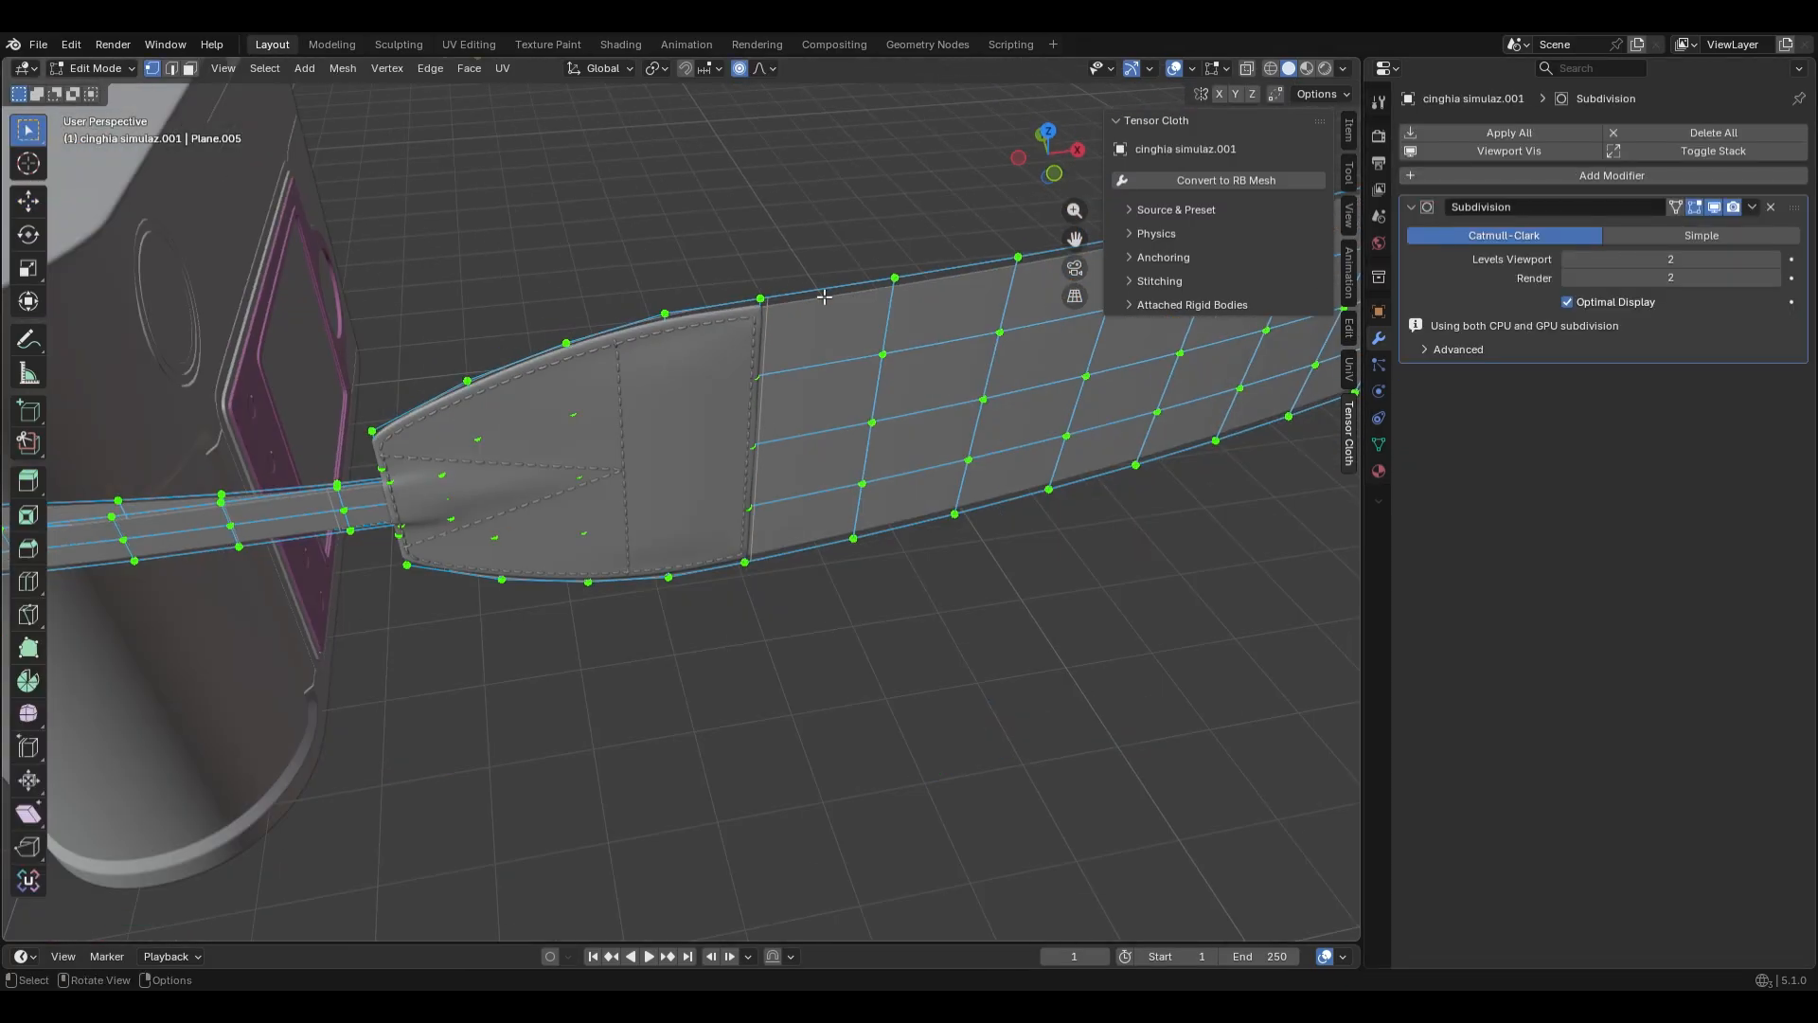
alt+click(852, 398)
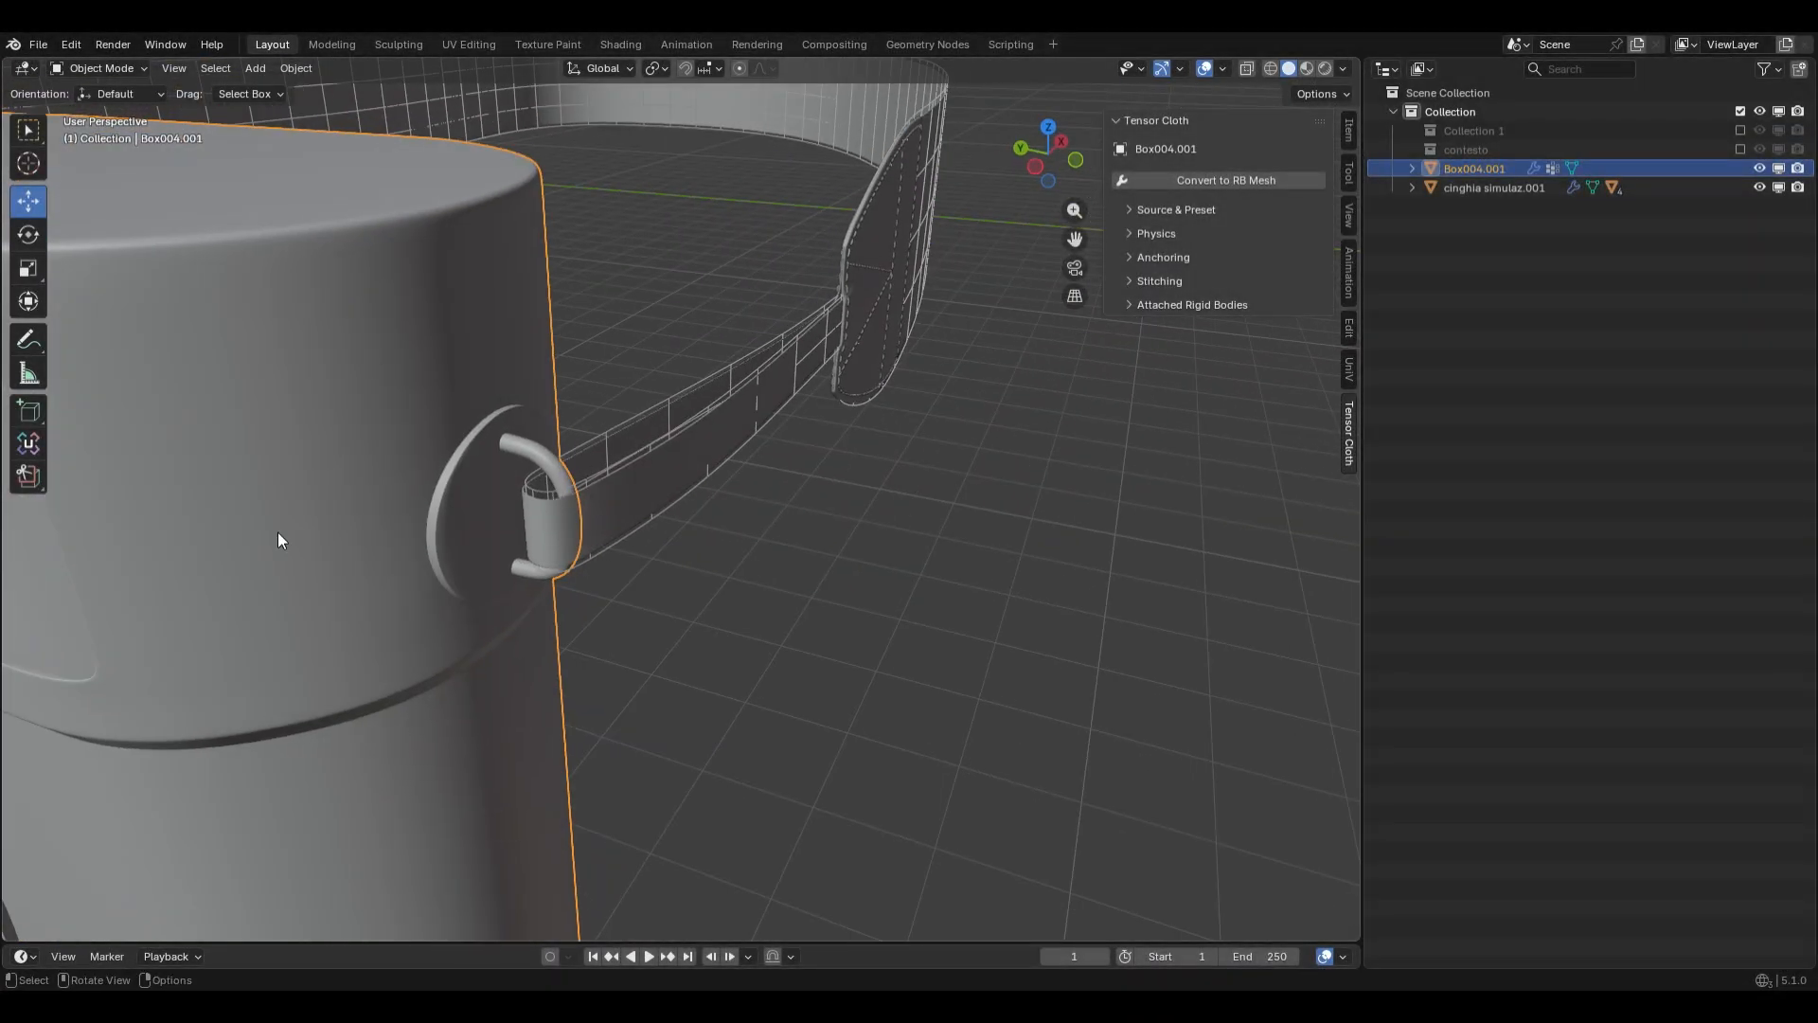
Add a Rigid Body of type Active to the camera body Box004.001
scroll(509, 519, down, 5)
middle_drag(718, 560, 690, 567)
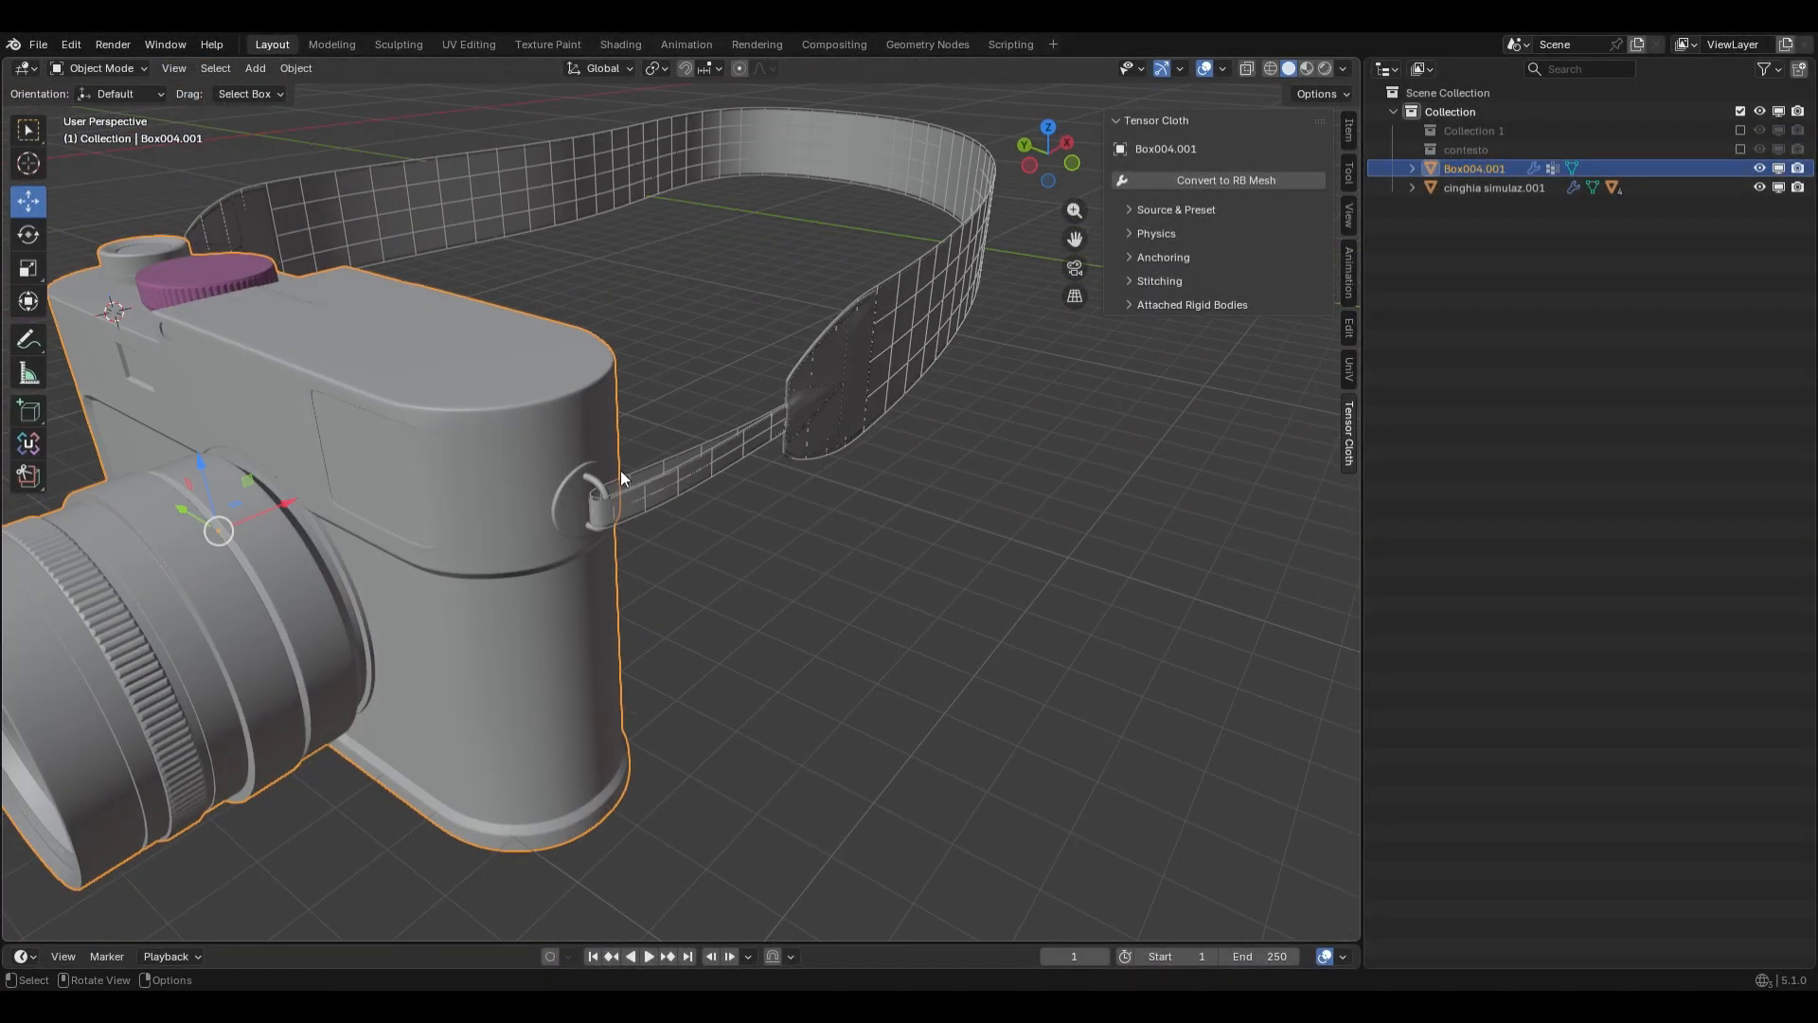
scroll(621, 470, up, 5)
click(1388, 68)
click(1295, 138)
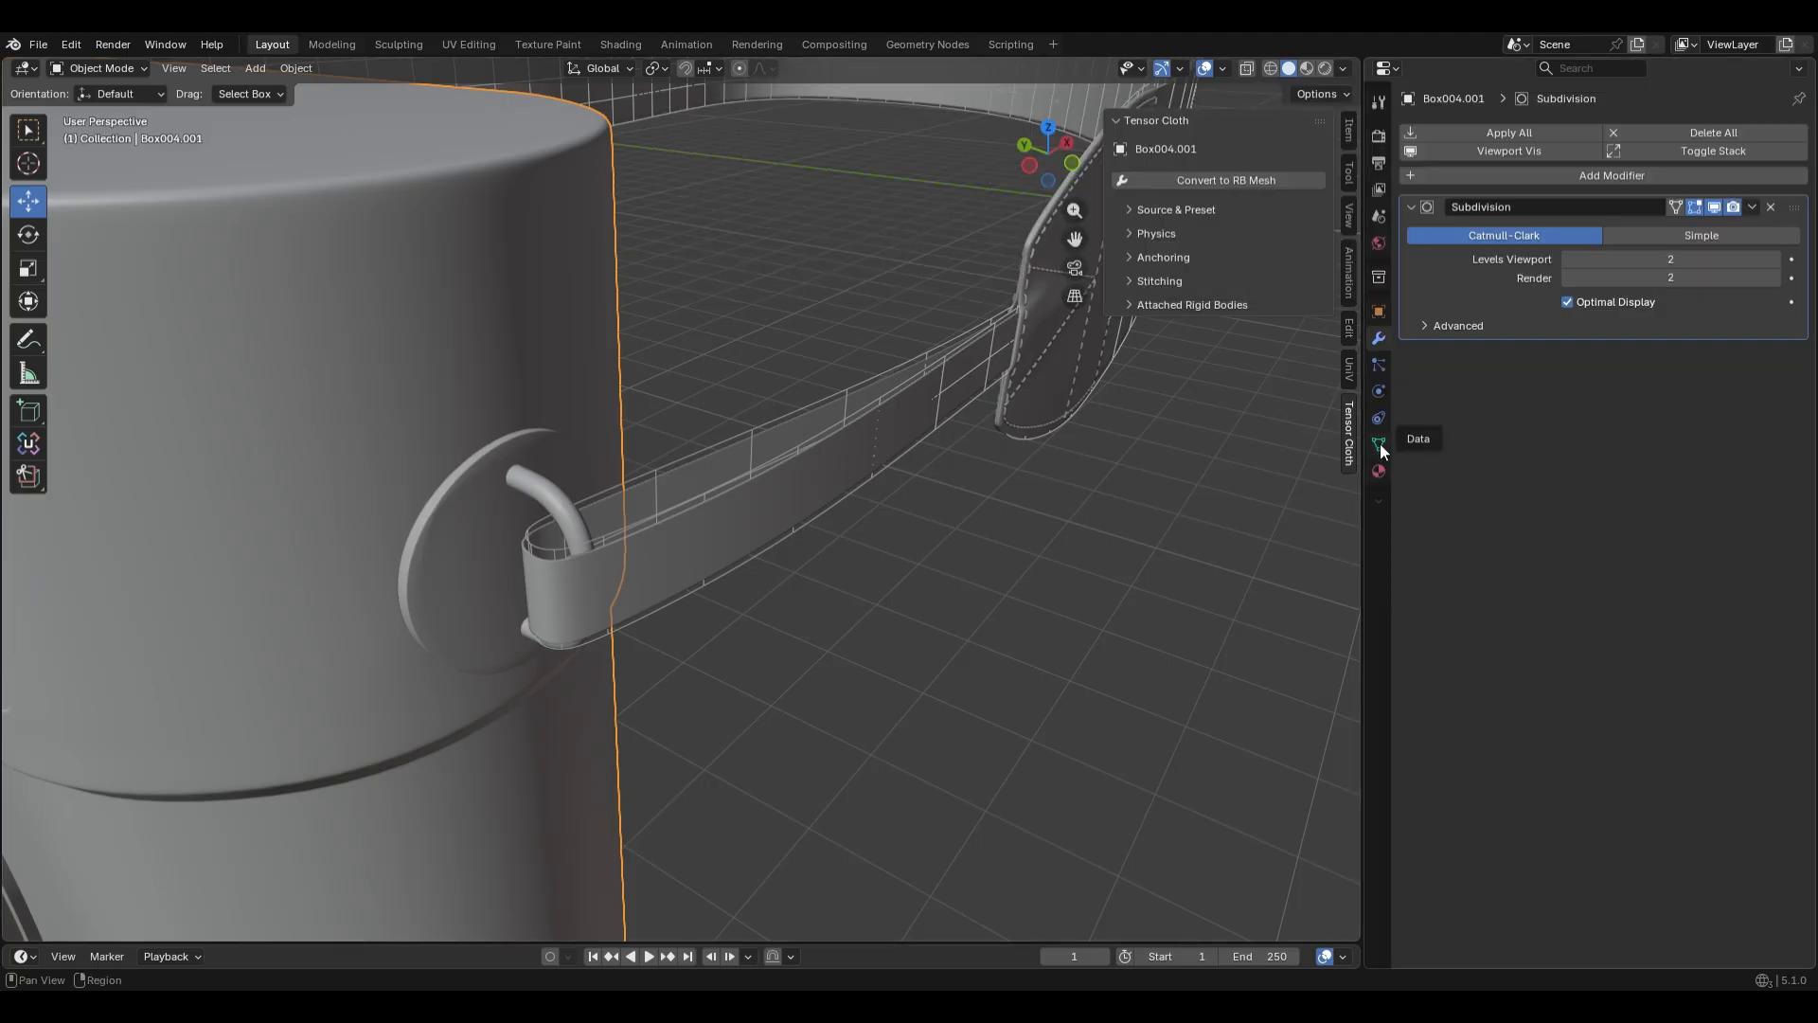
click(1379, 392)
click(1724, 170)
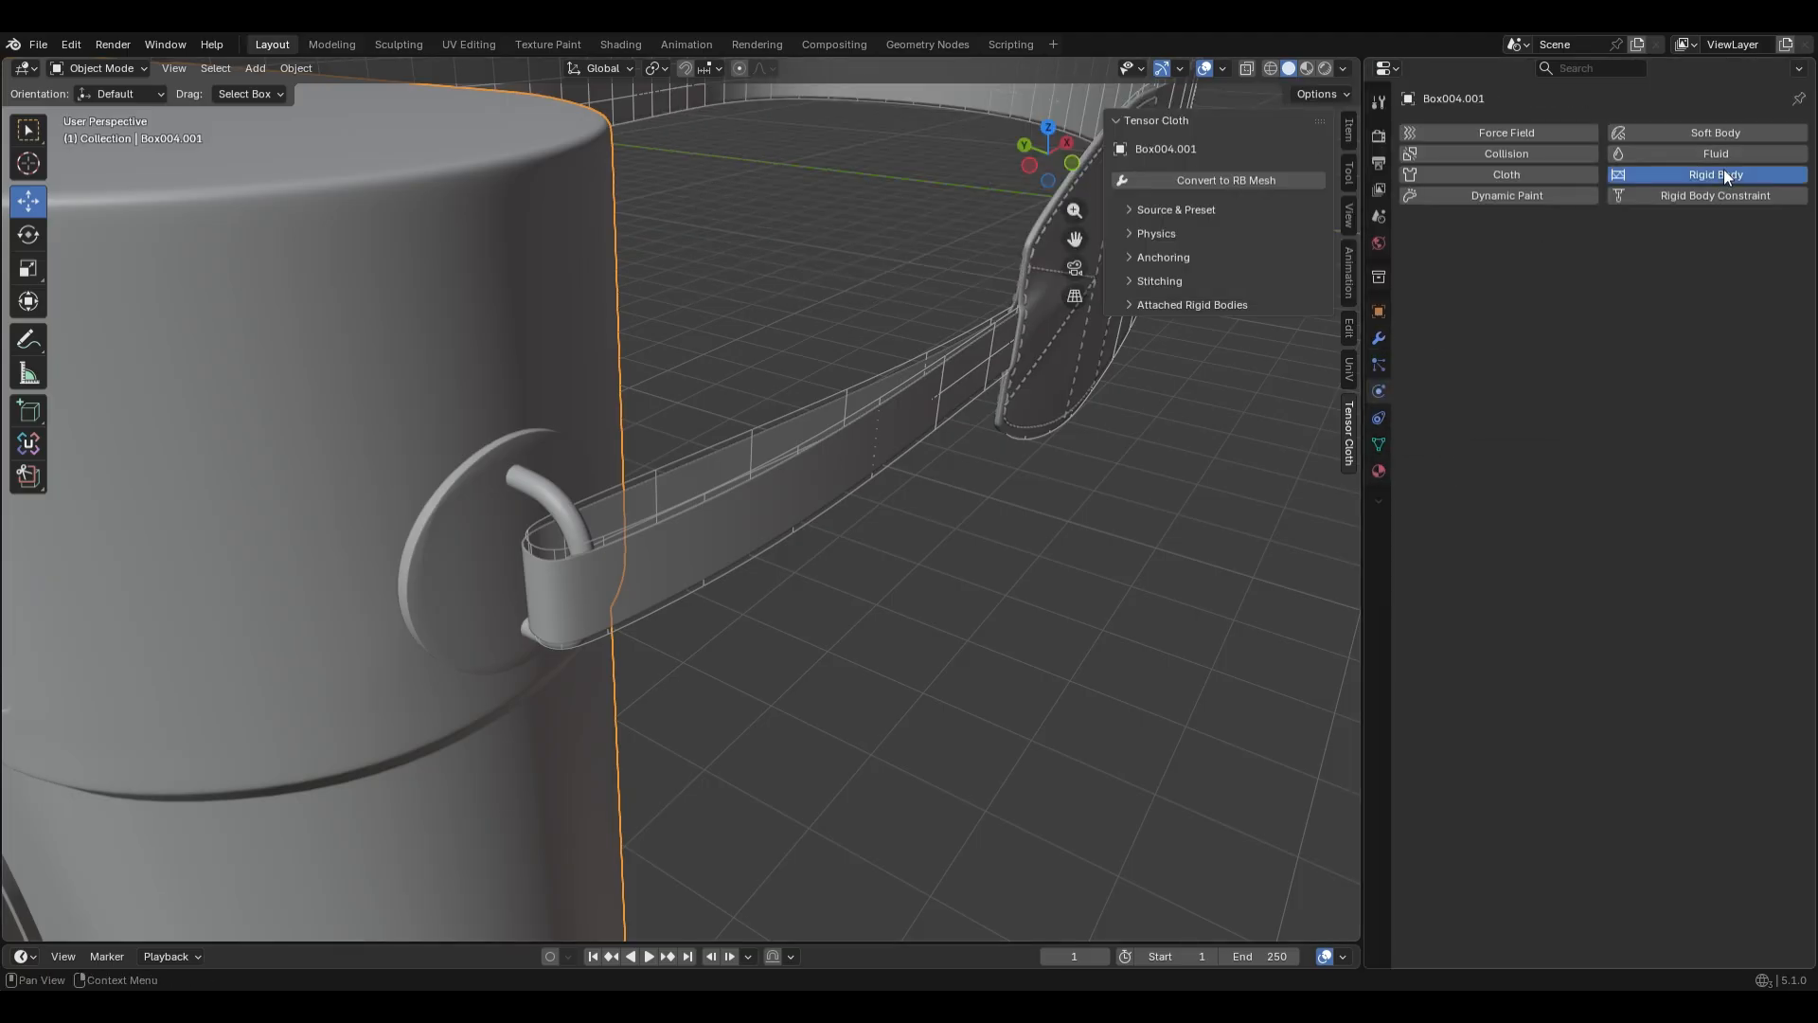
click(1650, 256)
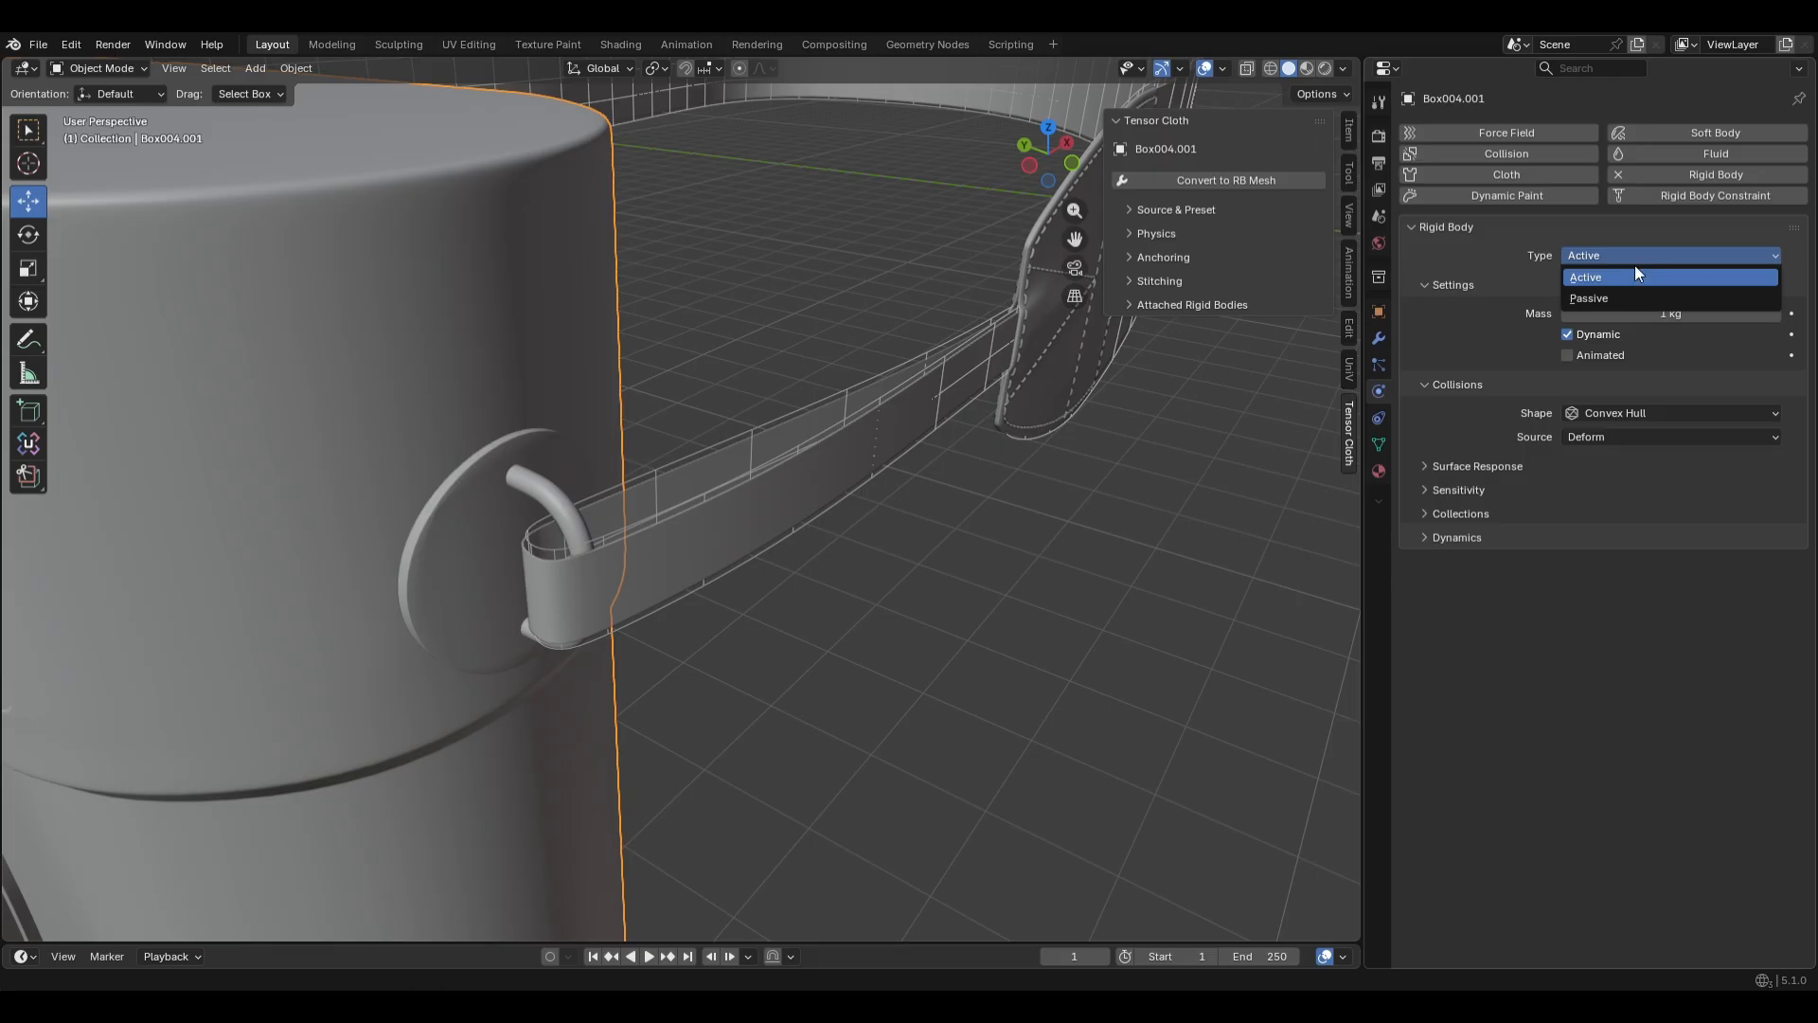
click(1635, 269)
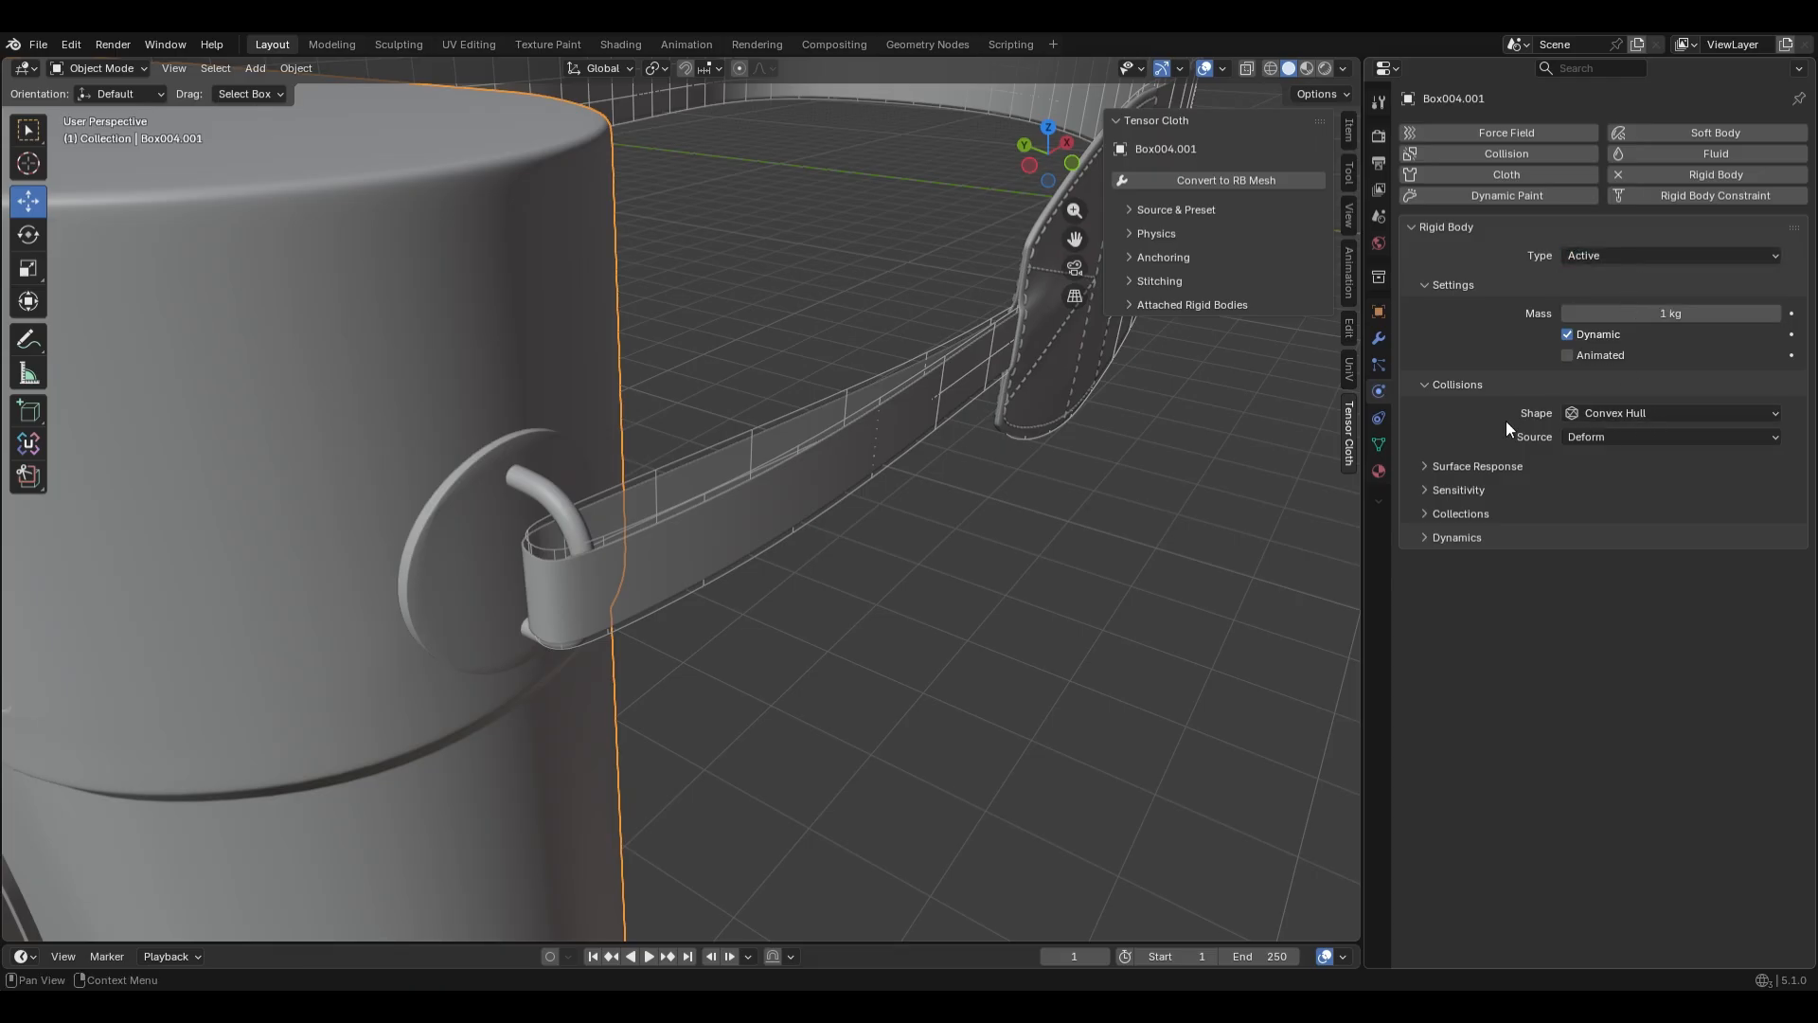
Enable the collision margin in the camera's rigid body sensitivity settings and set it to 3 cm
click(1477, 489)
click(1670, 540)
text(3)
key(Return)
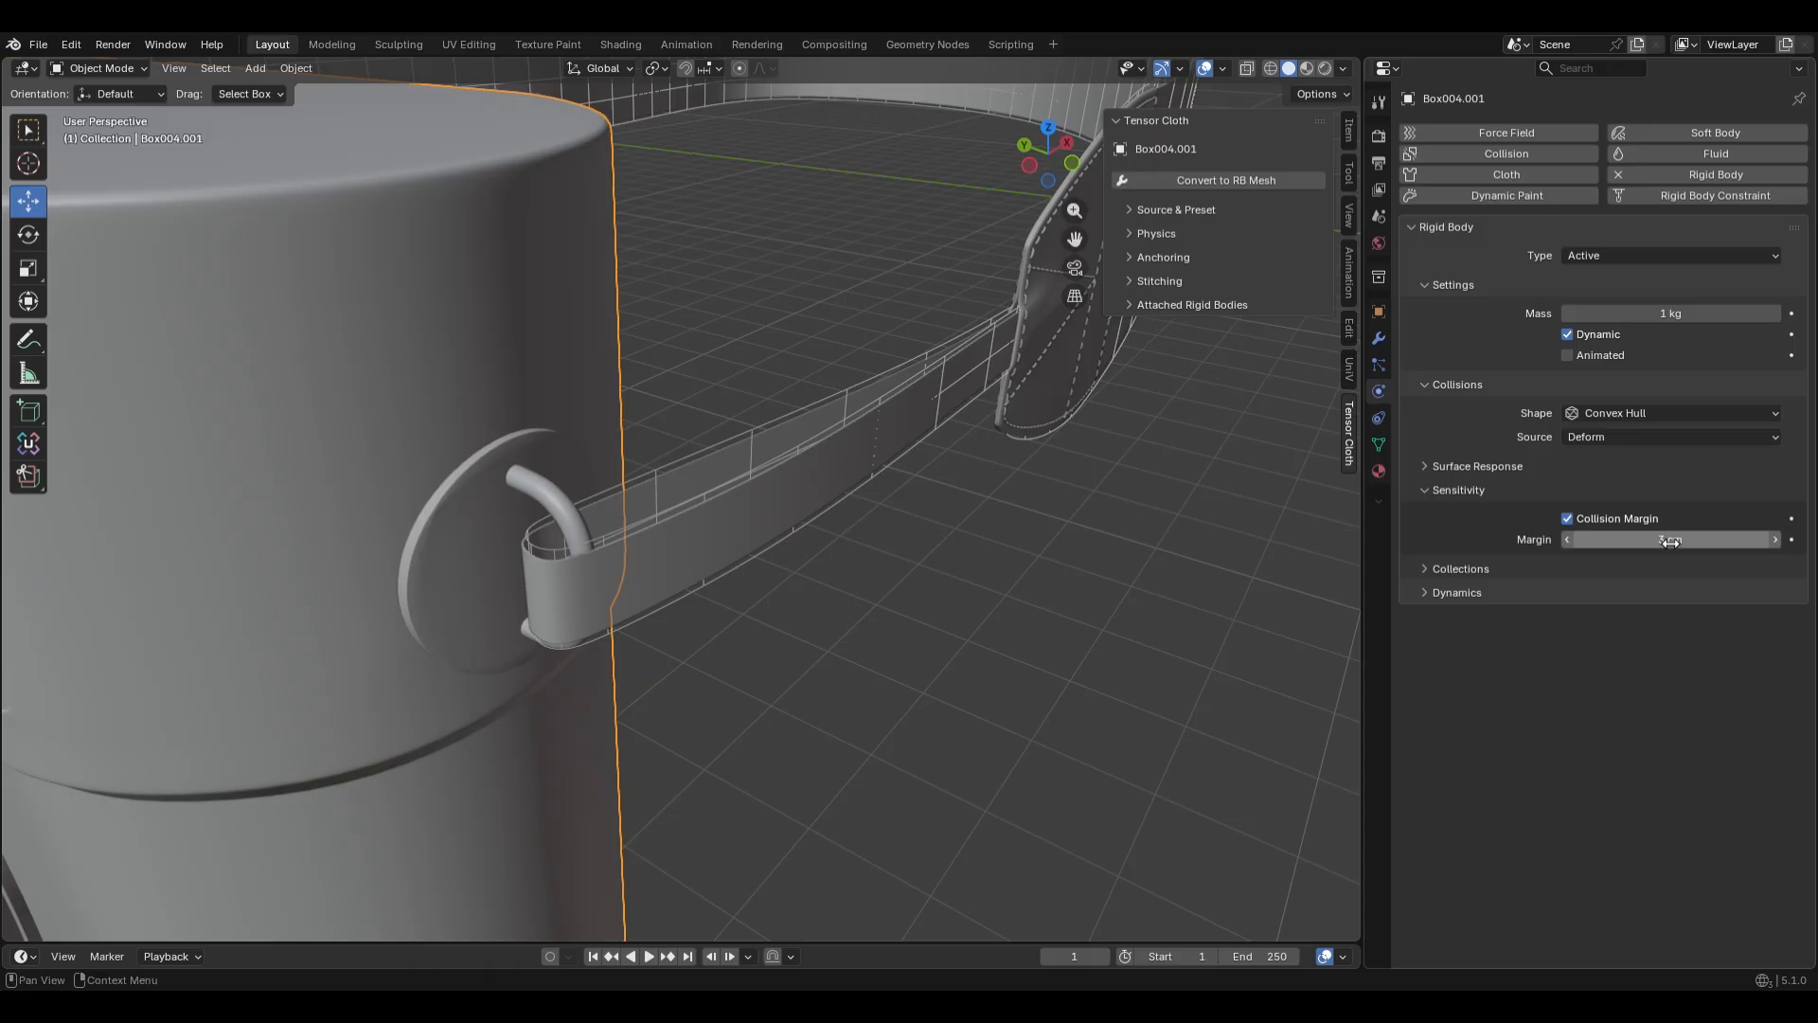
Include the contesto collection in the view layer to bring in the supporting block and the hook
ctrl+middle_drag(815, 528, 718, 506)
click(1386, 68)
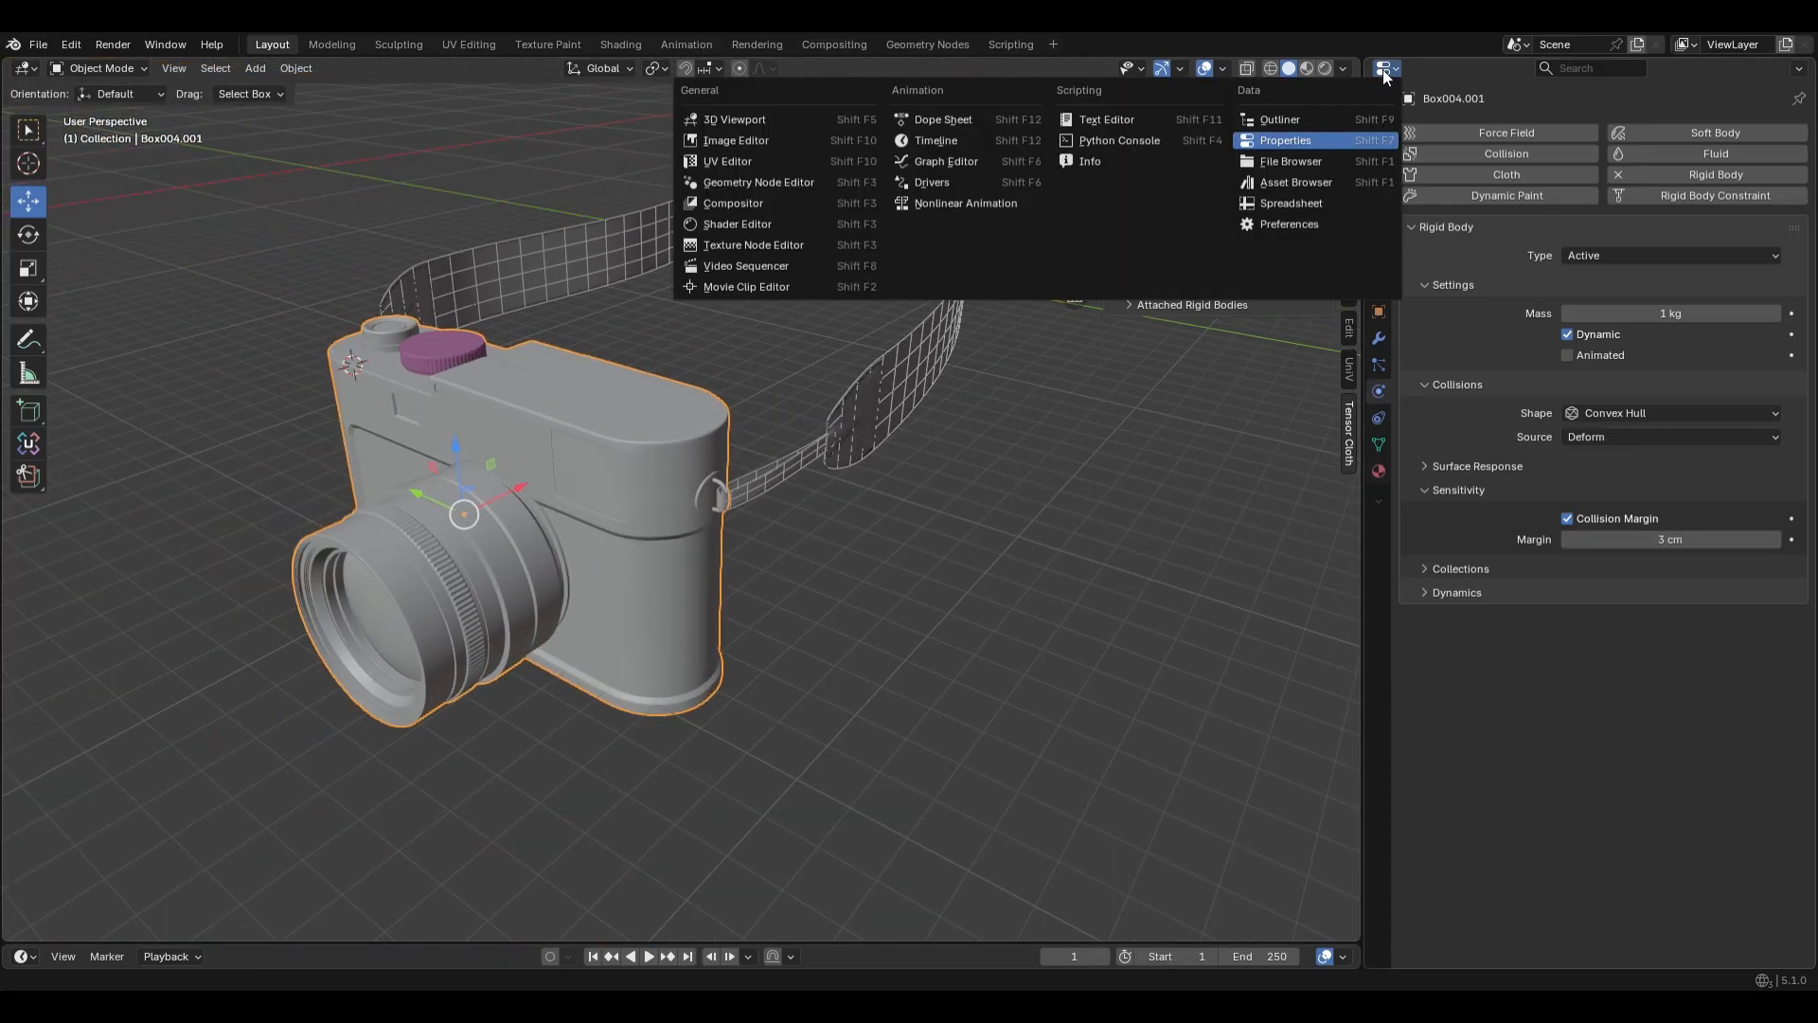
click(1302, 118)
click(1739, 149)
scroll(730, 560, down, 3)
Examine the rigid body type, collision shape, source and margin of the large block Cube.001 and the hook Plane.003
click(729, 560)
scroll(725, 566, up, 3)
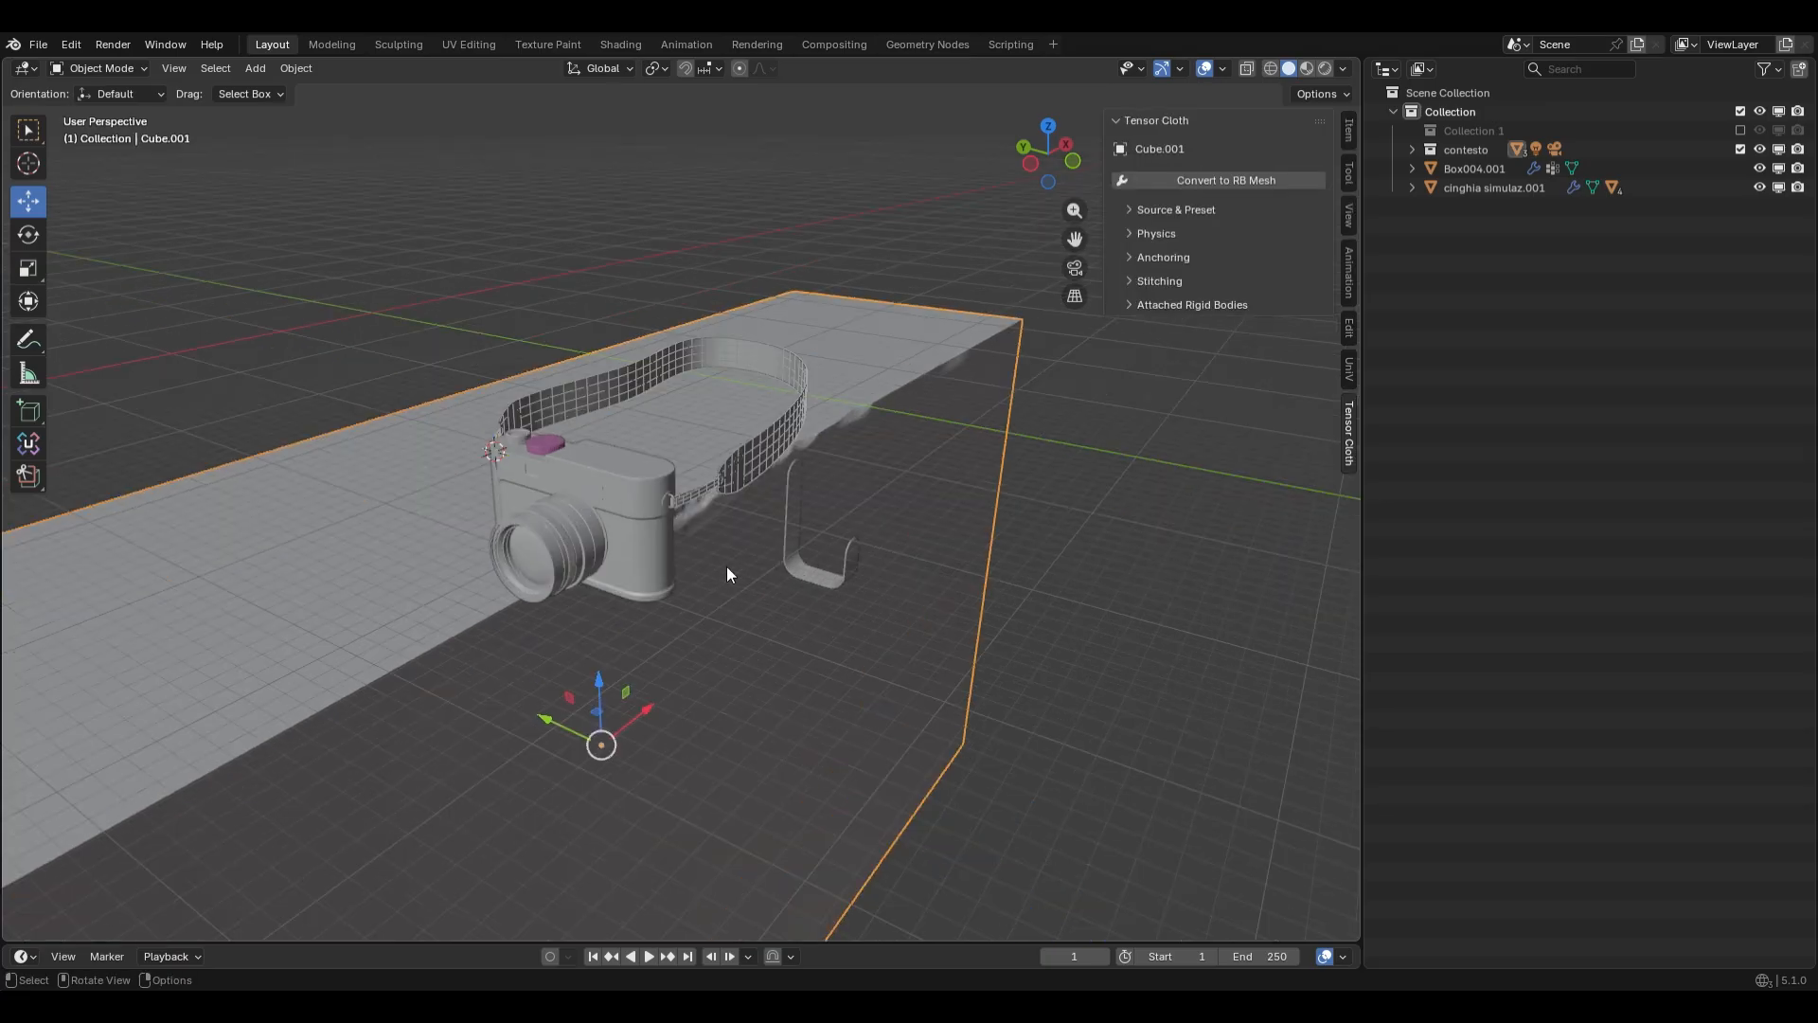
middle_drag(725, 567, 612, 568)
scroll(869, 567, down, 3)
shift+click(869, 568)
drag(890, 589, 745, 670)
scroll(745, 670, up, 4)
middle_drag(745, 670, 707, 496)
click(631, 519)
scroll(631, 519, up, 2)
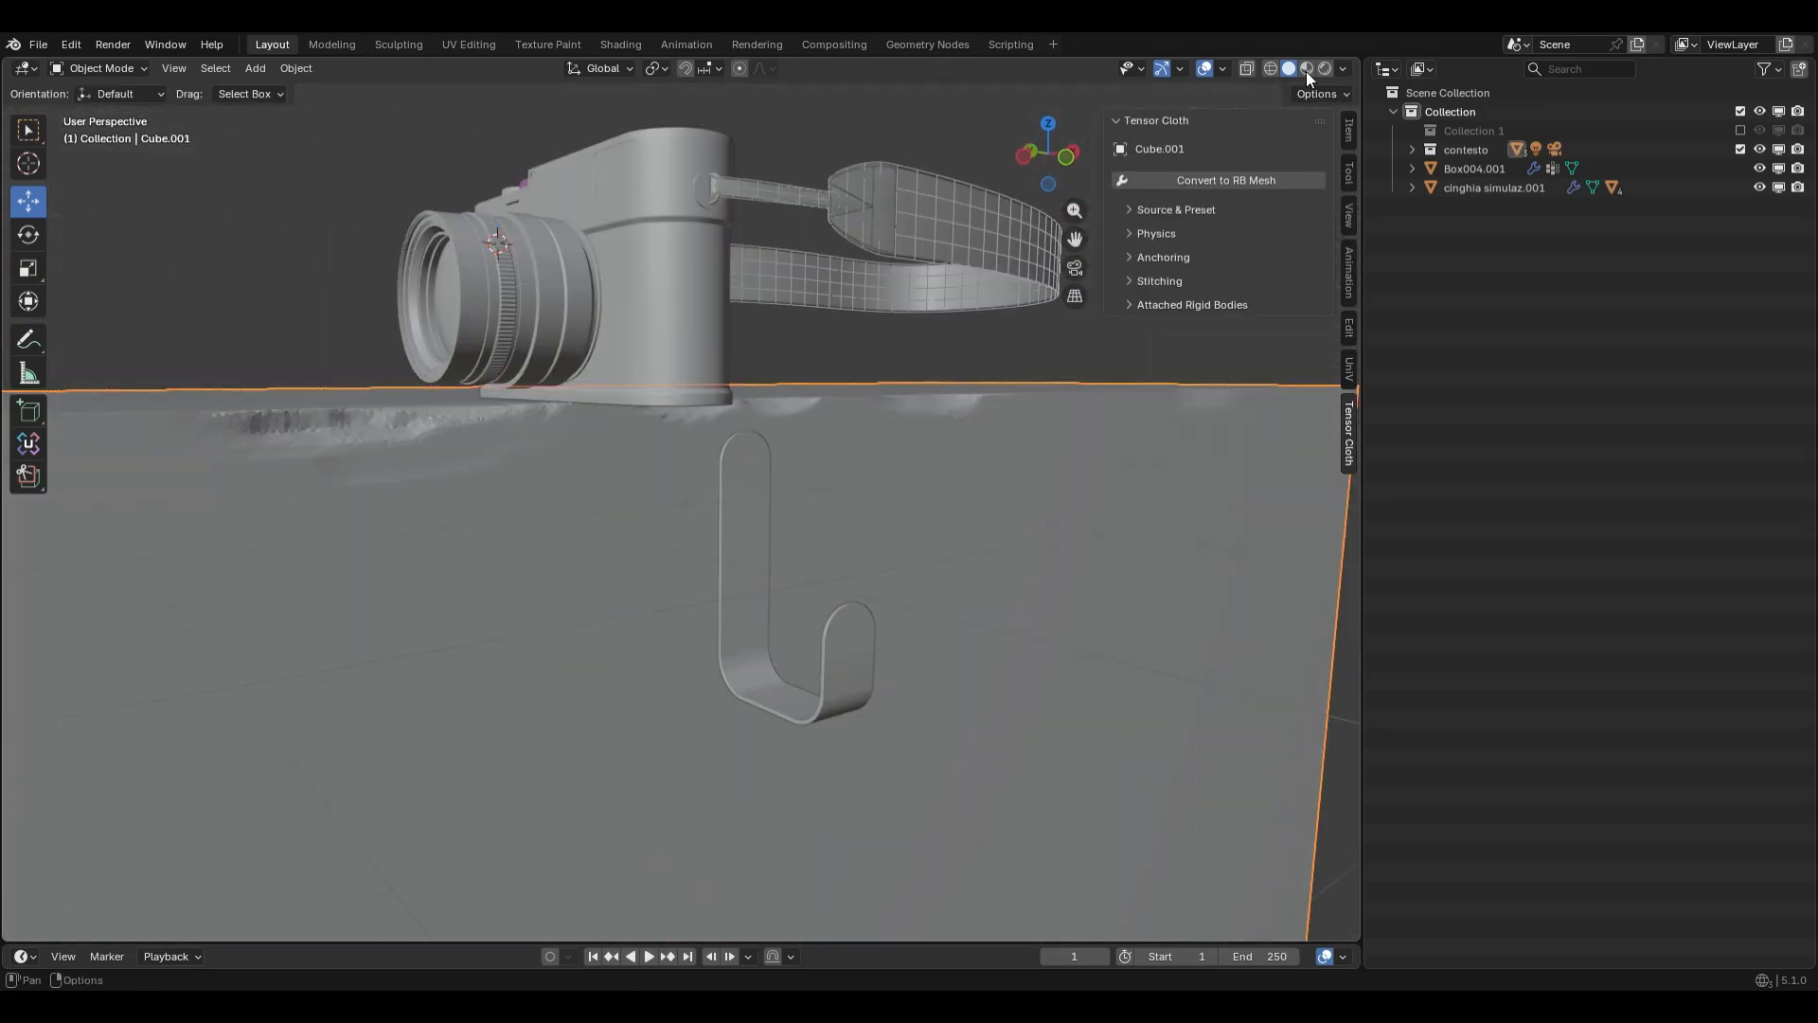
click(1385, 69)
click(1288, 143)
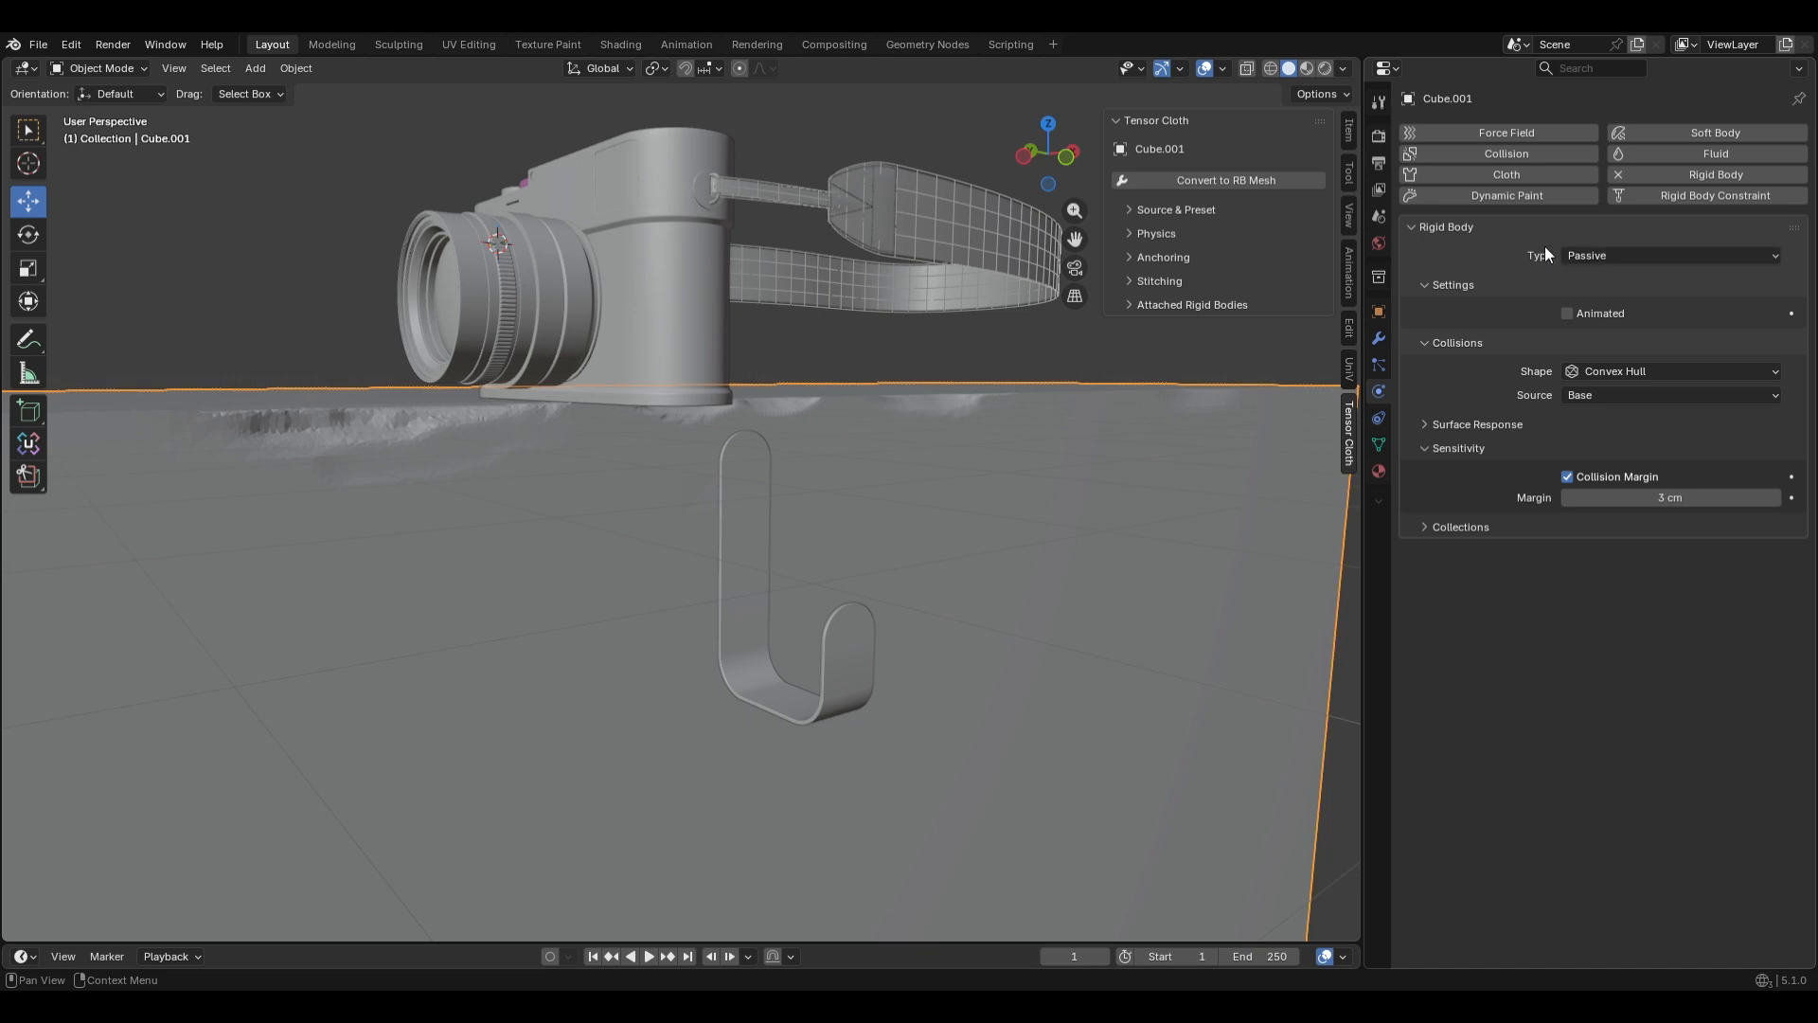
click(764, 503)
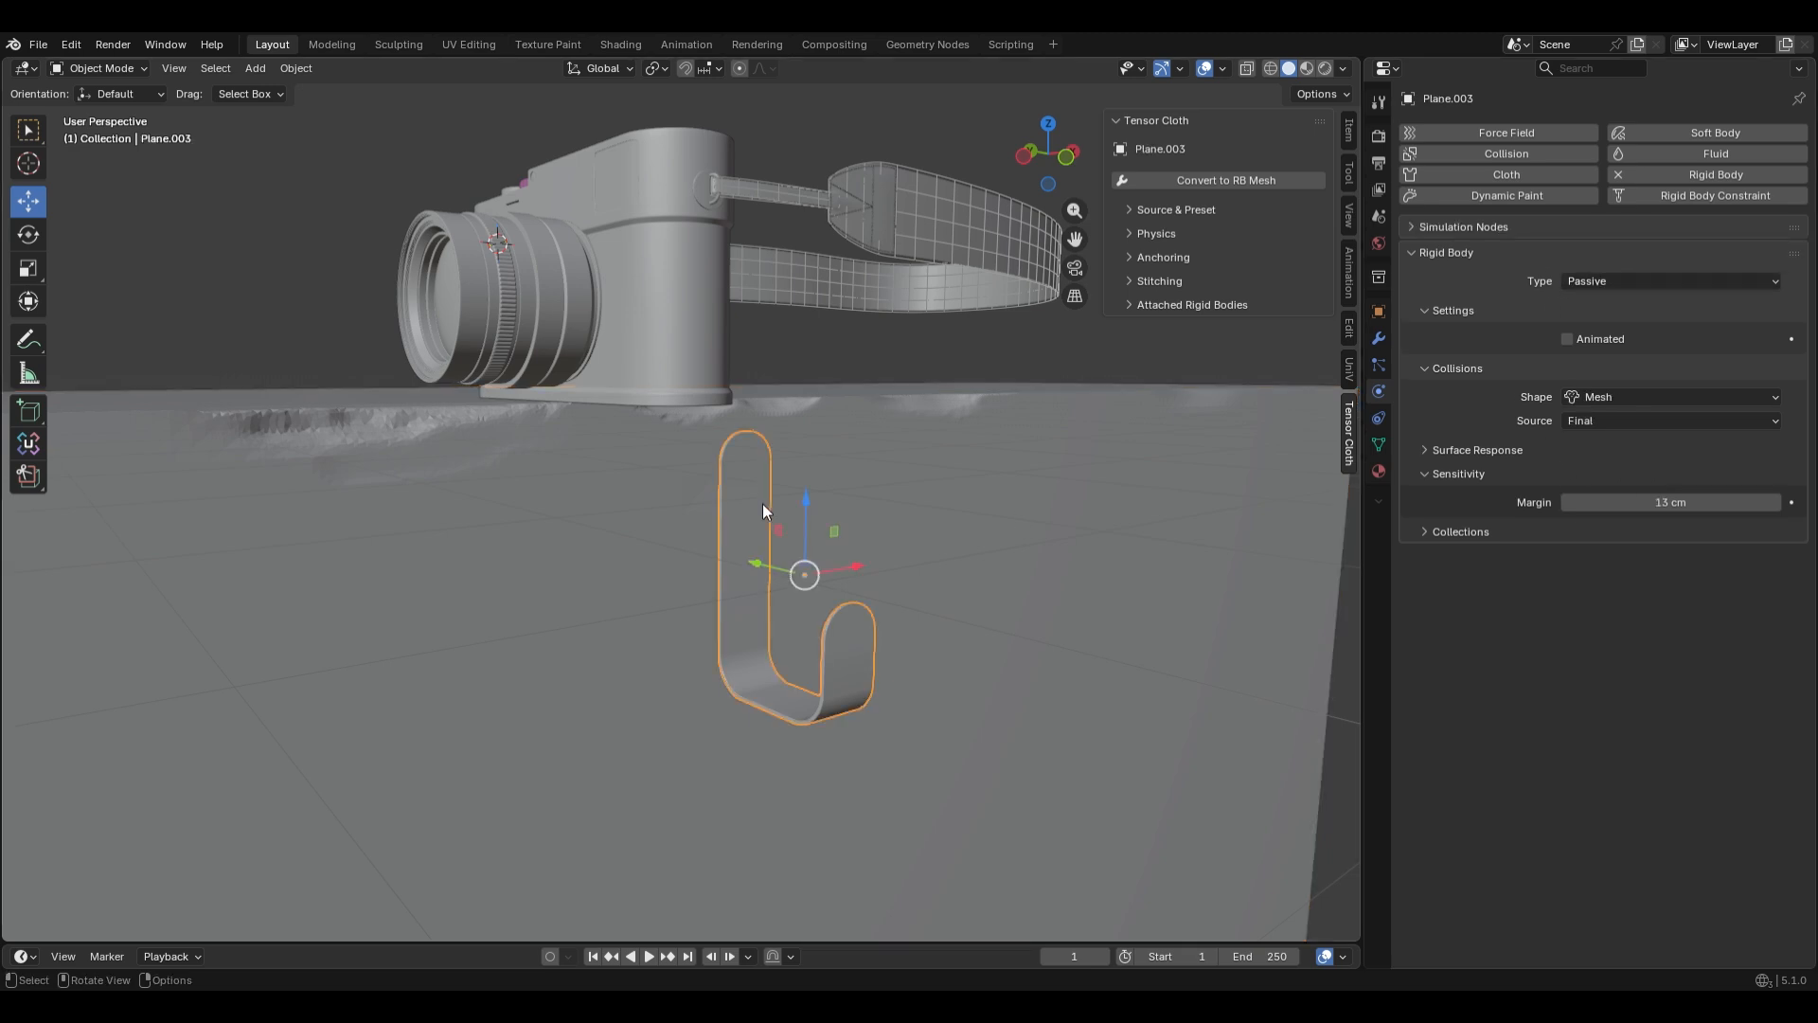
click(1587, 419)
click(1587, 418)
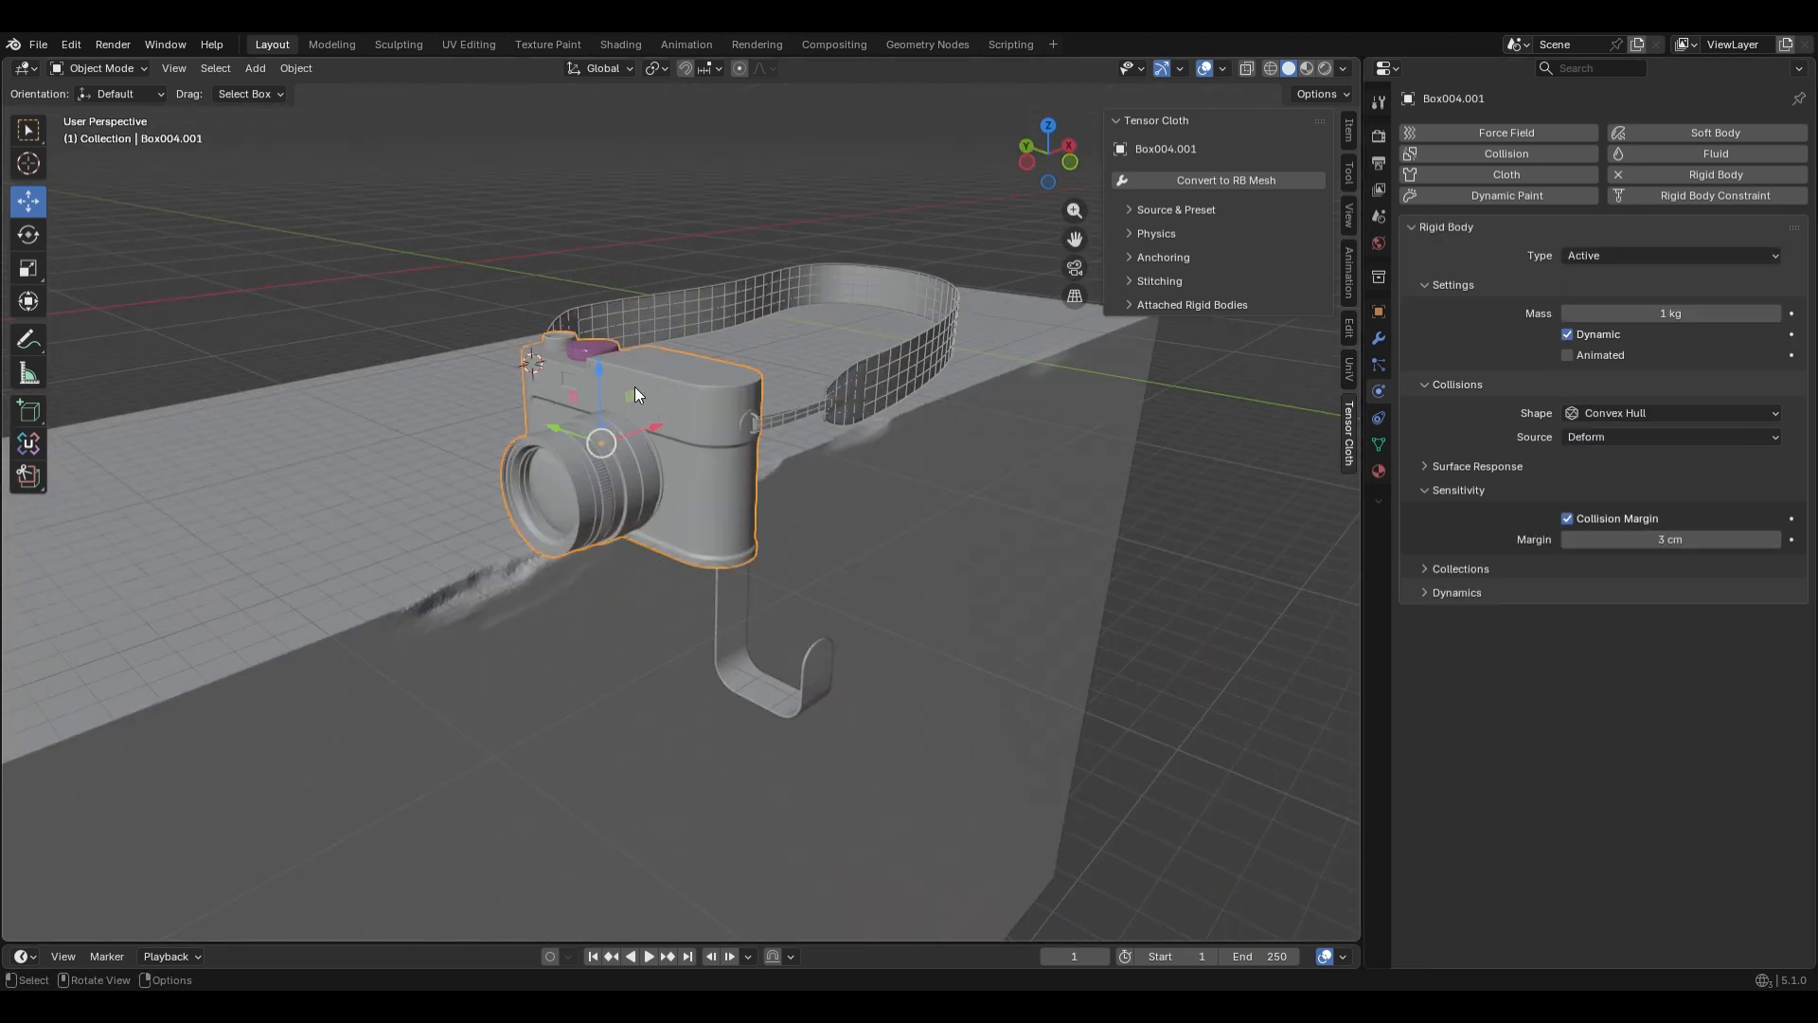
Set the camera's rigid body mass to 10 kg
double_click(1673, 320)
key(Return)
Select the strap cage and assign cinghia simulaz.001 as the Tensor Cloth source mesh with the Denim preset
scroll(791, 445, up, 9)
scroll(697, 427, down, 4)
middle_drag(703, 540, 707, 572)
scroll(706, 572, up, 6)
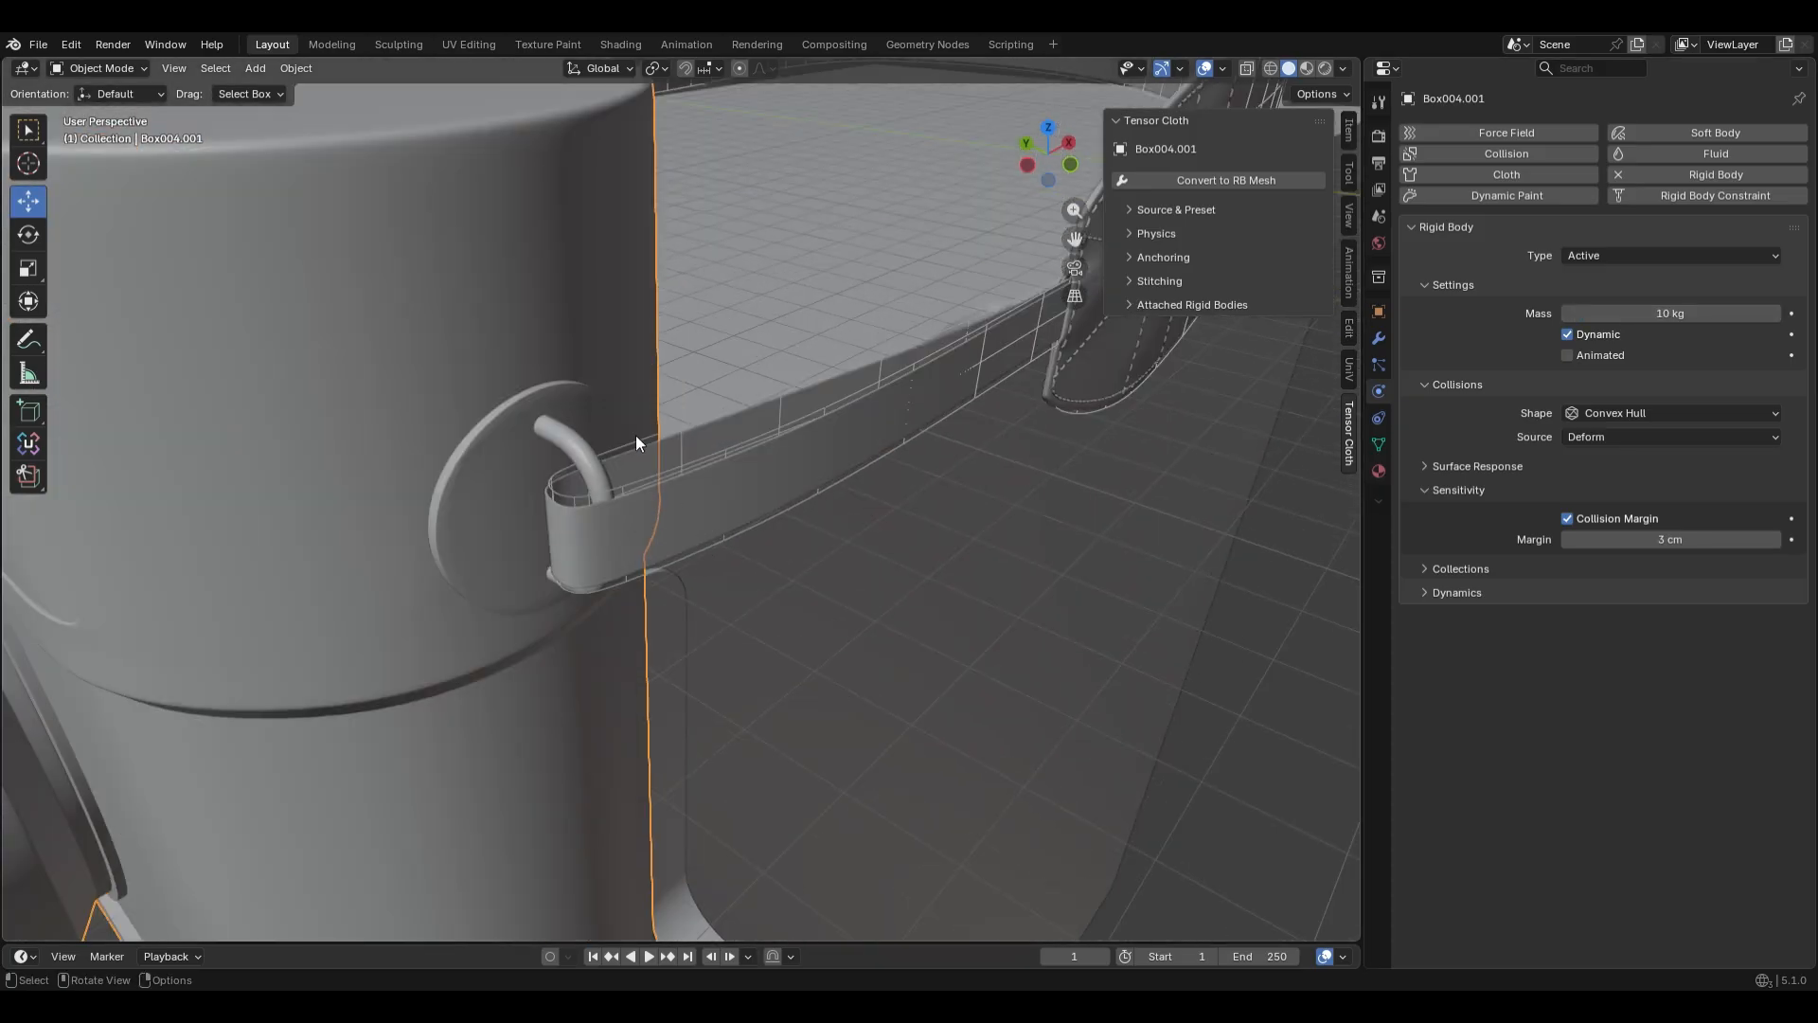
click(574, 498)
scroll(572, 497, down, 3)
scroll(822, 423, down, 4)
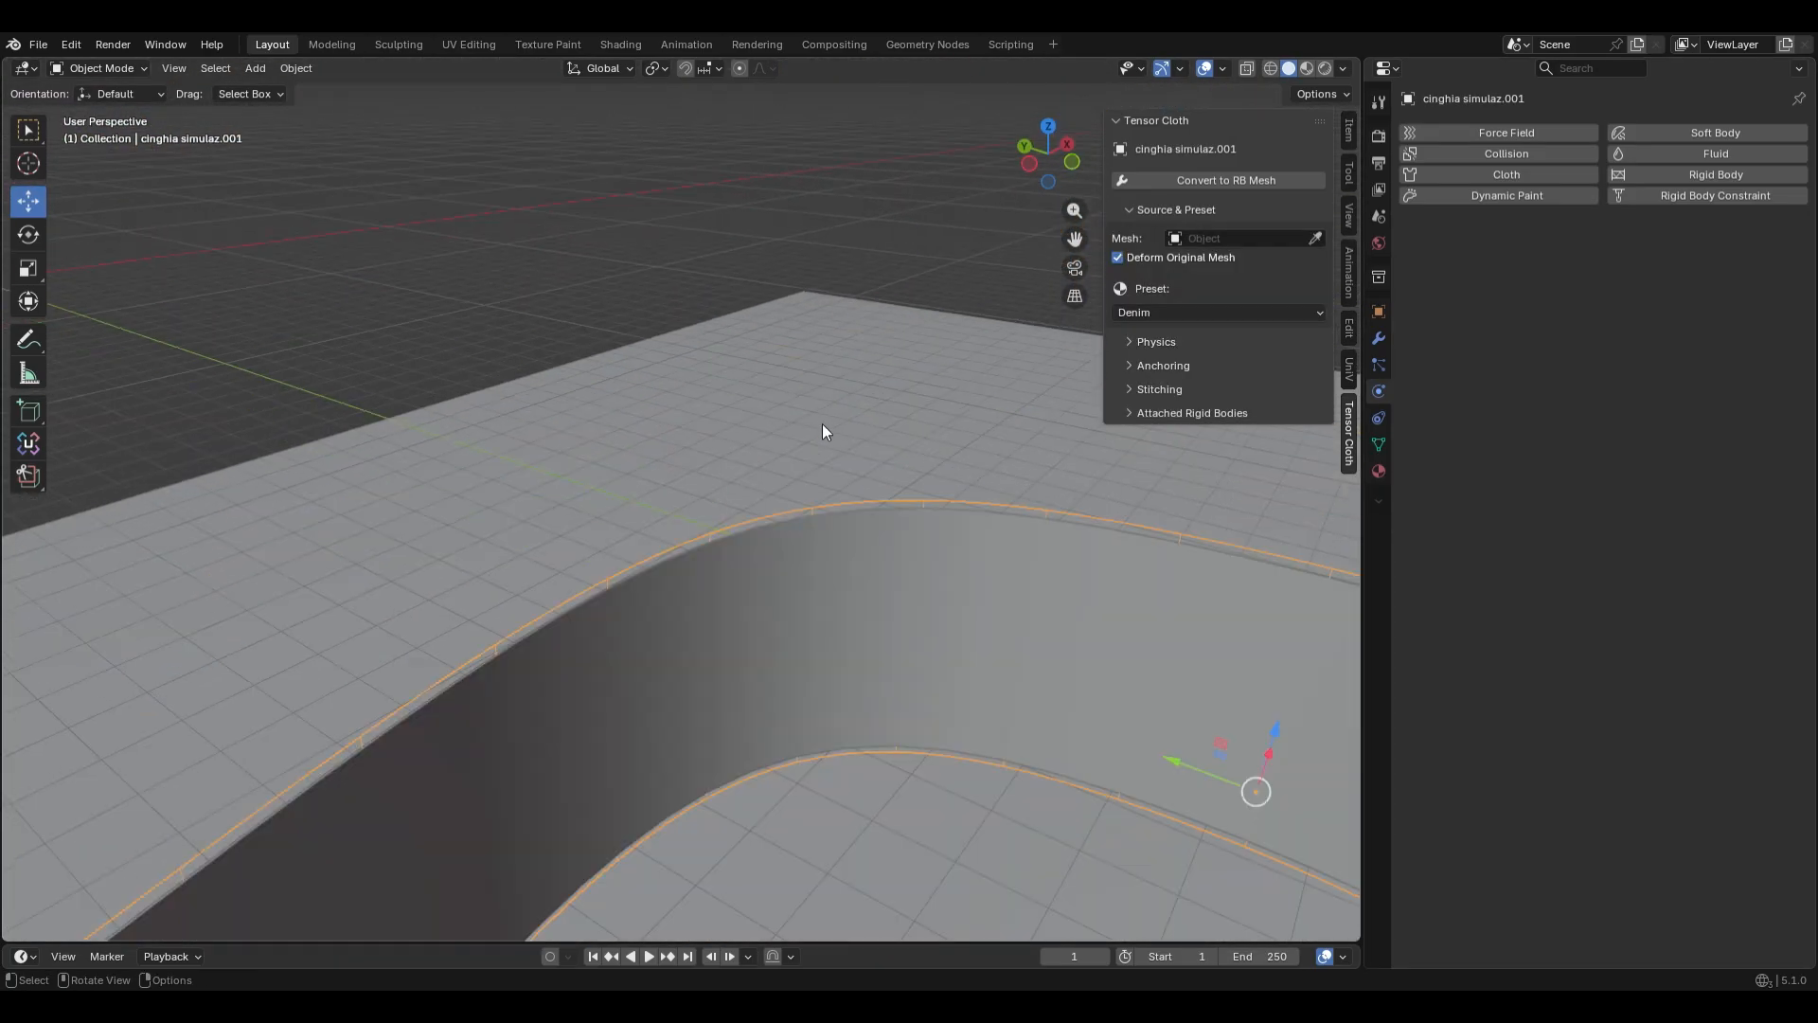
middle_drag(822, 423, 816, 444)
click(746, 251)
scroll(744, 252, down, 5)
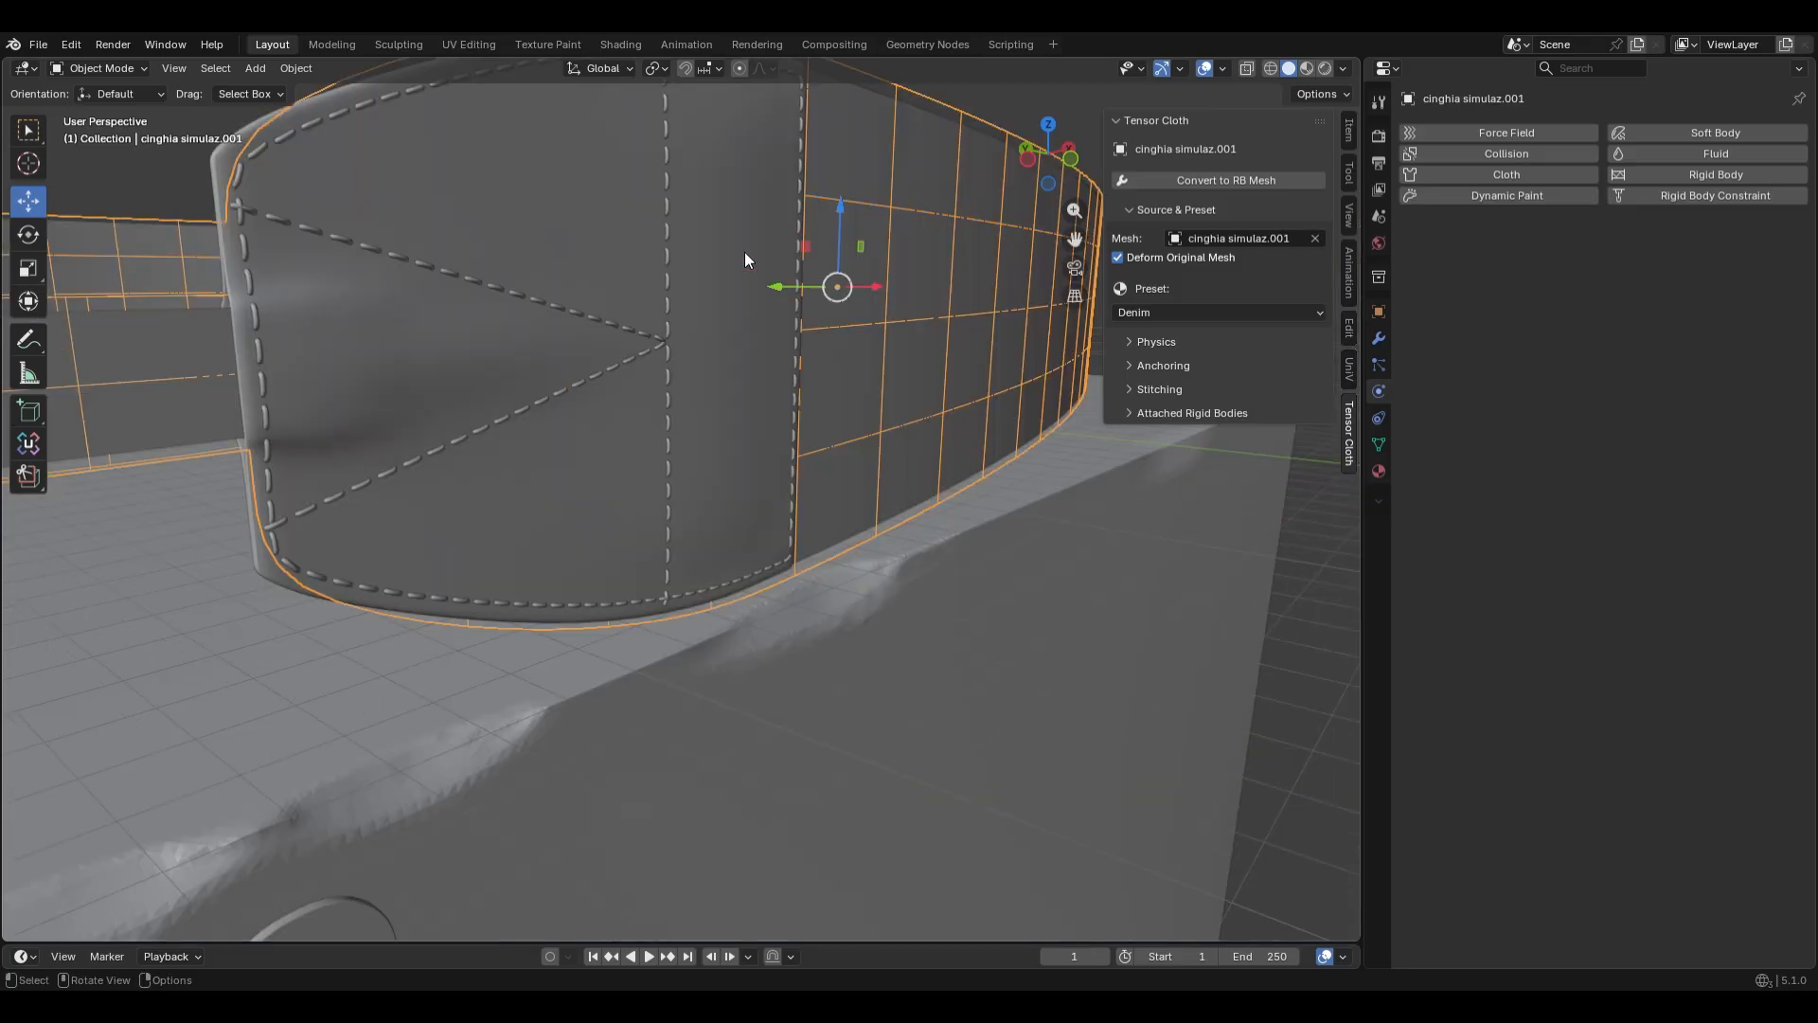
Add an attached rigid body entry for the strap cage and link it to the camera Box004.001
middle_drag(753, 295, 756, 332)
scroll(756, 345, down, 7)
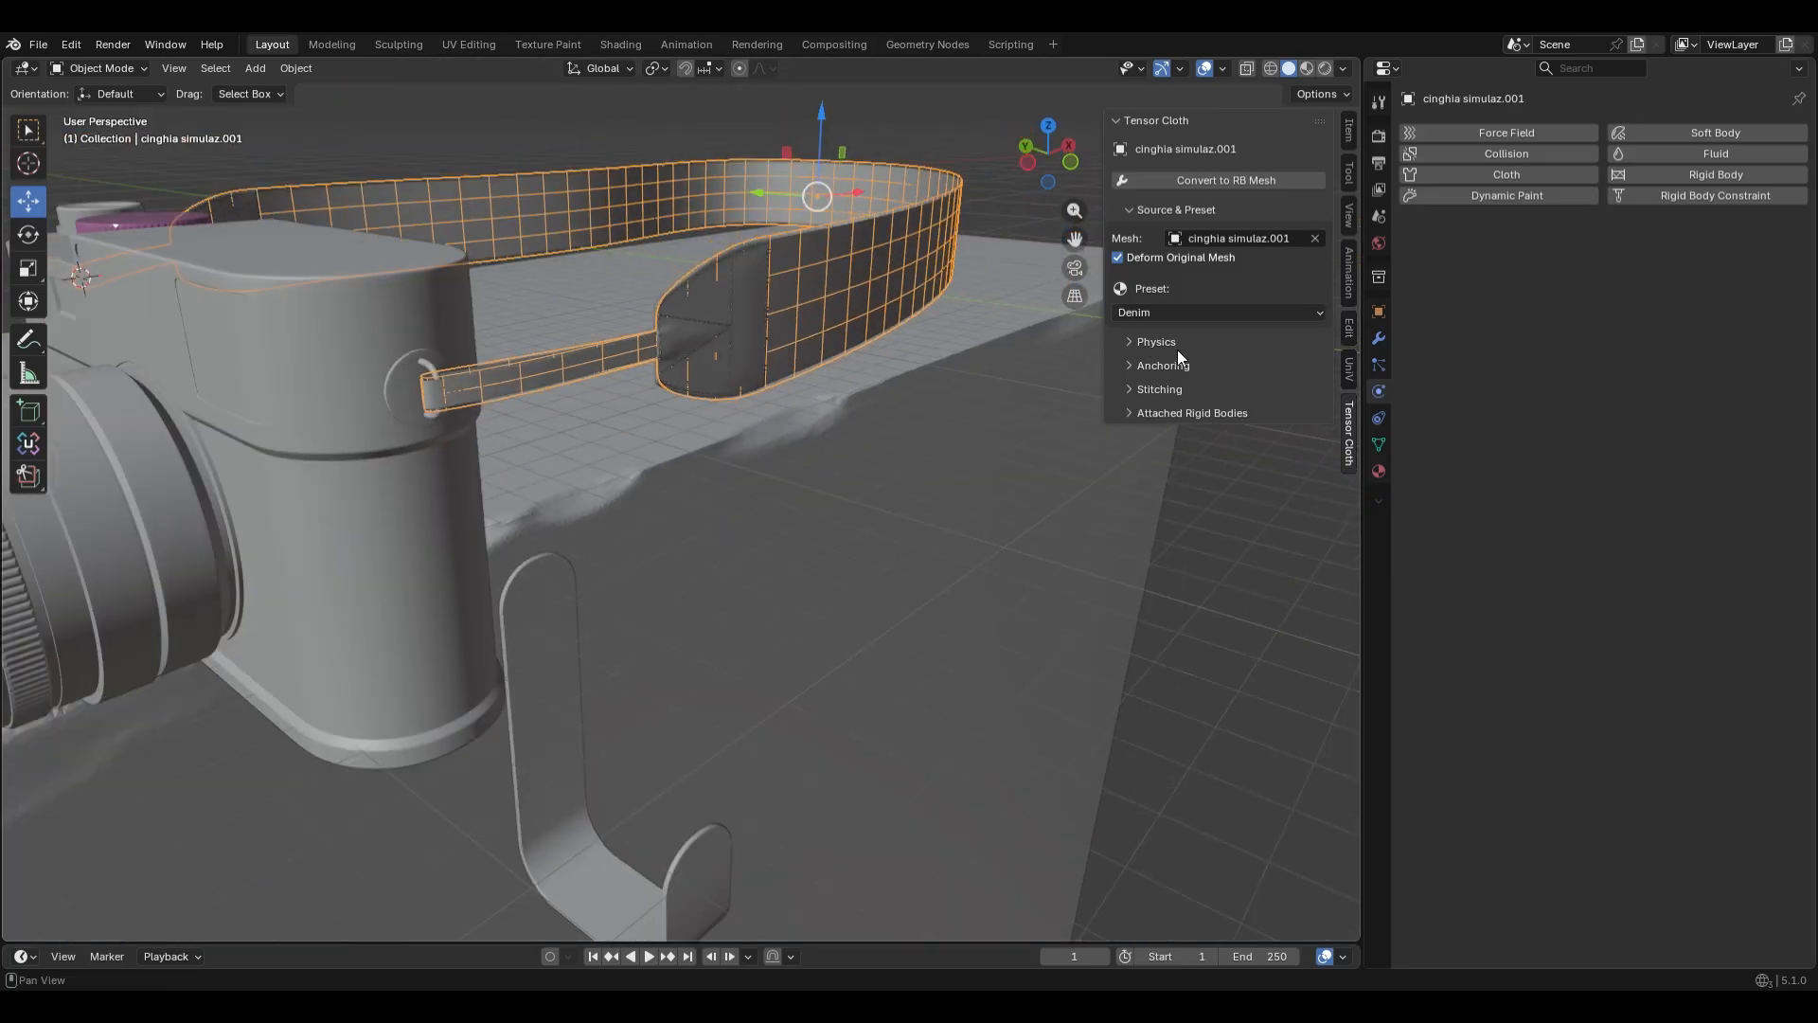
click(1155, 365)
click(1160, 365)
click(1158, 414)
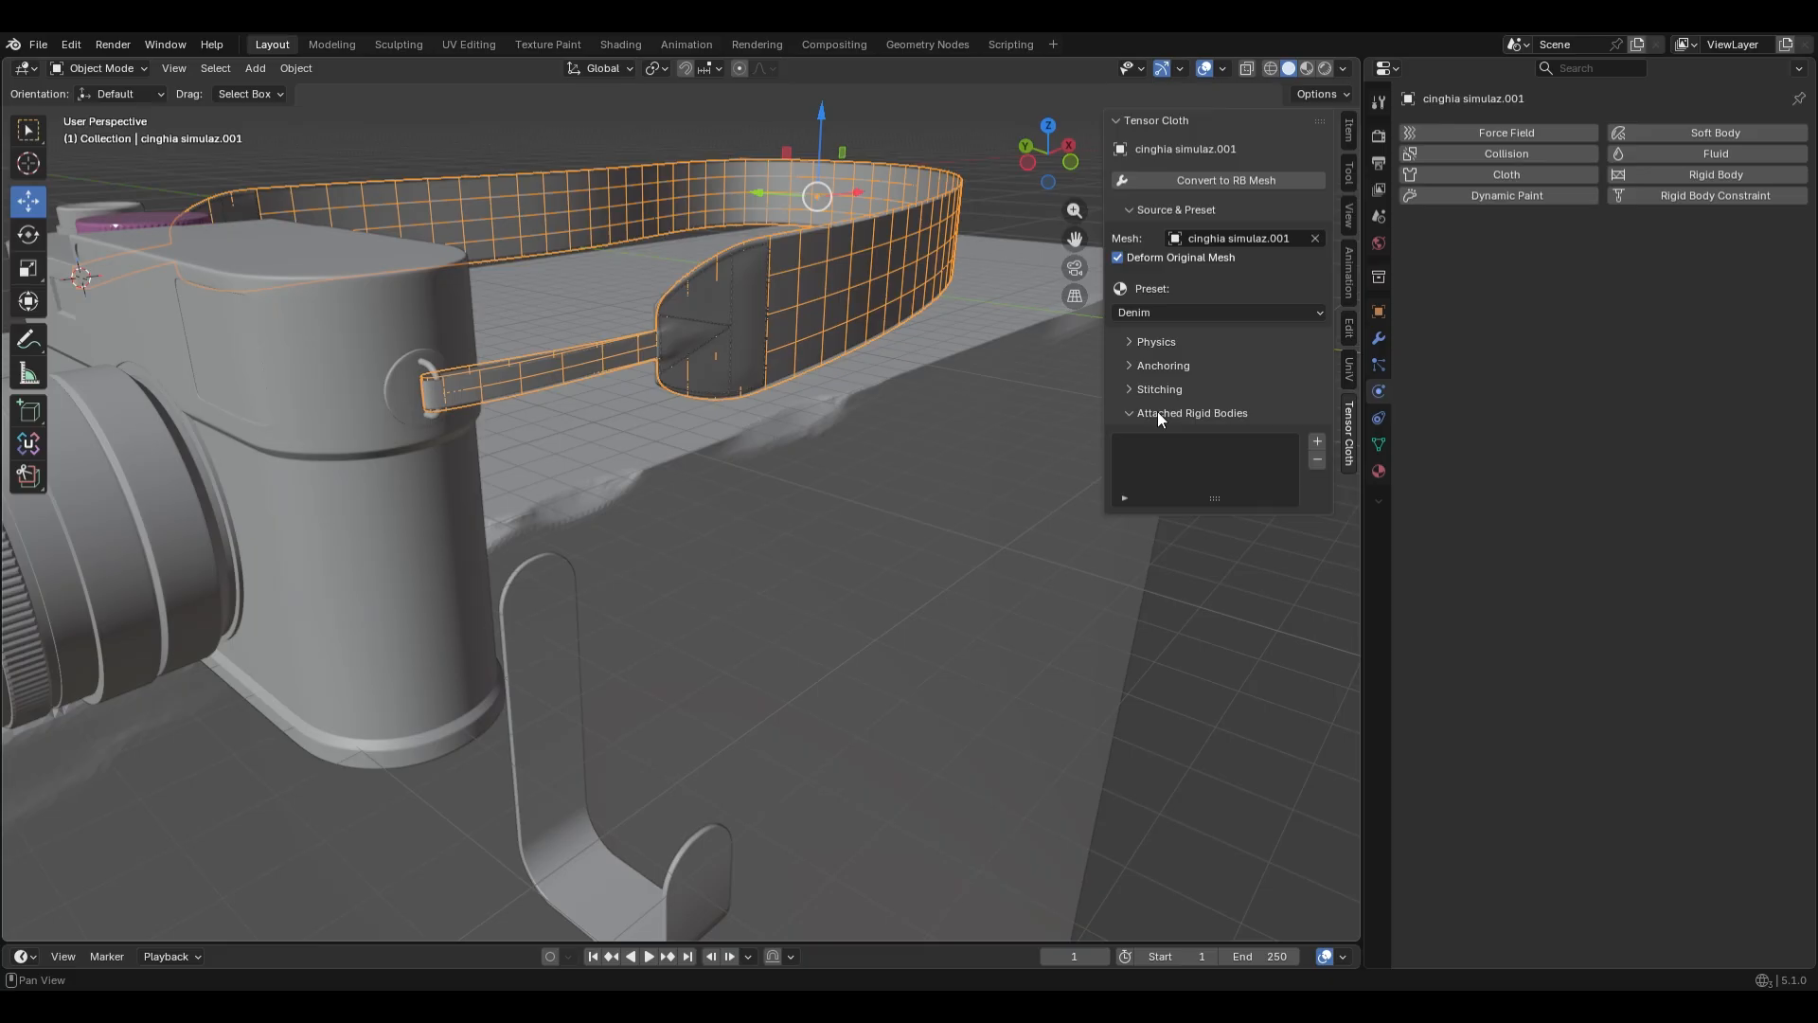
click(1320, 442)
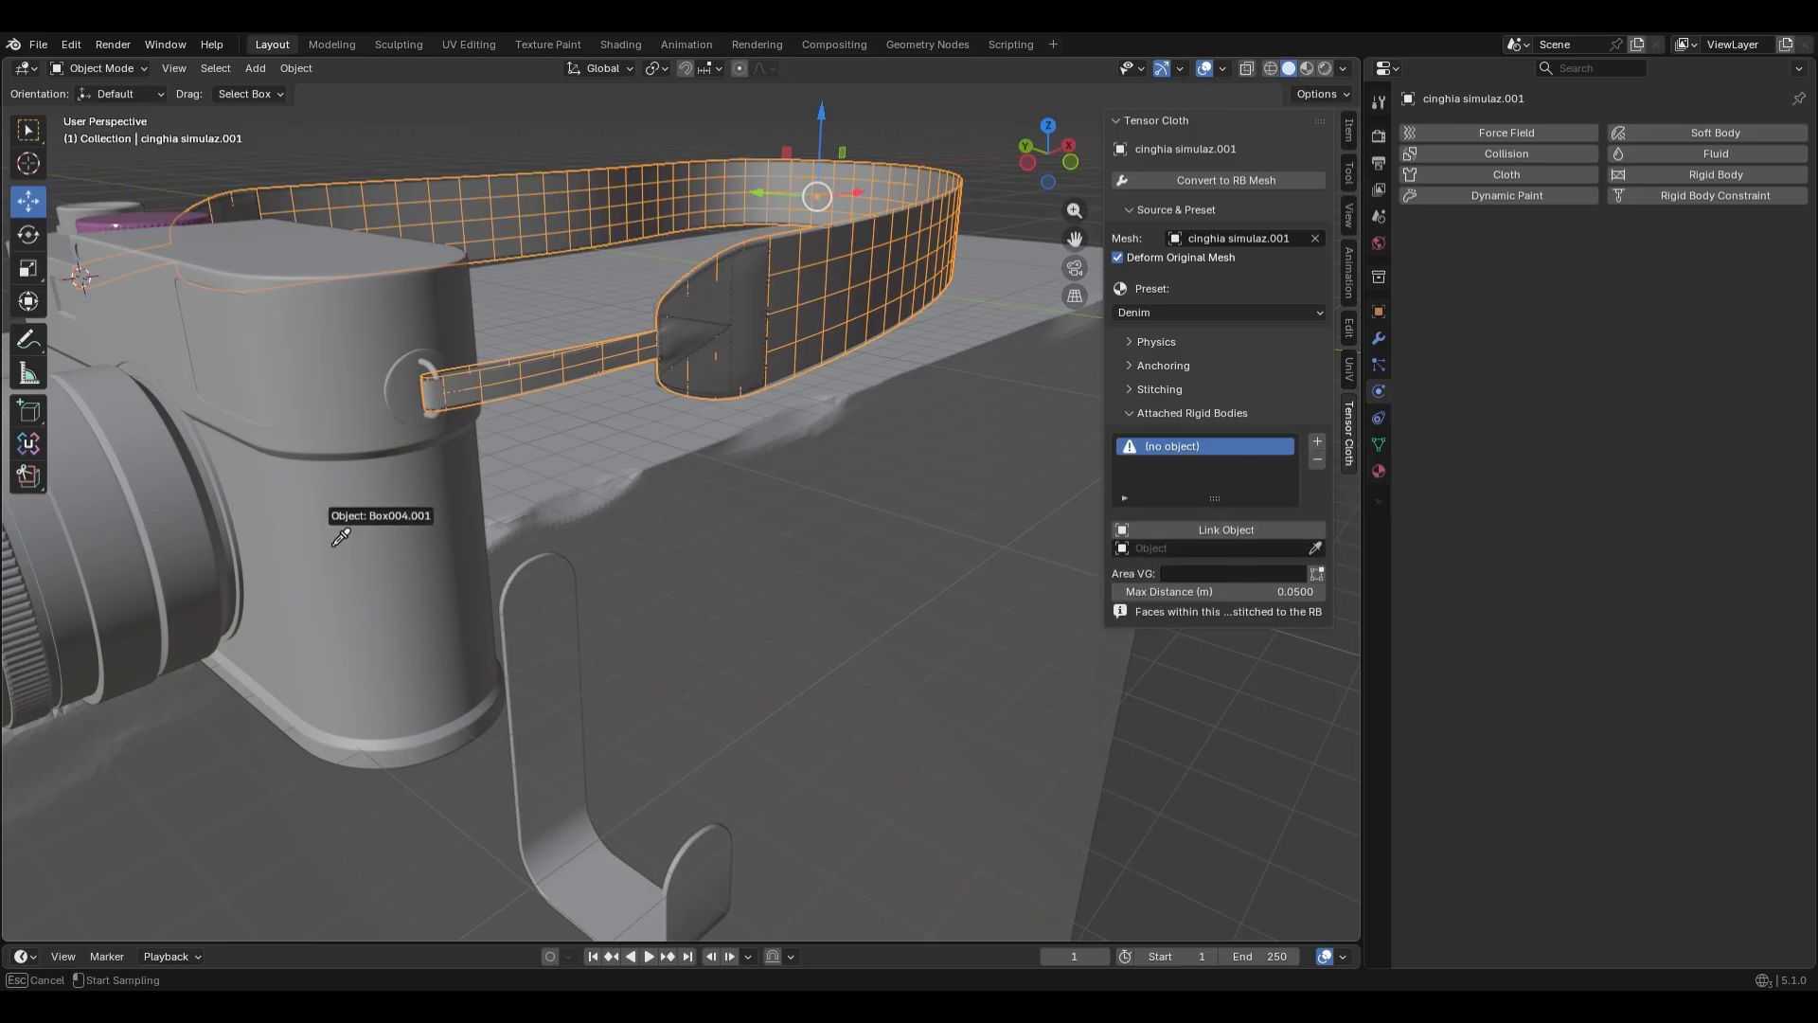
click(282, 372)
Show the stitch preview at the camera ring and set the attached rigid body's Max Distance to 0.15 m
shift+middle_drag(276, 360, 445, 398)
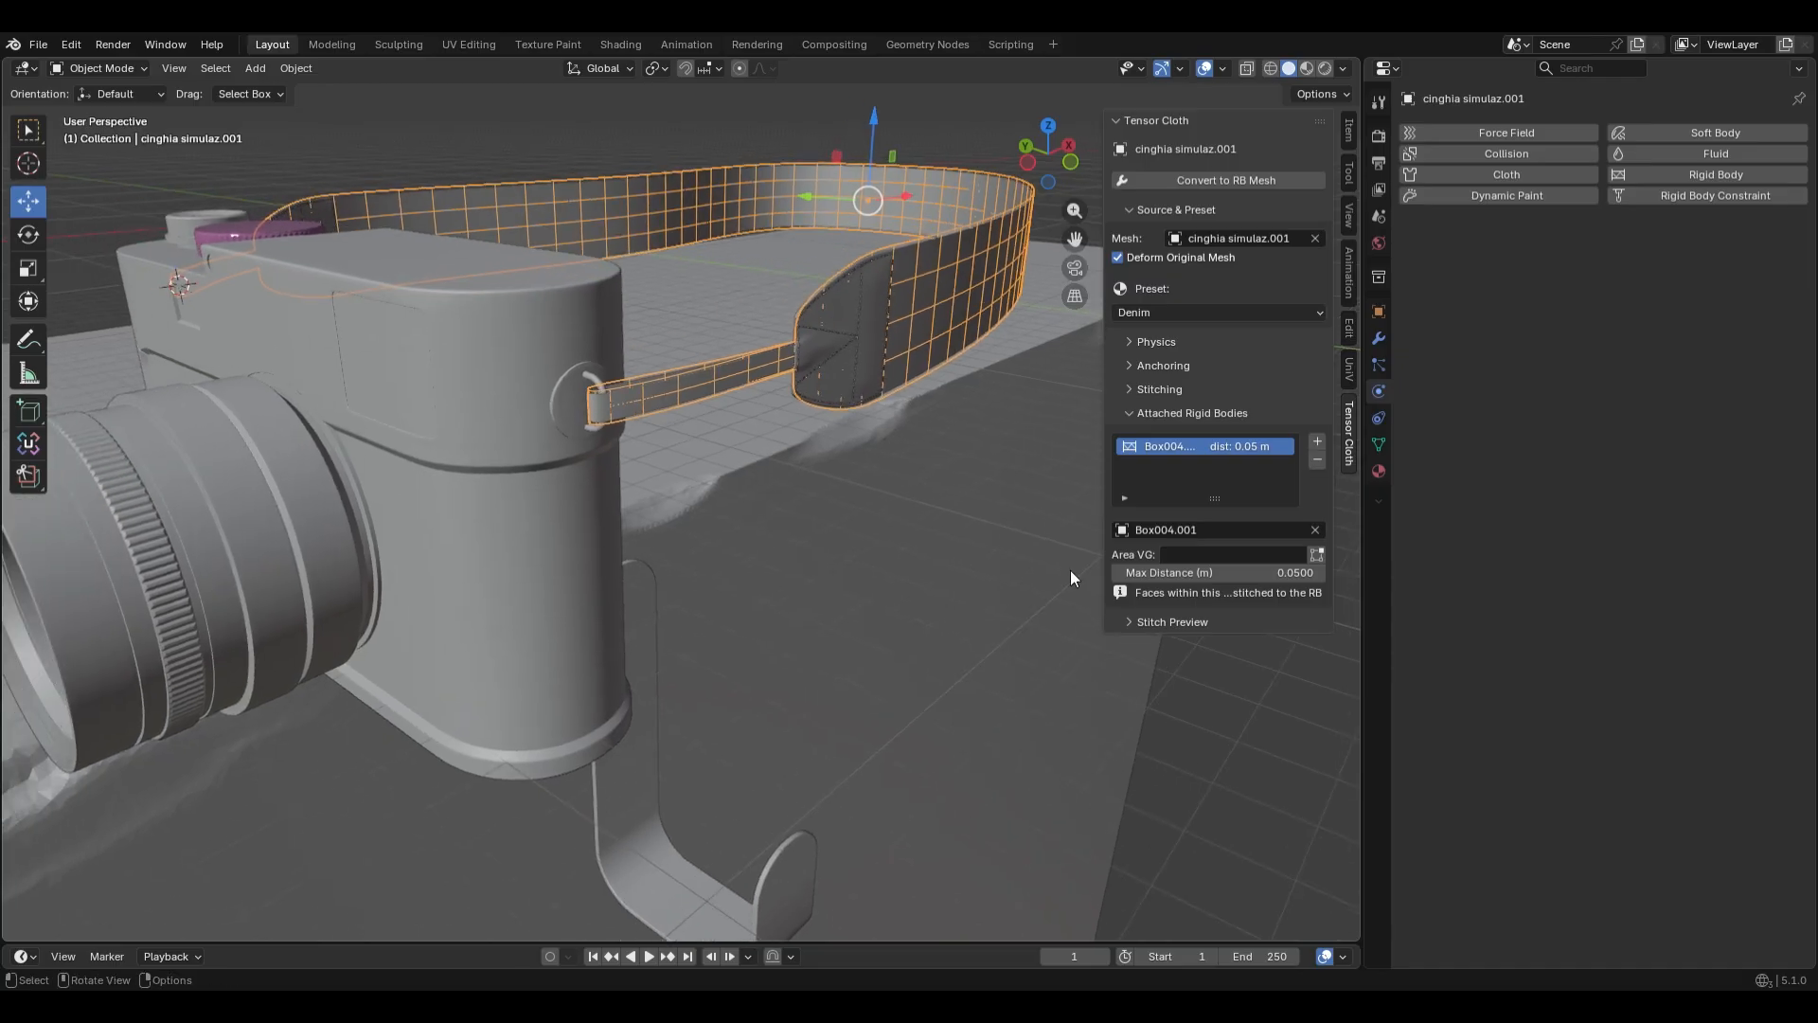
click(1151, 621)
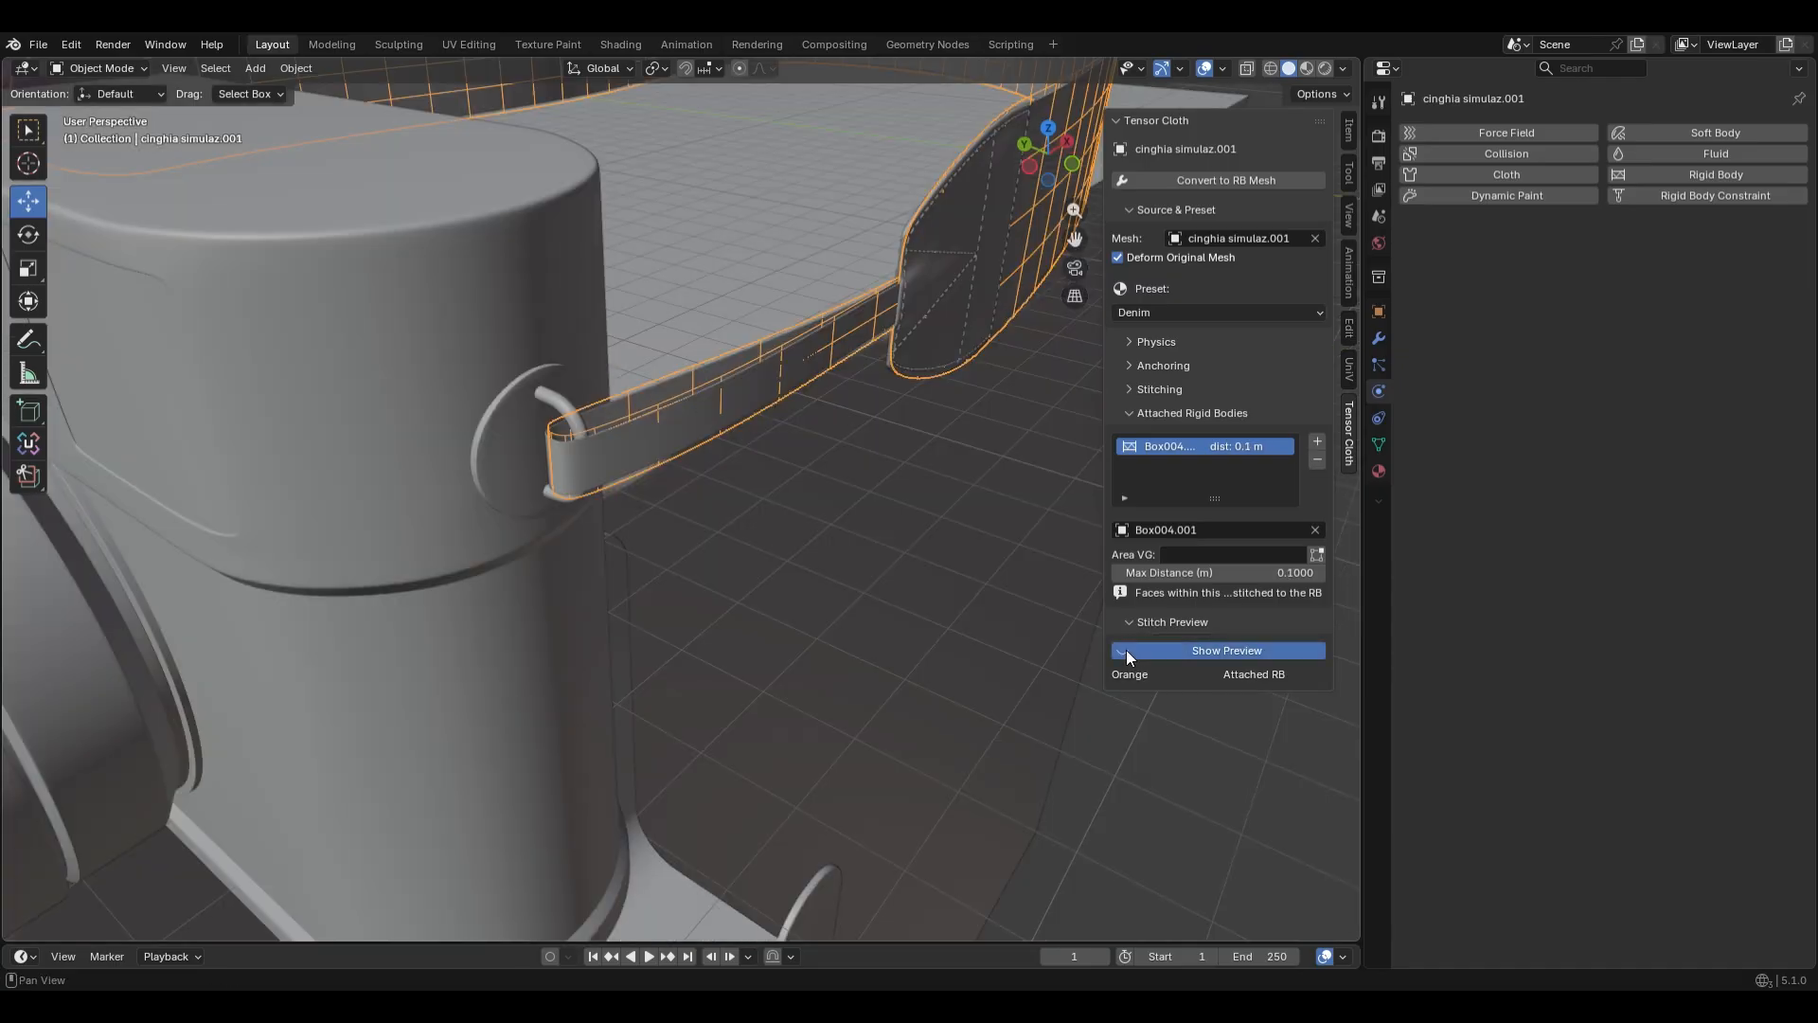
click(1127, 649)
middle_drag(735, 550, 681, 516)
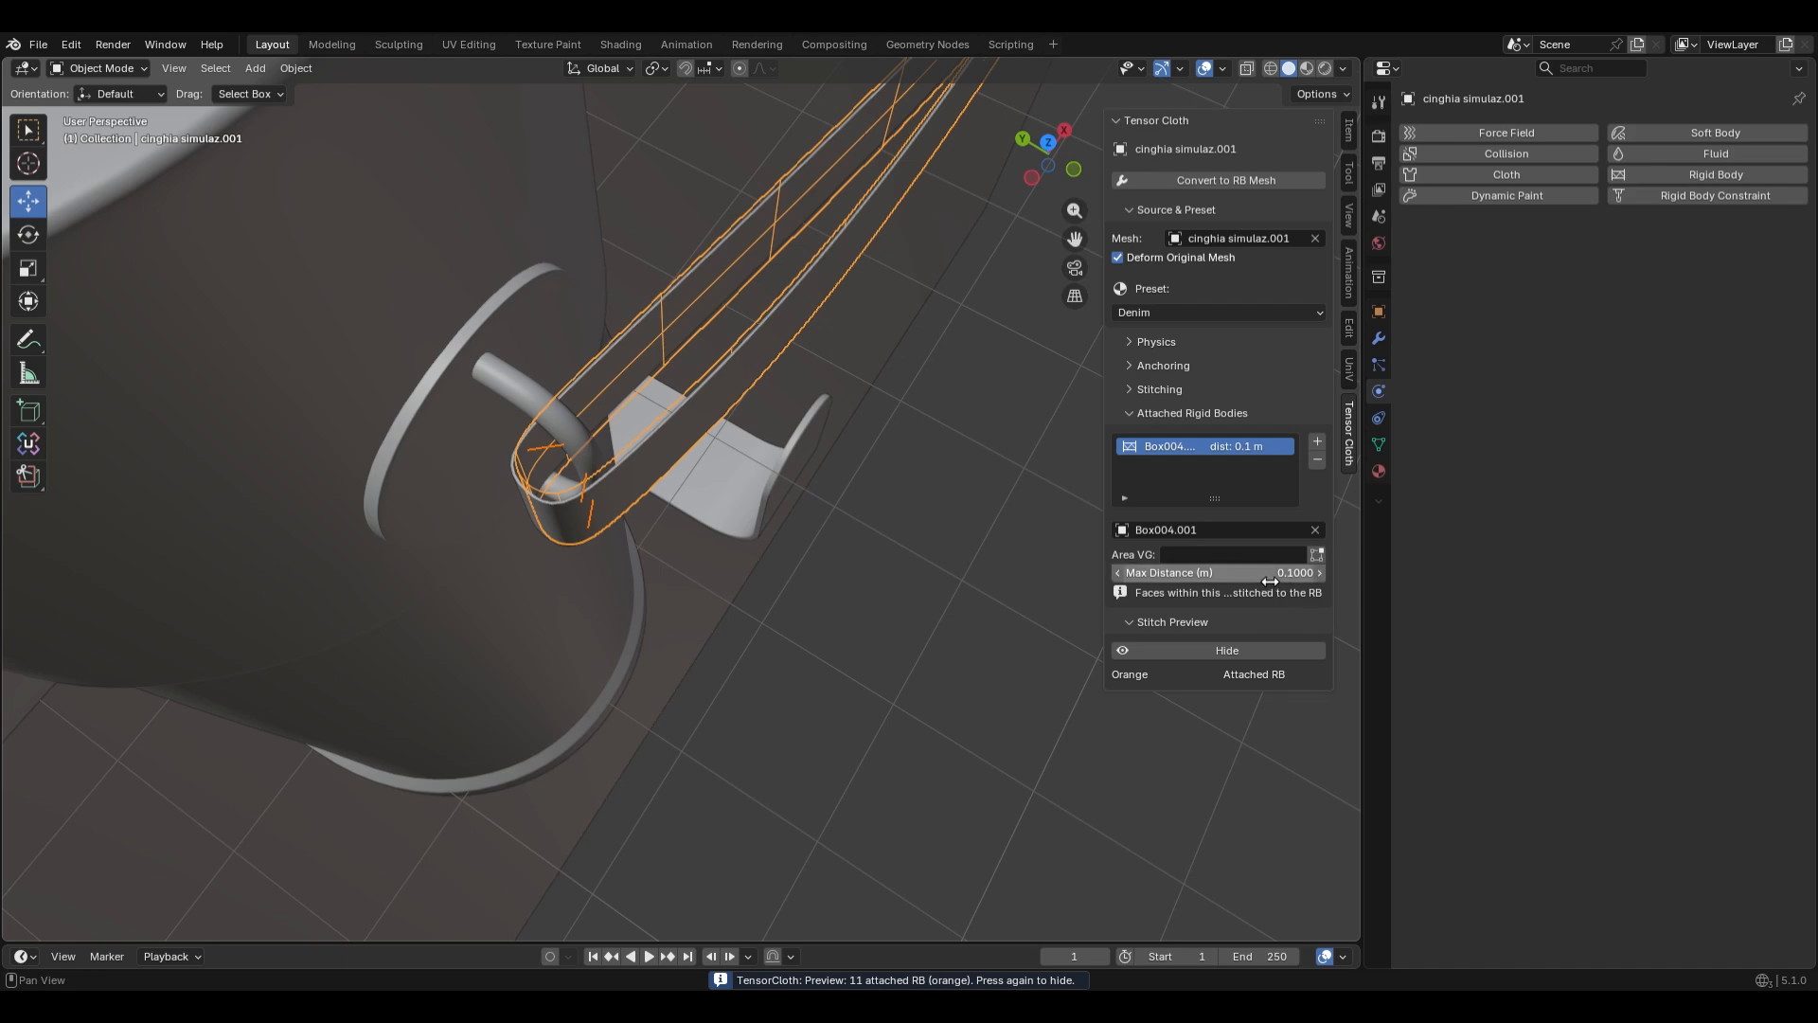
drag(1270, 582, 1270, 582)
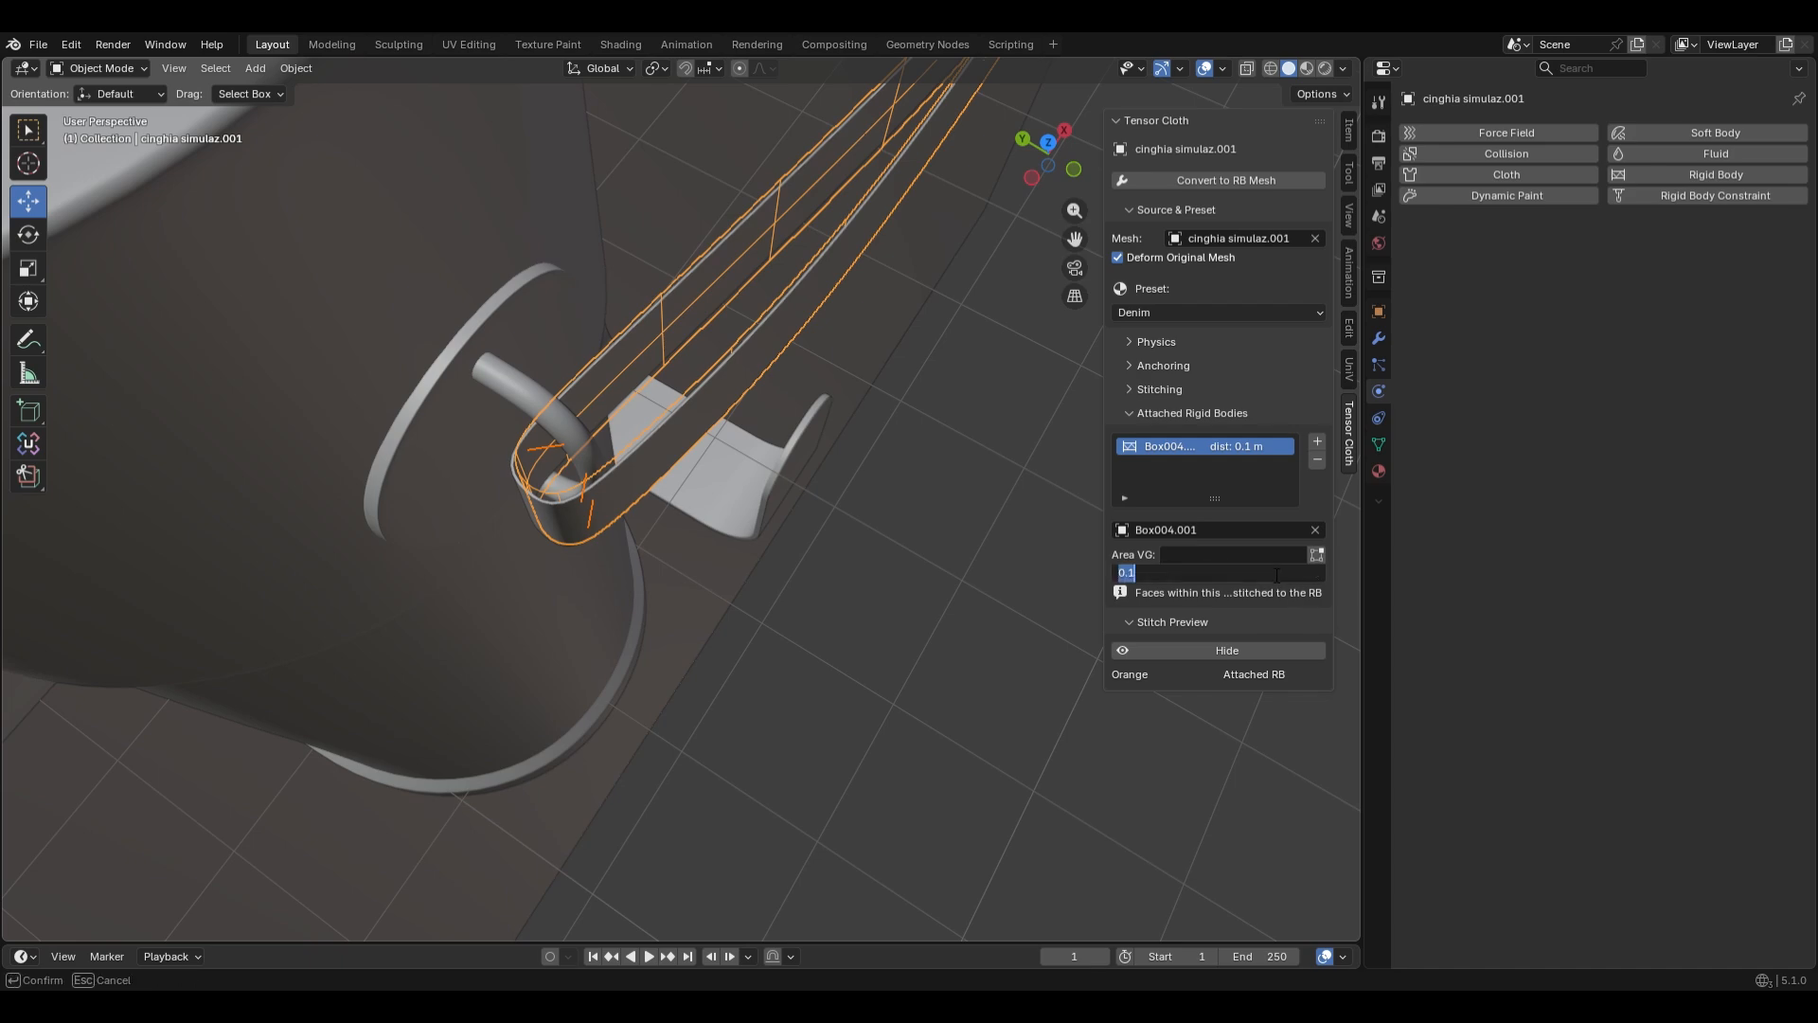
text(.15)
key(Return)
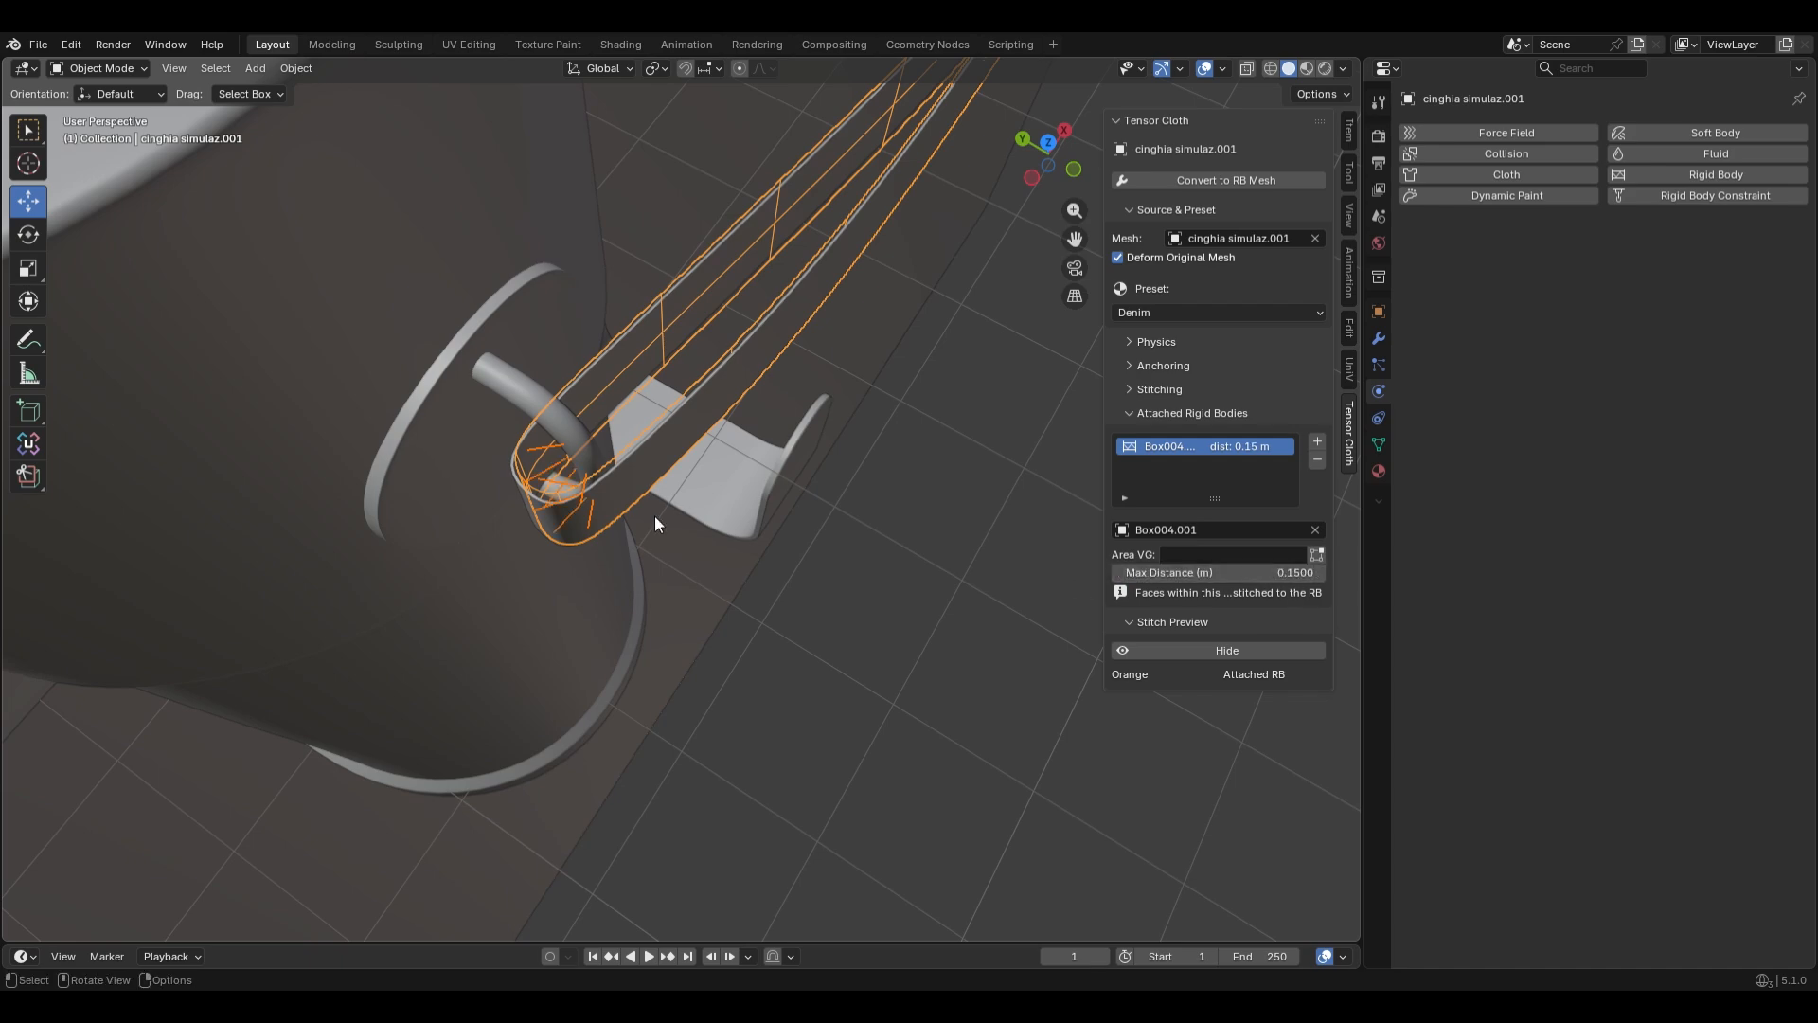
Hide the stitching, leather end patch, wide band and narrow strap end around the cage, and reselect cinghia simulaz.001
middle_drag(656, 515, 652, 462)
scroll(822, 464, up, 12)
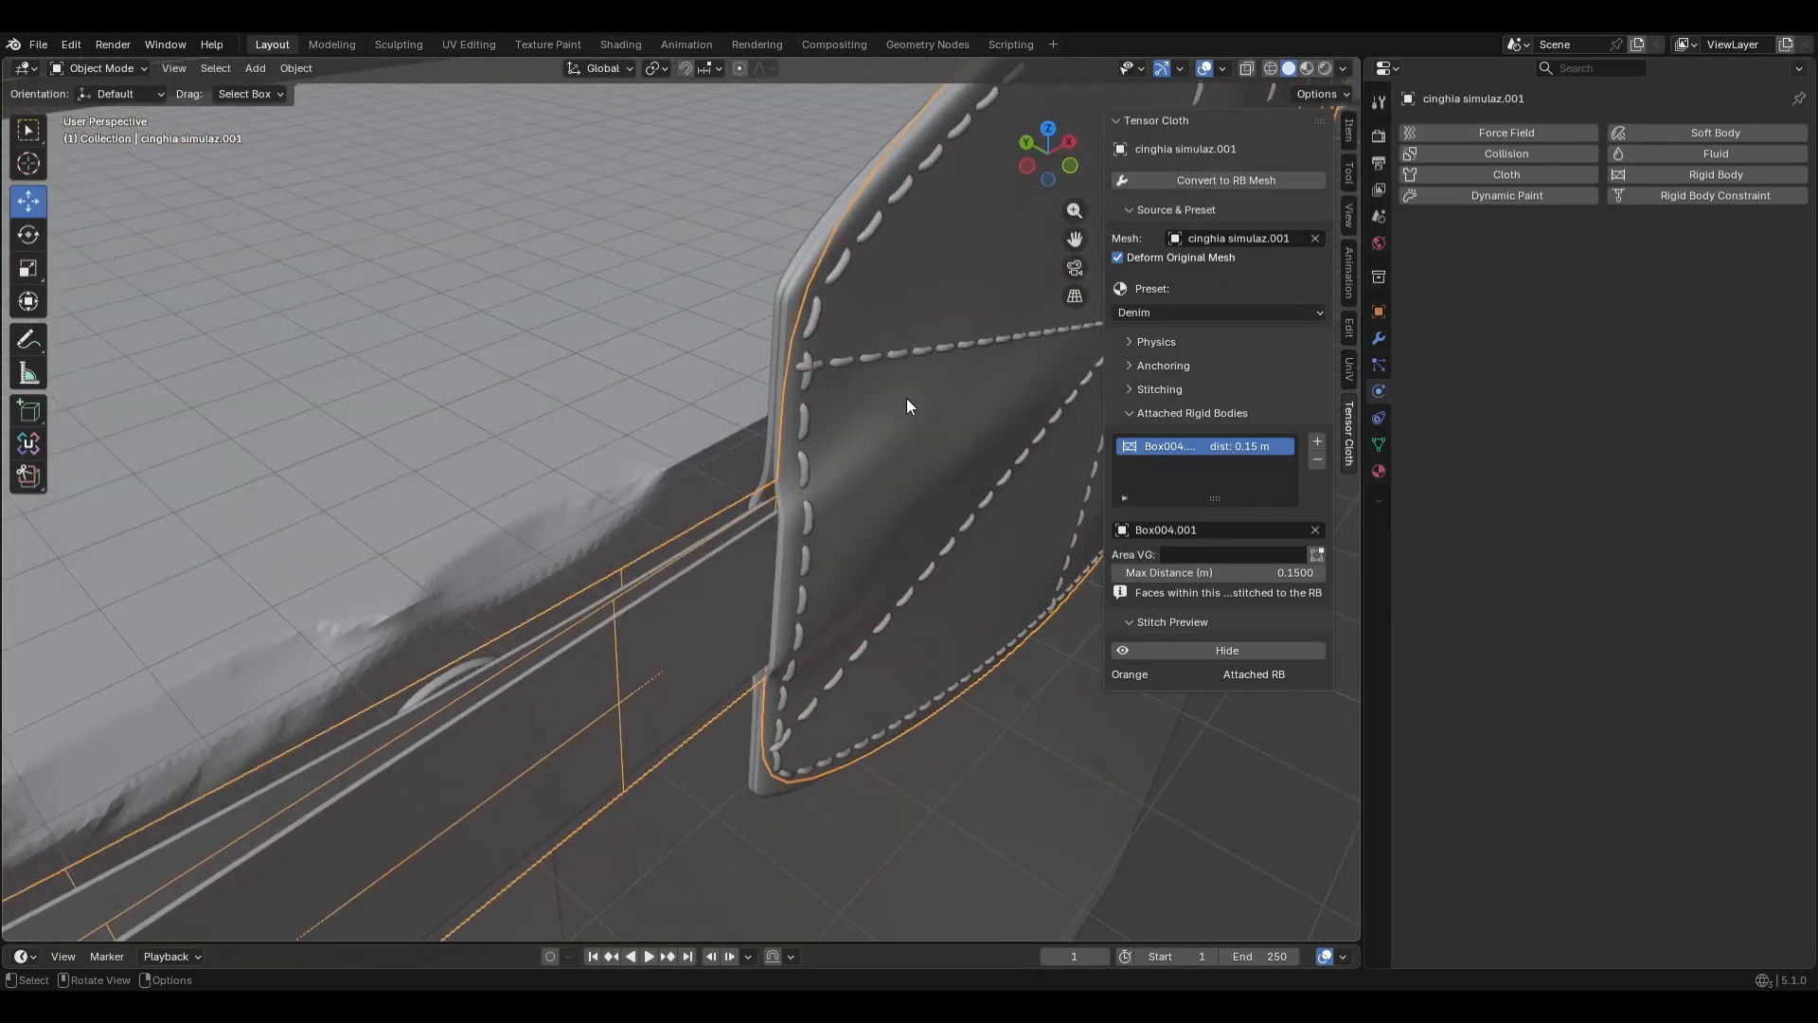
click(804, 365)
click(800, 366)
key(h)
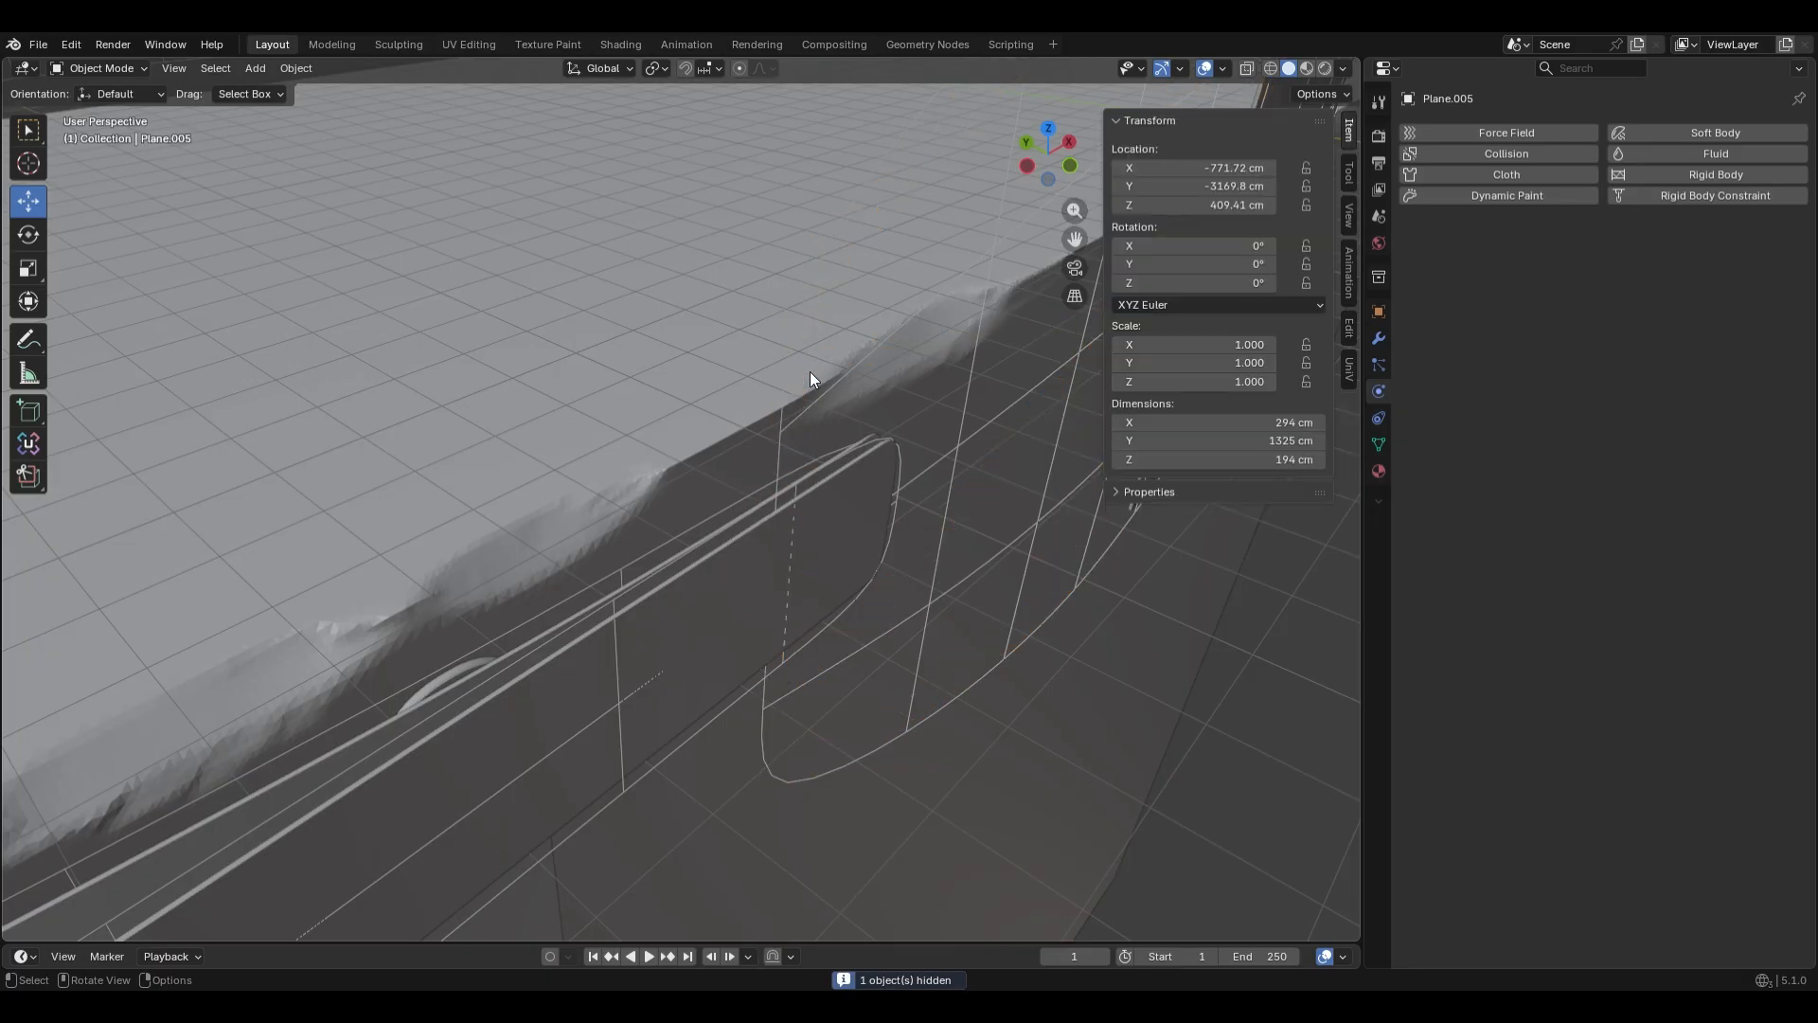
click(793, 487)
Enable Stitch Open Edges and Stitch by Proximity for the cage, with a Max Edge Distance of 0.1
click(1137, 413)
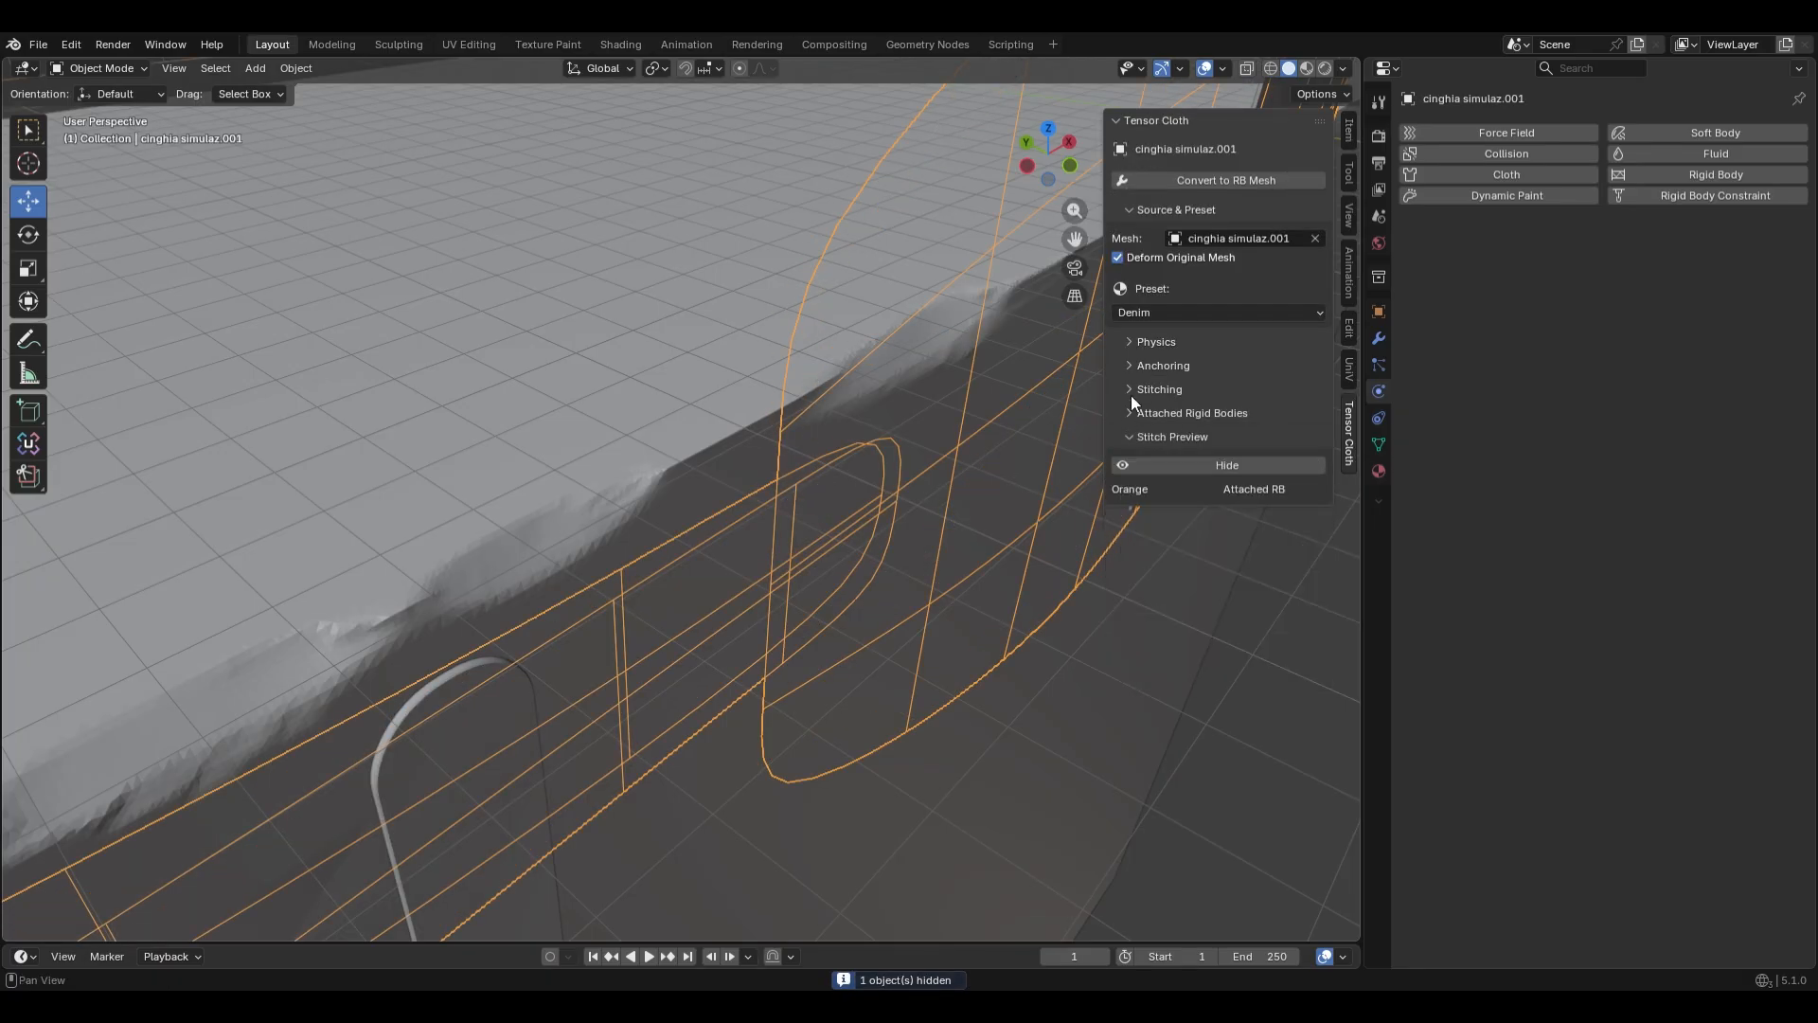
click(1132, 391)
click(1119, 473)
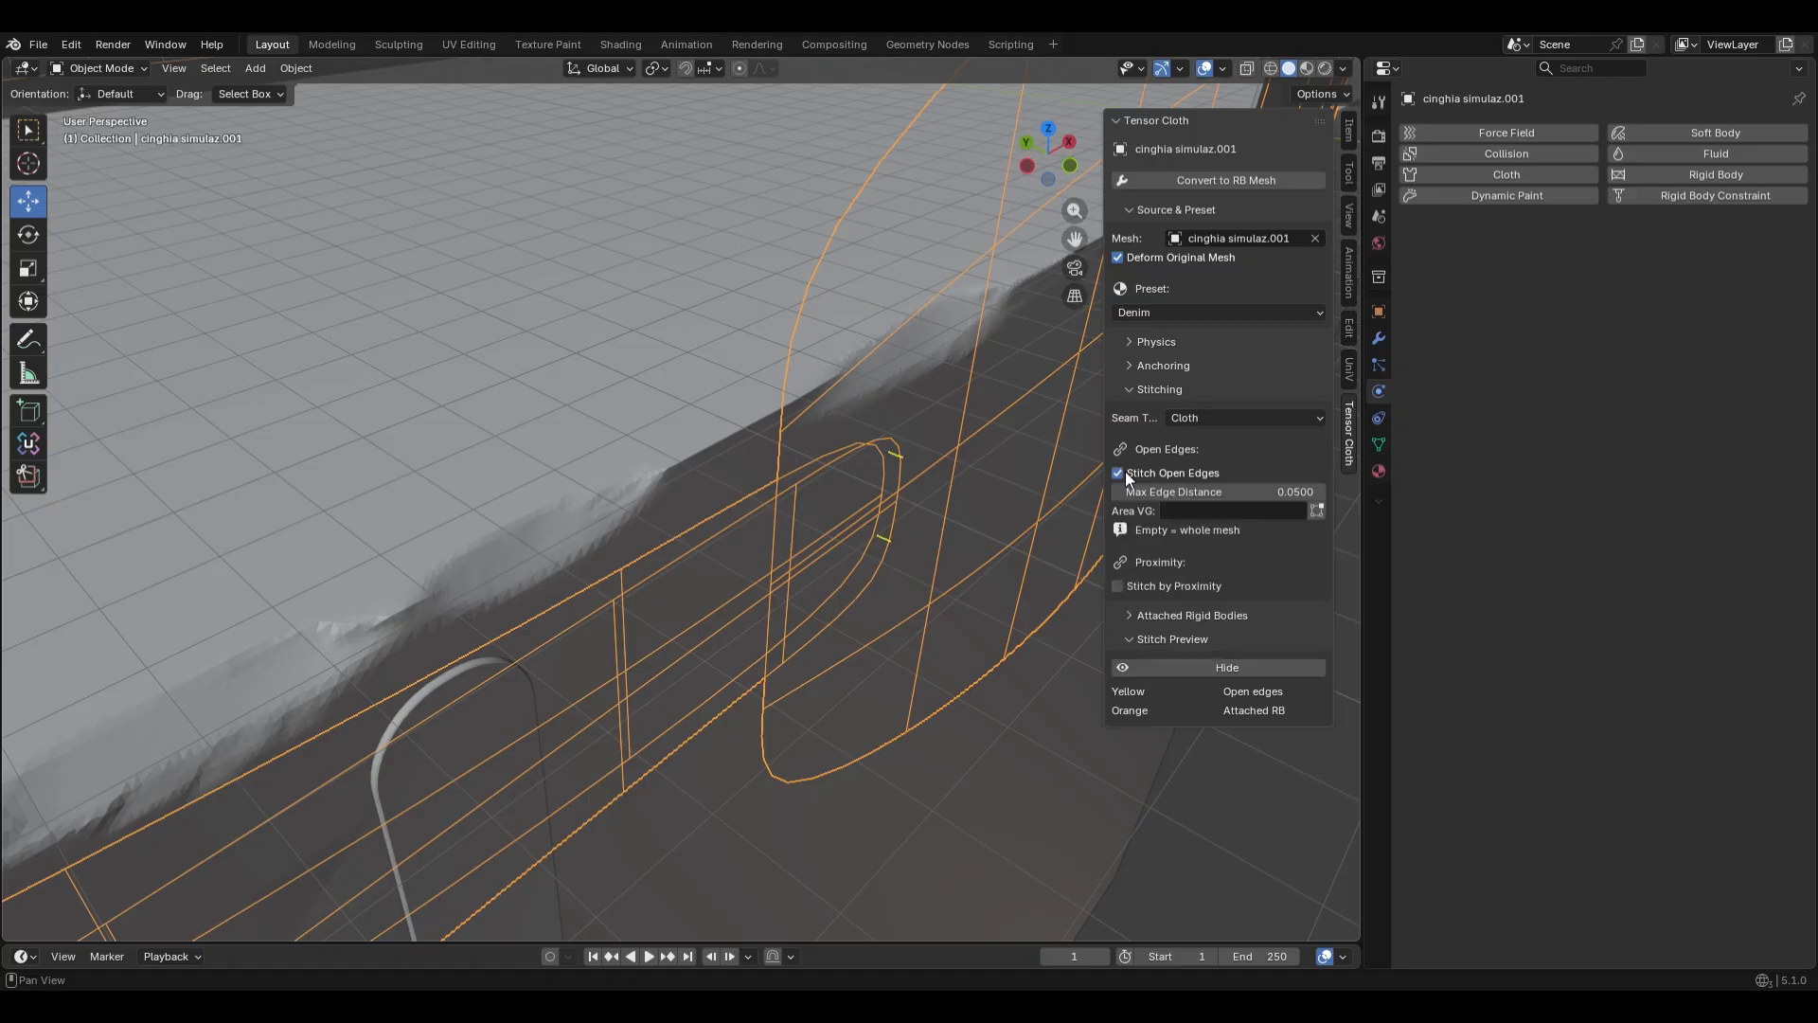
click(1118, 587)
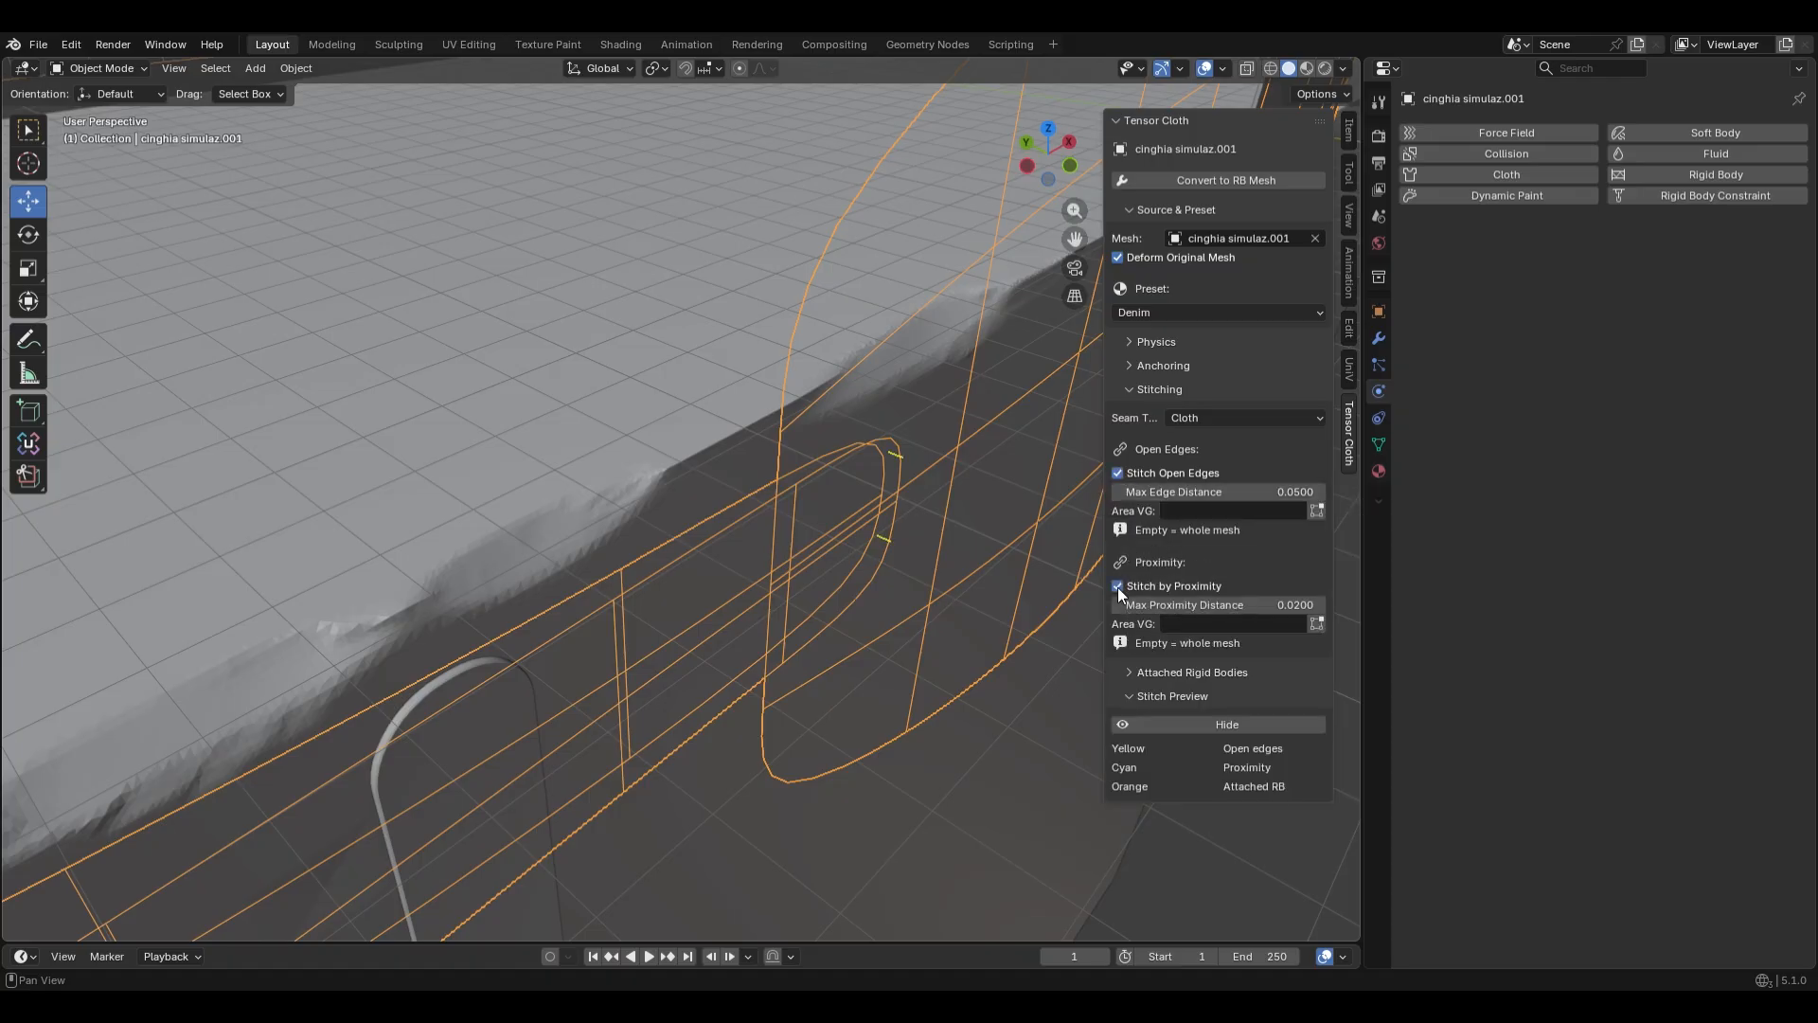
click(1251, 492)
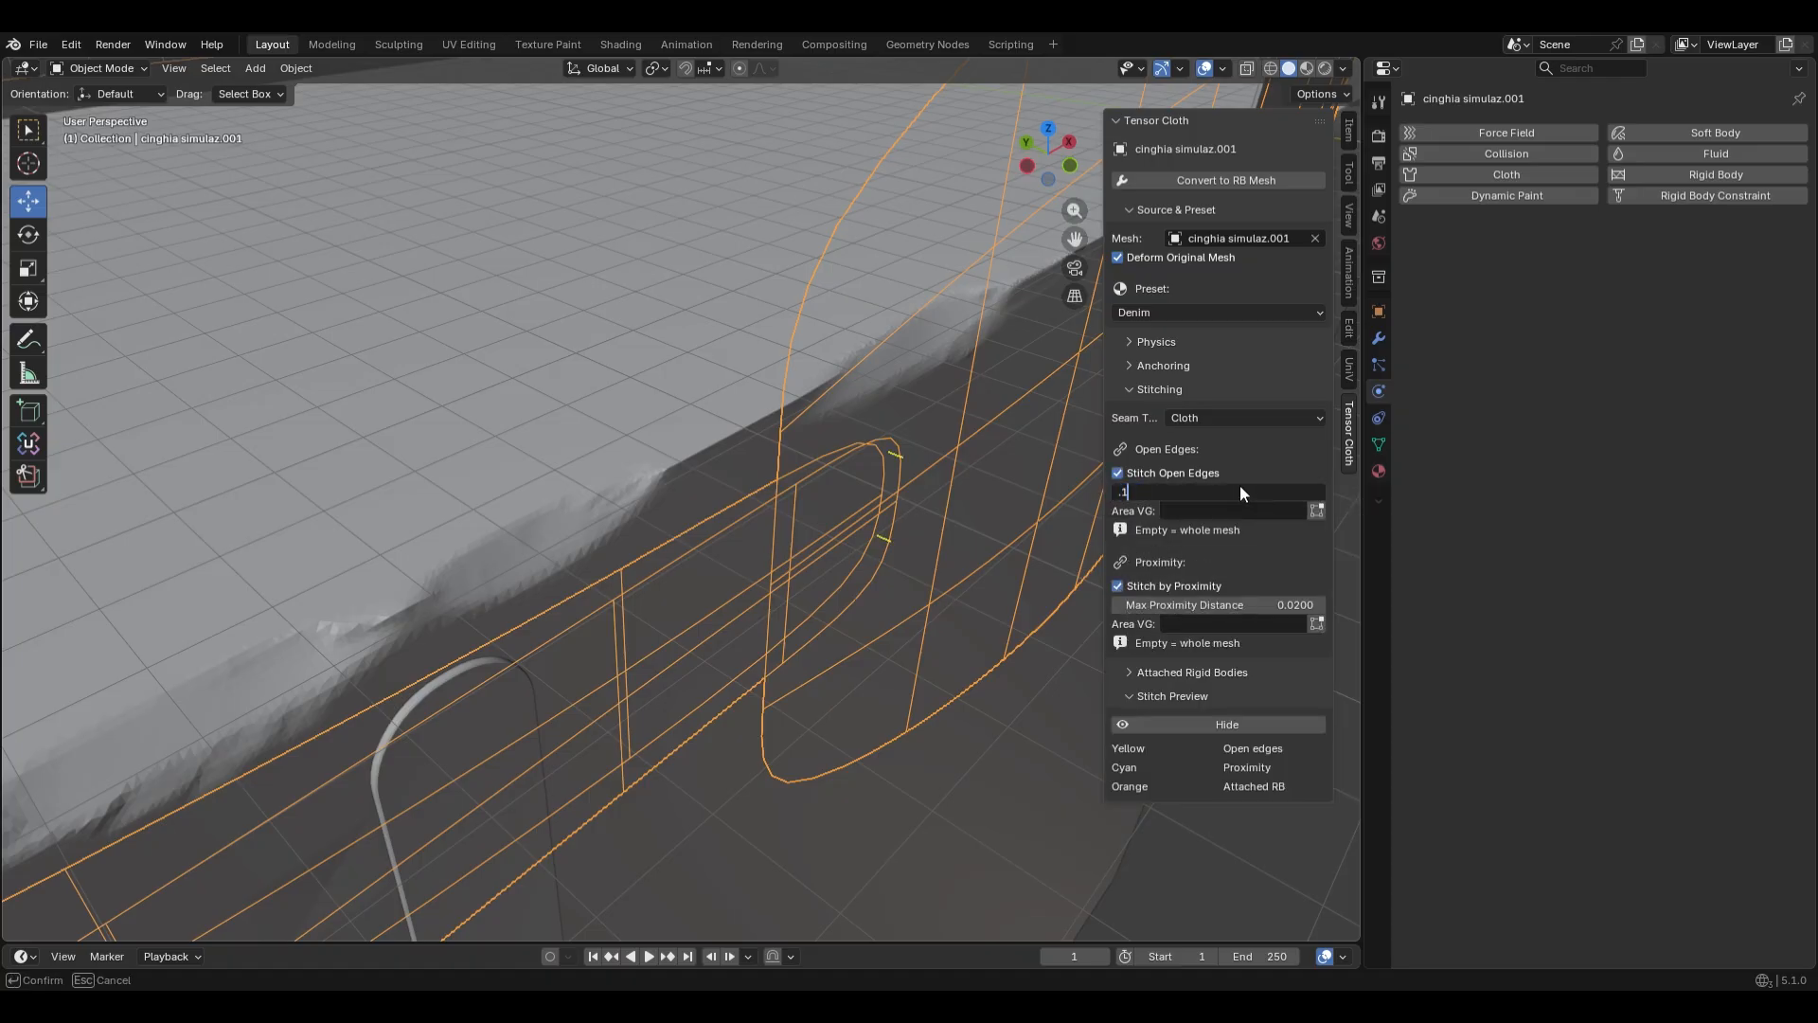
key(Return)
Set the cage's Max Proximity Distance for stitching to 0.25
middle_drag(1042, 511, 589, 616)
drag(1222, 604, 1260, 605)
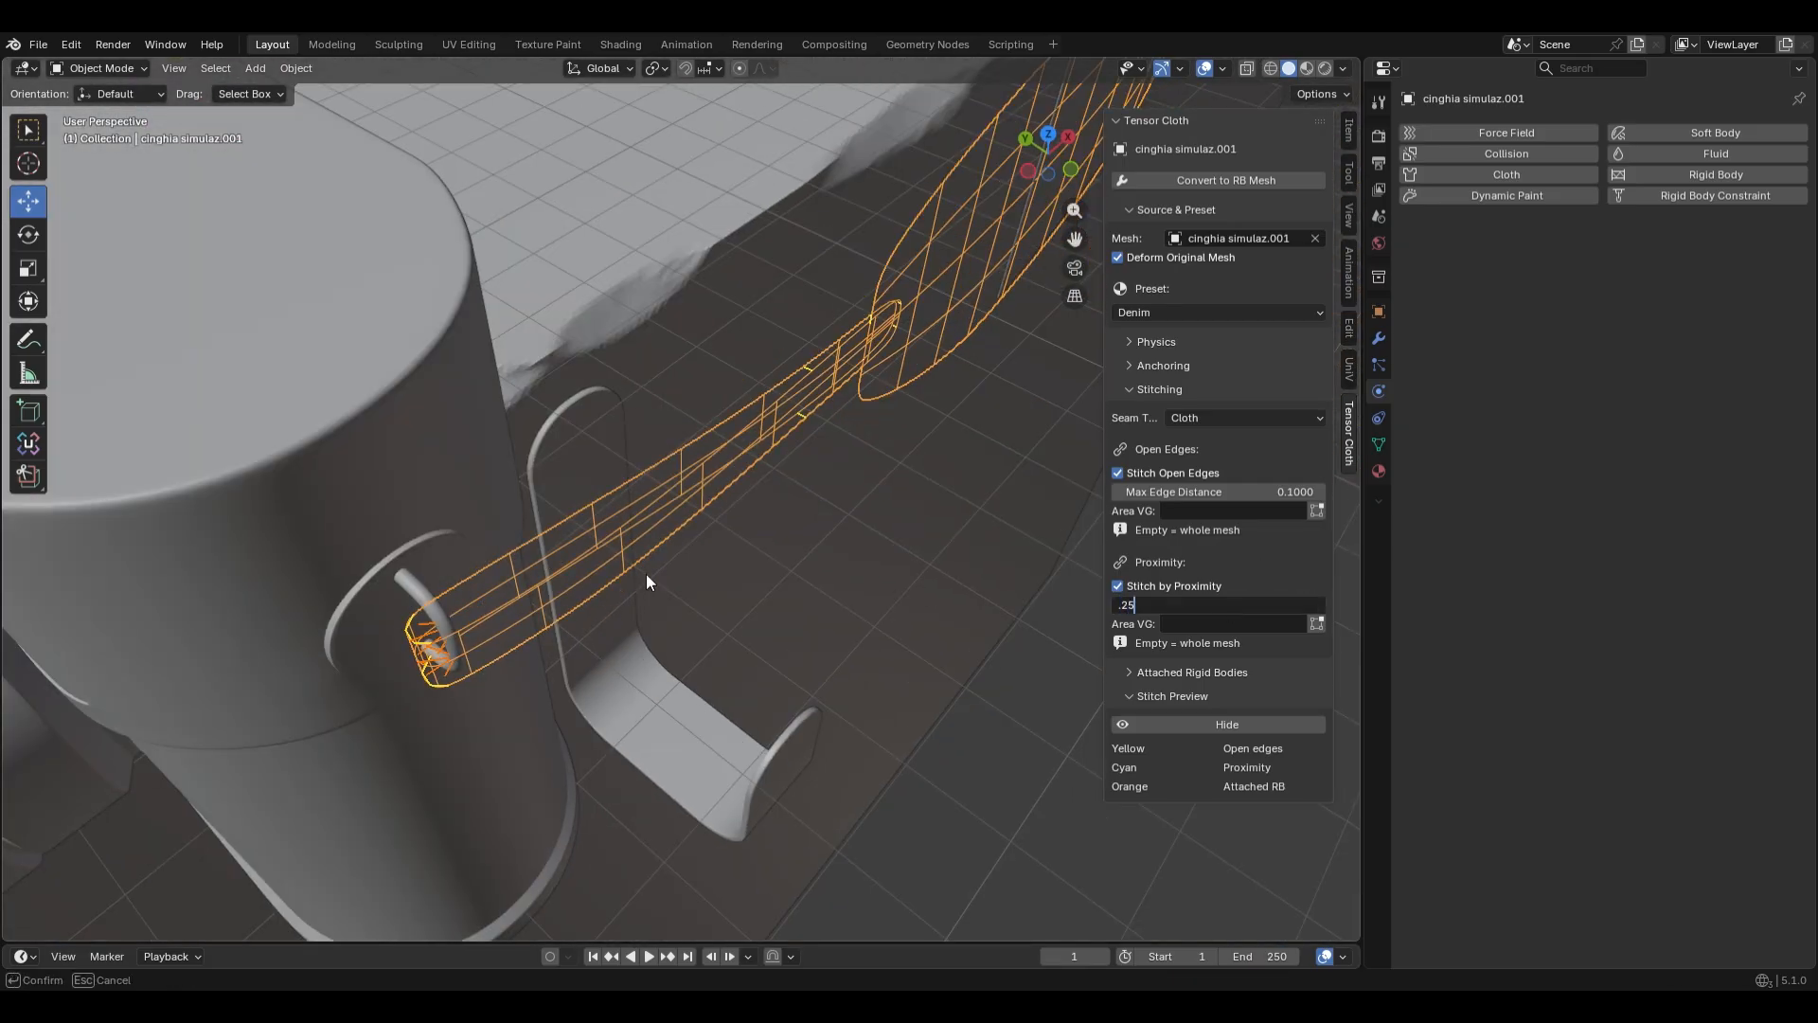
text(.25)
key(Return)
Create the TC_Stitch area vertex group for proximity stitching and, with X-ray on, select the overlap of the narrow strap and wide band
middle_drag(412, 574, 576, 529)
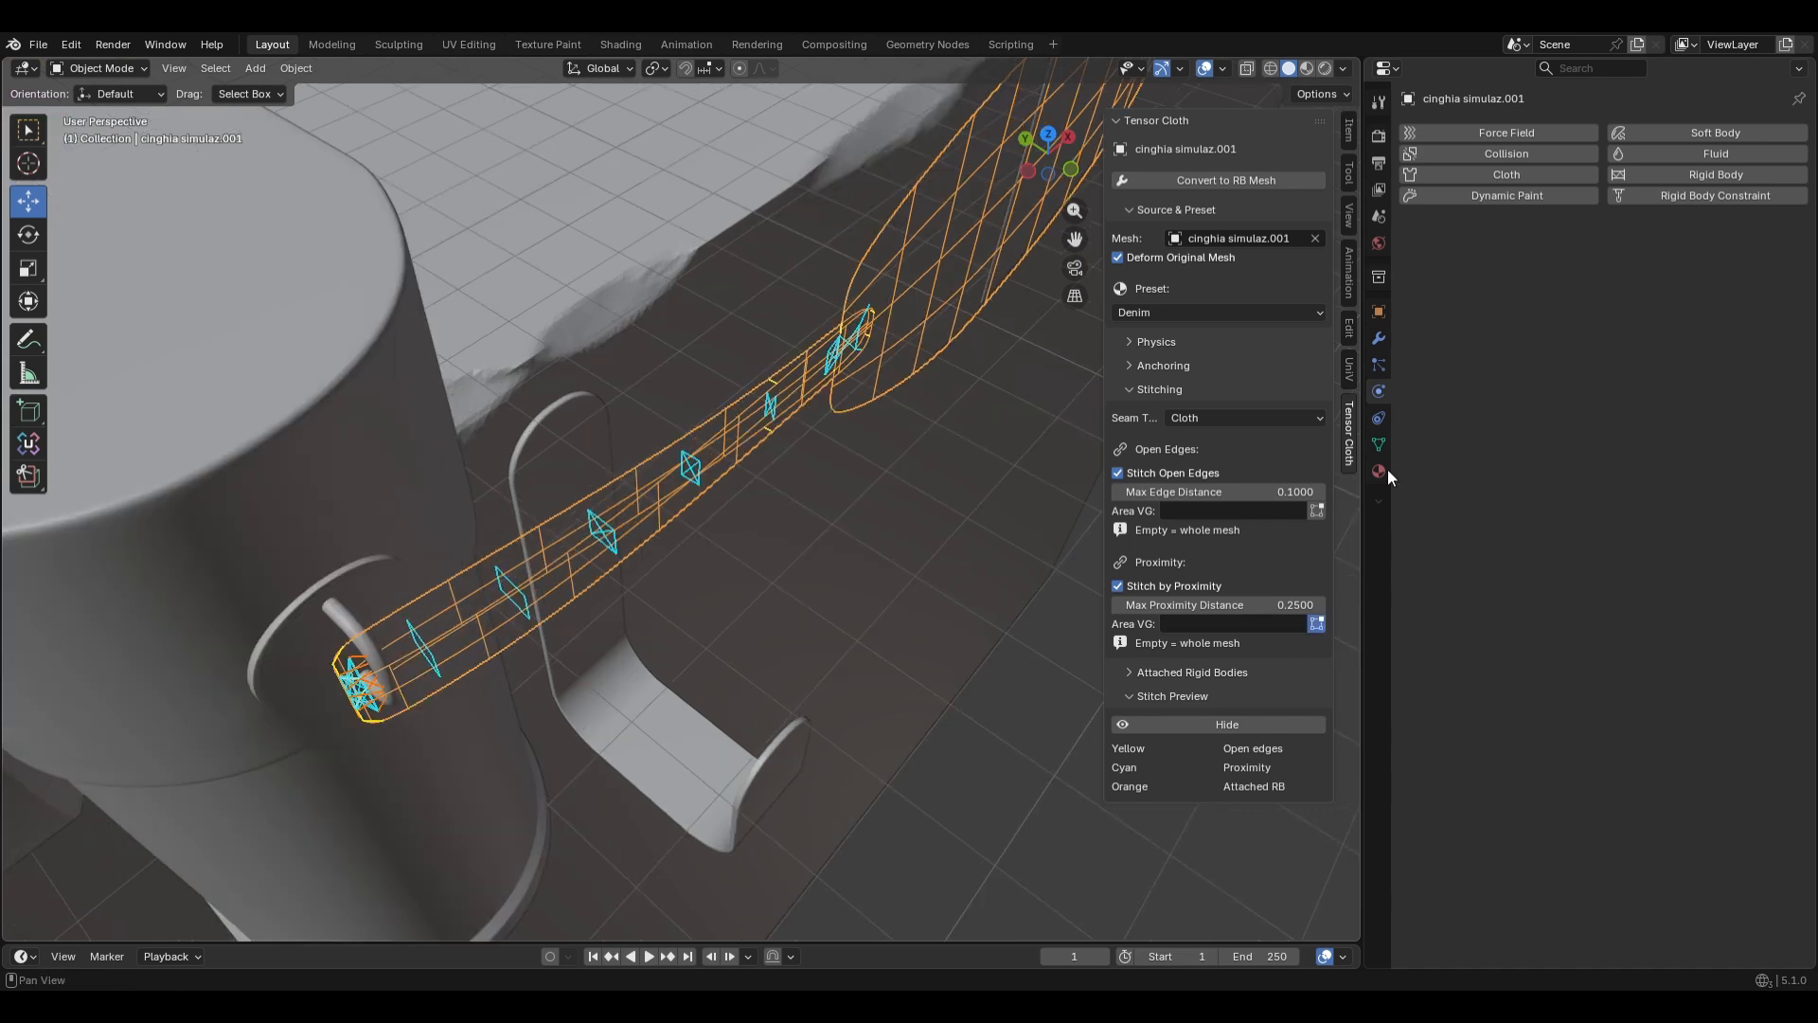
click(1379, 444)
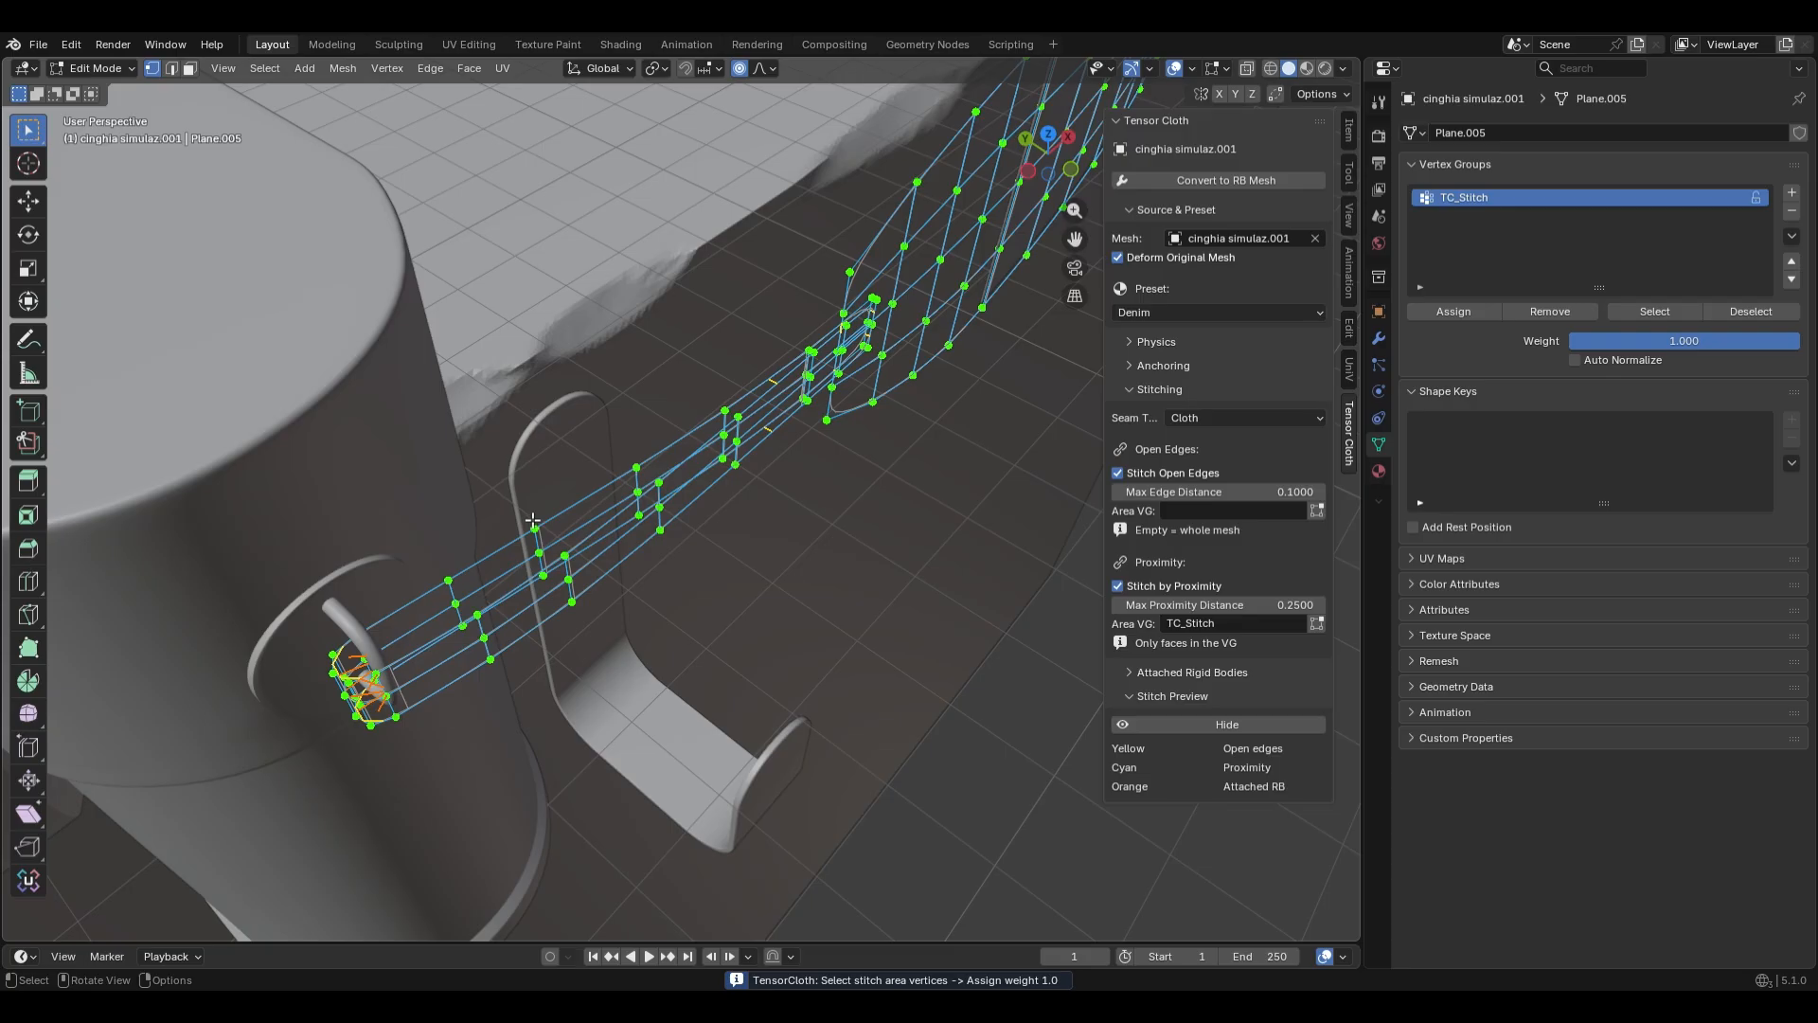
drag(275, 589, 438, 777)
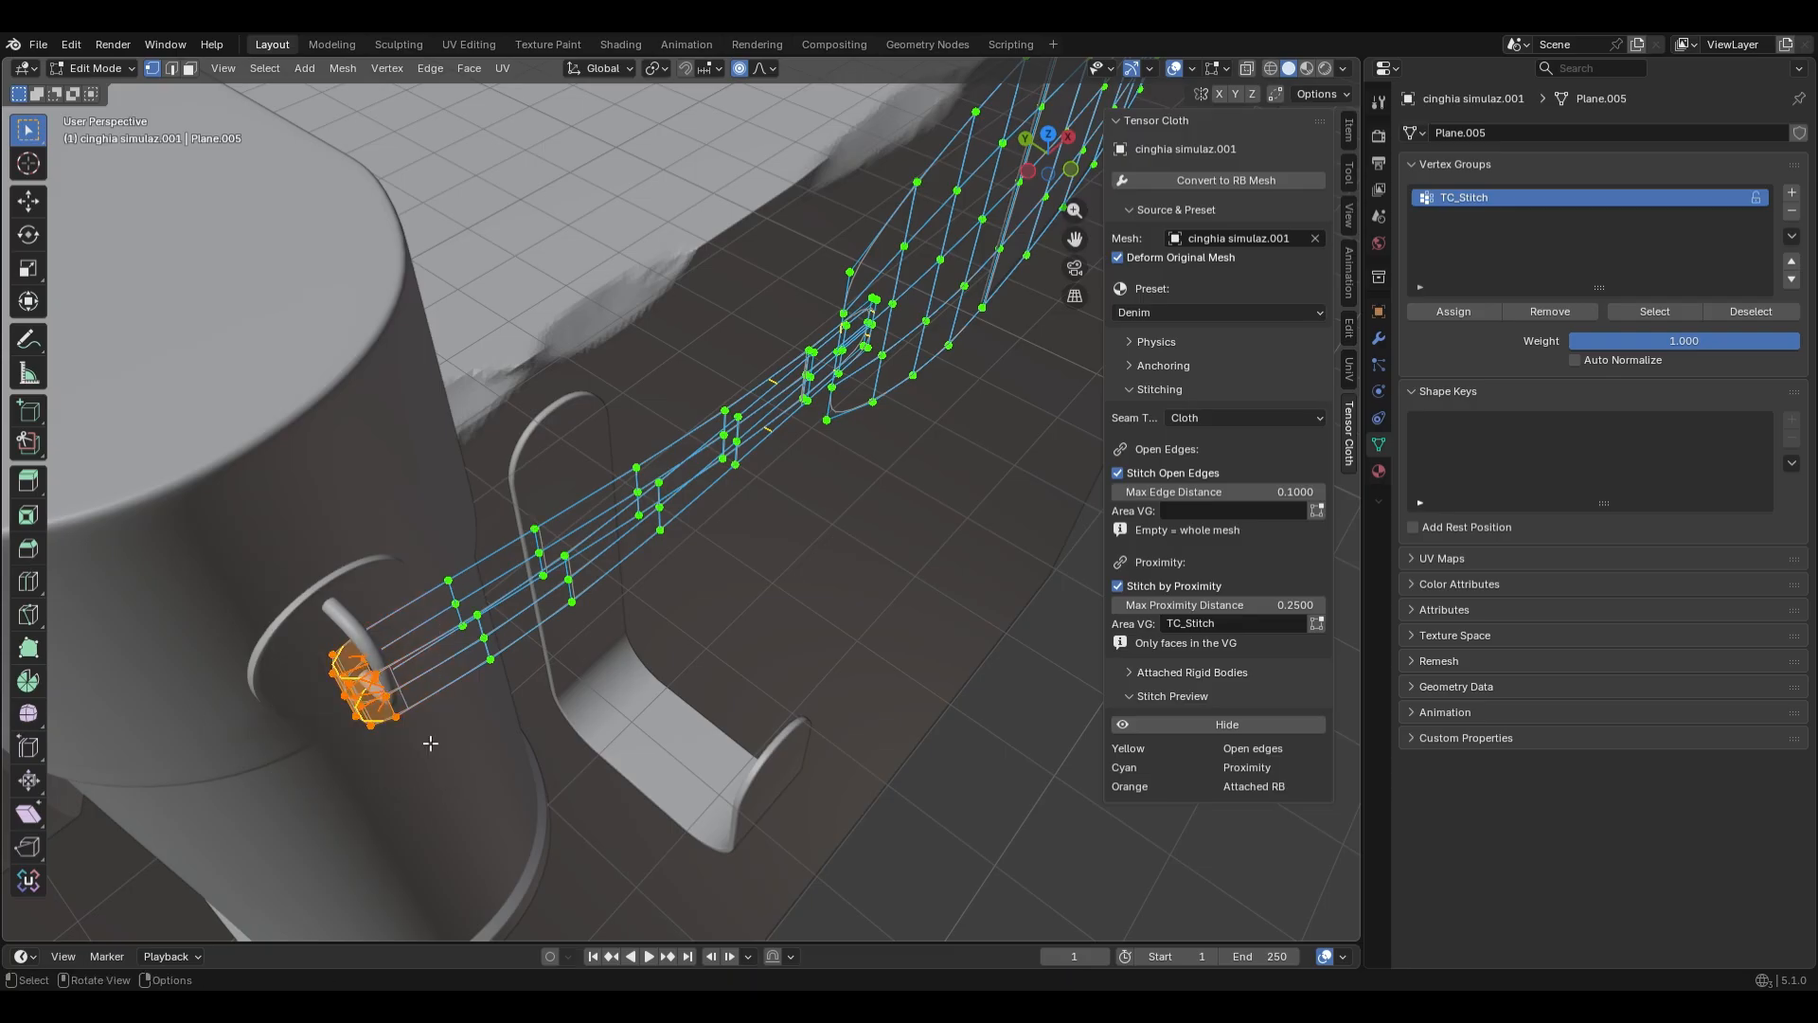
click(1248, 68)
key(l)
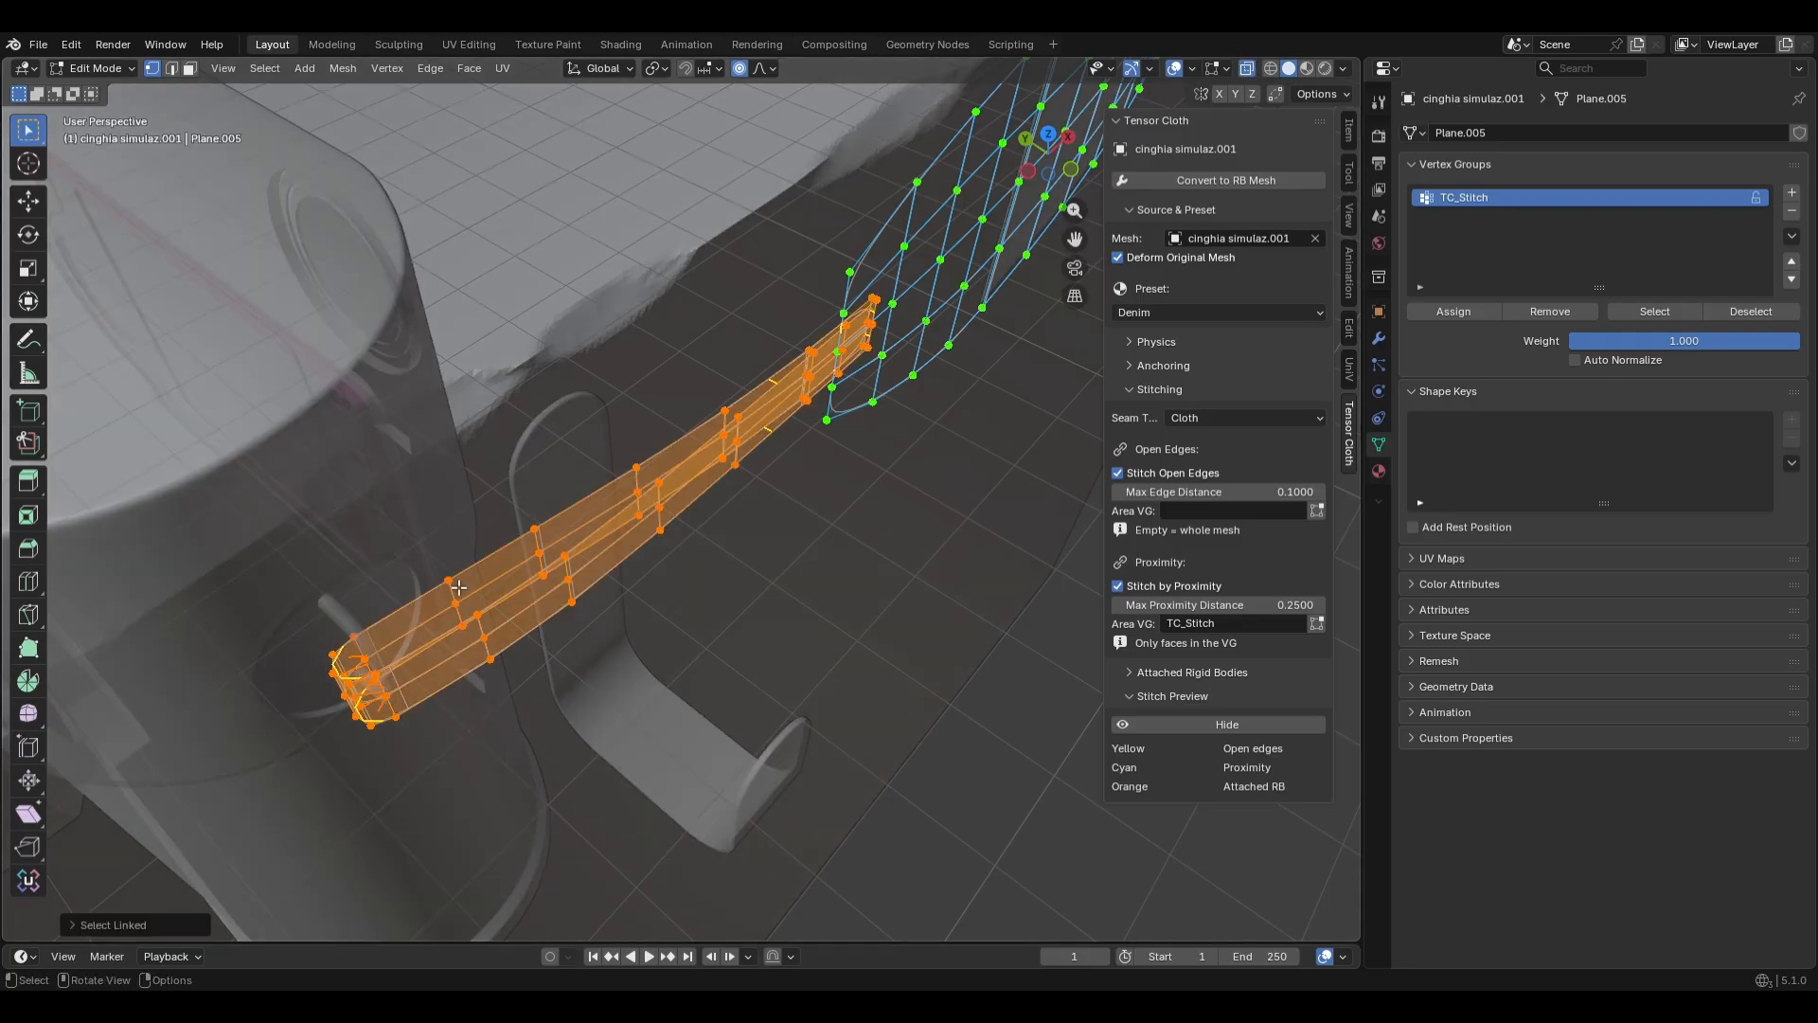
click(792, 625)
middle_drag(792, 625, 758, 620)
drag(475, 187, 585, 358)
shift+drag(606, 492, 410, 306)
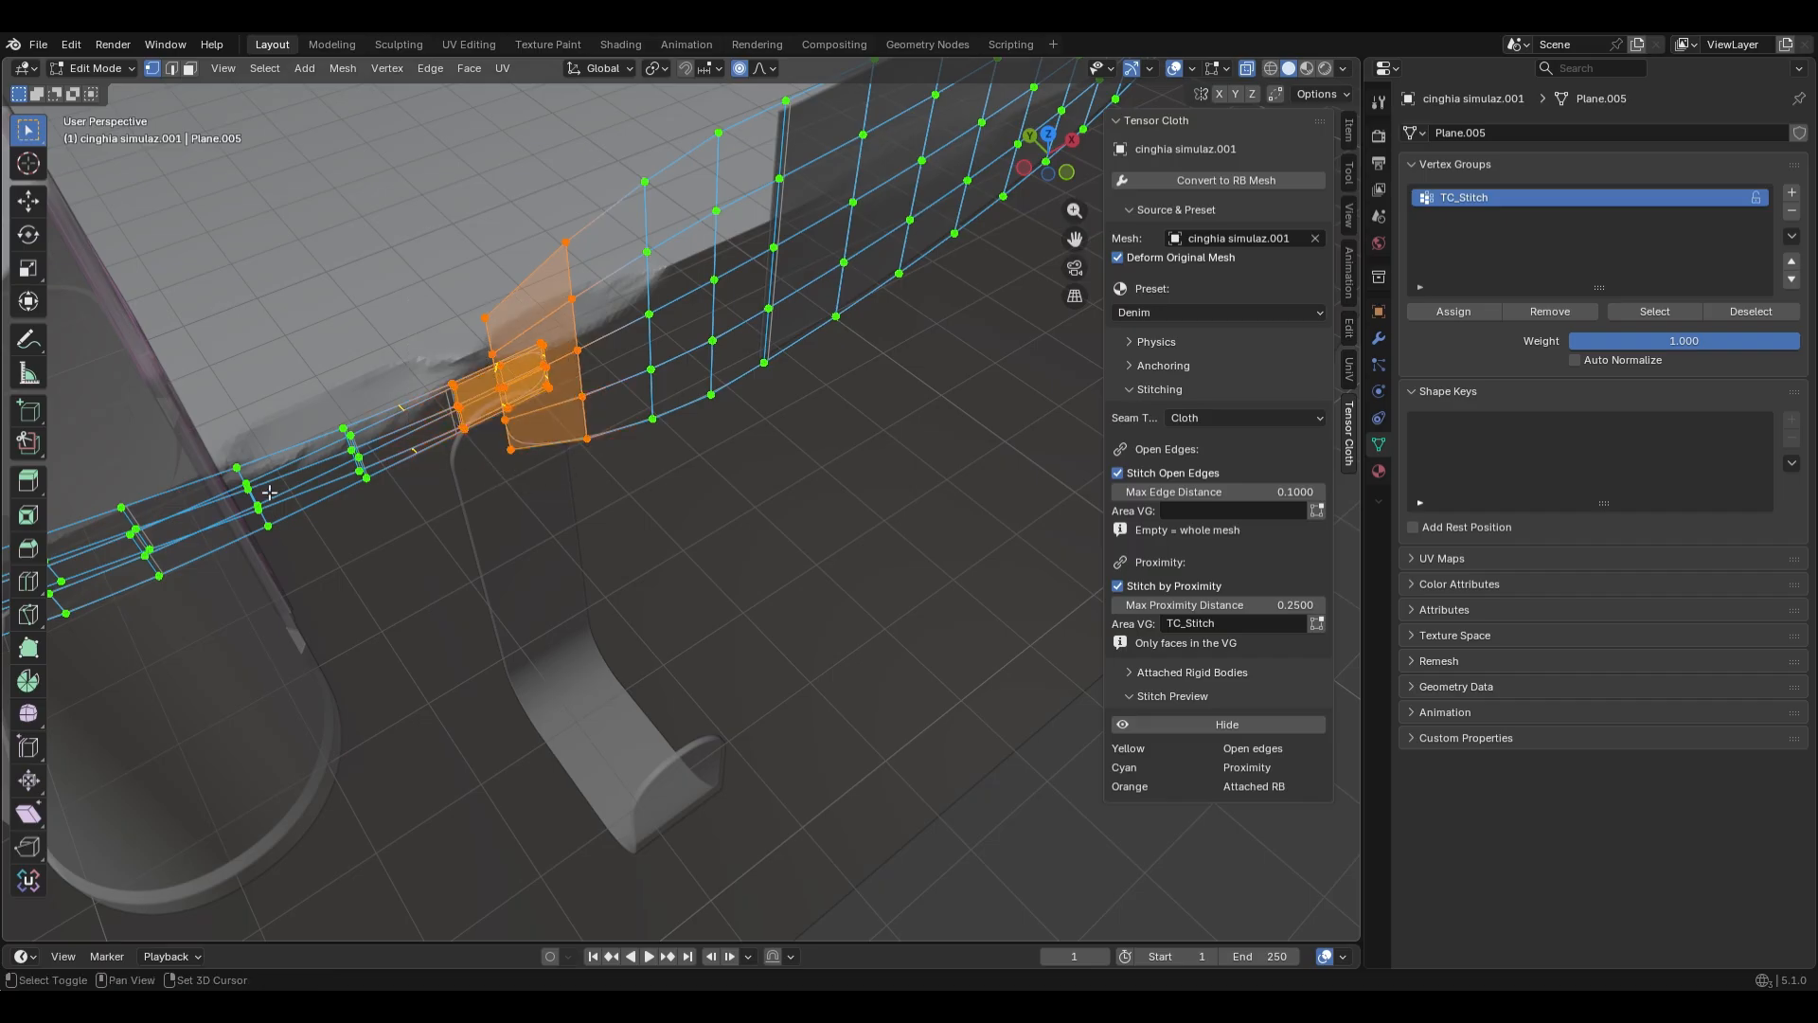
Extend the vertex selection to the cage's loop at the camera ring and the overlap on the opposite strap side
shift+middle_drag(270, 493, 668, 421)
shift+drag(315, 613, 480, 446)
middle_drag(467, 418, 663, 474)
scroll(663, 473, down, 3)
shift+middle_drag(398, 493, 682, 464)
scroll(682, 464, up, 4)
shift+drag(584, 345, 694, 544)
middle_drag(694, 543, 615, 464)
shift+drag(572, 136, 854, 590)
Add the last strap end's vertices to the selection, assign them all to TC_Stitch and return to Object Mode
shift+middle_drag(757, 464, 564, 502)
scroll(563, 502, down, 7)
middle_drag(805, 455, 544, 460)
scroll(568, 445, up, 7)
shift+drag(444, 405, 591, 602)
scroll(606, 578, down, 4)
middle_drag(606, 578, 662, 606)
key(Tab)
Convert the cage cinghia simulaz.001 to a Tensor Cloth rigid-body mesh
scroll(556, 566, up, 4)
shift+middle_drag(857, 471, 574, 292)
shift+middle_drag(195, 427, 533, 536)
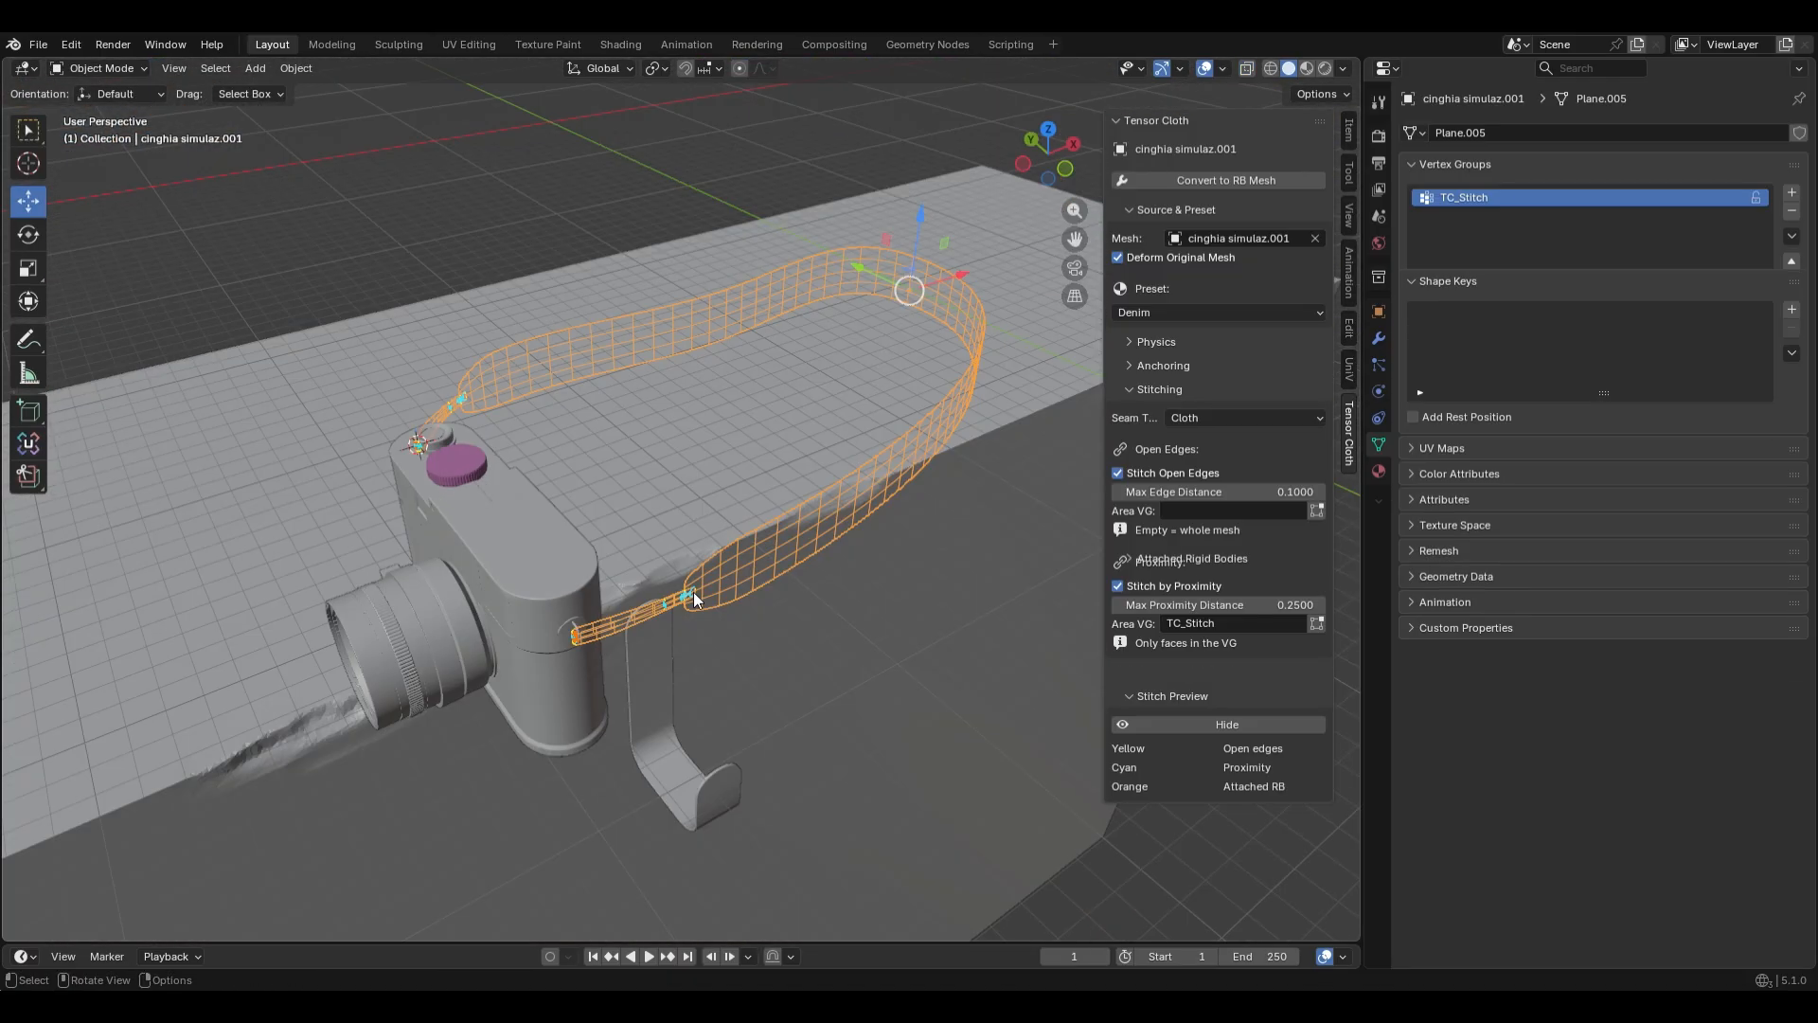
click(1216, 180)
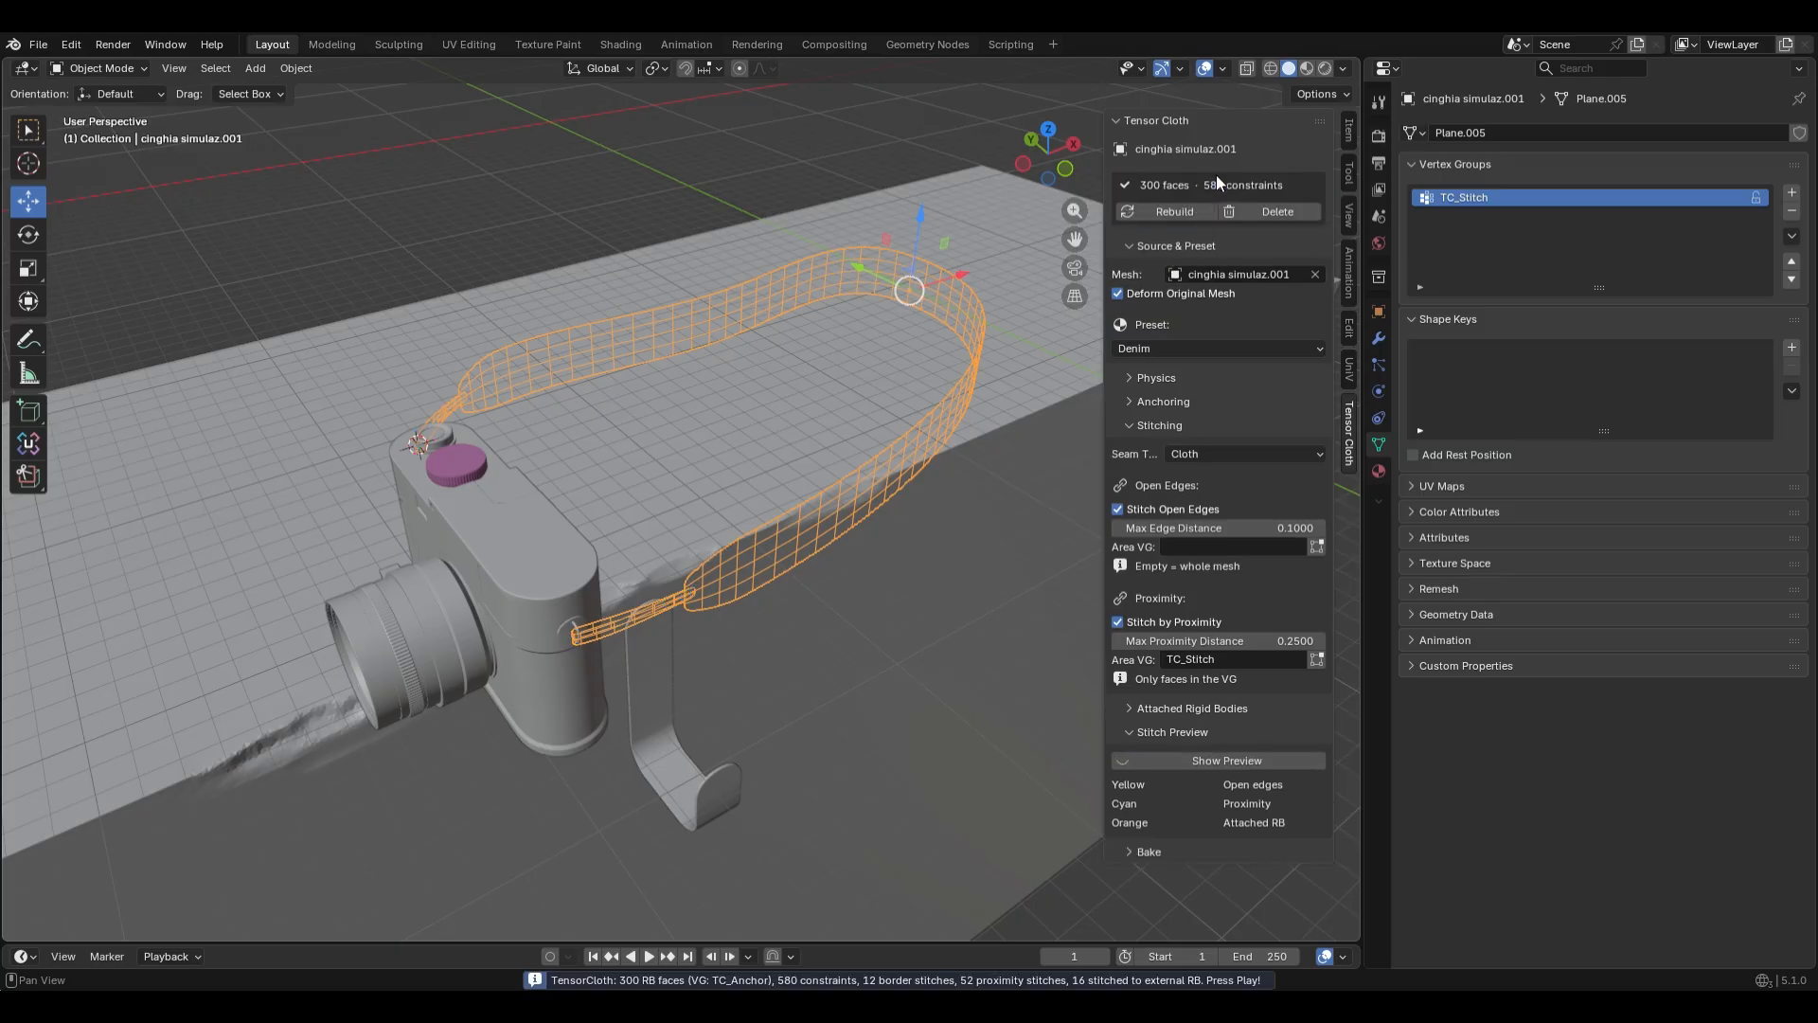
Play the simulation and examine how the stitched strap and camera fall past the hook
middle_drag(481, 582, 571, 555)
key(space)
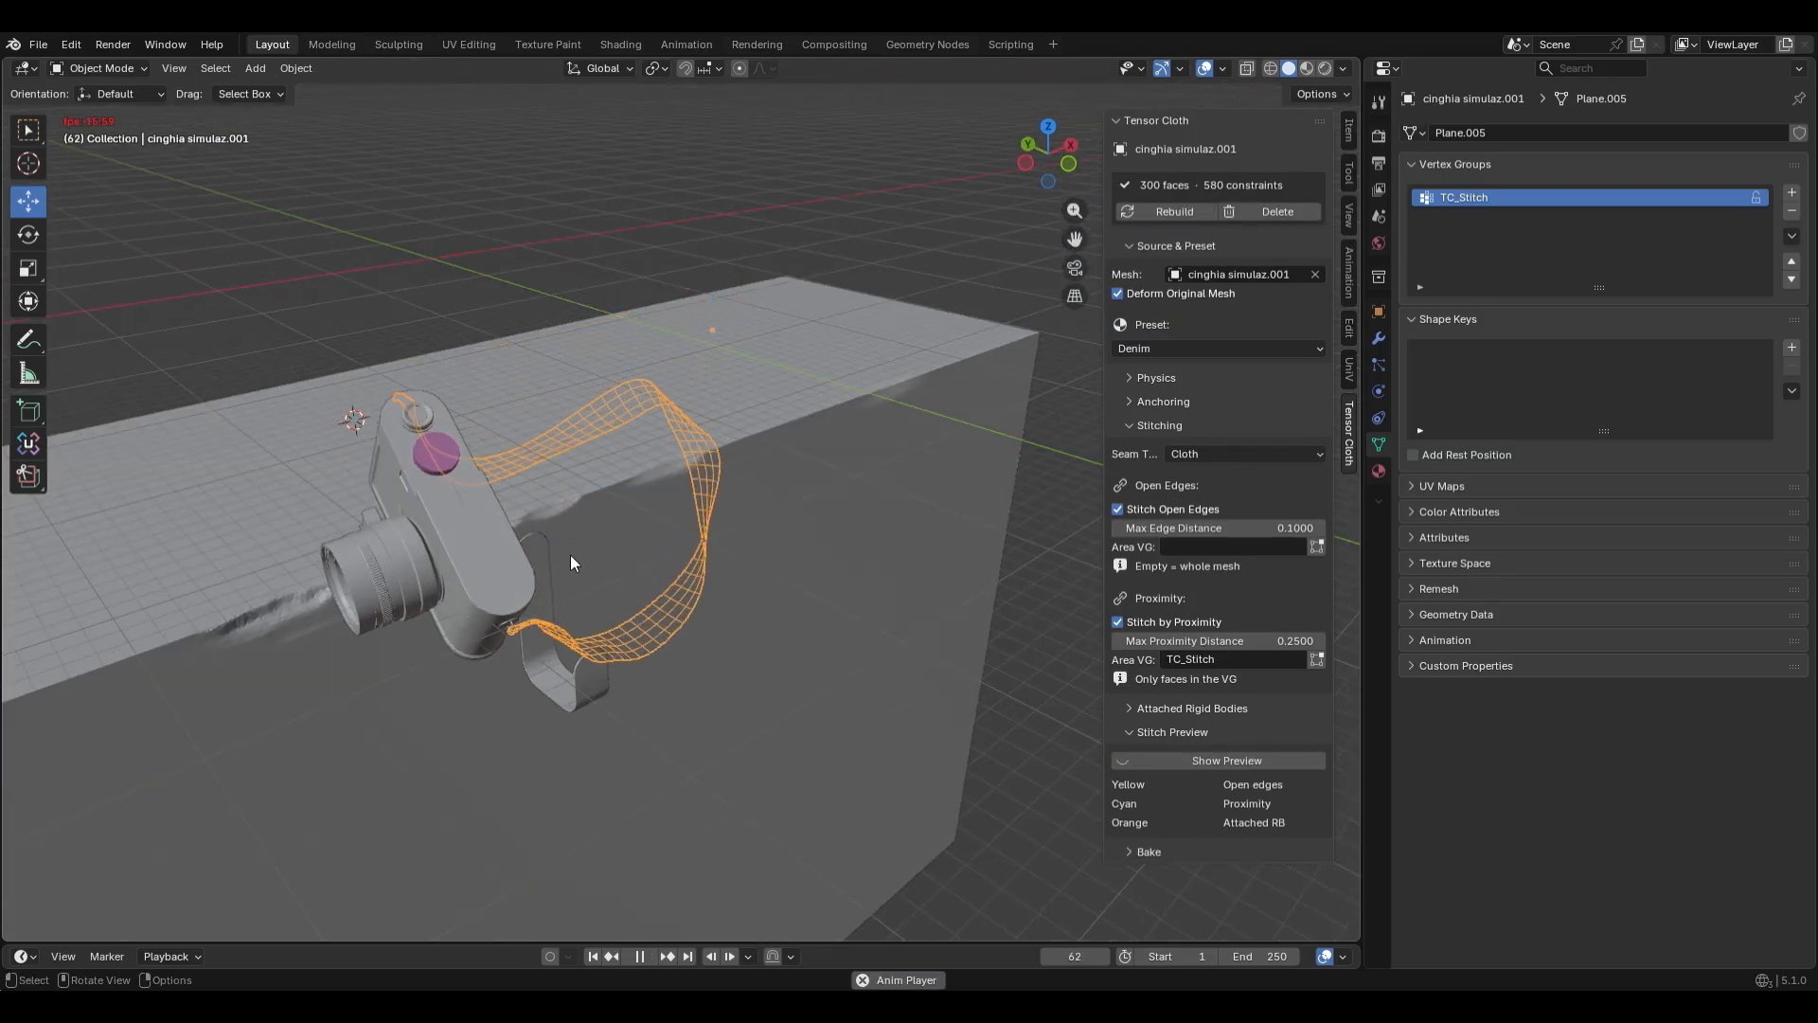
key(space)
scroll(544, 600, down, 3)
scroll(539, 568, up, 5)
key(space)
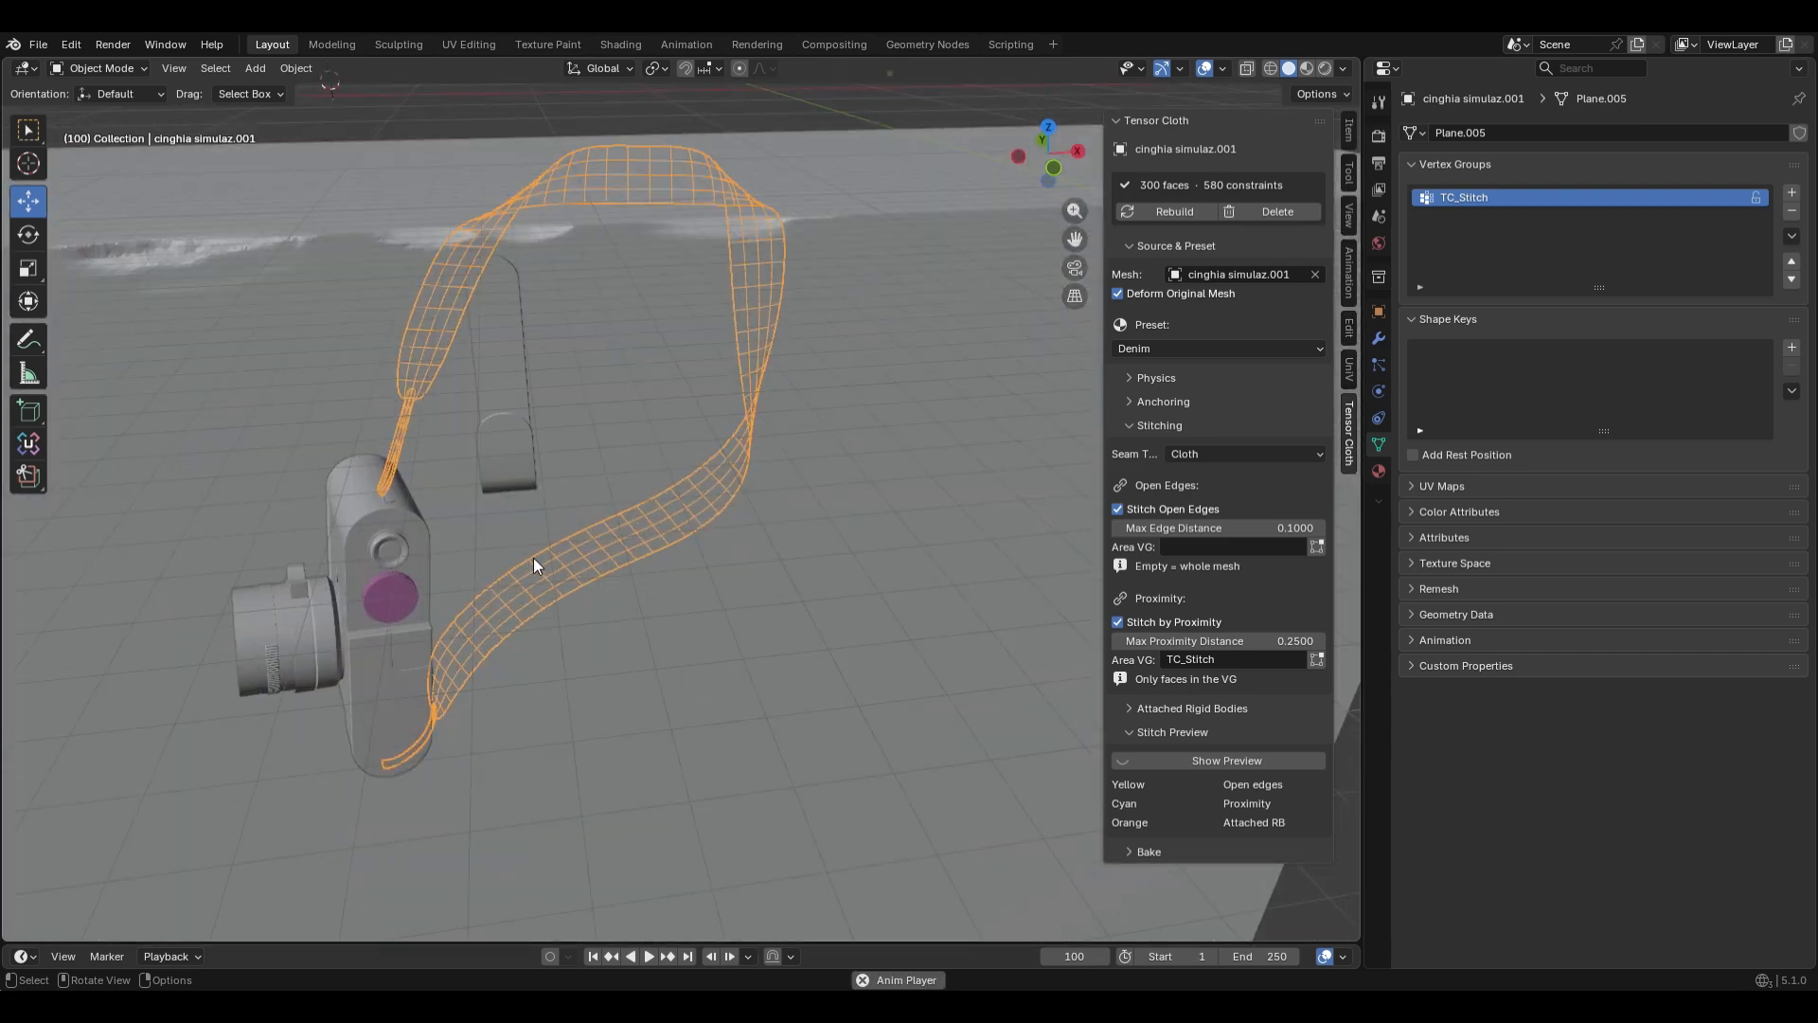
key(space)
scroll(496, 517, down, 3)
middle_drag(496, 517, 646, 515)
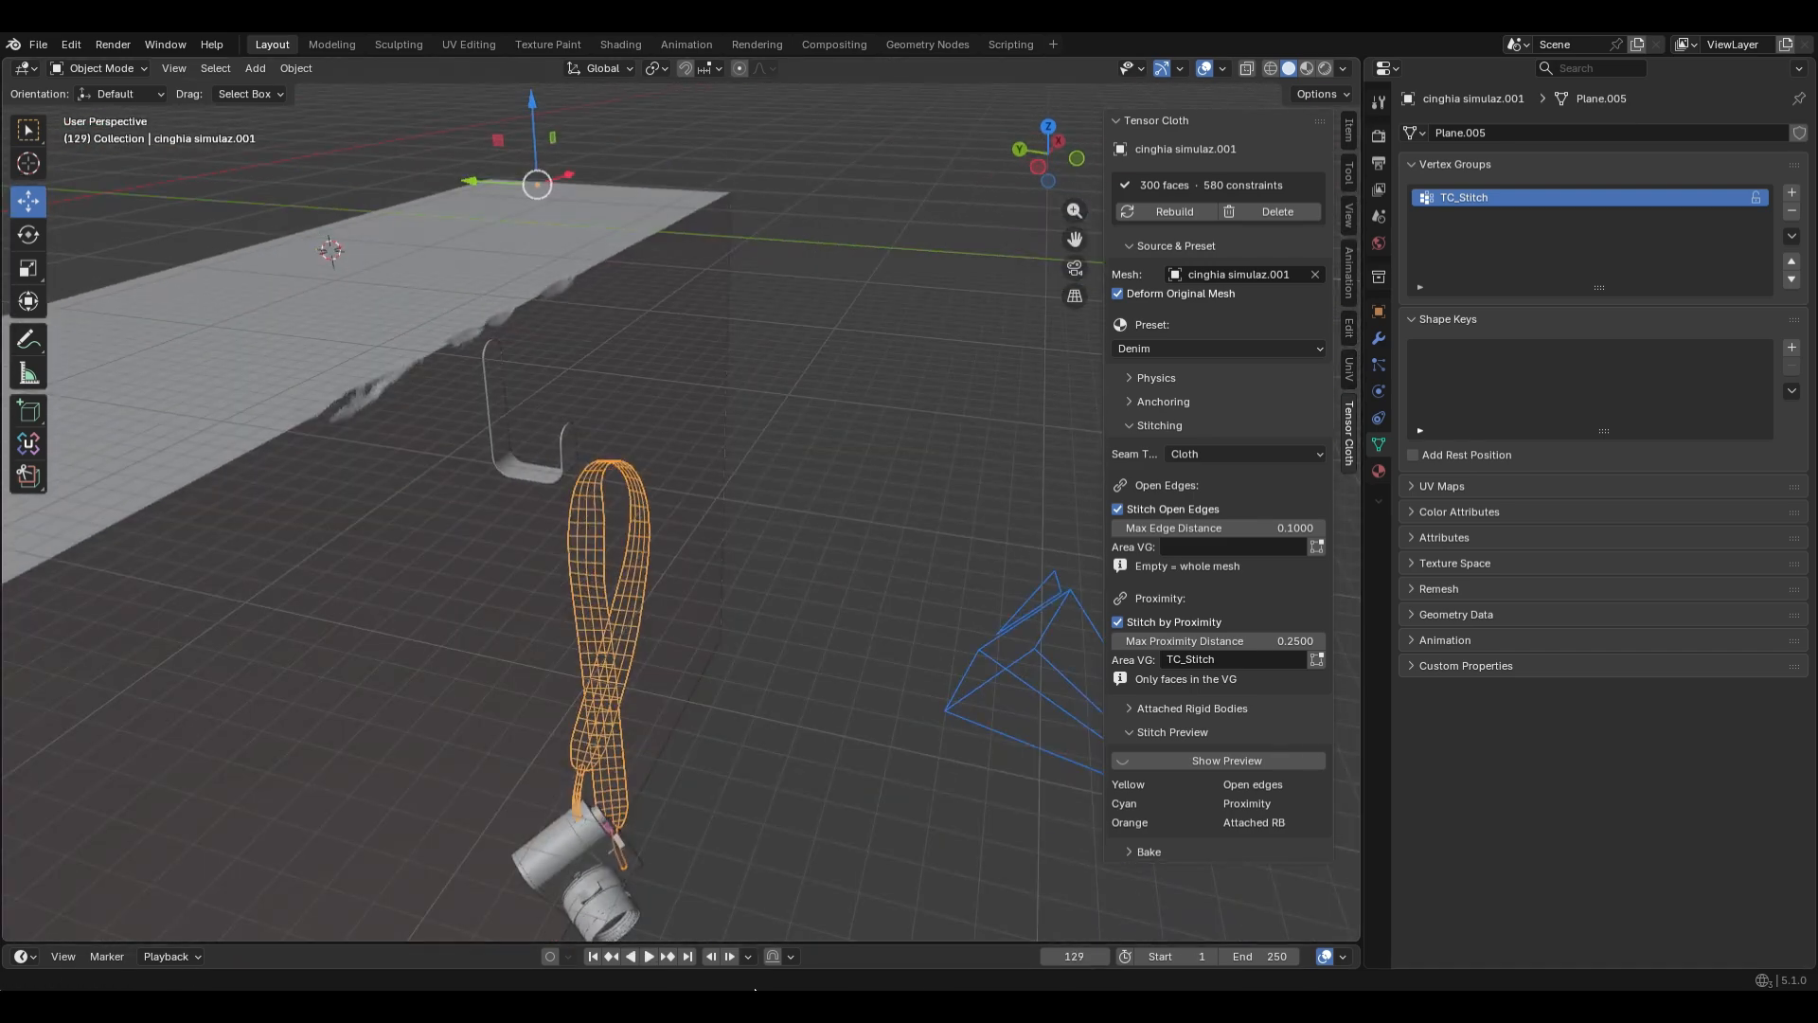
Enlarge the timeline area and return to the first frame
drag(748, 942, 734, 903)
drag(700, 946, 597, 919)
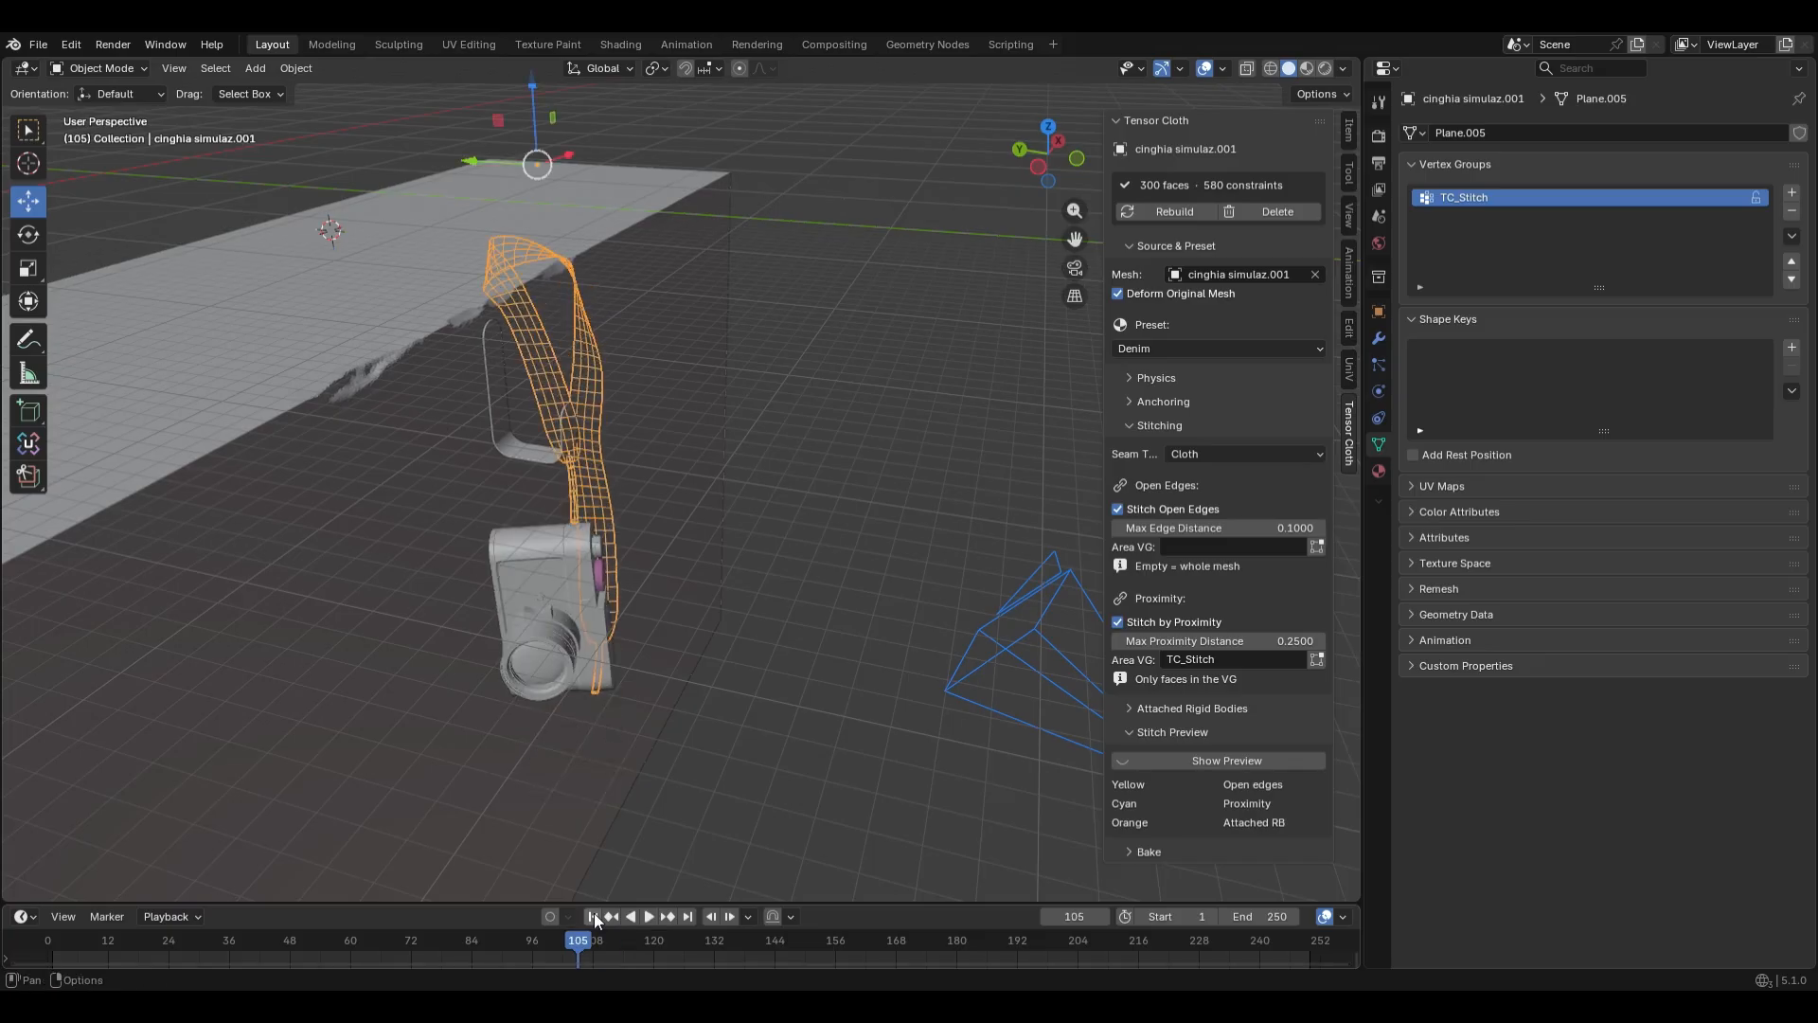
click(593, 917)
Replay the simulation around the strap and camera, and rewind to the start
middle_drag(582, 454, 520, 509)
scroll(520, 509, up, 5)
shift+middle_drag(383, 335, 413, 443)
key(space)
scroll(568, 393, down, 5)
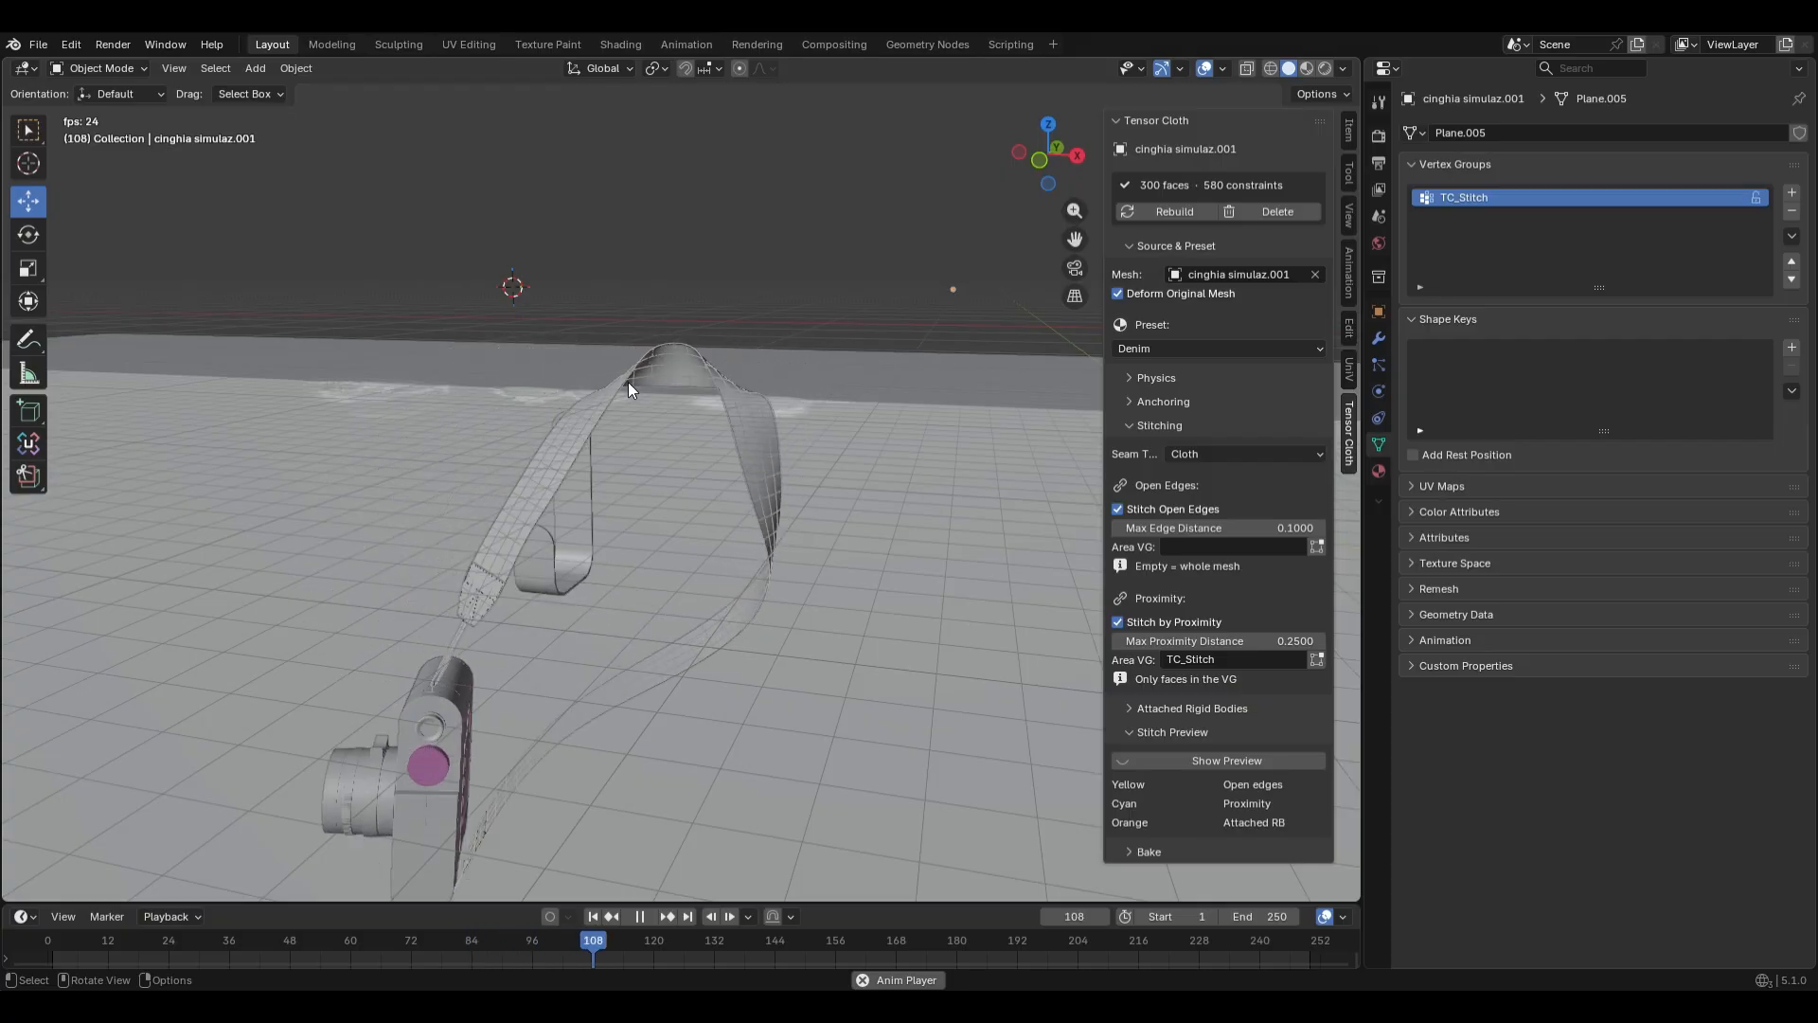
click(593, 917)
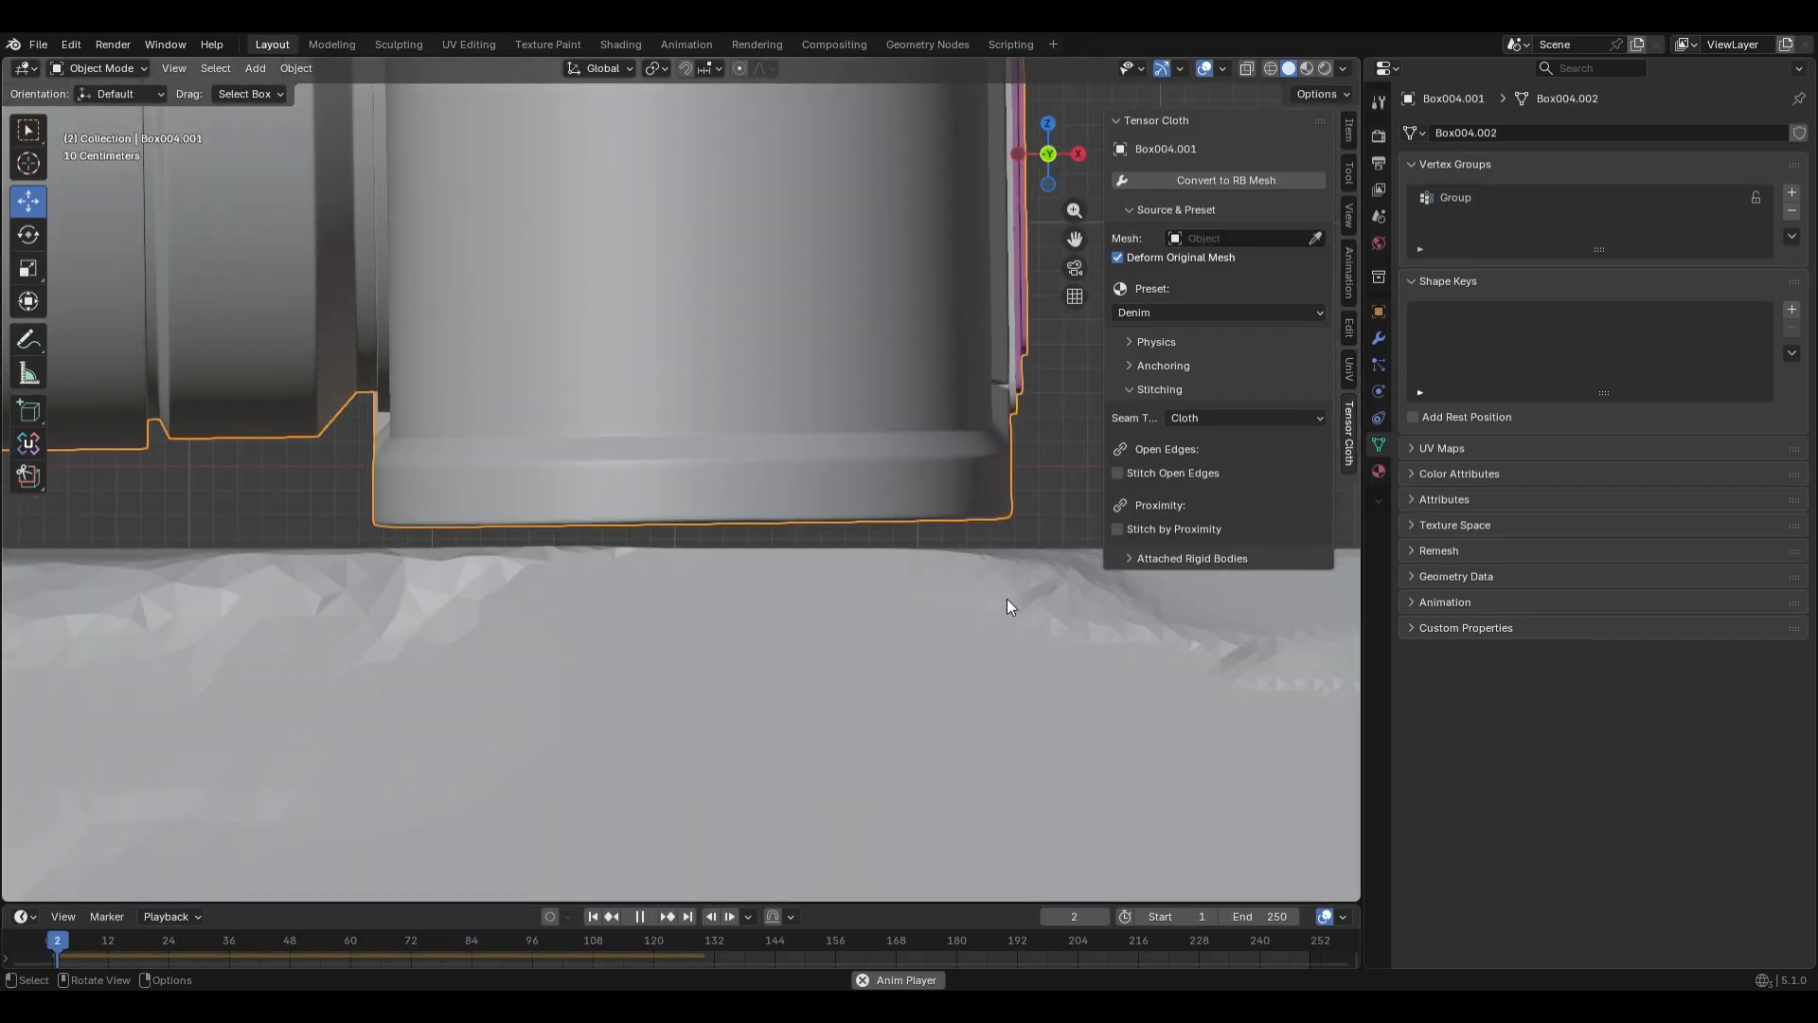
Set the rigid body collision margin of the table Cube.001 to 2 cm and test the playback
key(space)
click(598, 913)
click(735, 684)
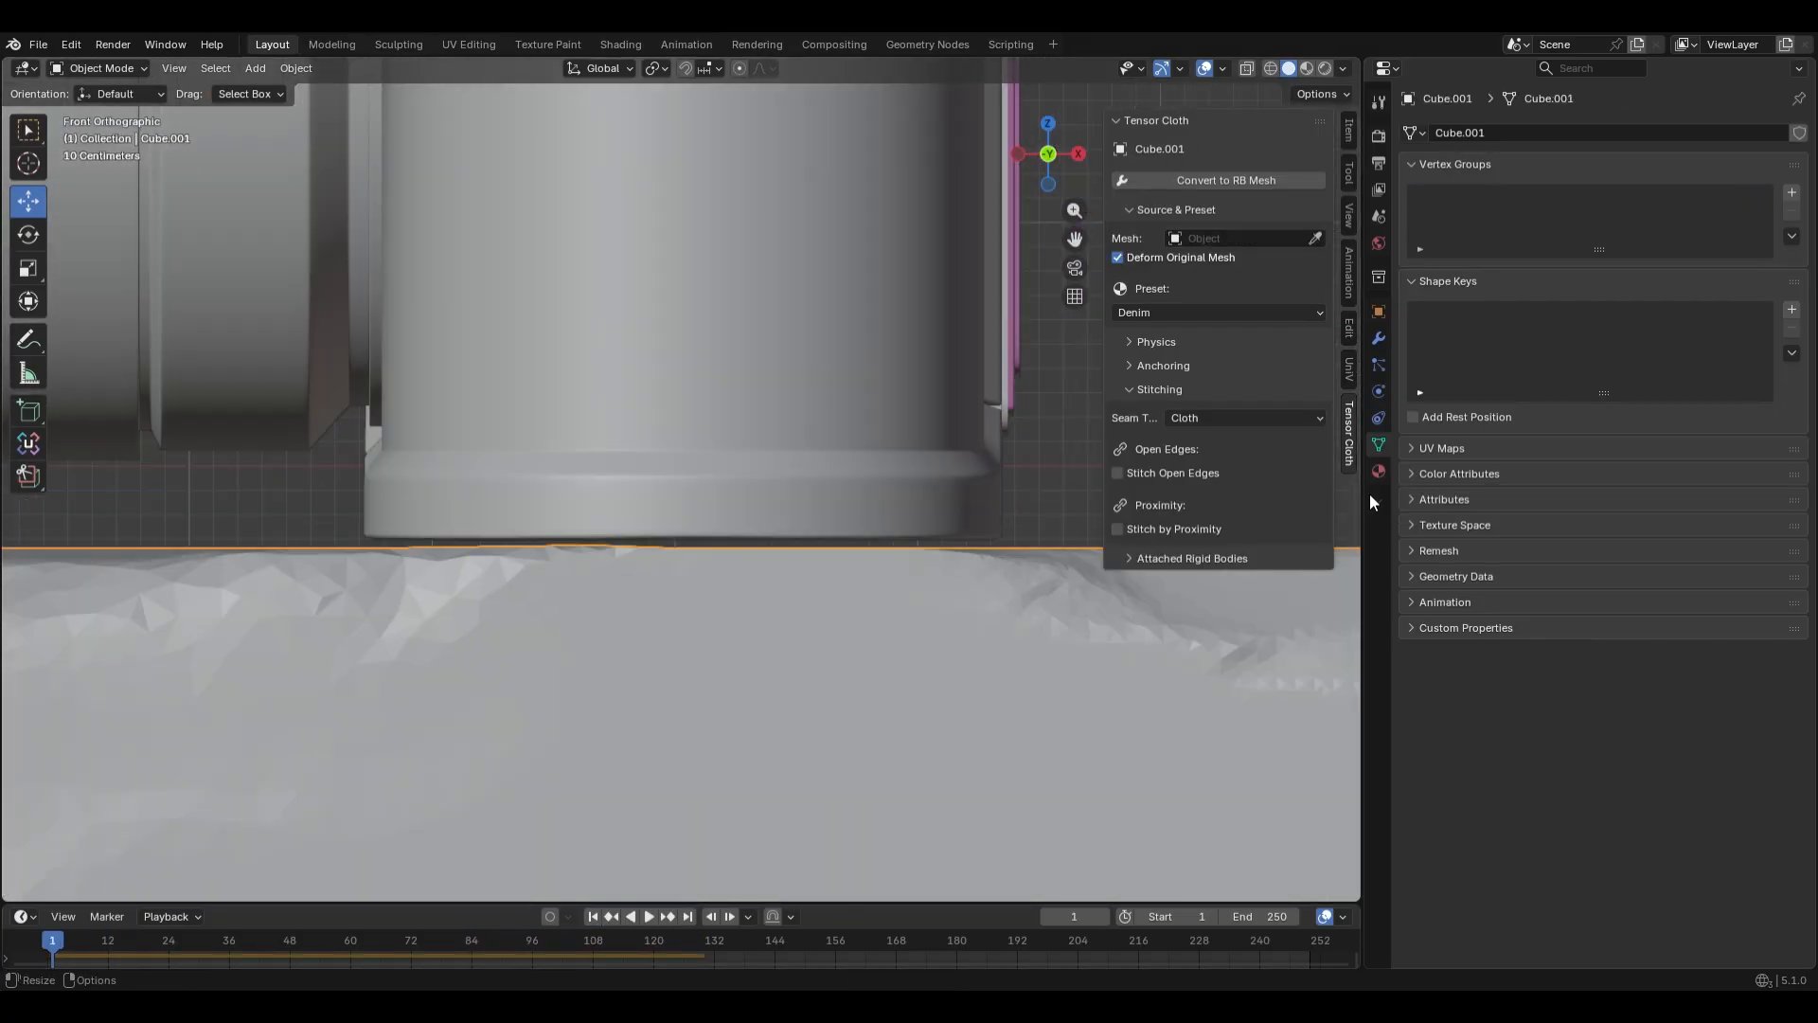
click(1379, 471)
click(1379, 391)
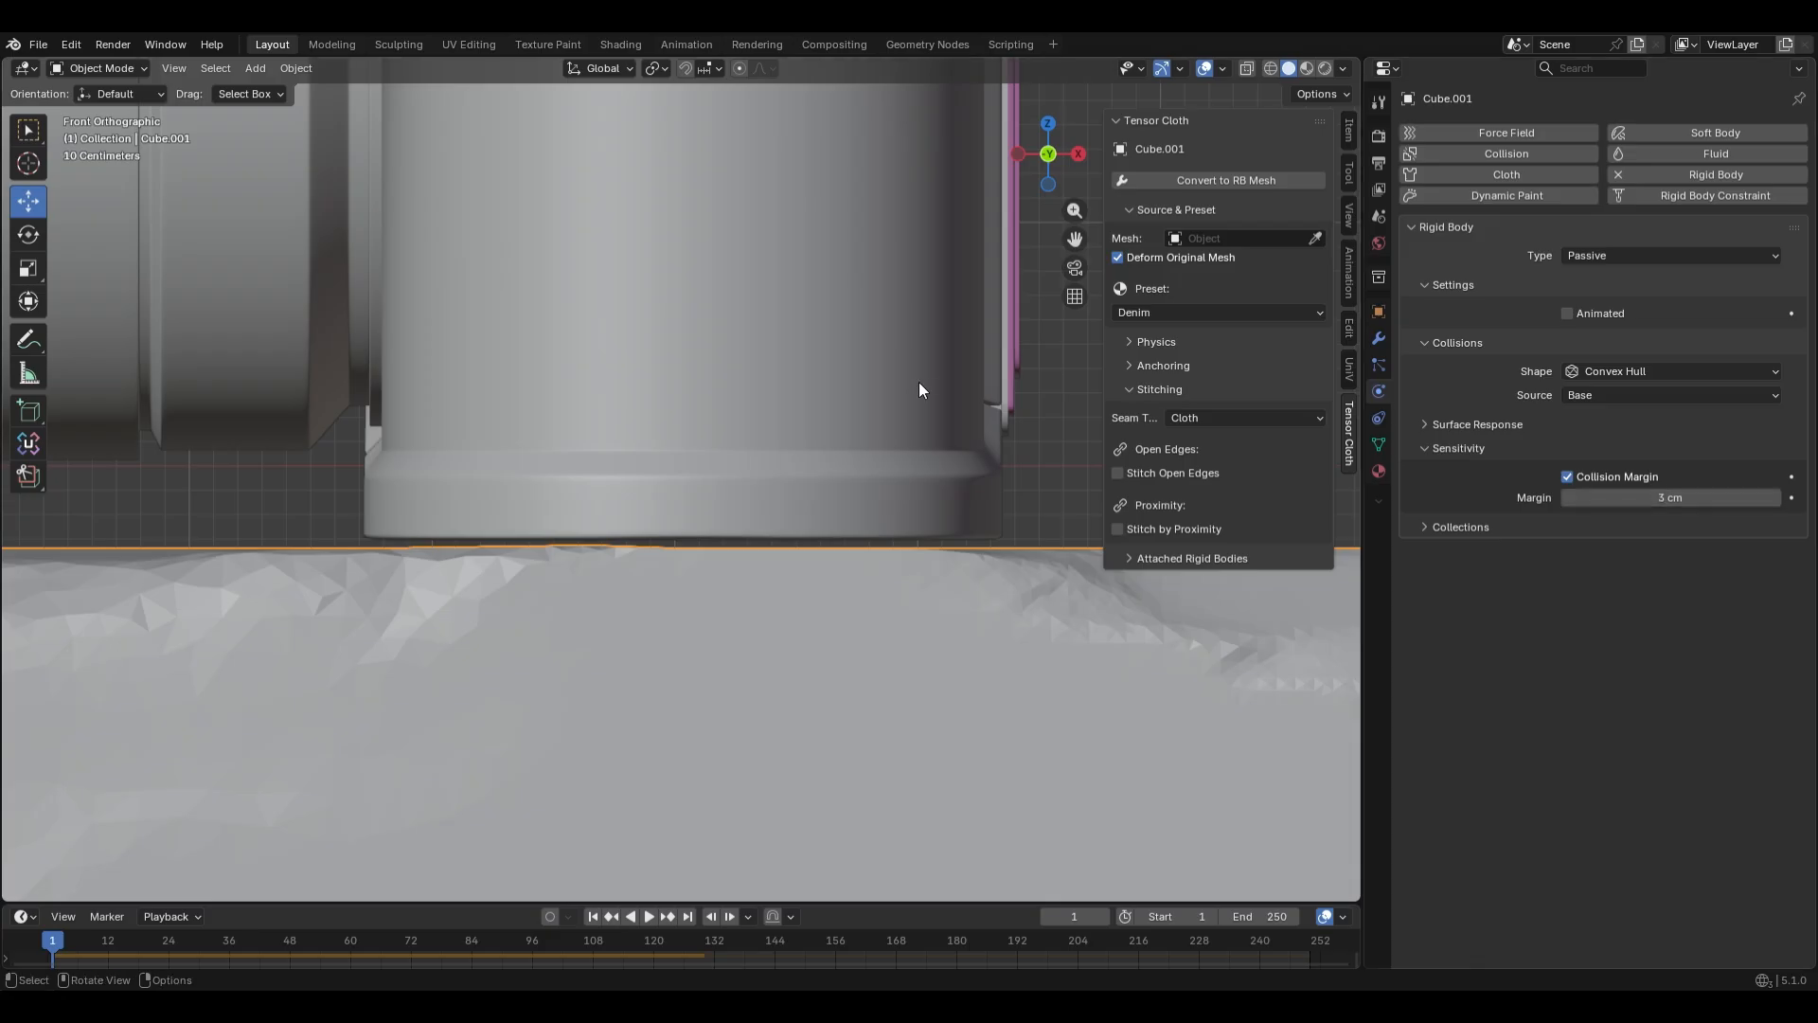
click(948, 461)
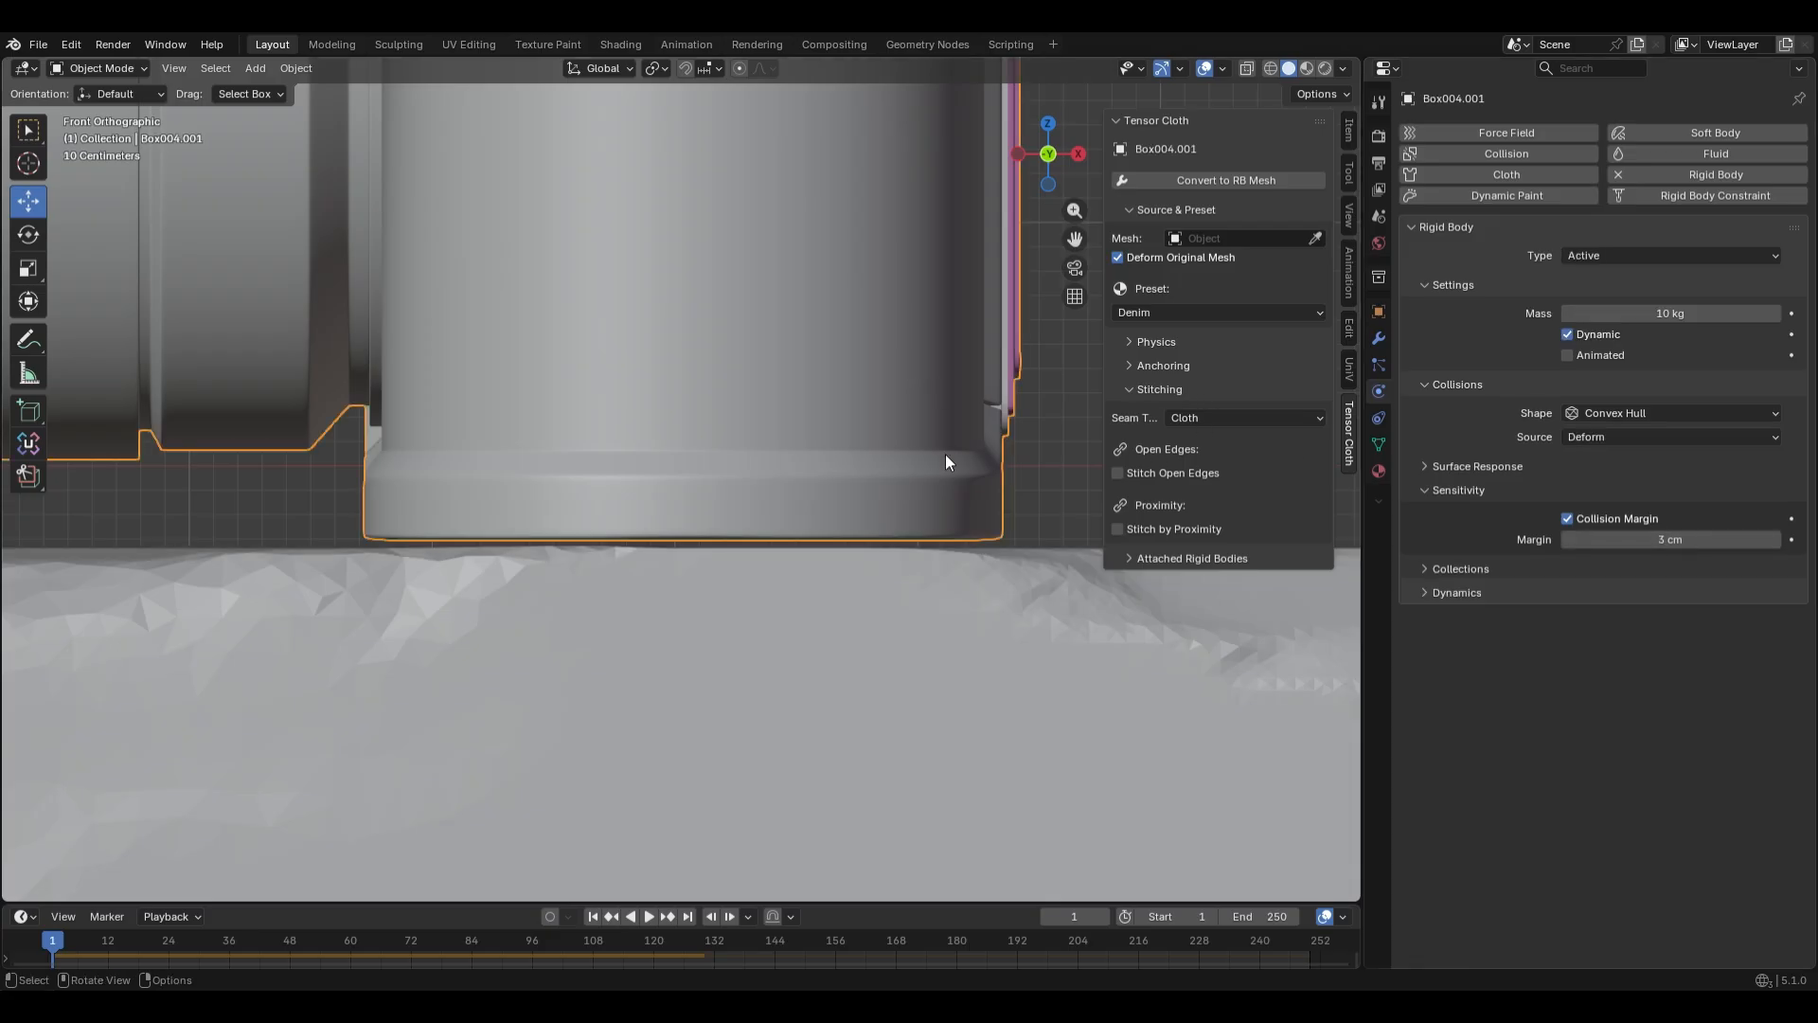
click(992, 552)
key(Return)
key(space)
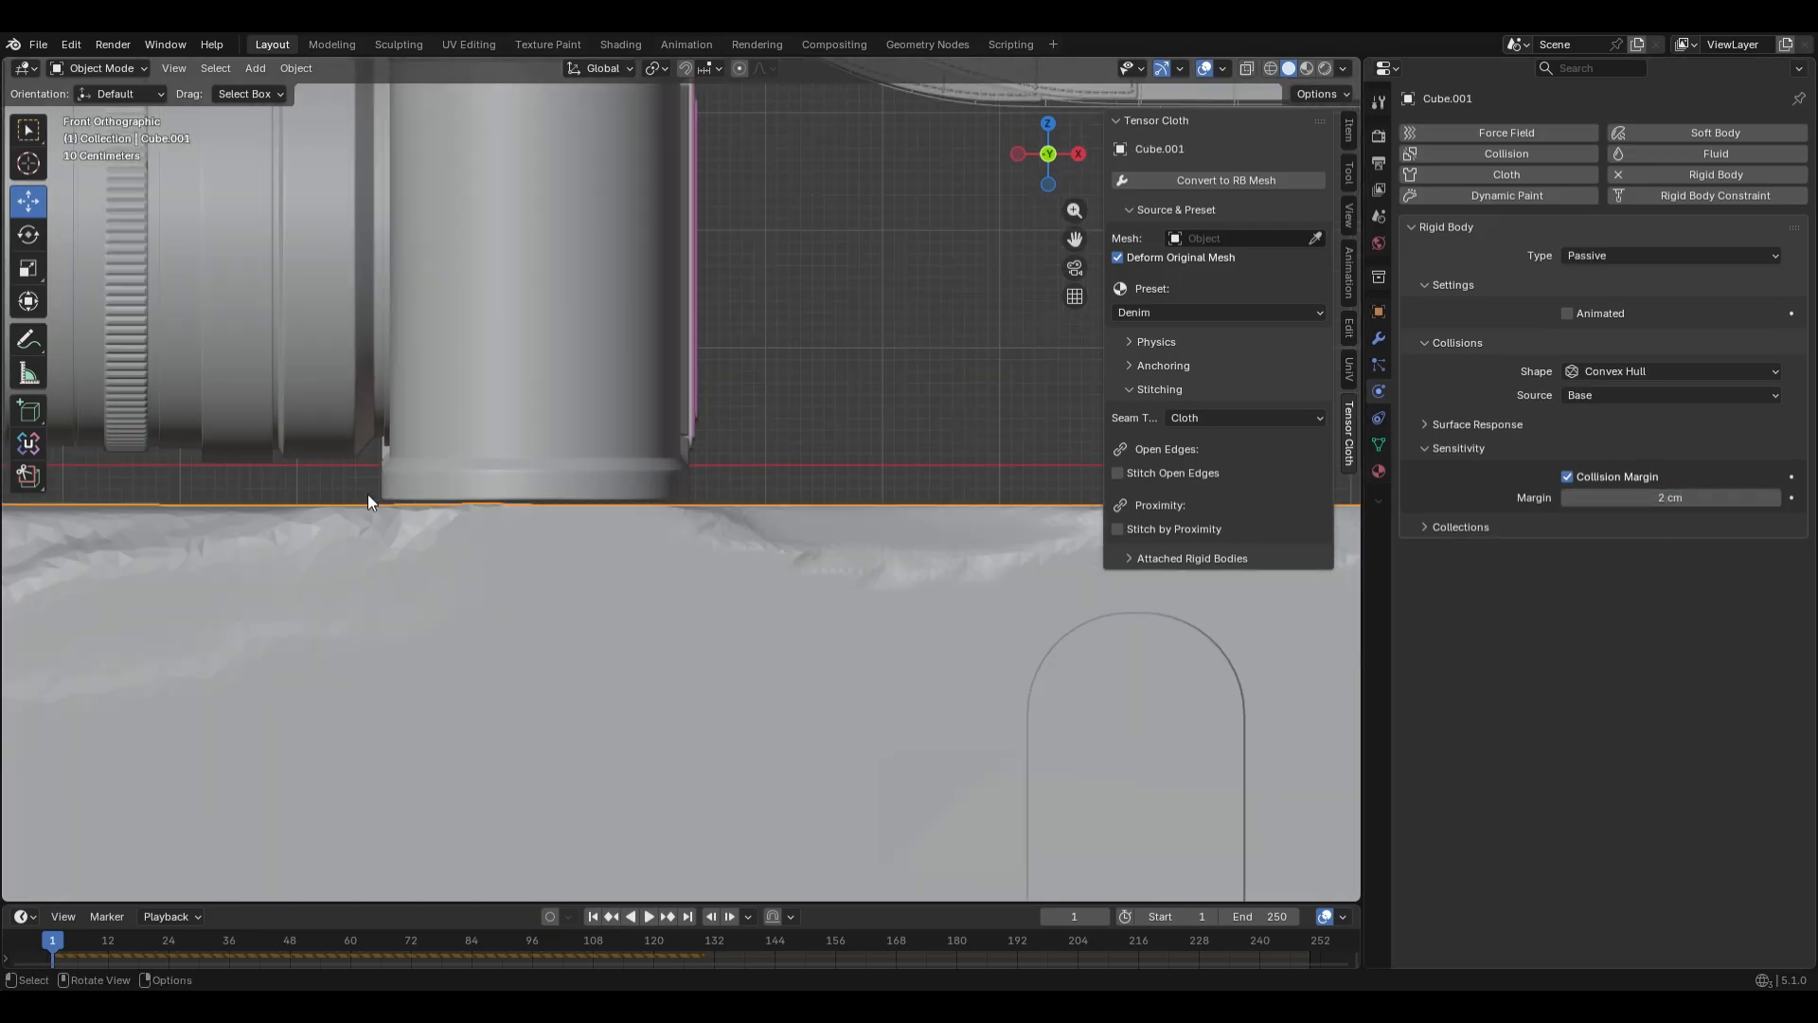
Set the rigid body collision margin of the camera Box004.001 to 1 cm and play the simulation from the start
click(595, 917)
click(572, 440)
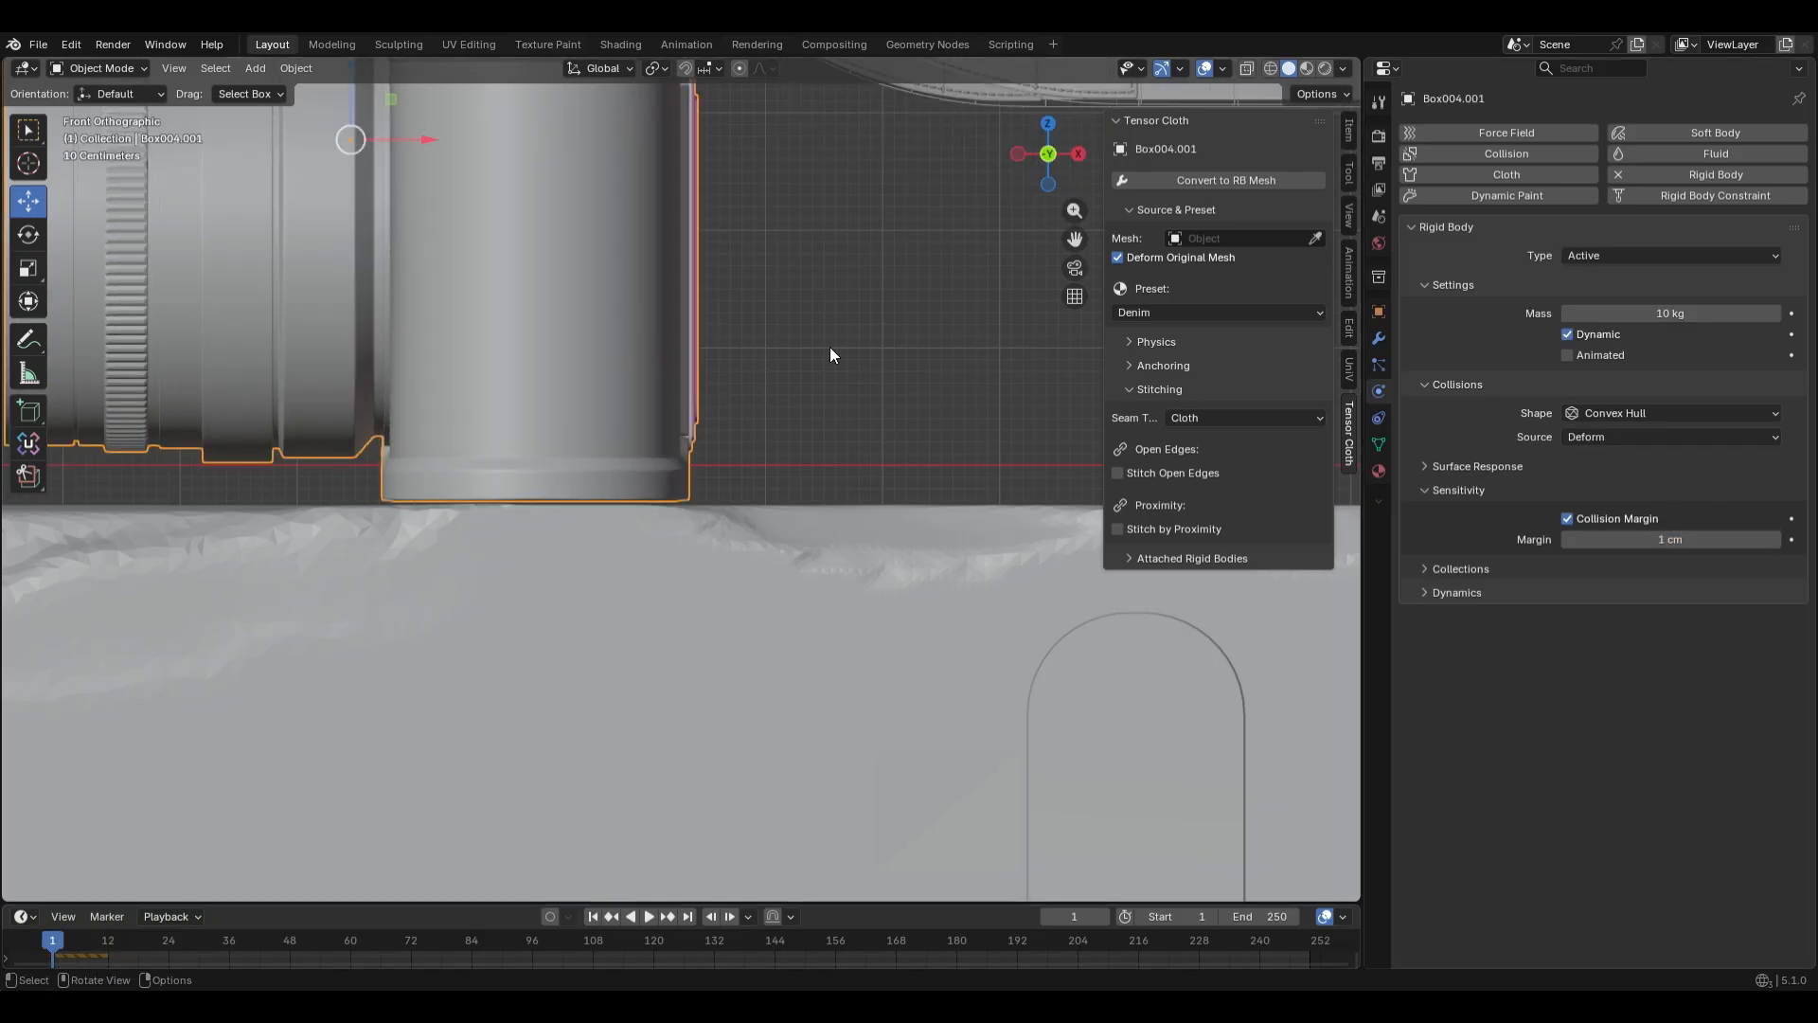
key(space)
Play the fall in a perspective view of the whole camera and table, and return to the first frame
scroll(599, 662, down, 3)
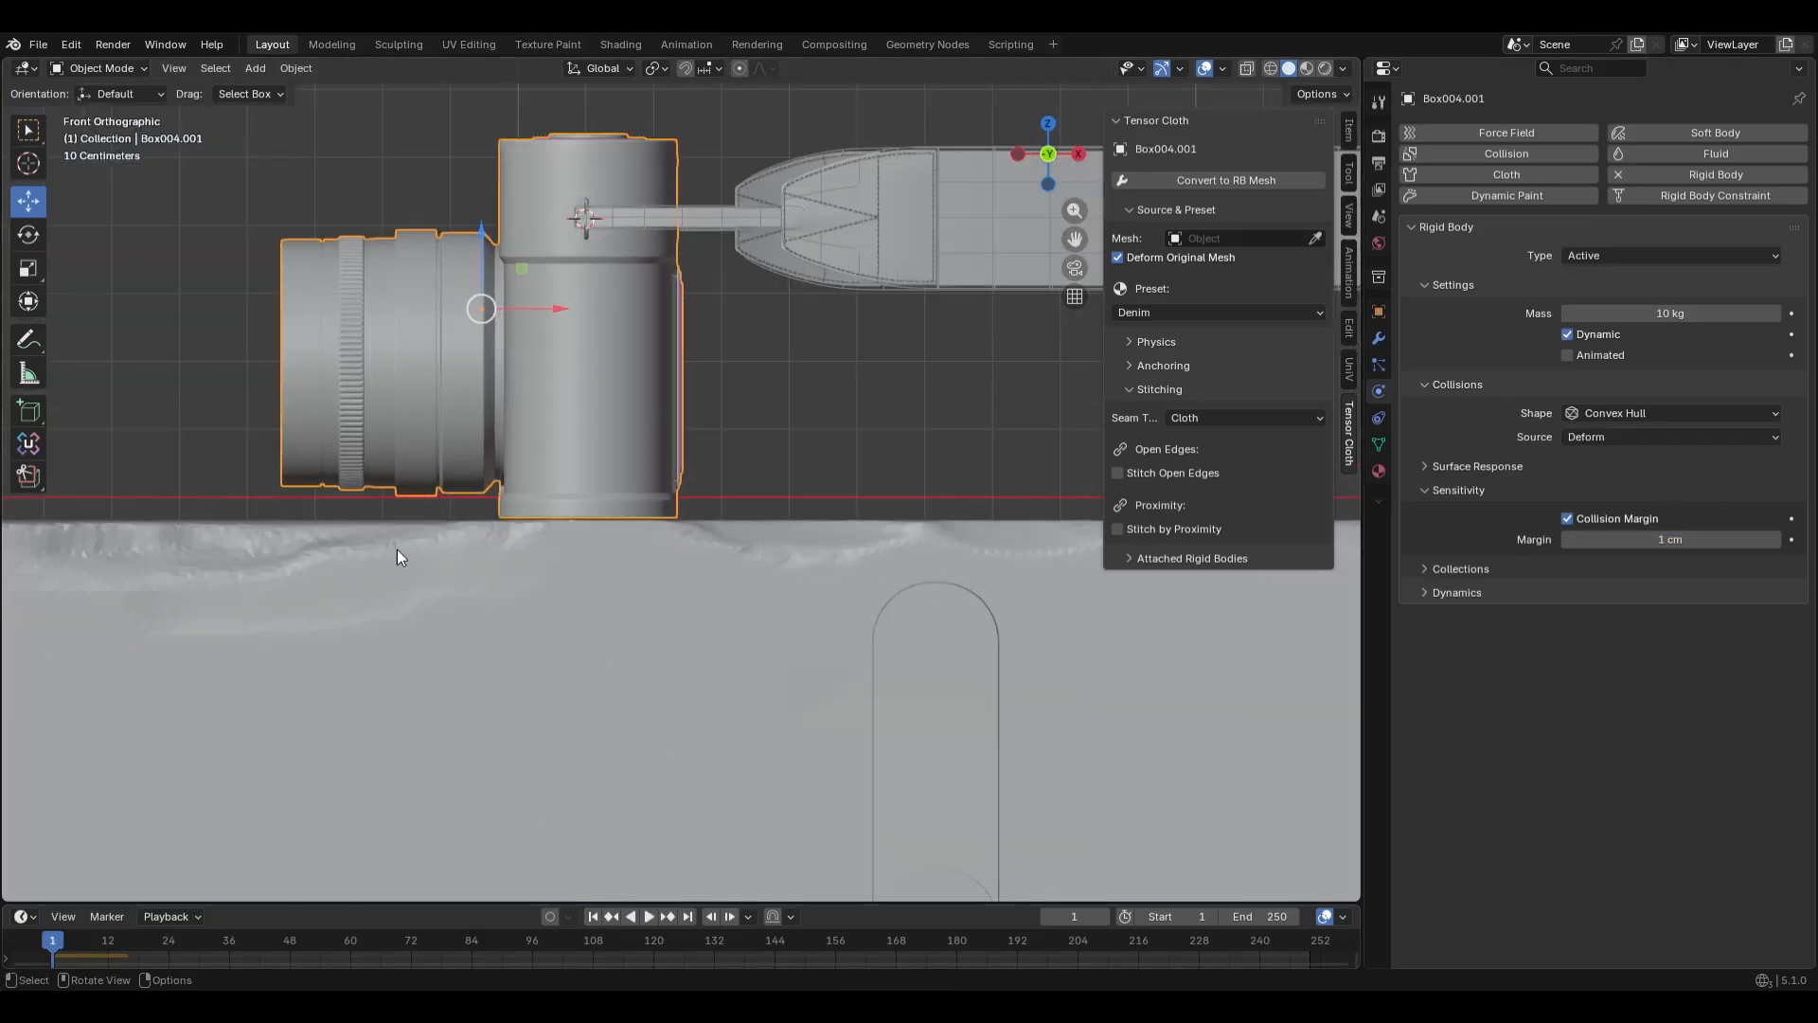
middle_drag(396, 549, 676, 582)
key(space)
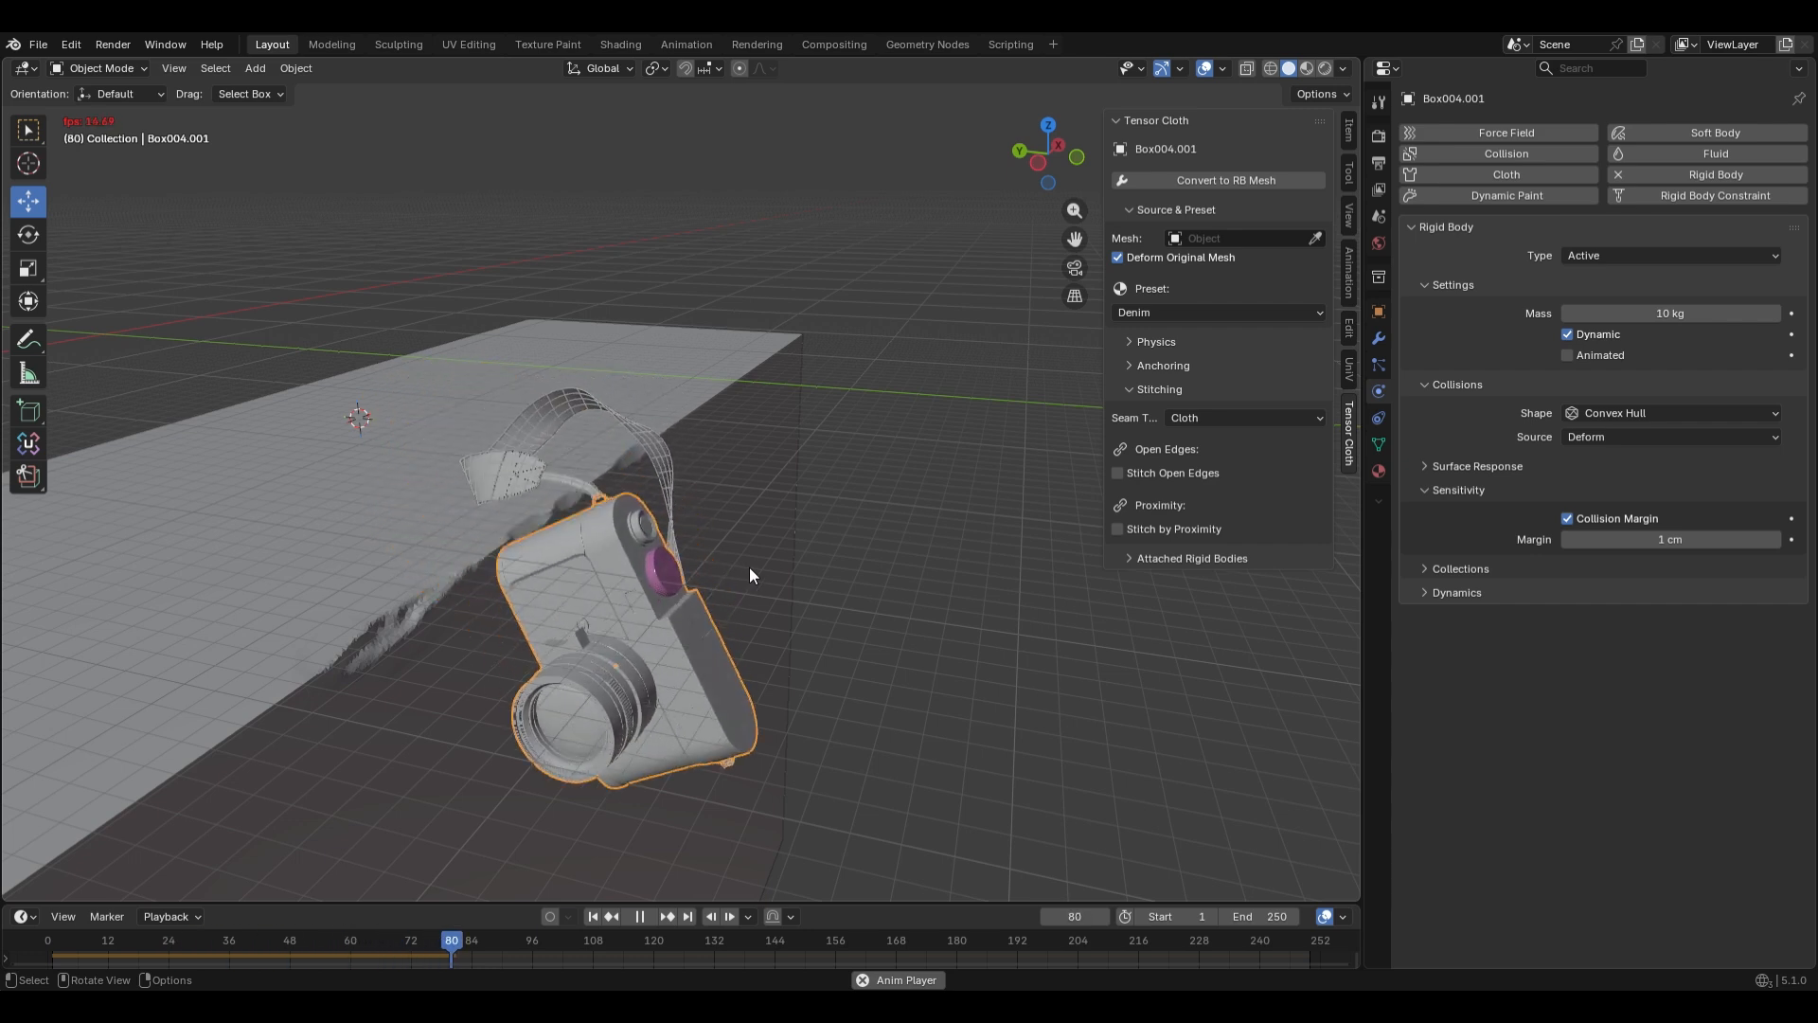
key(space)
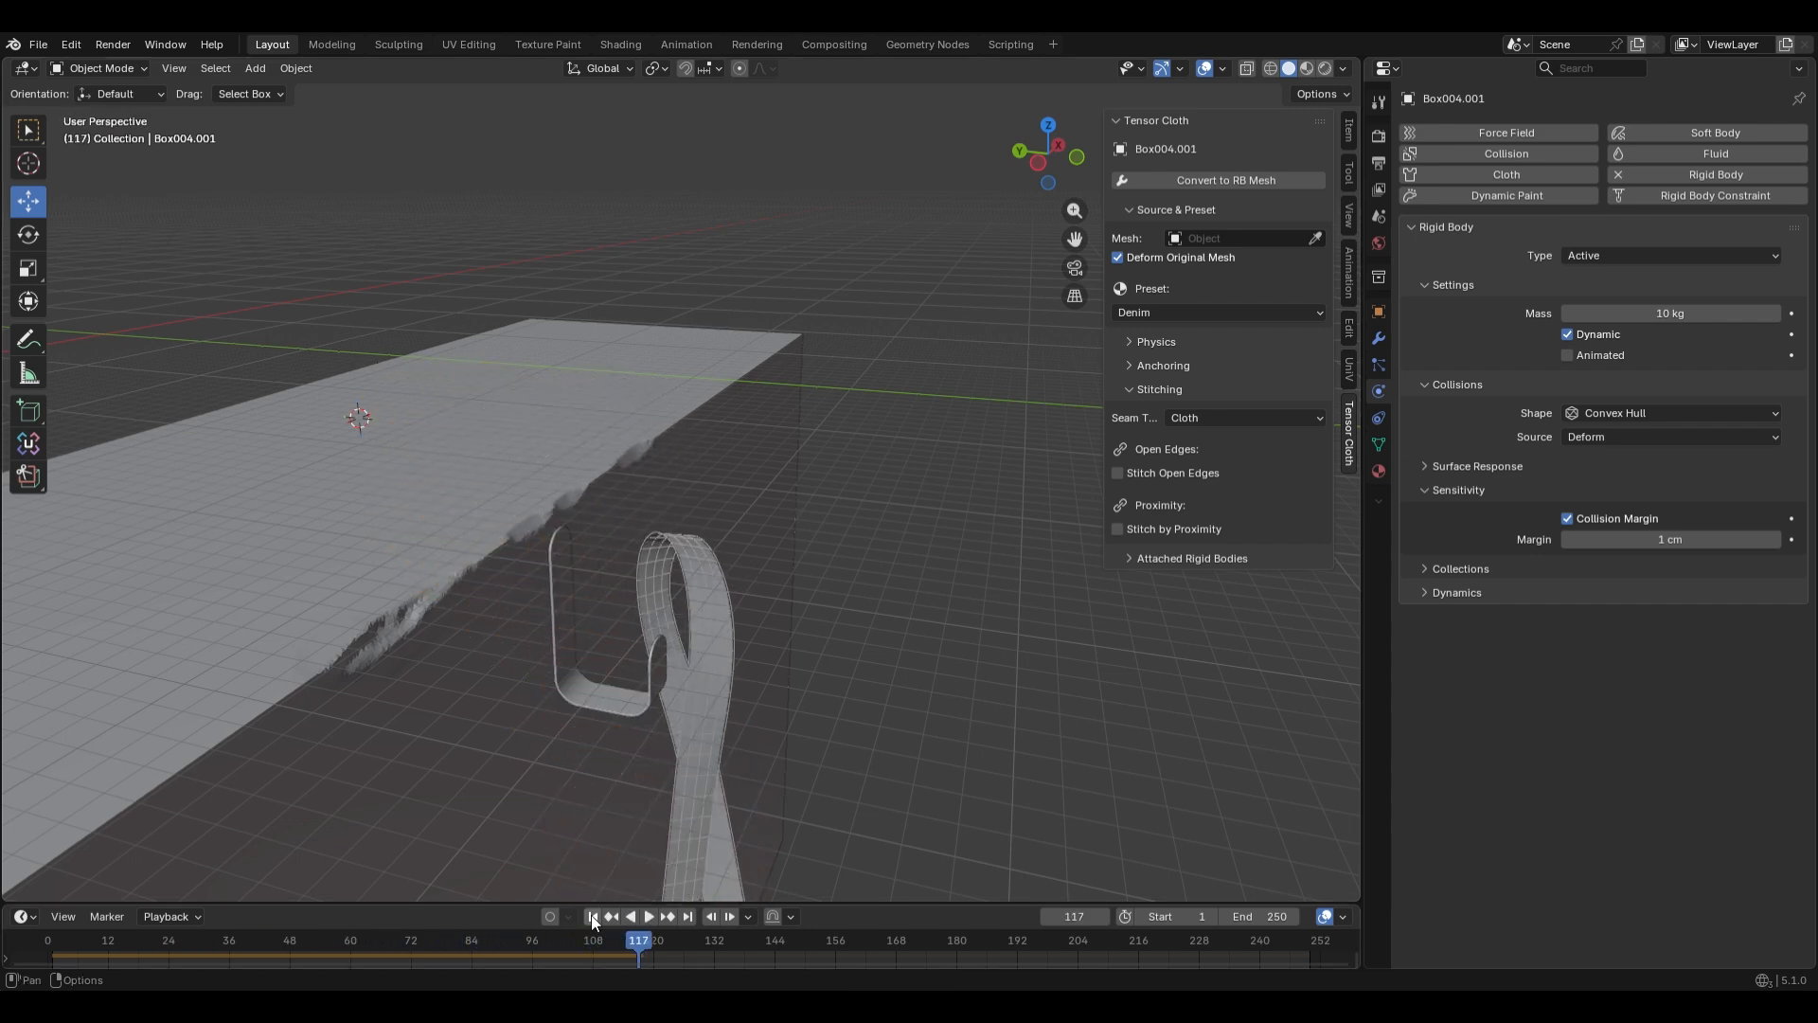
click(592, 915)
Move the table and the hook Plane.003 together about -52 cm along Y
click(563, 636)
shift+click(572, 669)
key(KP_7)
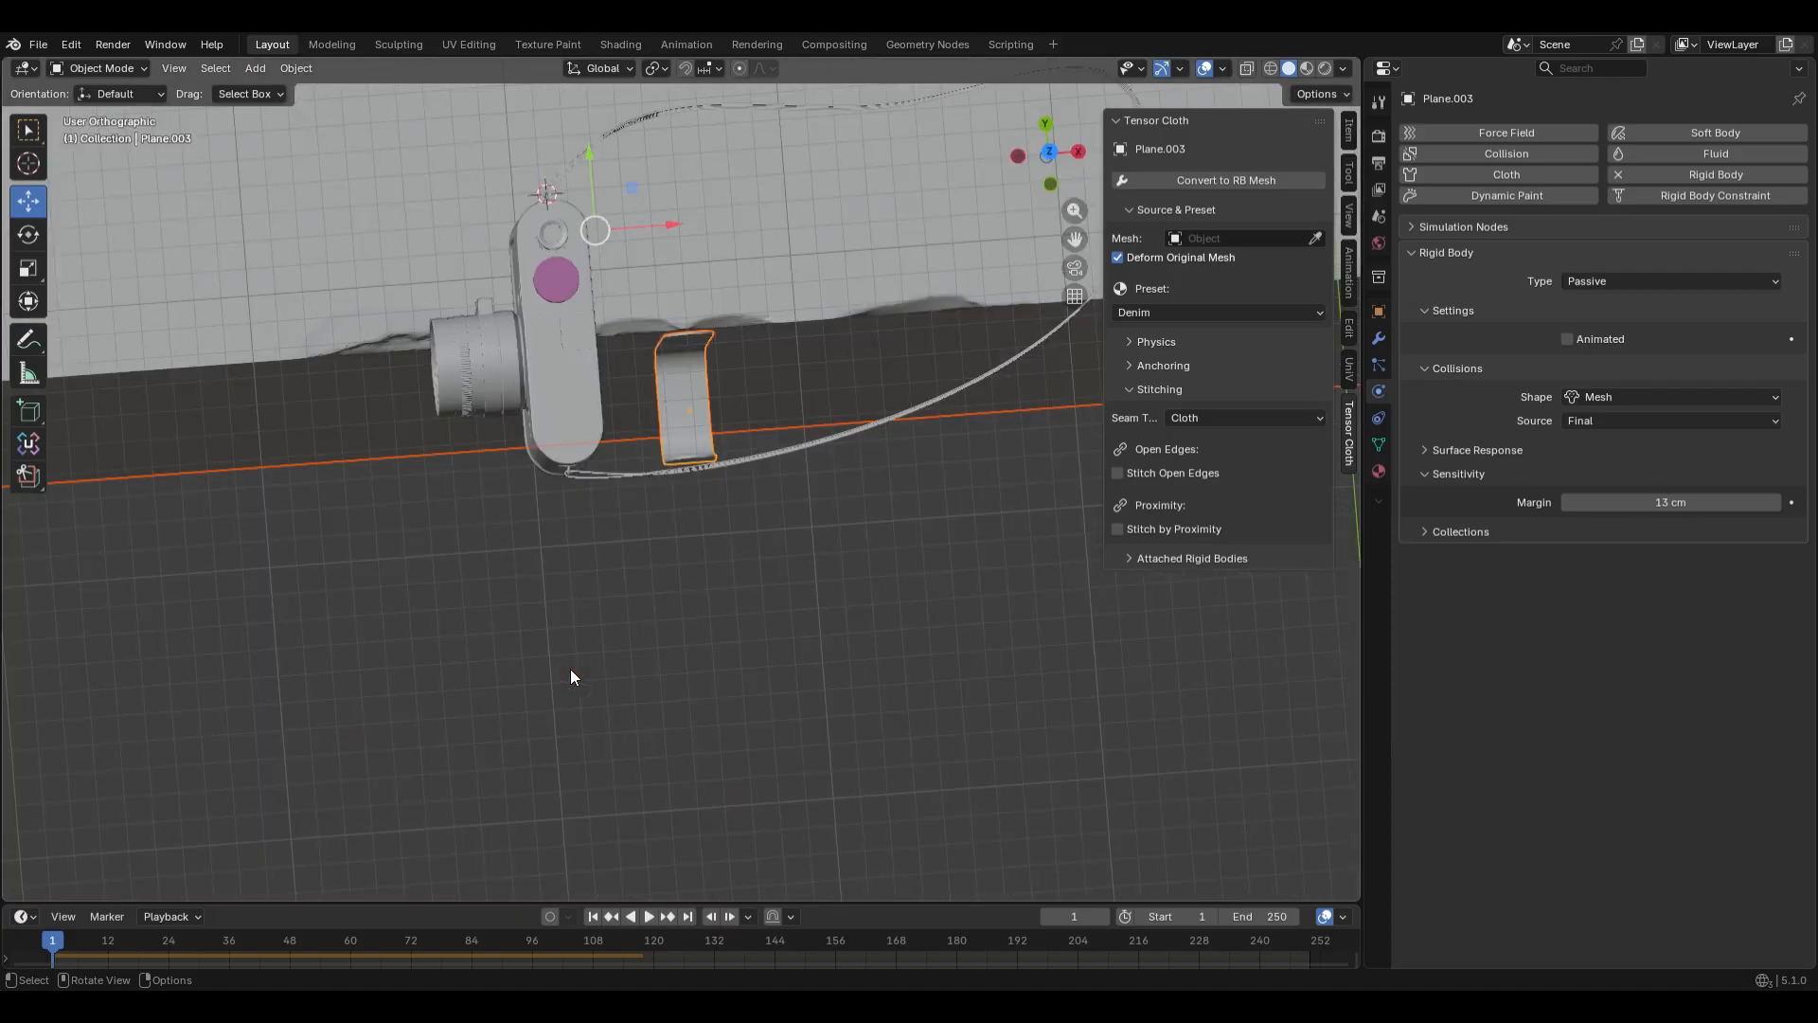
key(g)
key(y)
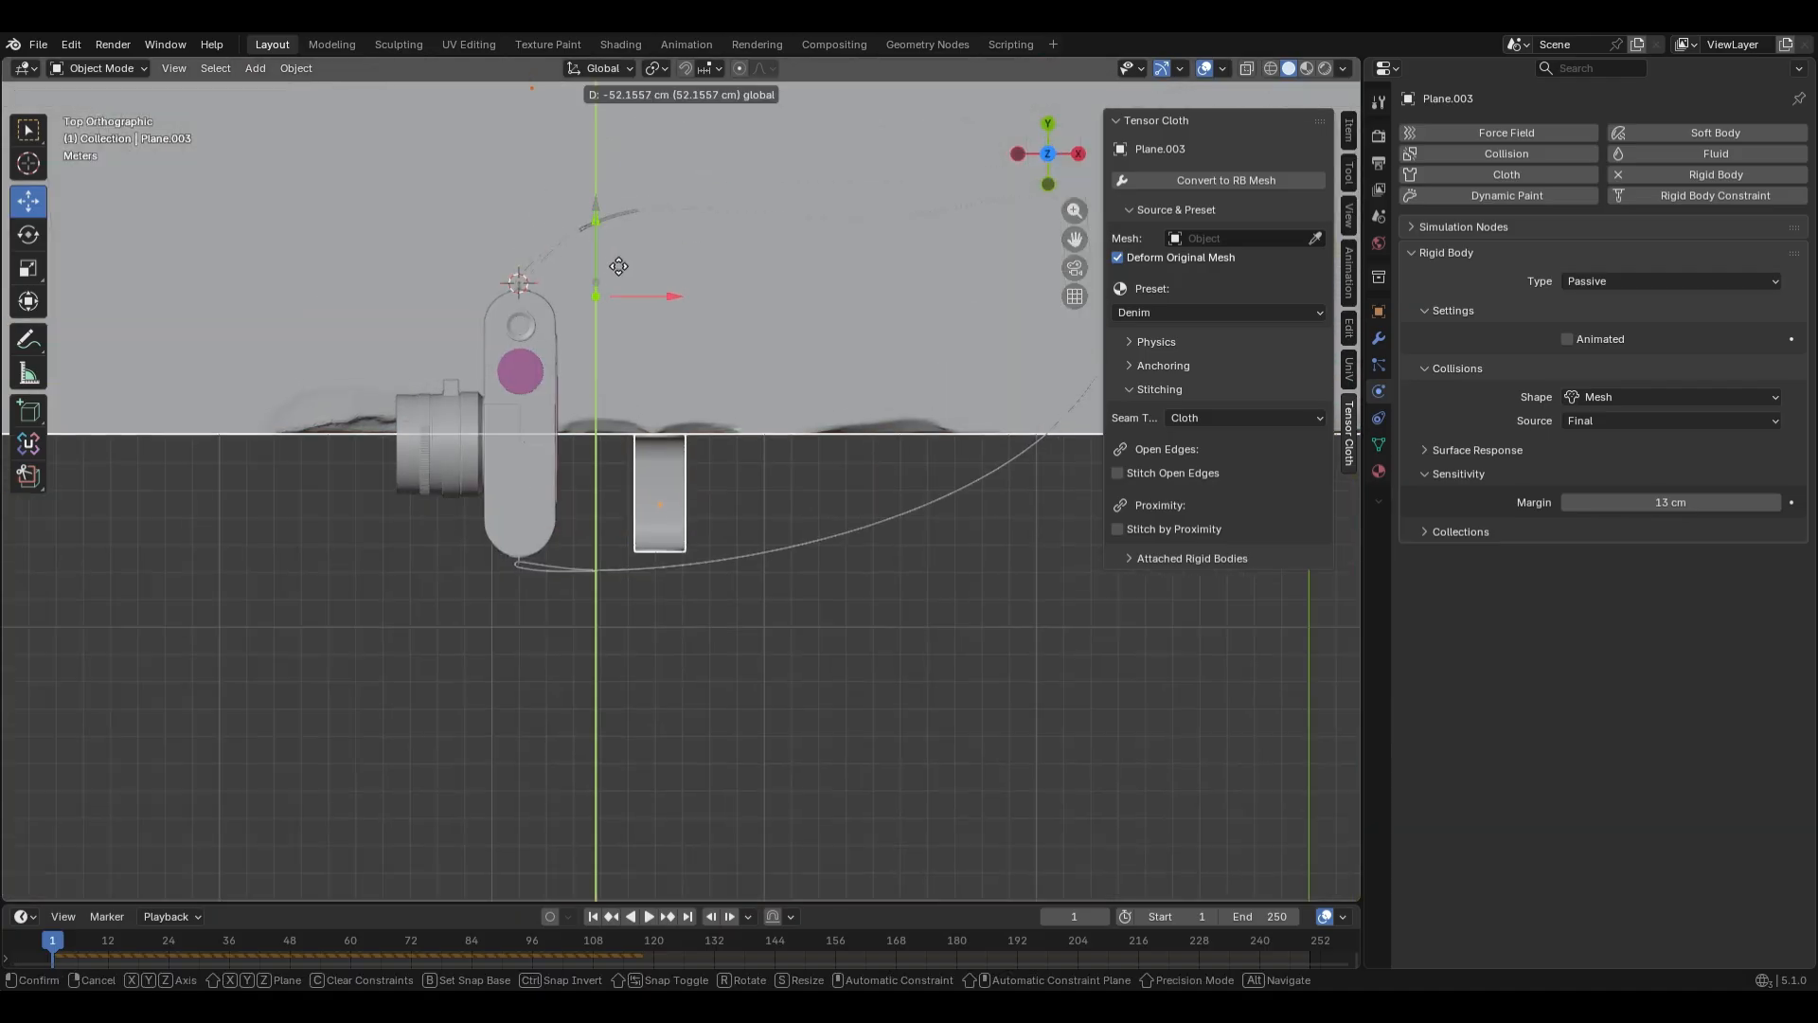
click(618, 266)
Select the strap cage cinghia simulaz.001 and delete its Tensor Cloth rigid-body mesh
middle_drag(615, 644, 795, 445)
scroll(514, 561, up, 5)
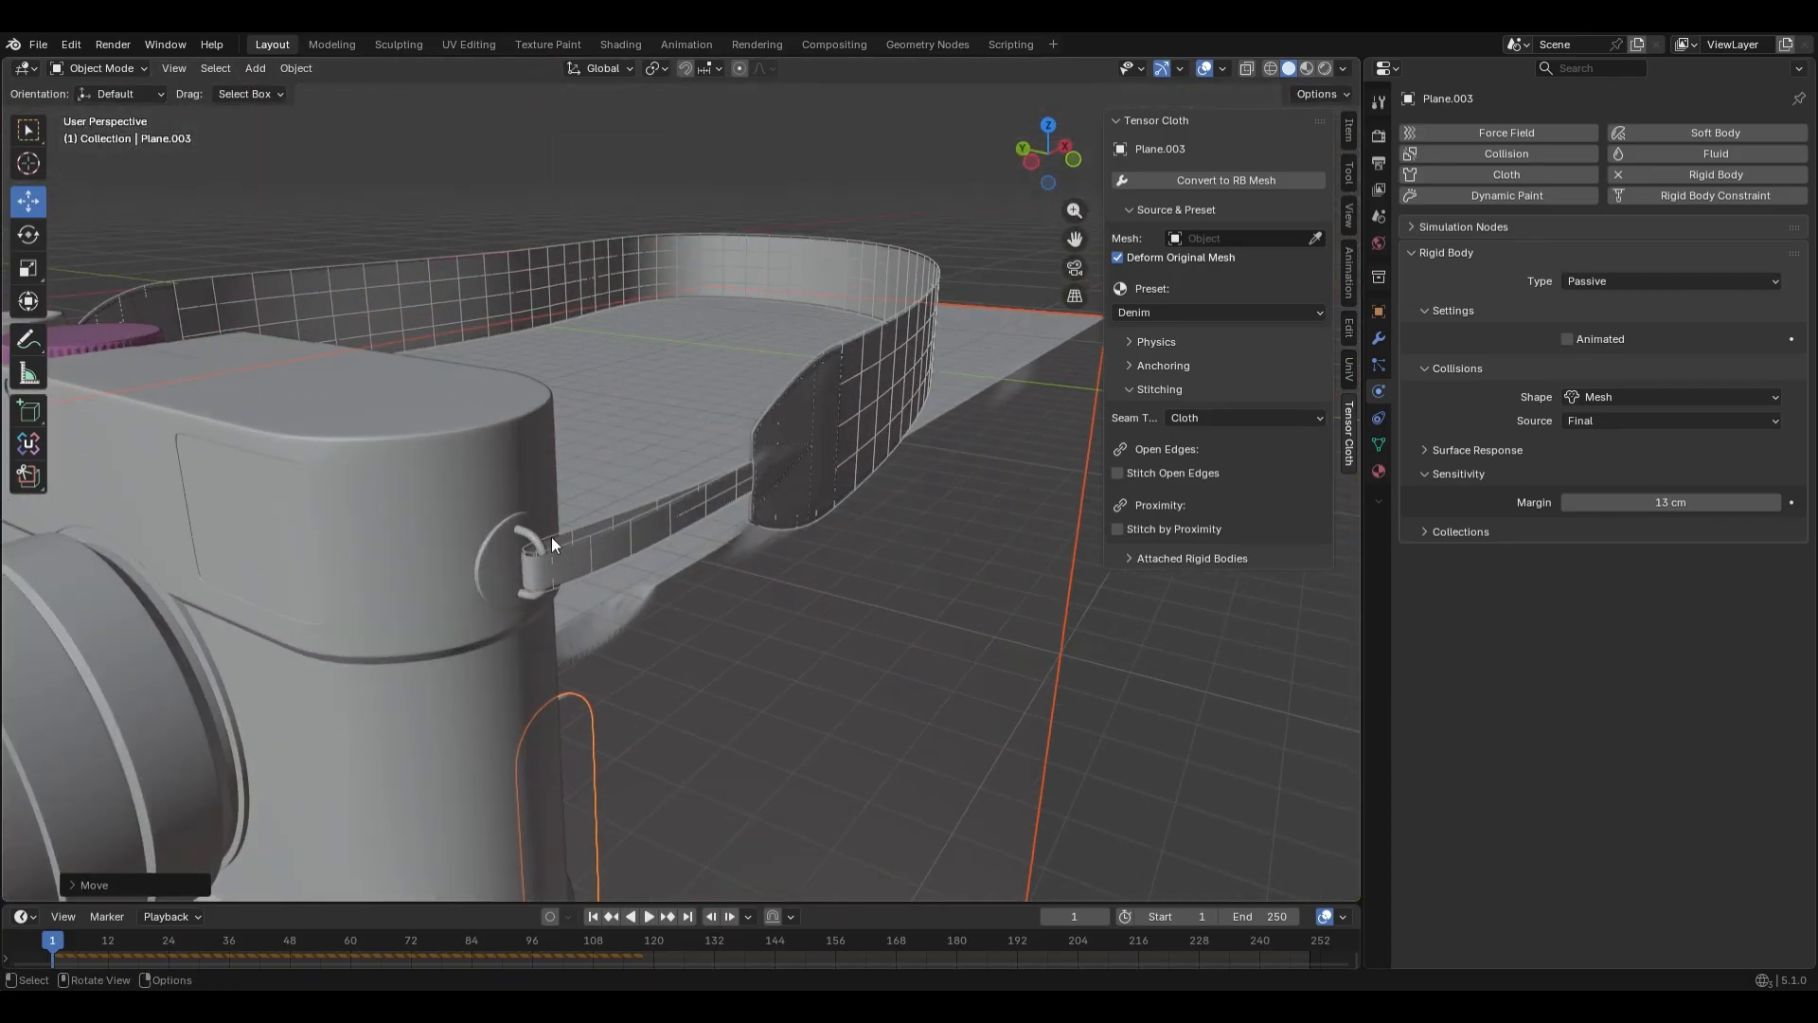
click(468, 509)
scroll(540, 547, up, 6)
click(502, 559)
scroll(482, 572, down, 4)
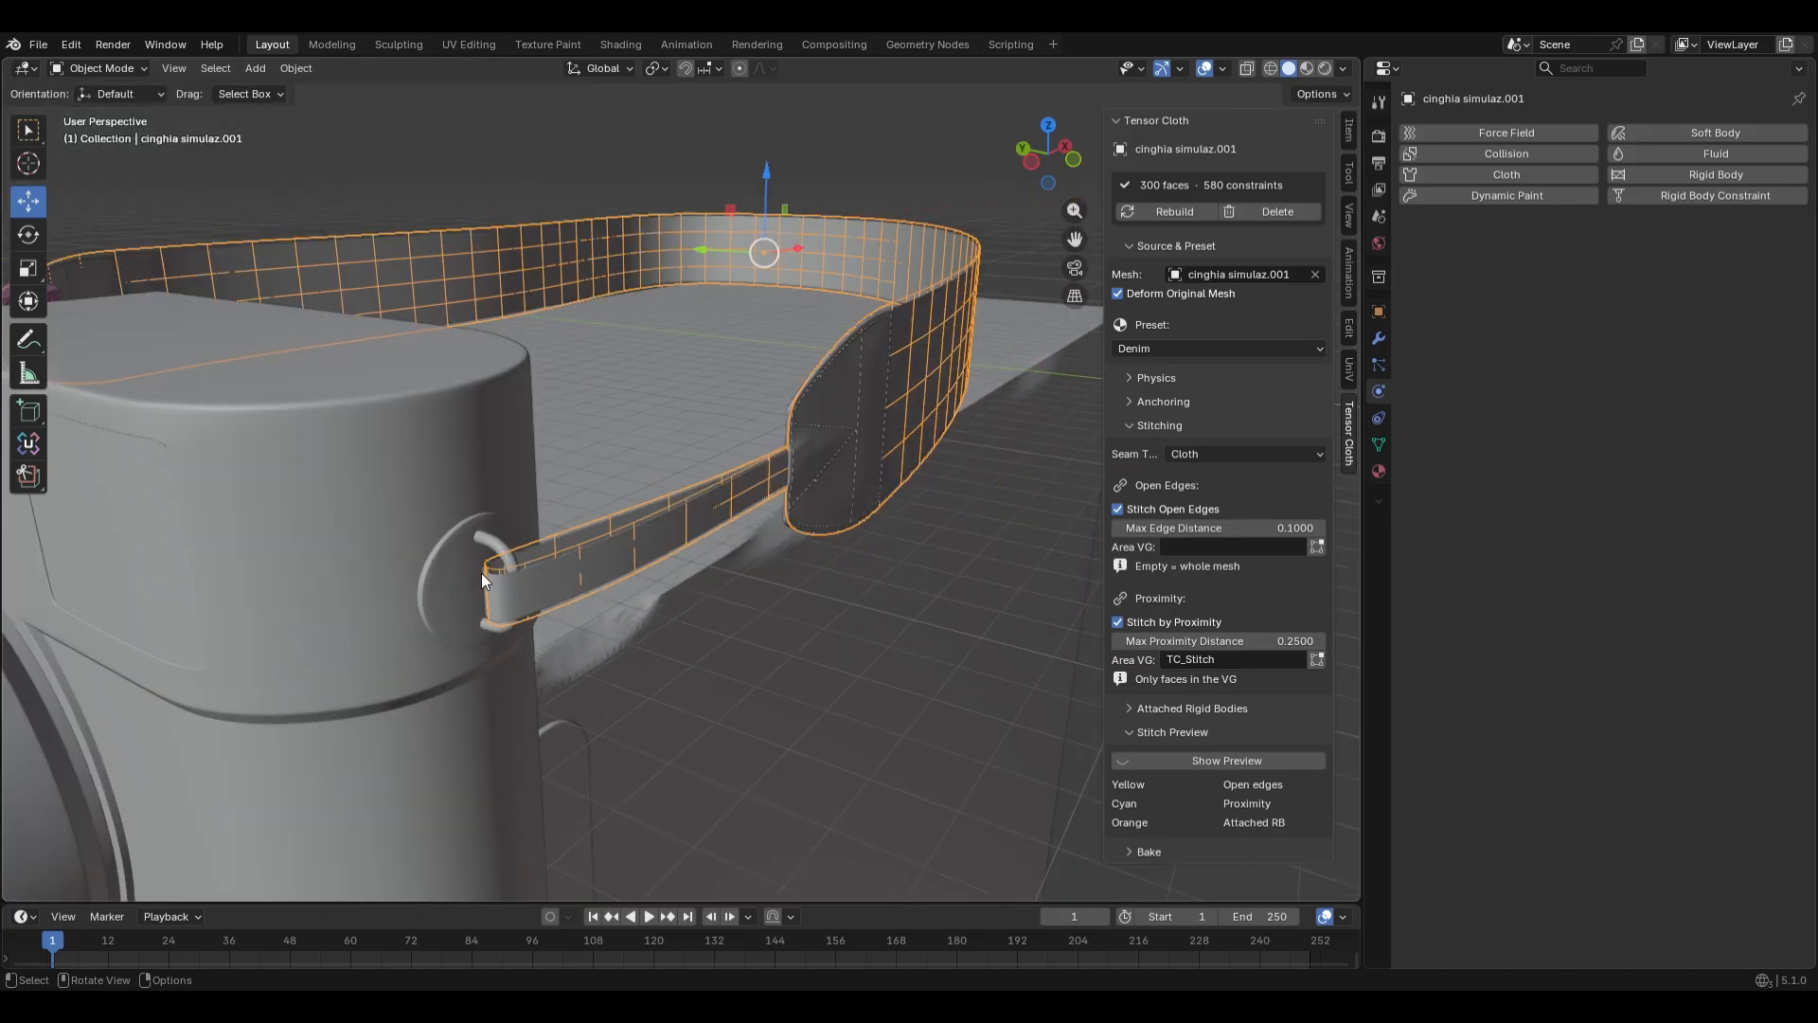
scroll(481, 572, down, 3)
click(1276, 213)
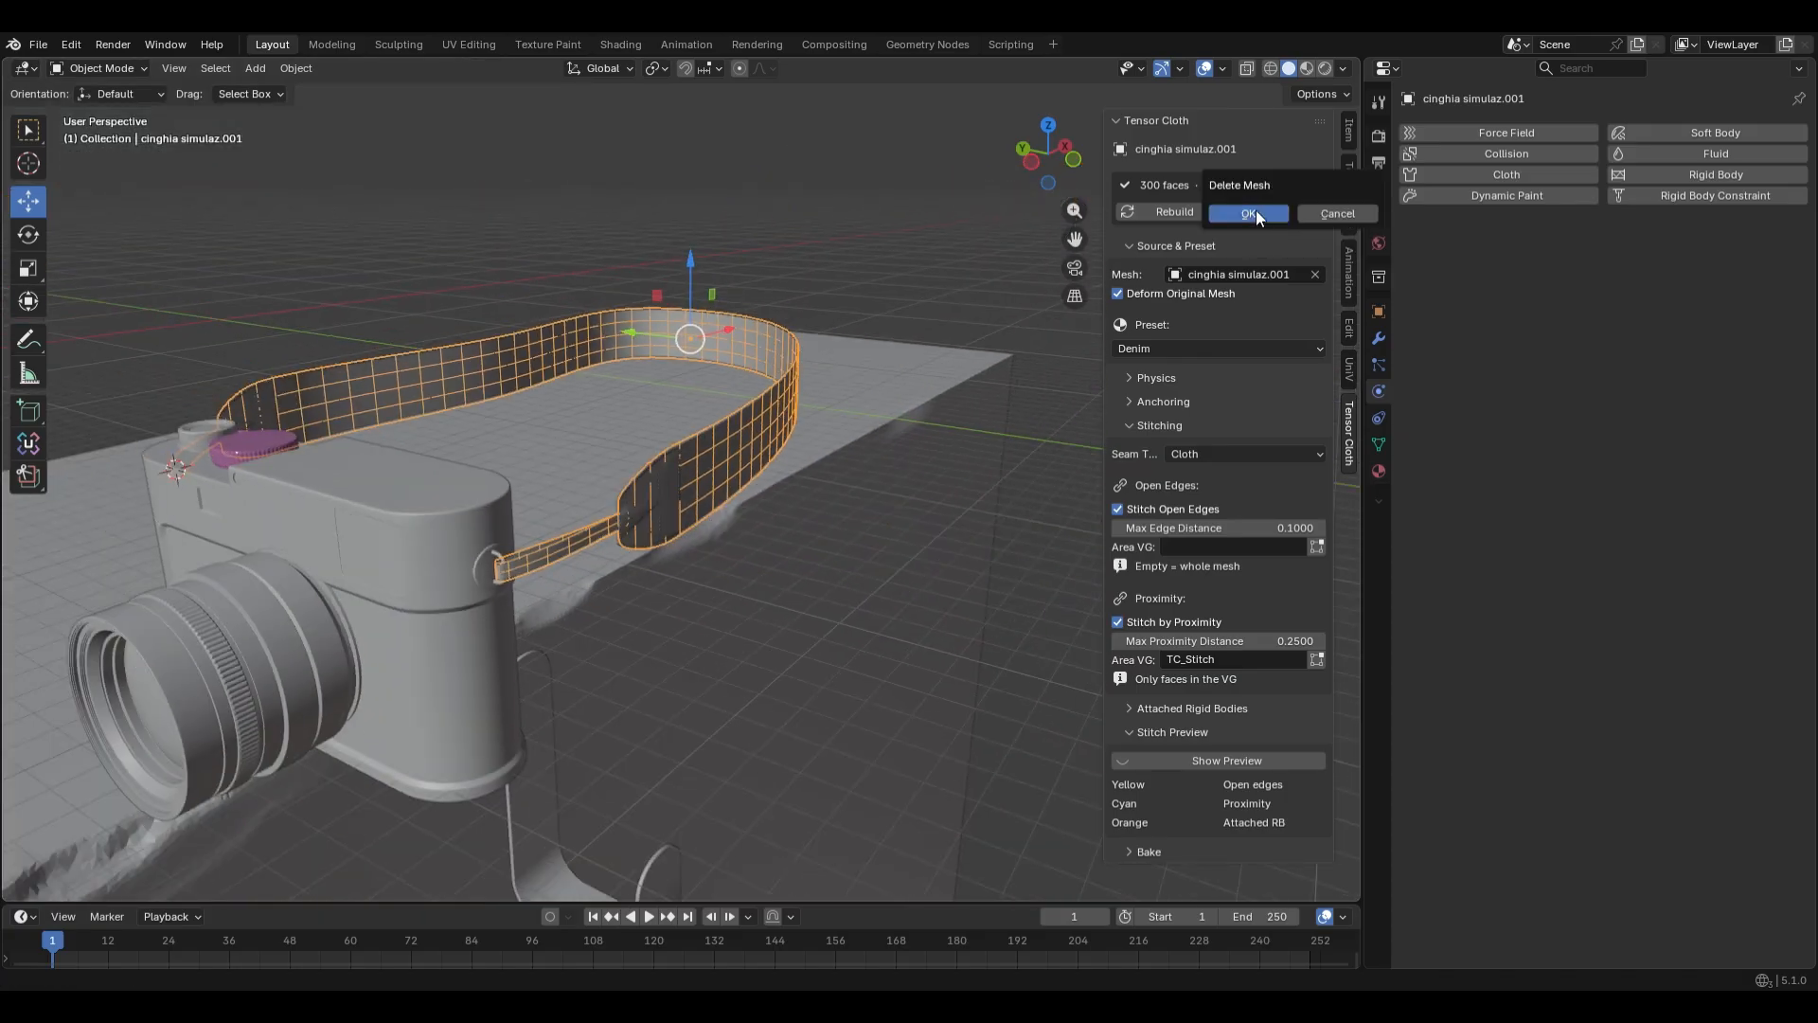
click(1256, 210)
Rotate the camera Box004.001 with its strap slightly counterclockwise seen from above and move it along Y toward the table
scroll(458, 566, up, 3)
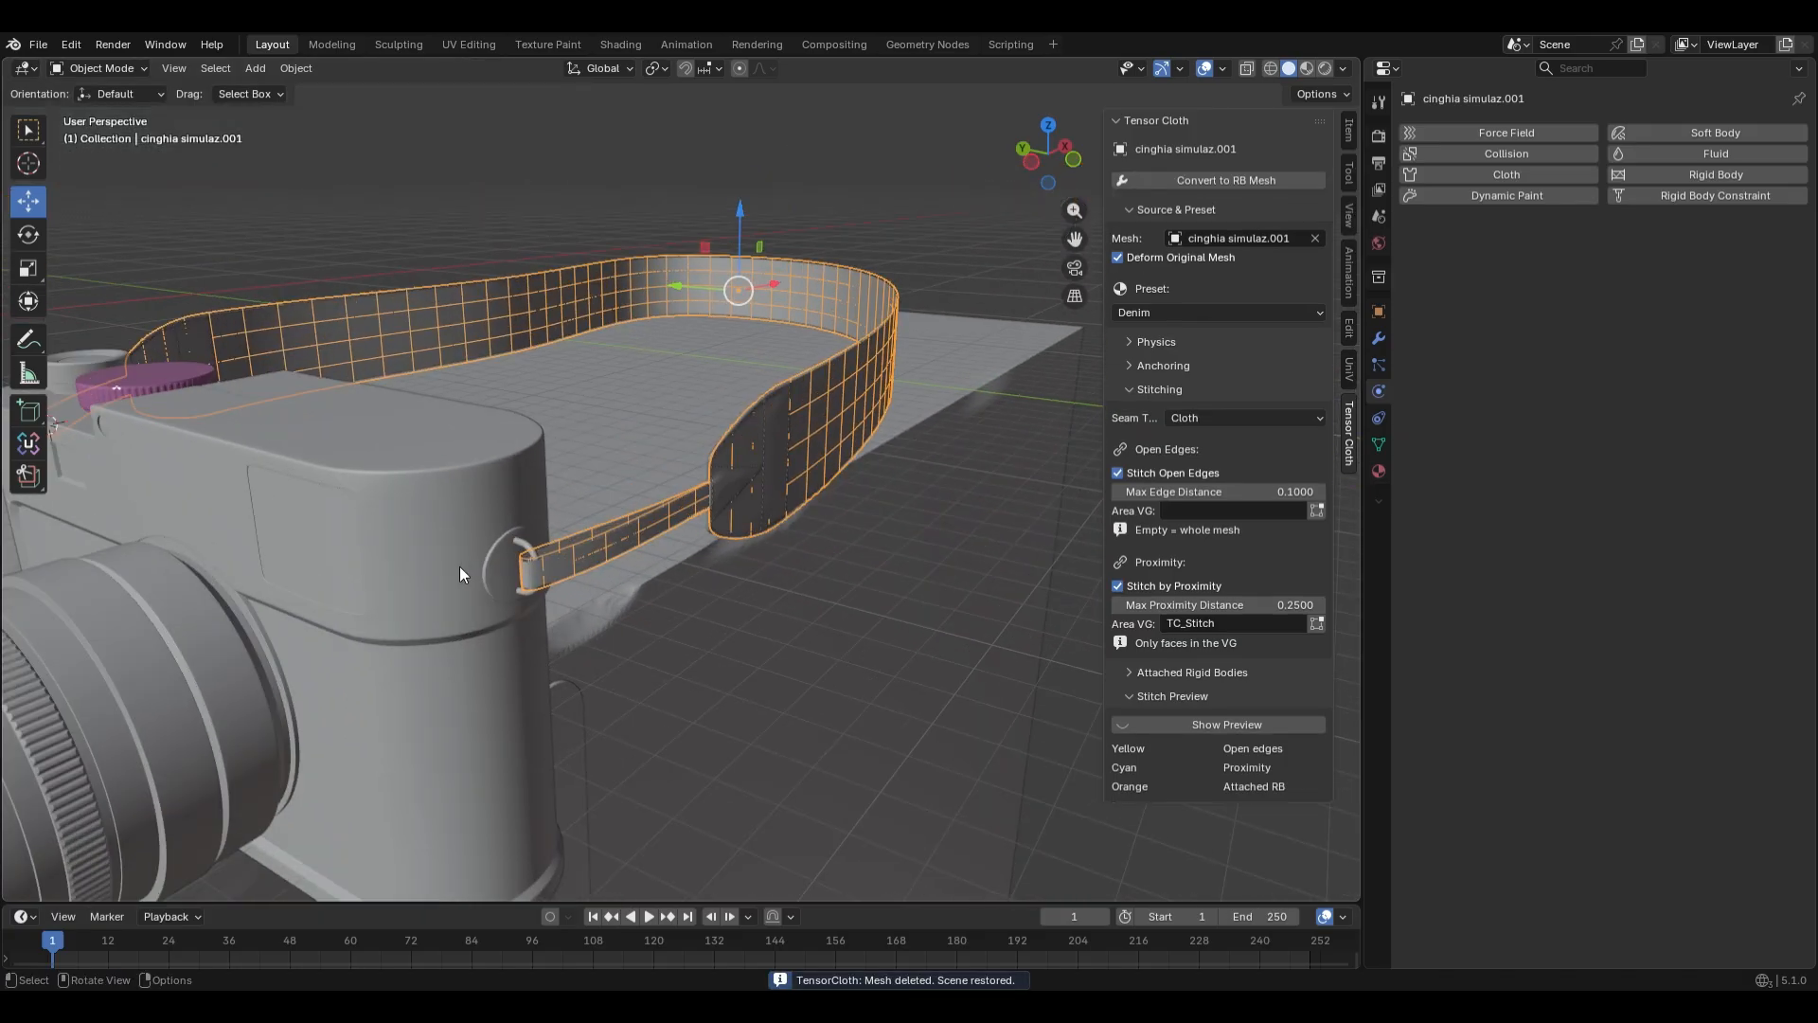
click(445, 561)
key(KP_7)
scroll(640, 447, down, 8)
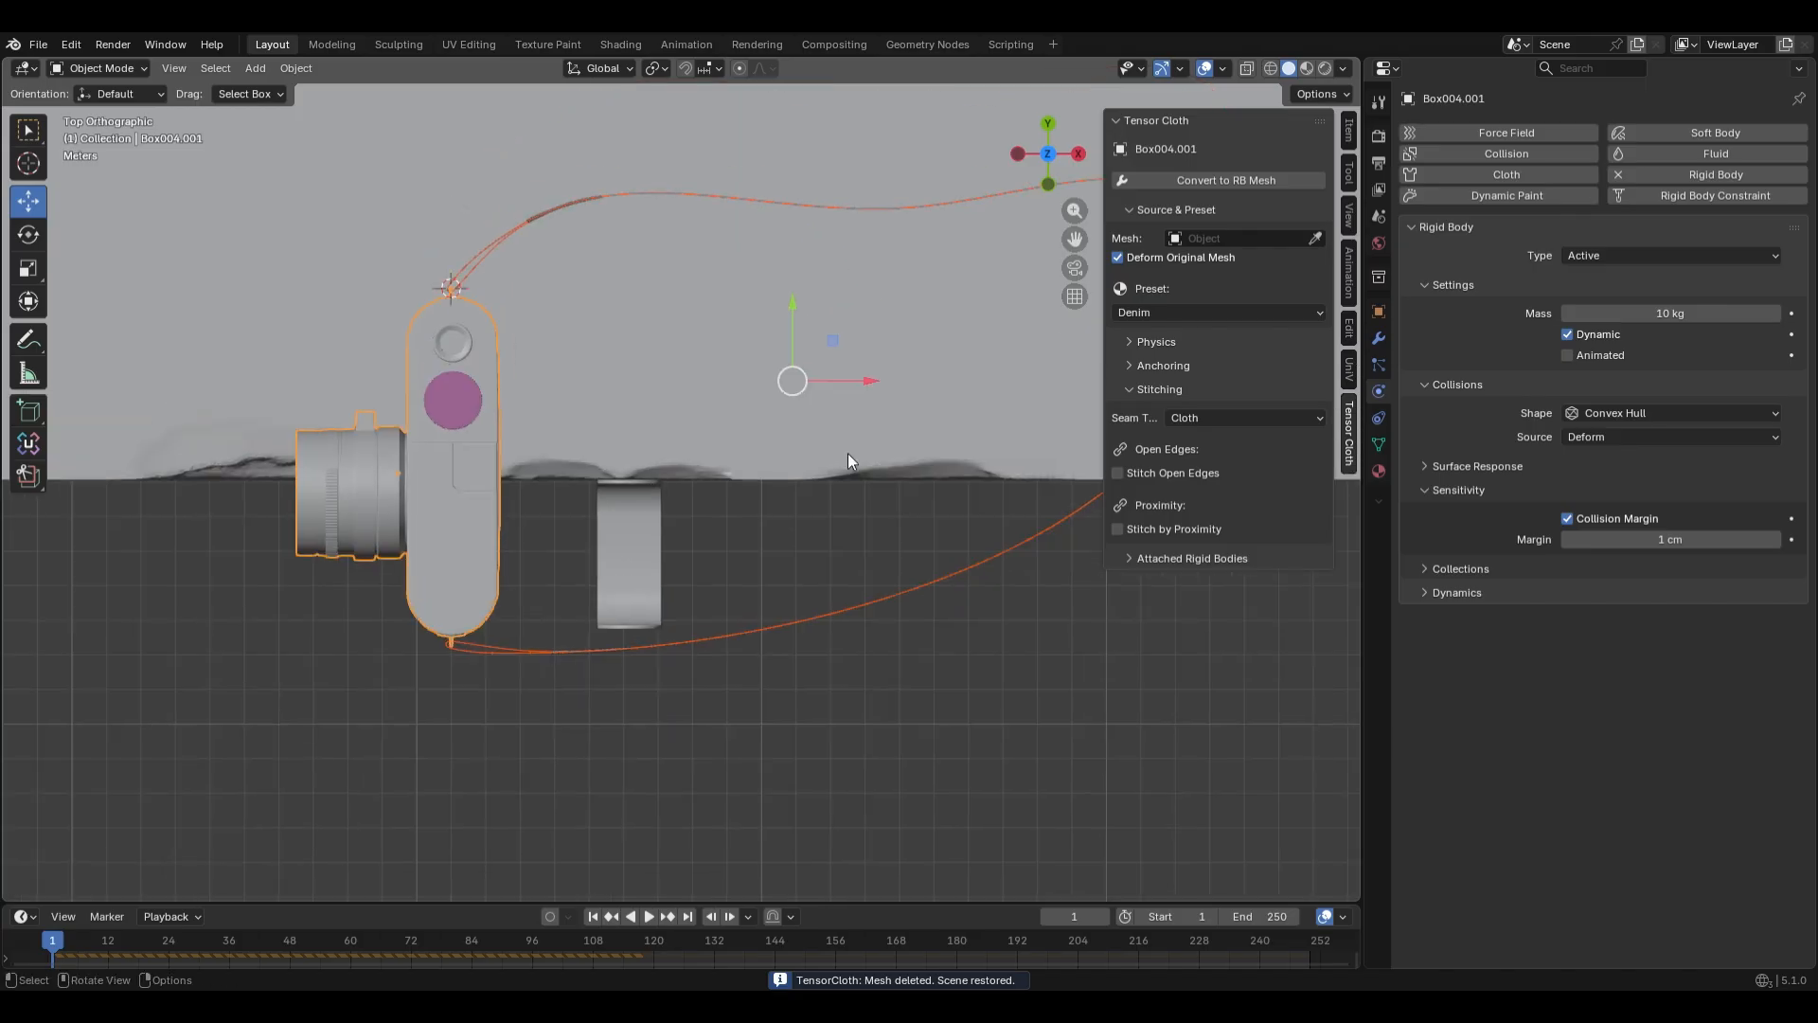
click(881, 371)
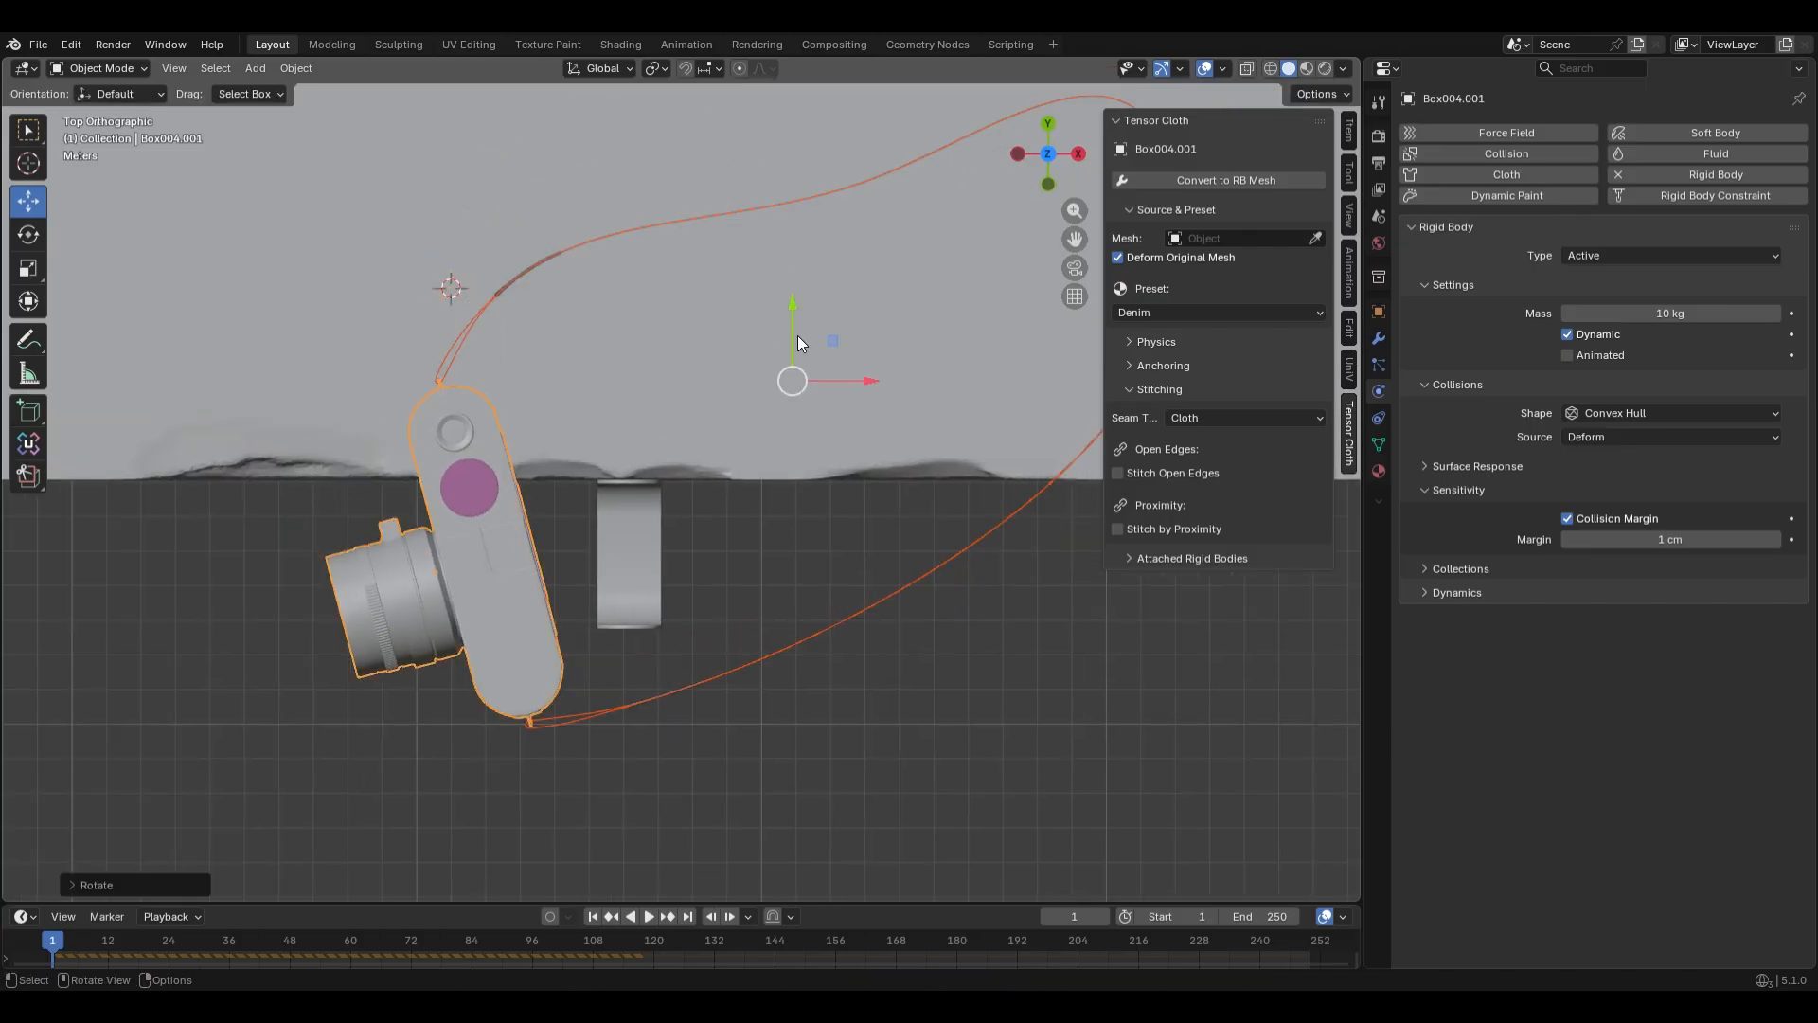
key(g)
key(y)
drag(816, 275, 846, 320)
Rebuild the strap cage as a Tensor Cloth rigid-body mesh and play the simulation with the new camera placement
middle_drag(718, 430, 565, 461)
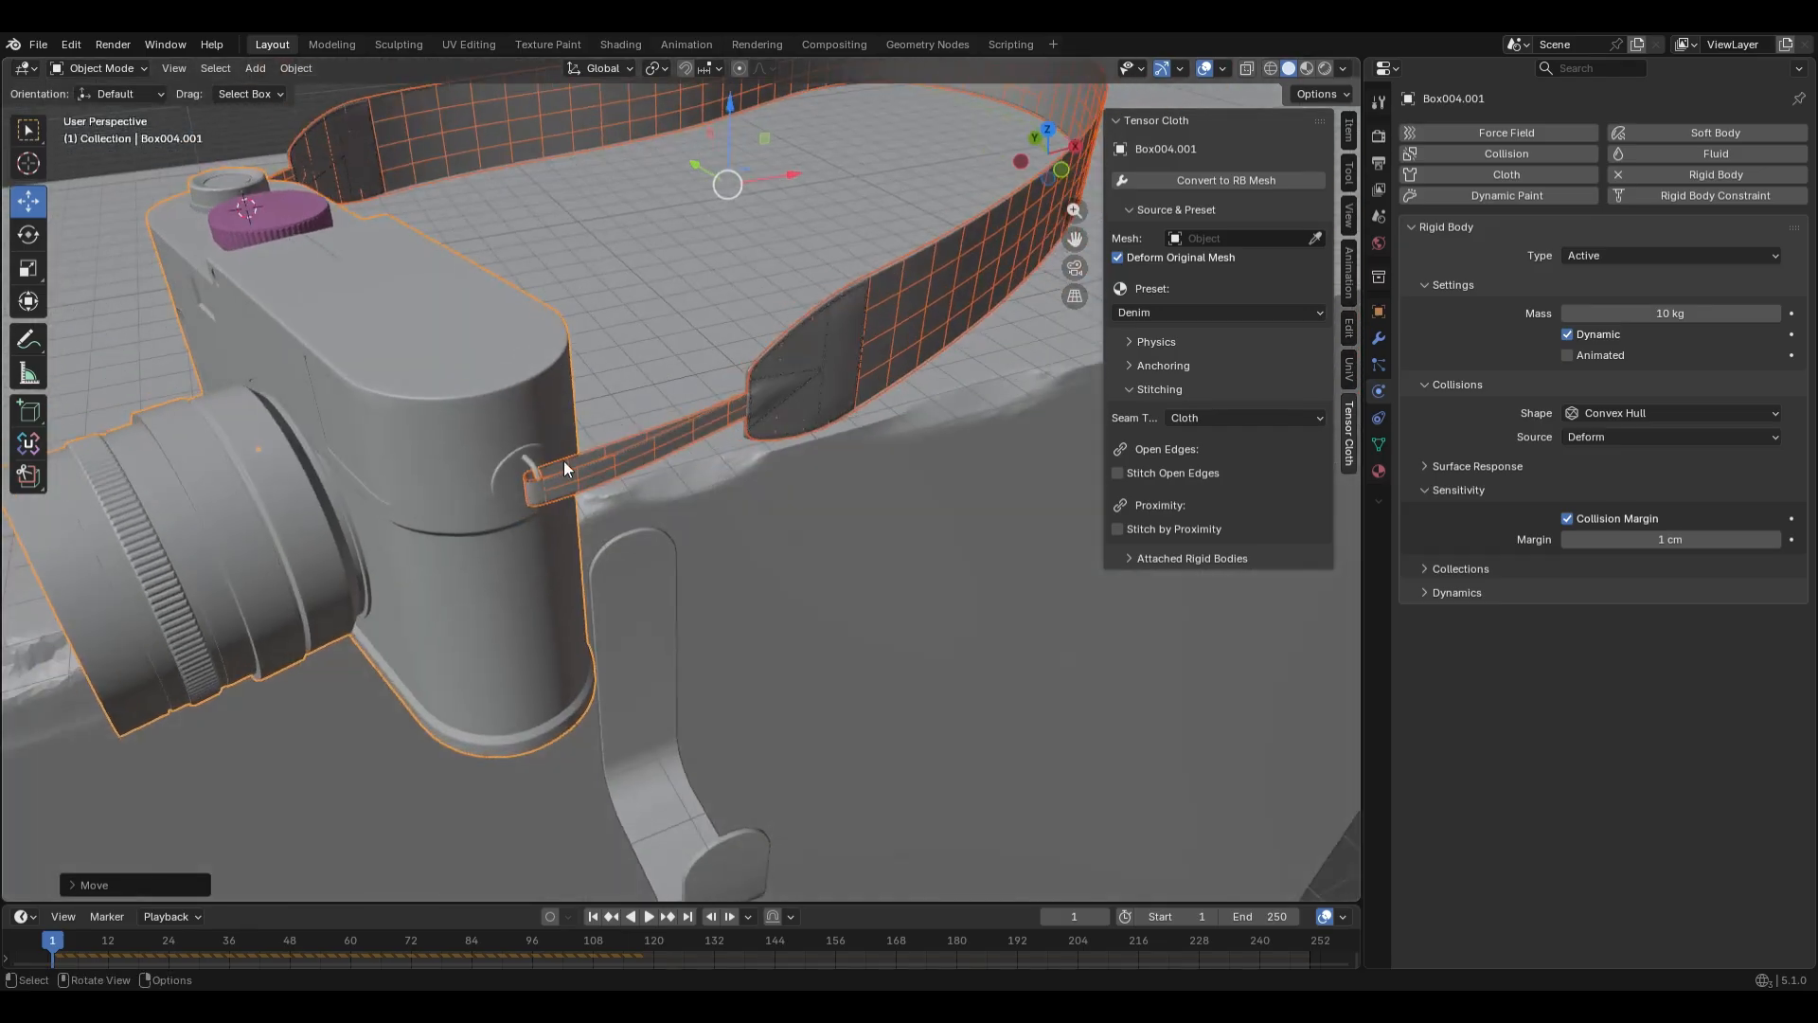
scroll(521, 475, up, 5)
click(519, 475)
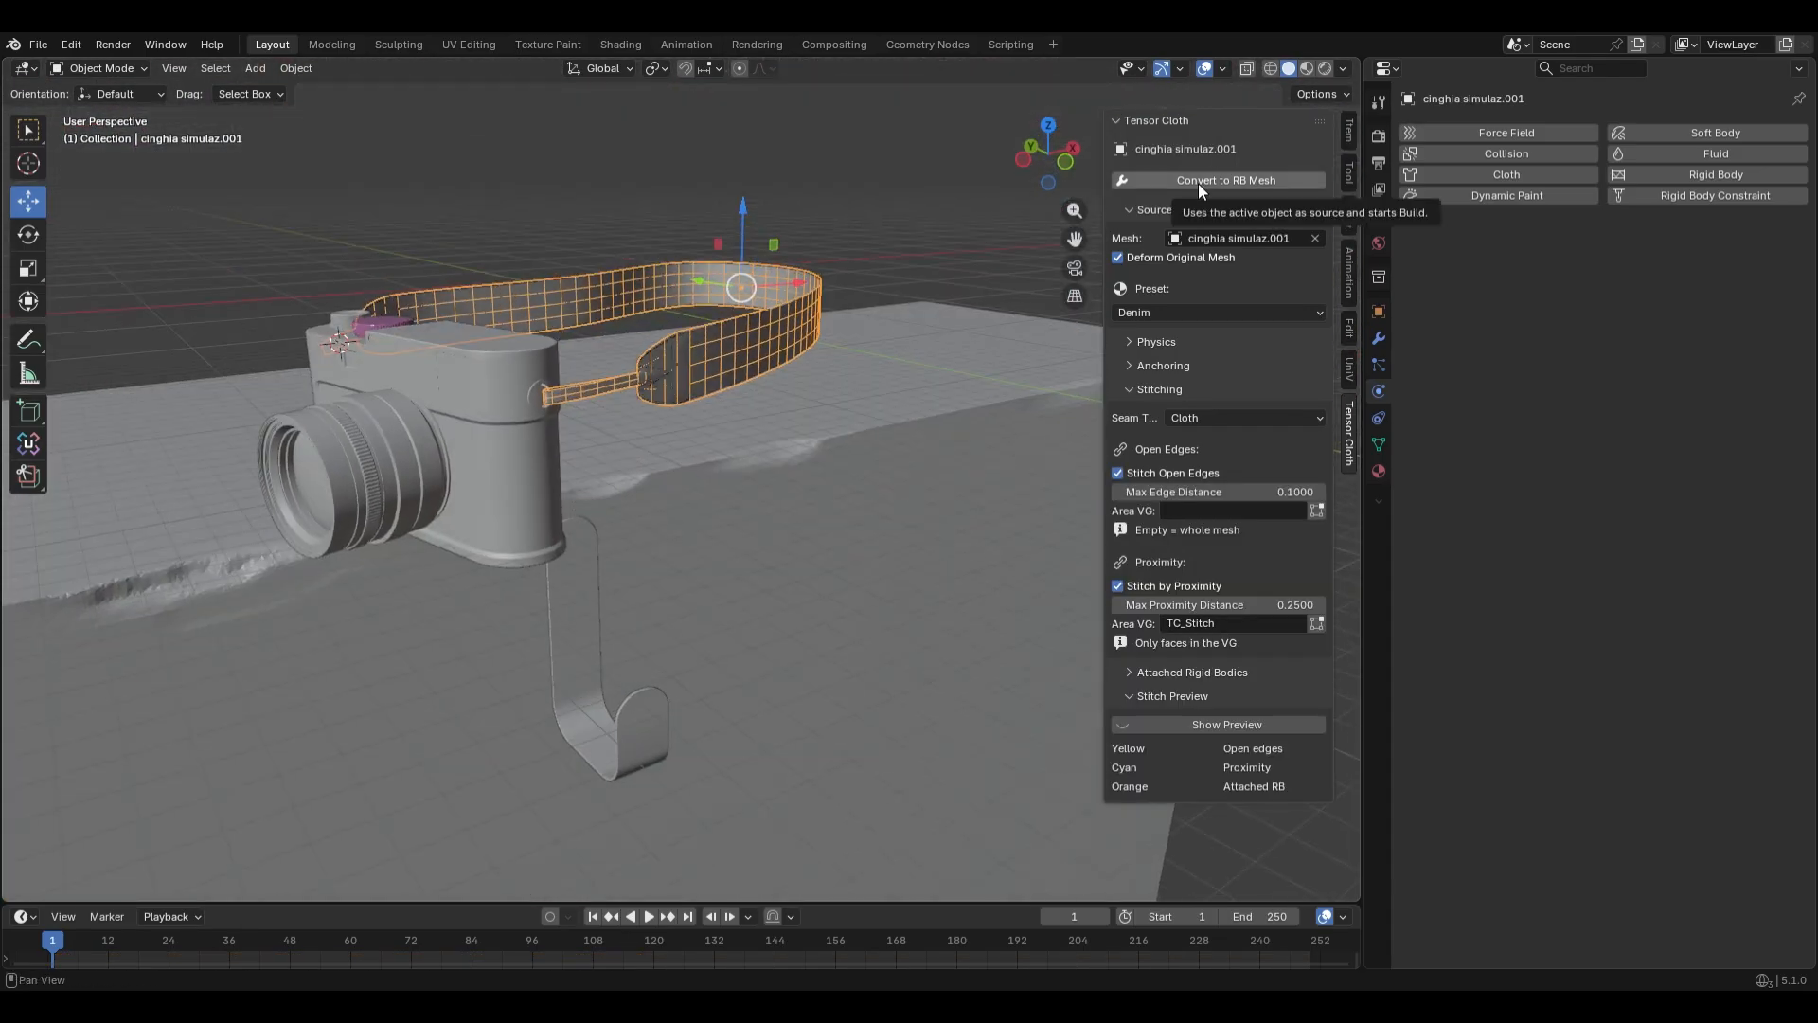
click(1197, 180)
middle_drag(587, 398, 763, 462)
key(space)
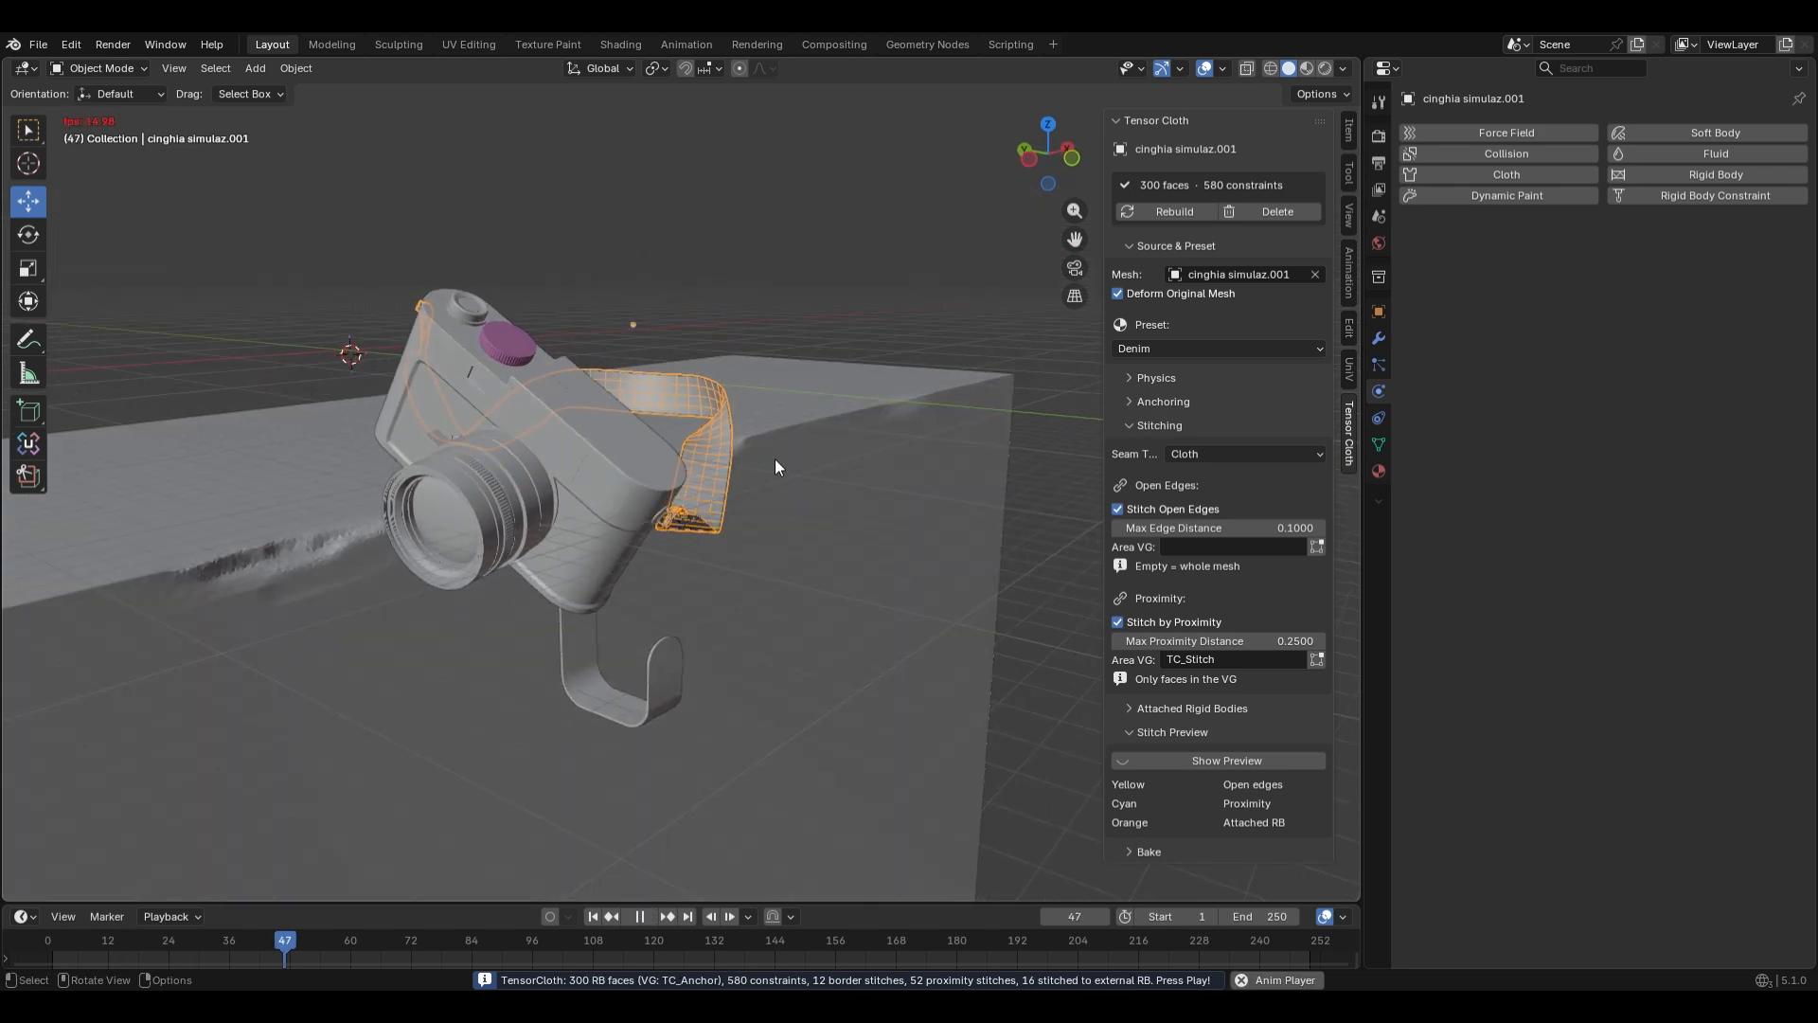
key(space)
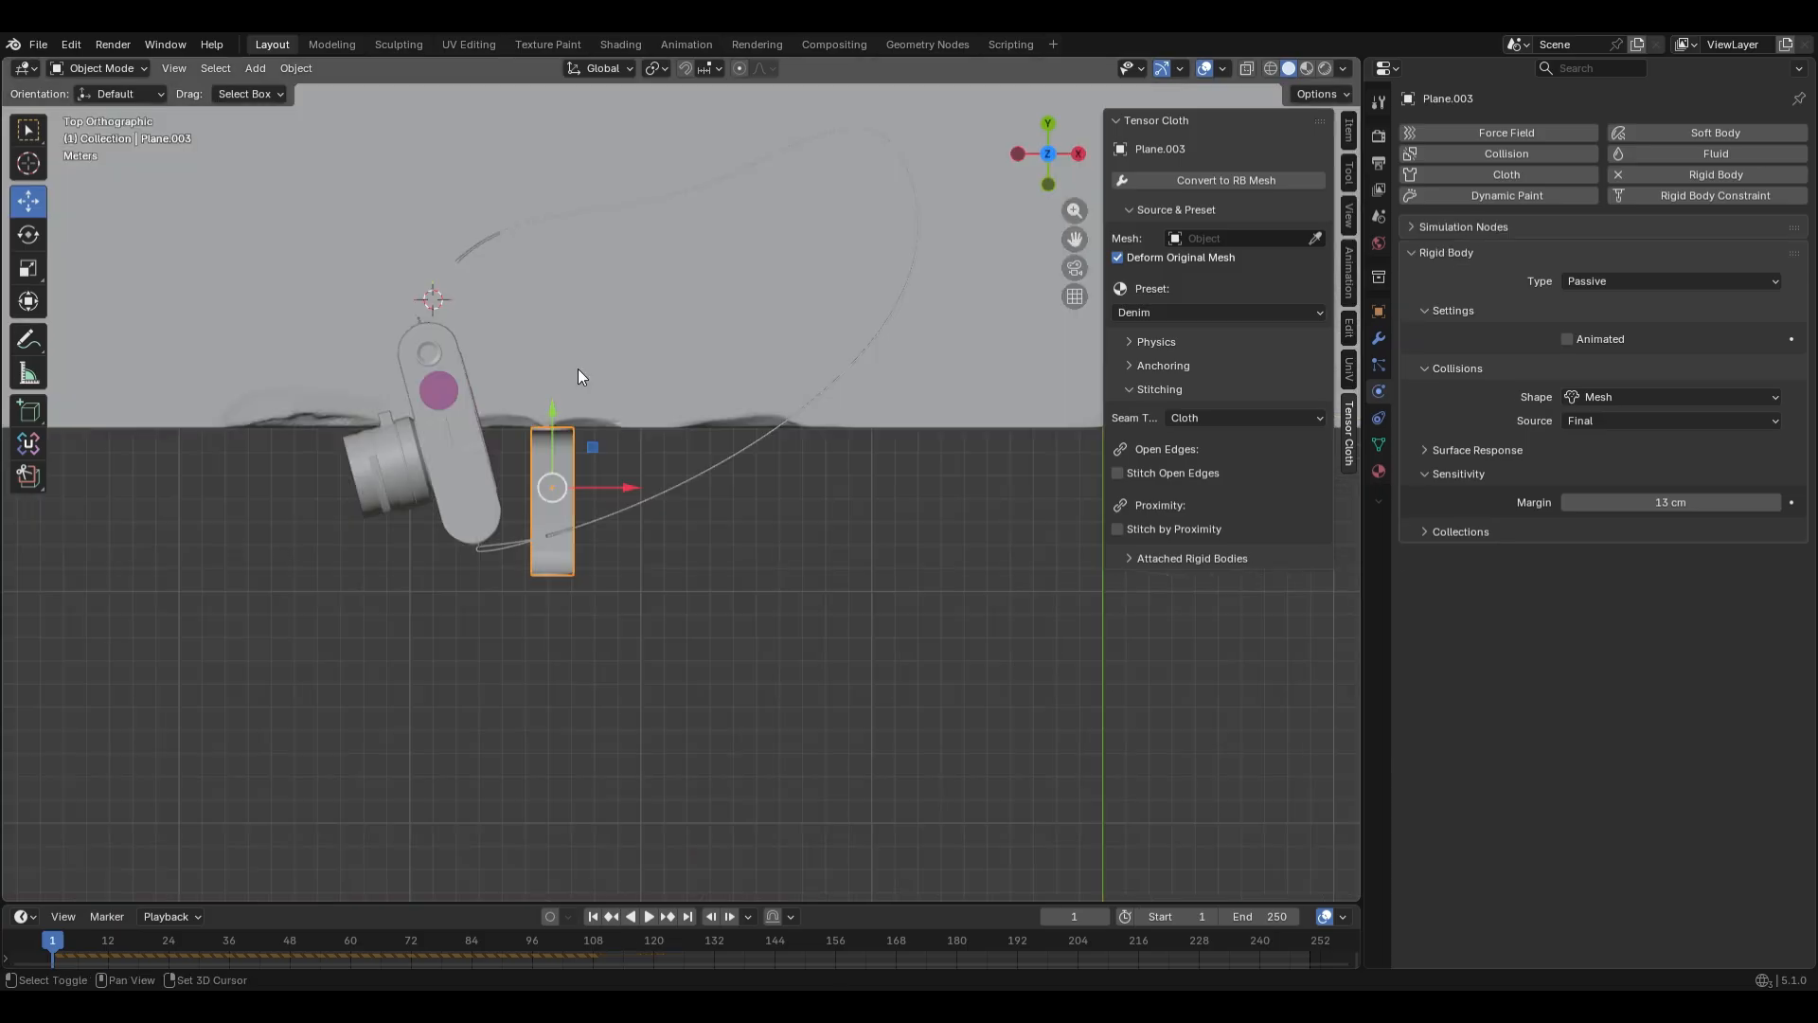
Move the table and the hook slightly along positive Y in the top view, and select the hook Plane.003
key(g)
key(y)
click(541, 260)
click(564, 488)
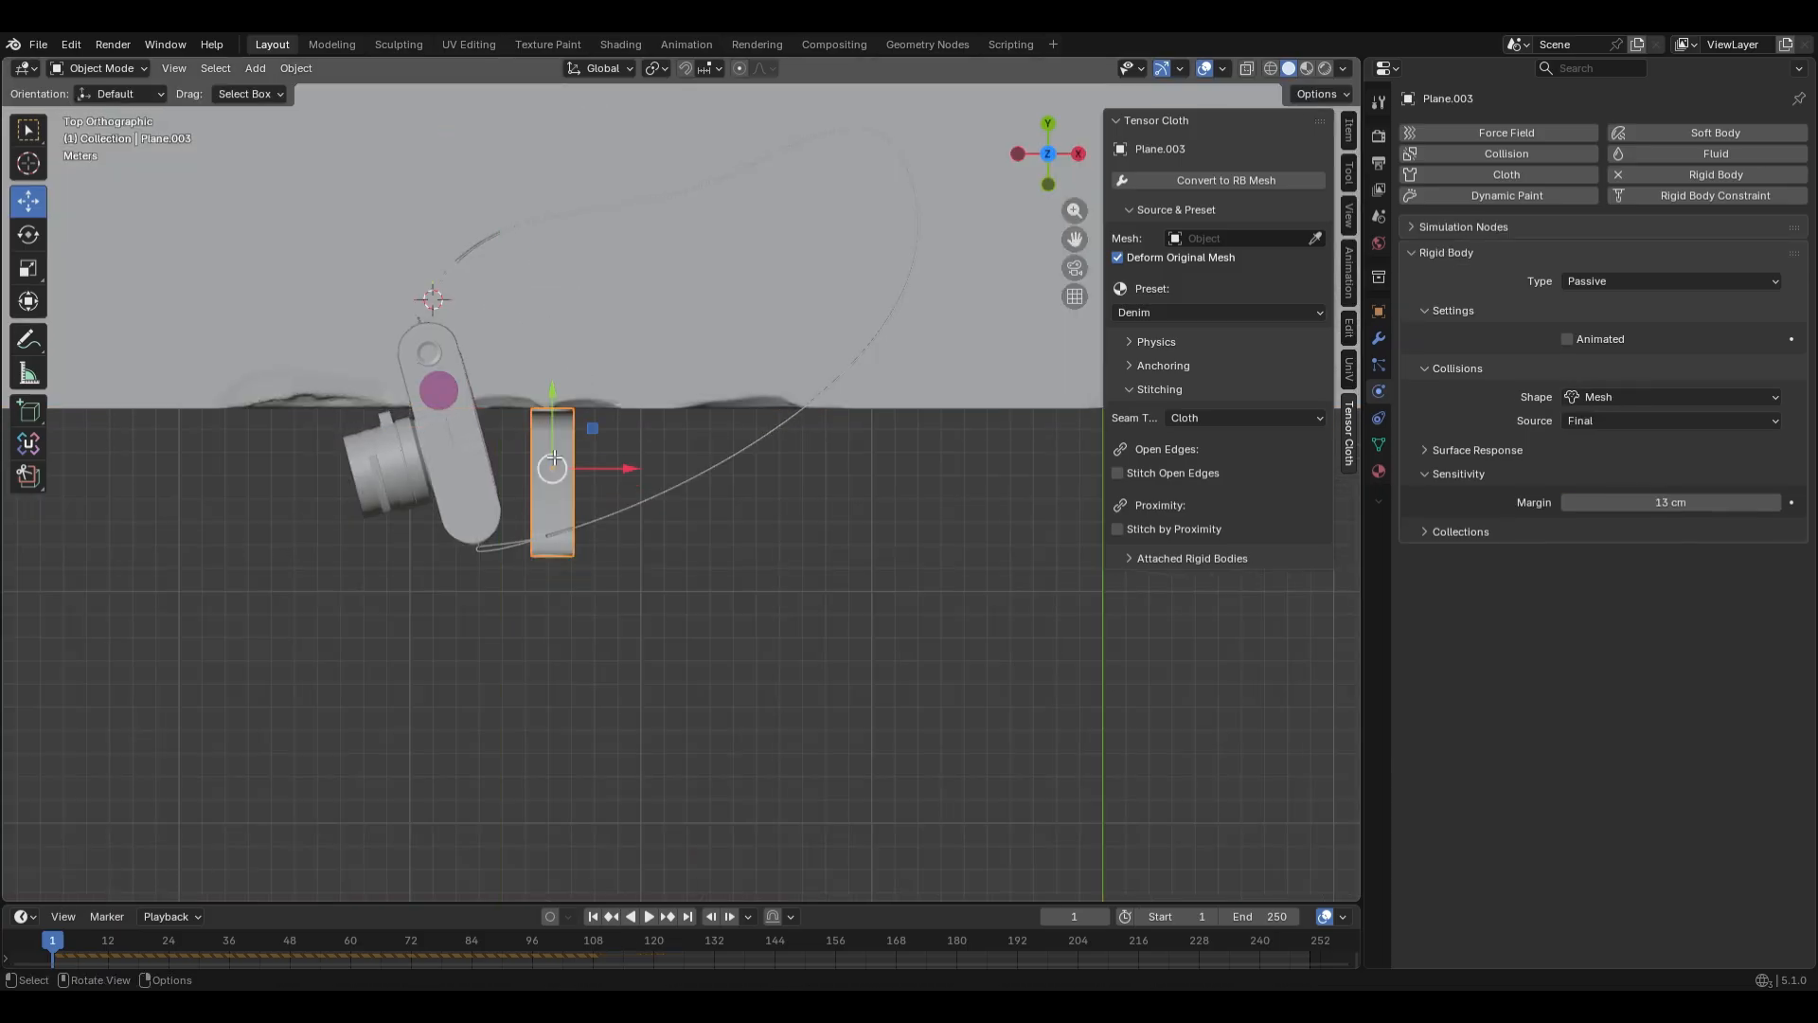
Shift the selected vertices of the hook Plane.003 slightly along negative Y in Edit Mode
key(Tab)
key(g)
key(y)
click(572, 483)
key(Tab)
Play the simulation with the adjusted hook from above and from the side, and return to the first frame
key(space)
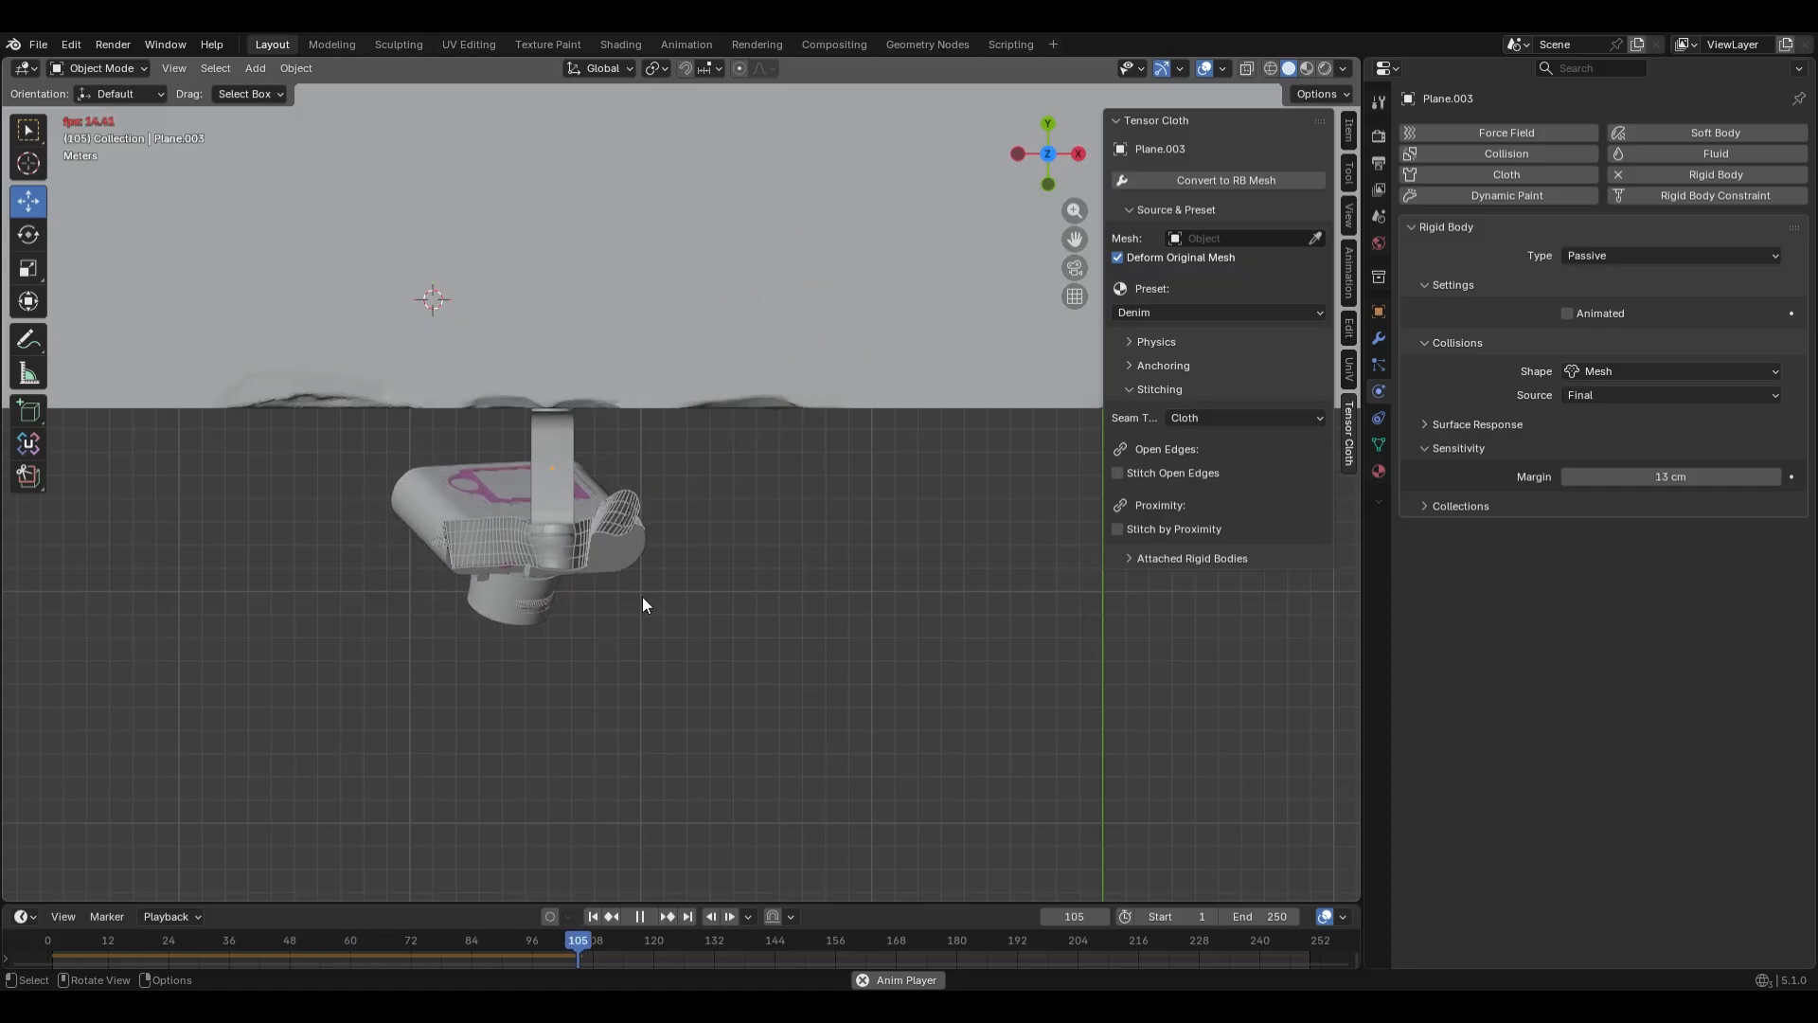
key(space)
click(592, 916)
middle_drag(583, 663, 724, 525)
key(space)
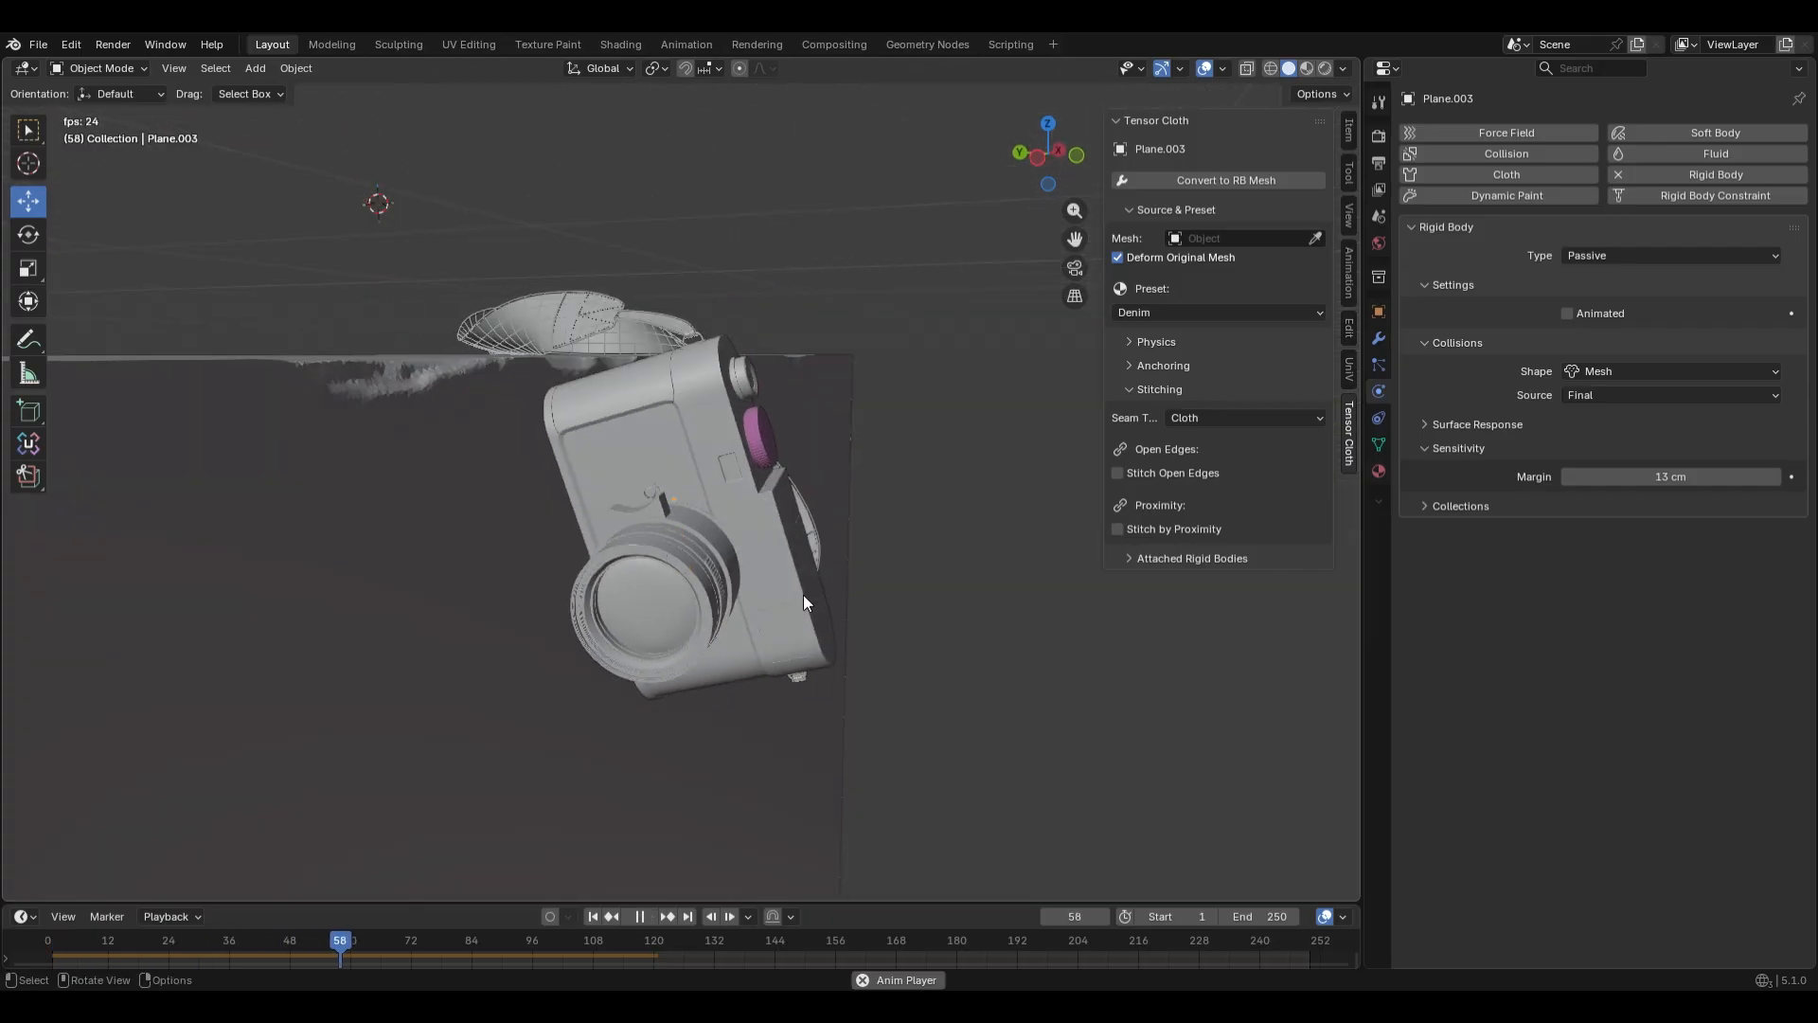
key(space)
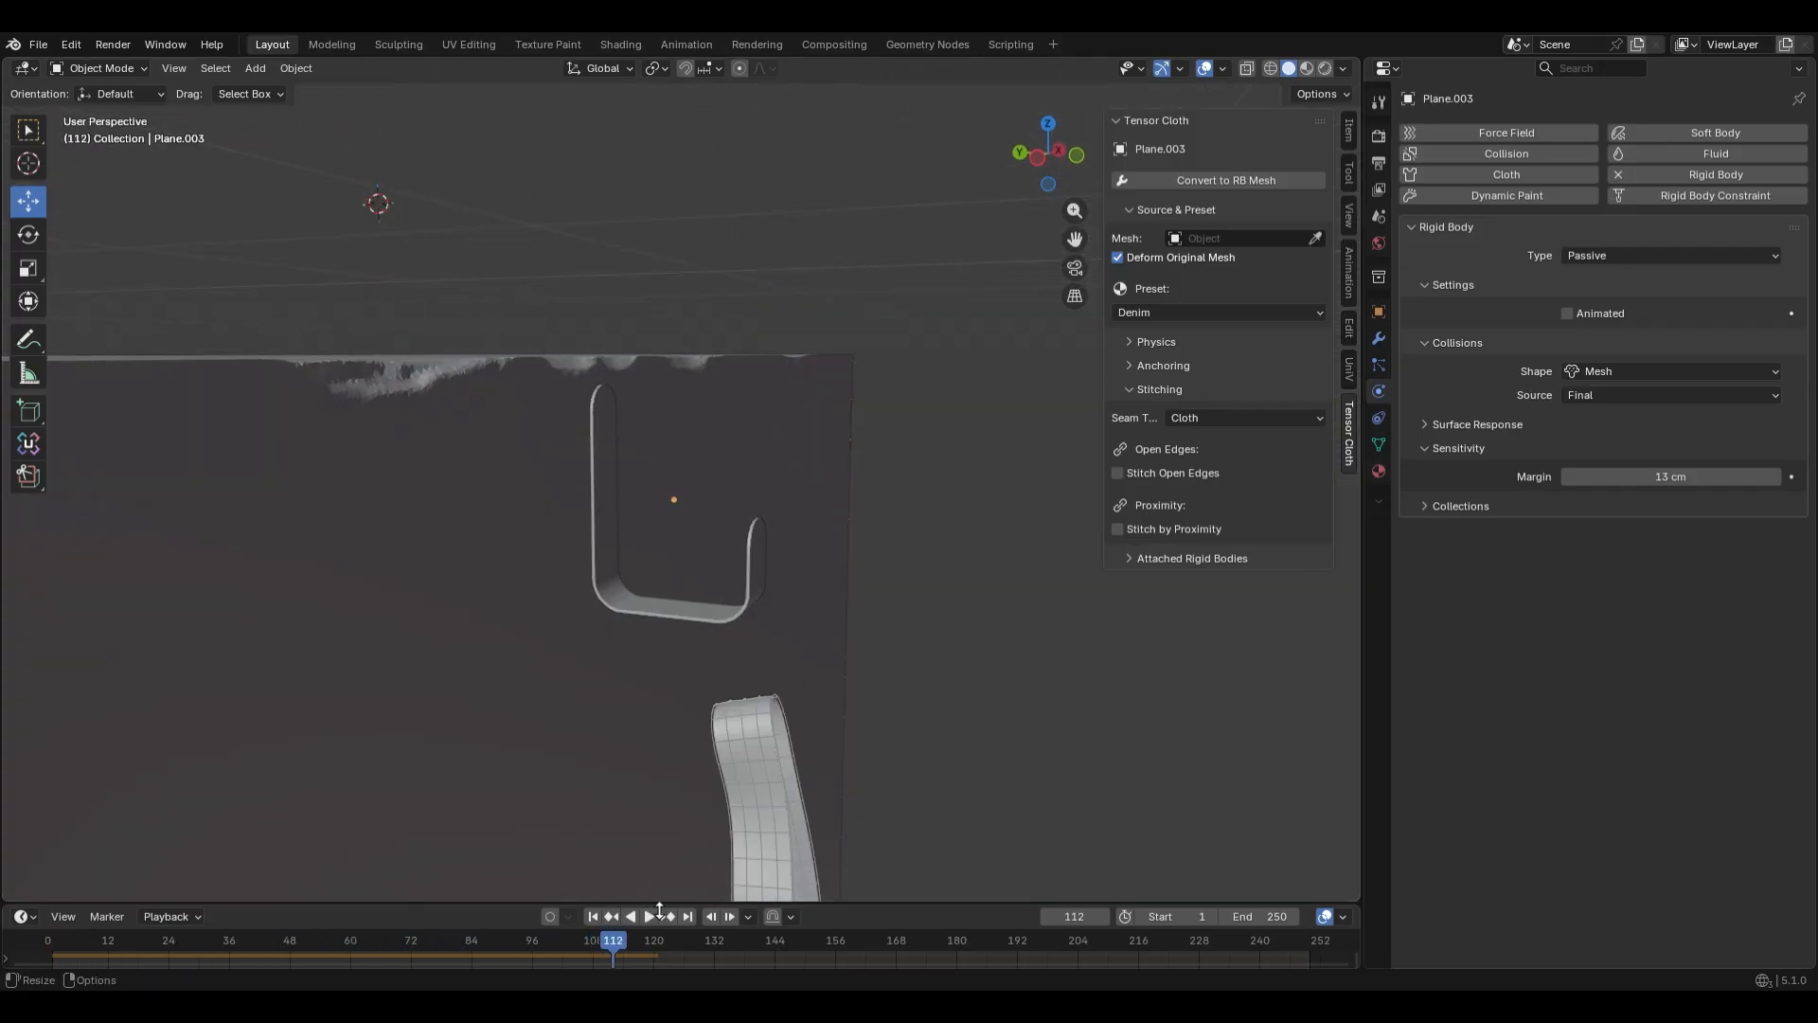
click(593, 917)
click(732, 618)
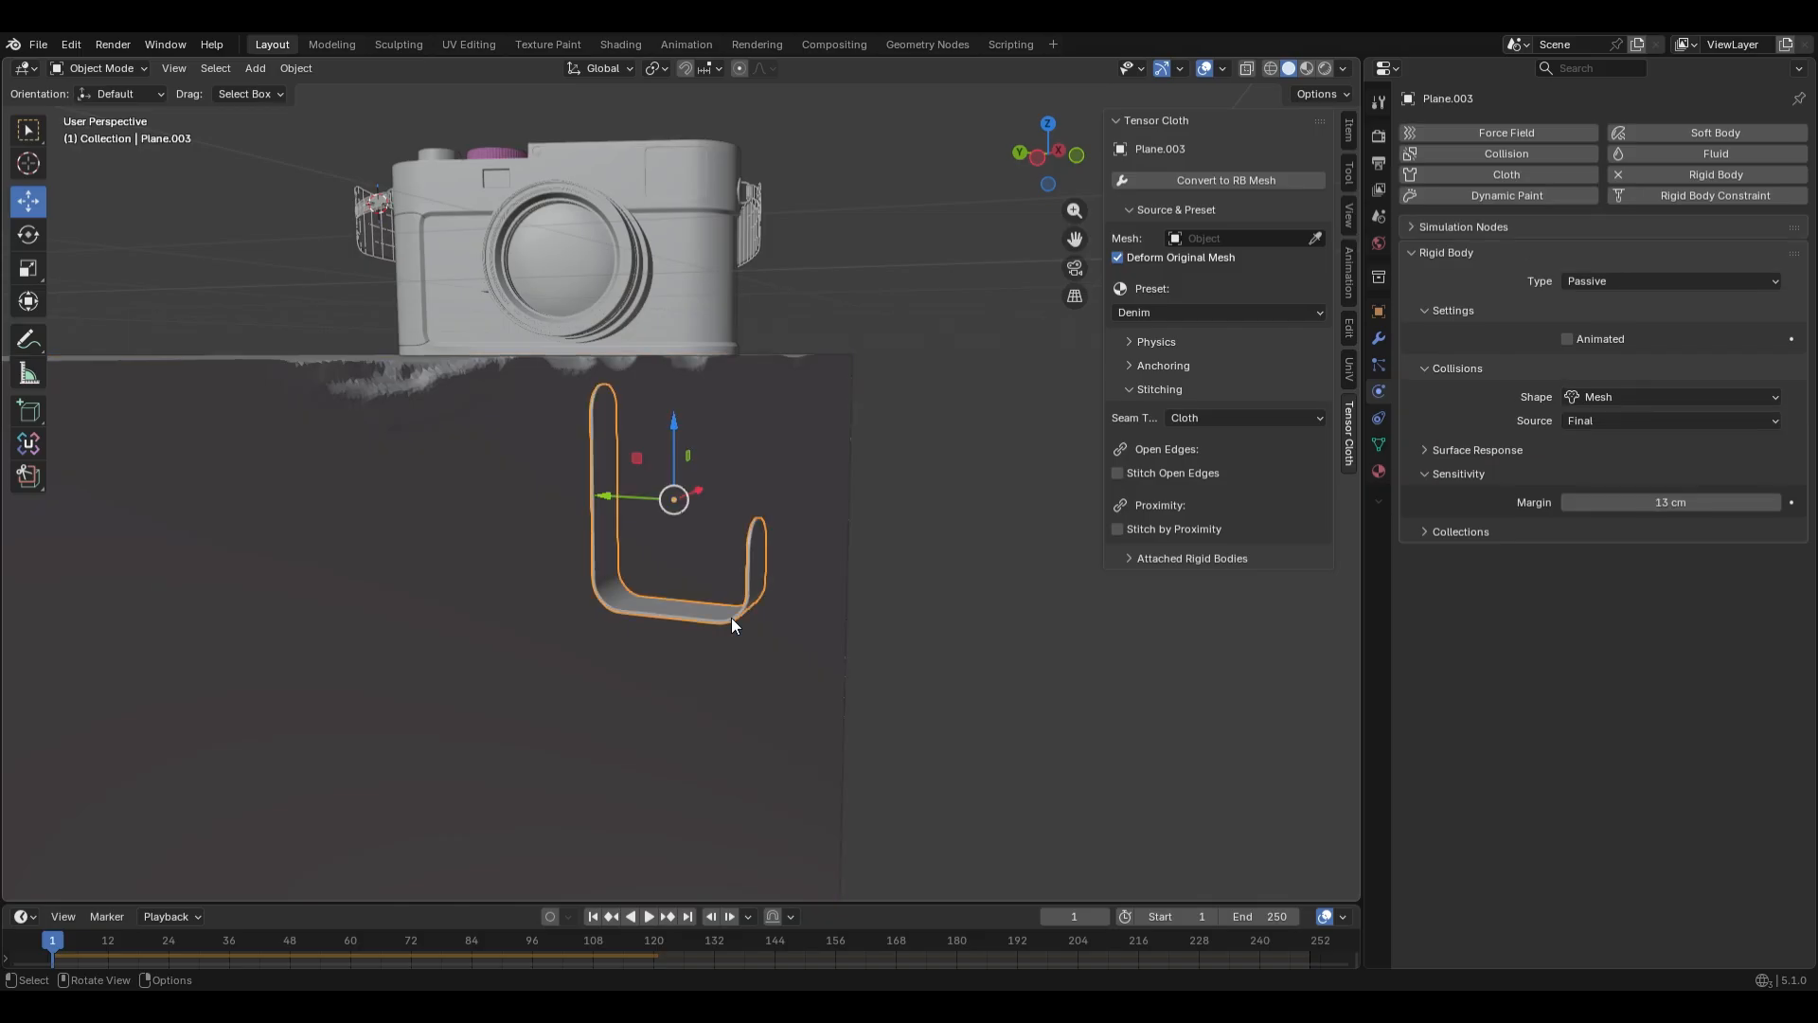
Set the Rigid Body World's Substeps Per Frame and Solver Iterations to 20
click(1379, 216)
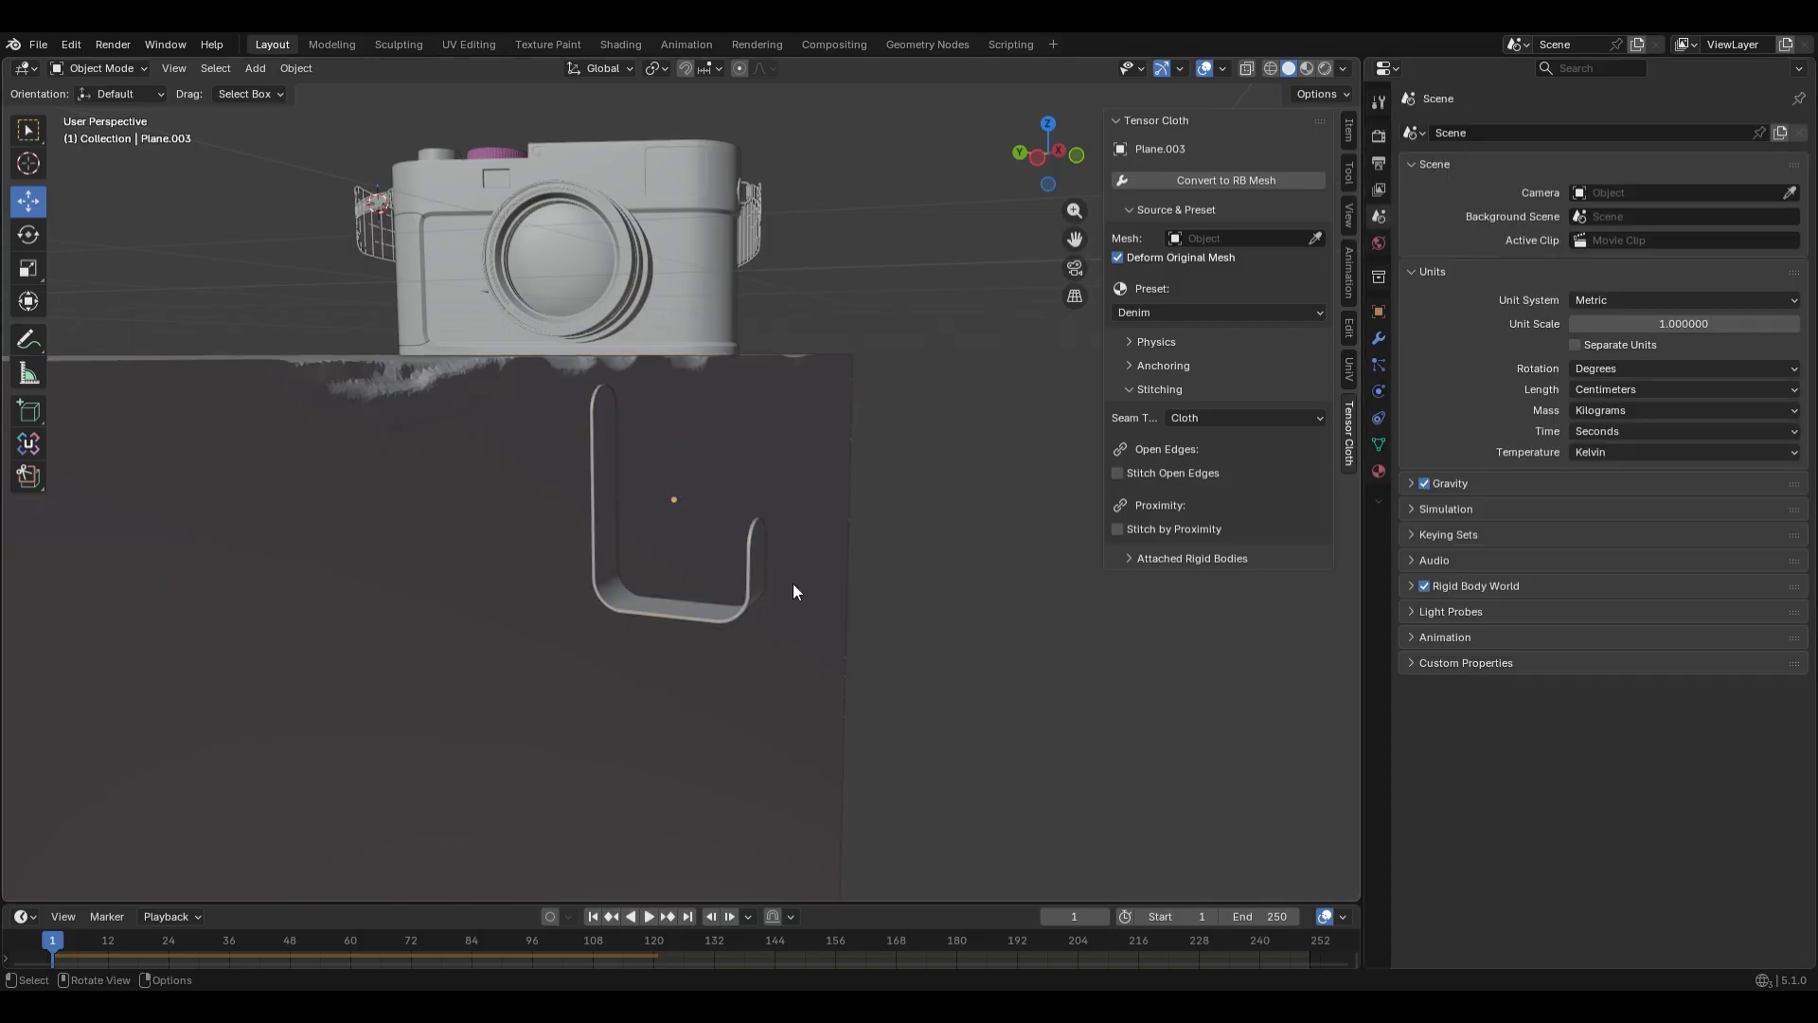
scroll(764, 546, up, 6)
middle_drag(754, 524, 953, 520)
click(1509, 585)
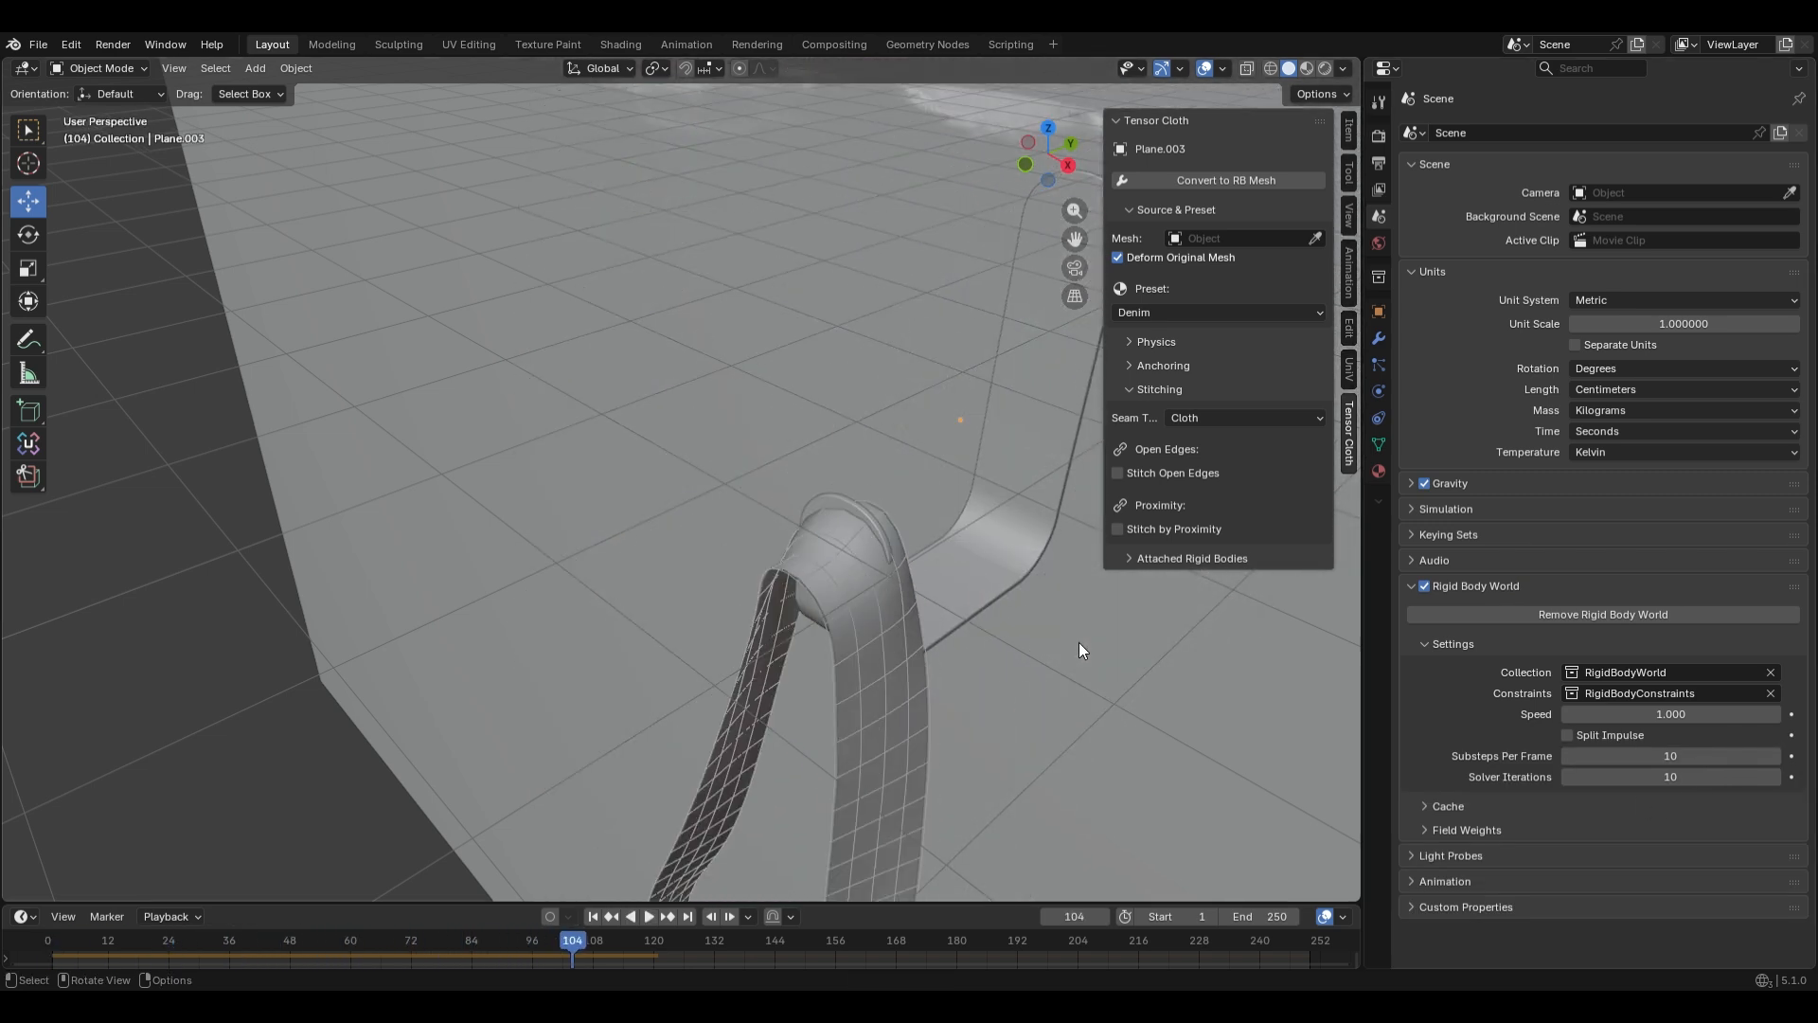
key(space)
middle_drag(1078, 642, 1101, 517)
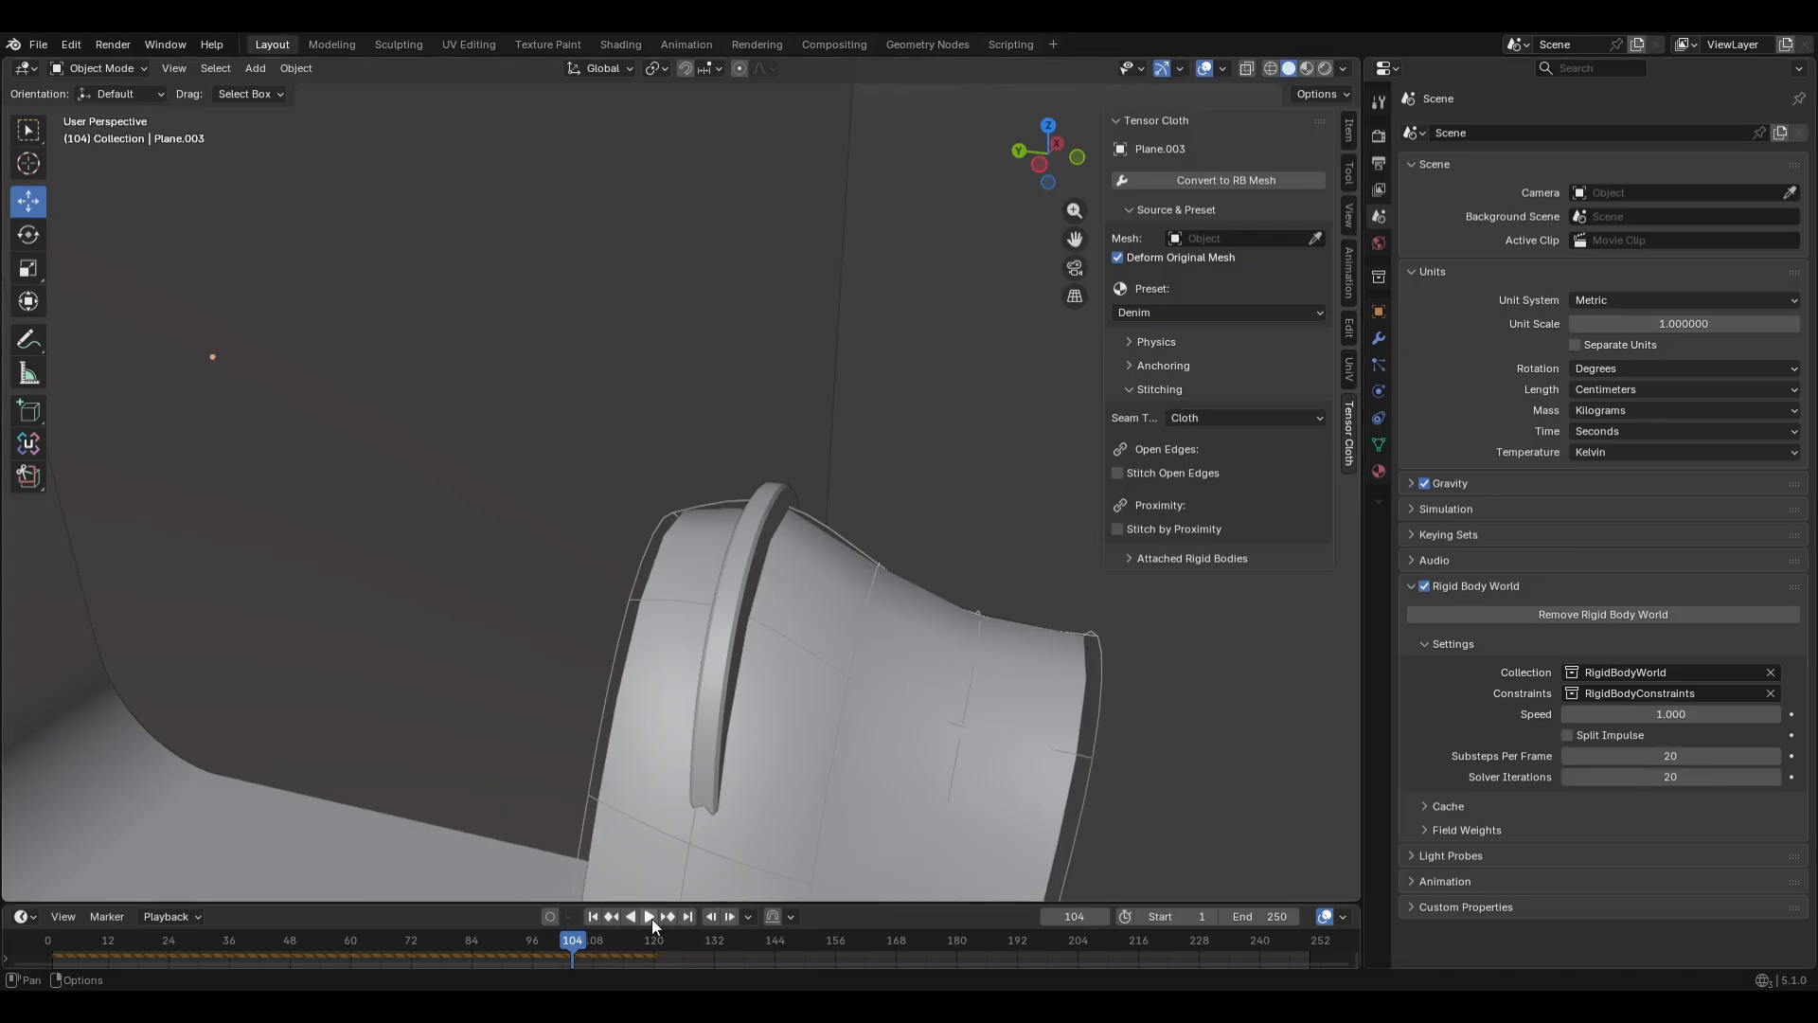
Replay the simulation from the first frame with the new solver settings, viewing the hook up close
click(593, 917)
scroll(663, 620, down, 10)
key(space)
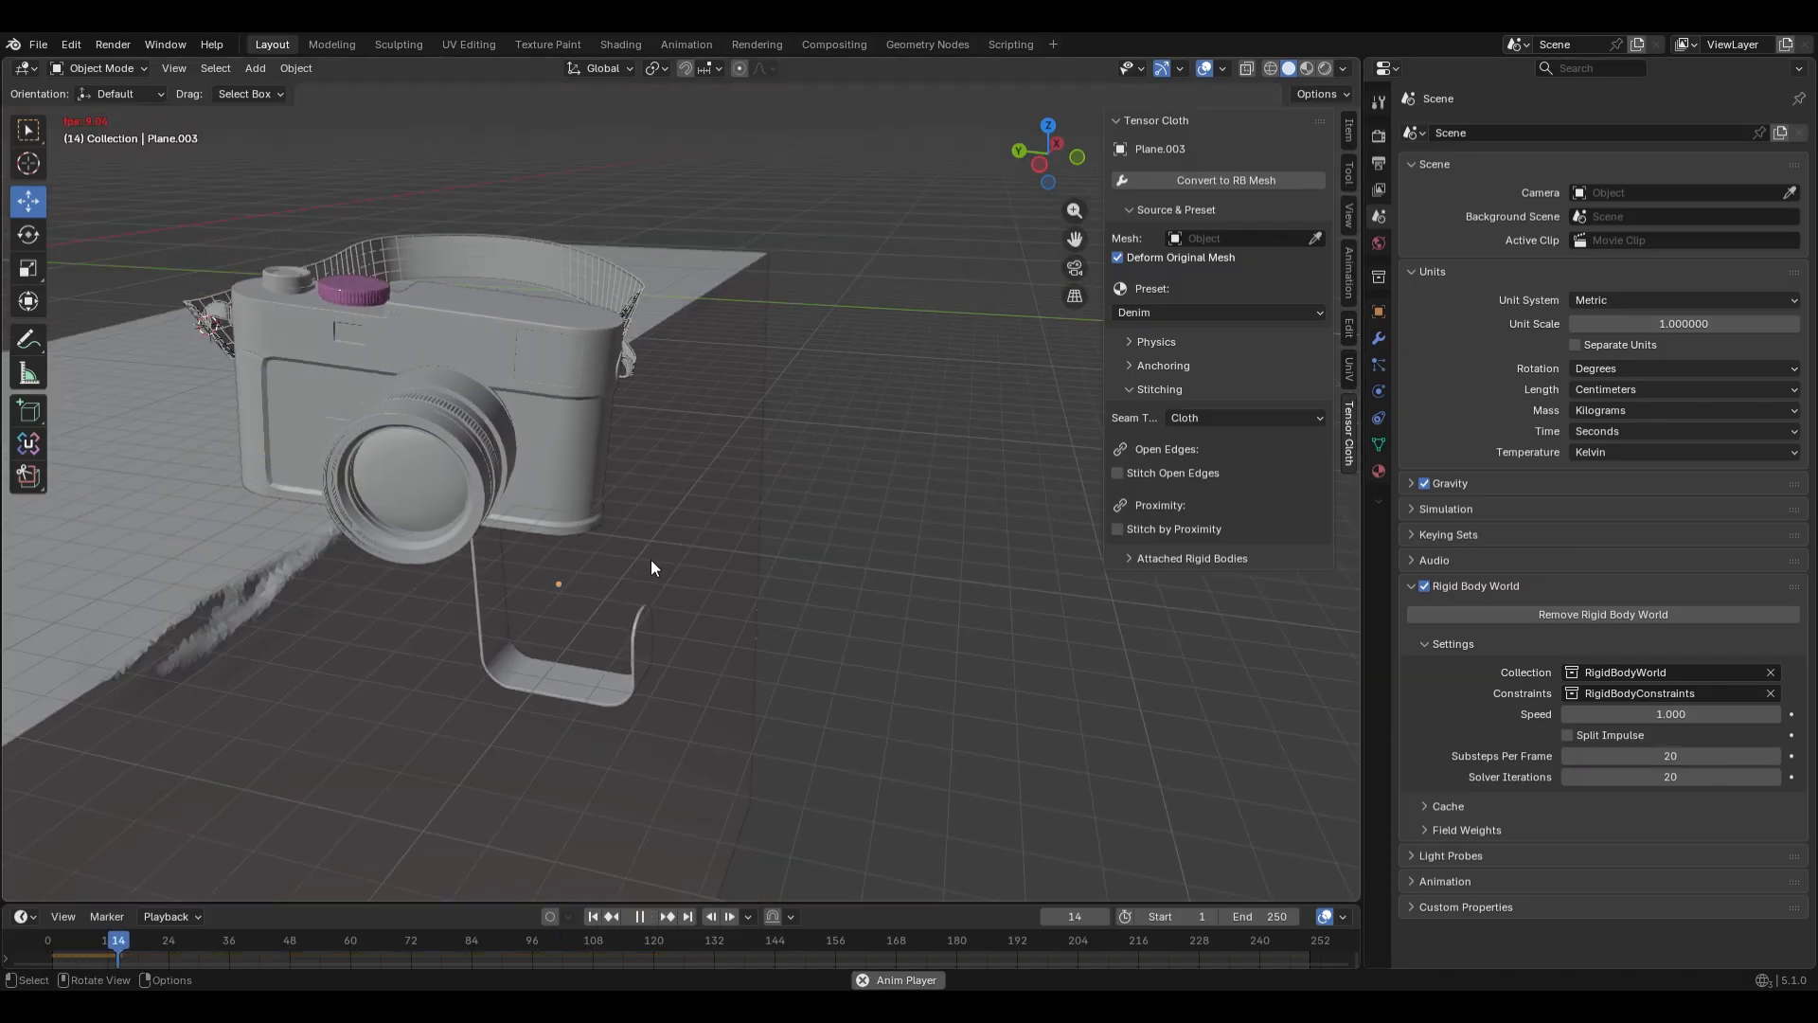
key(space)
middle_drag(644, 533, 706, 595)
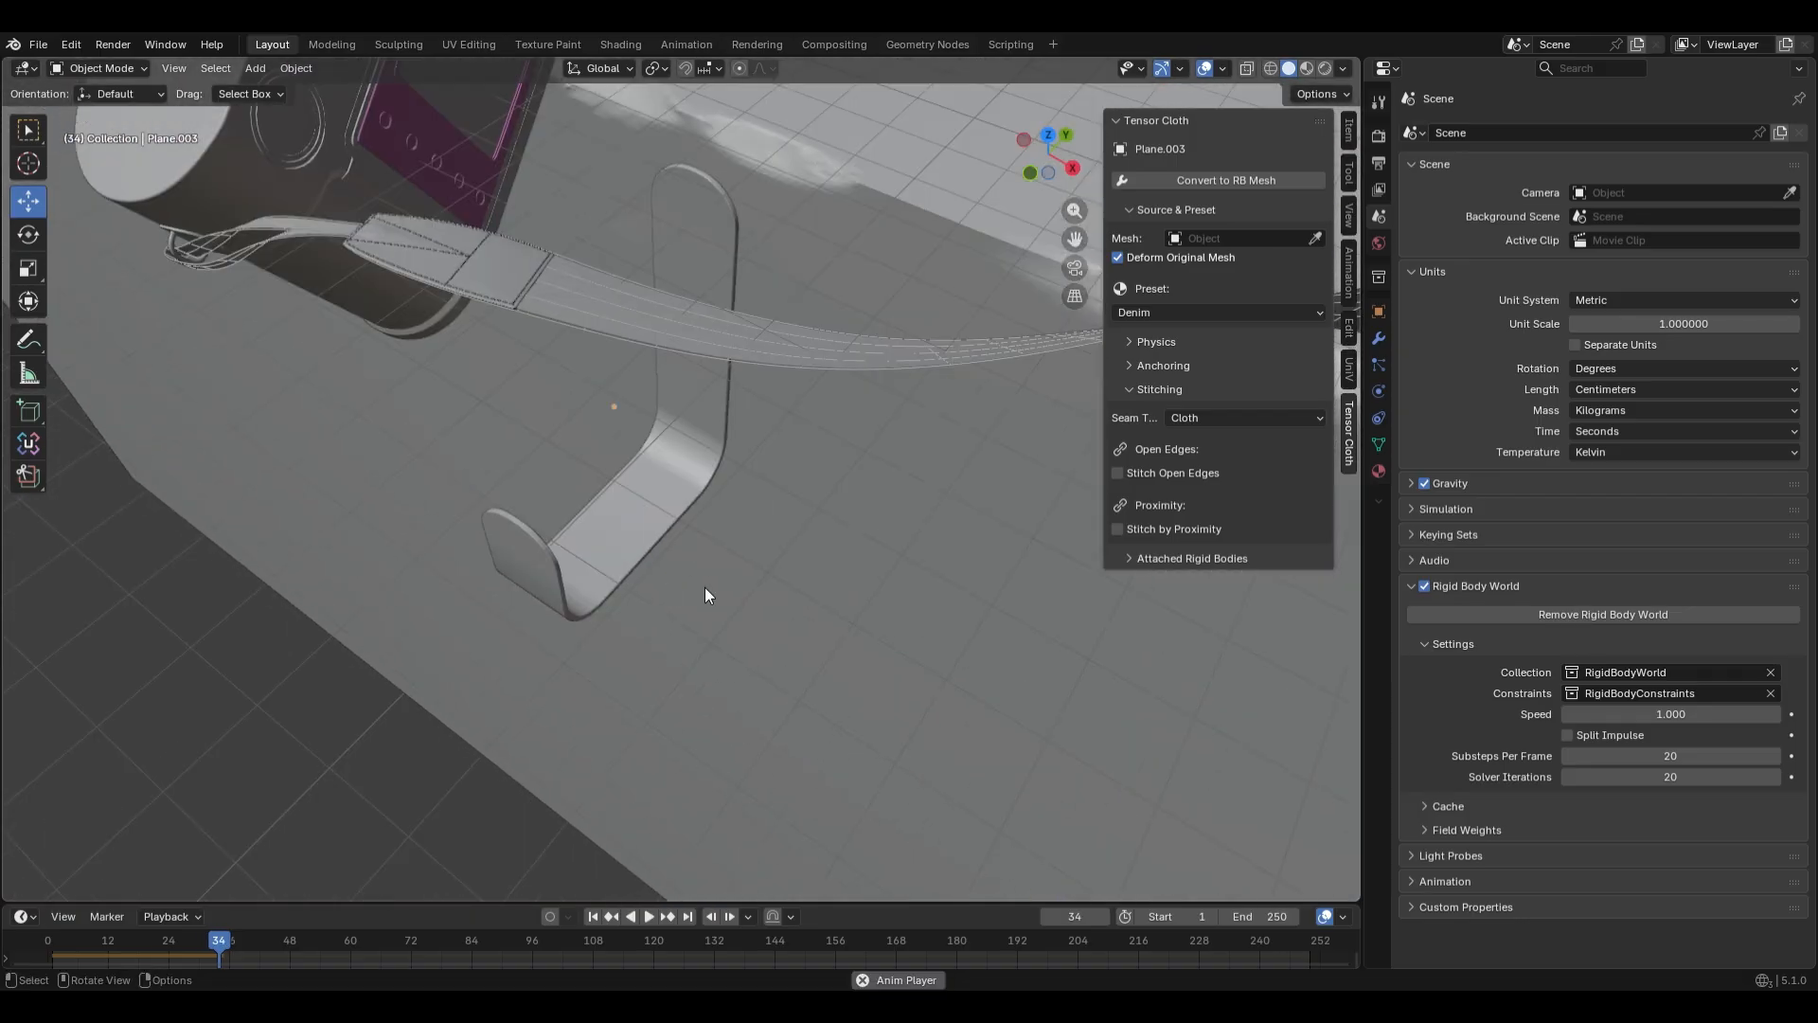
key(space)
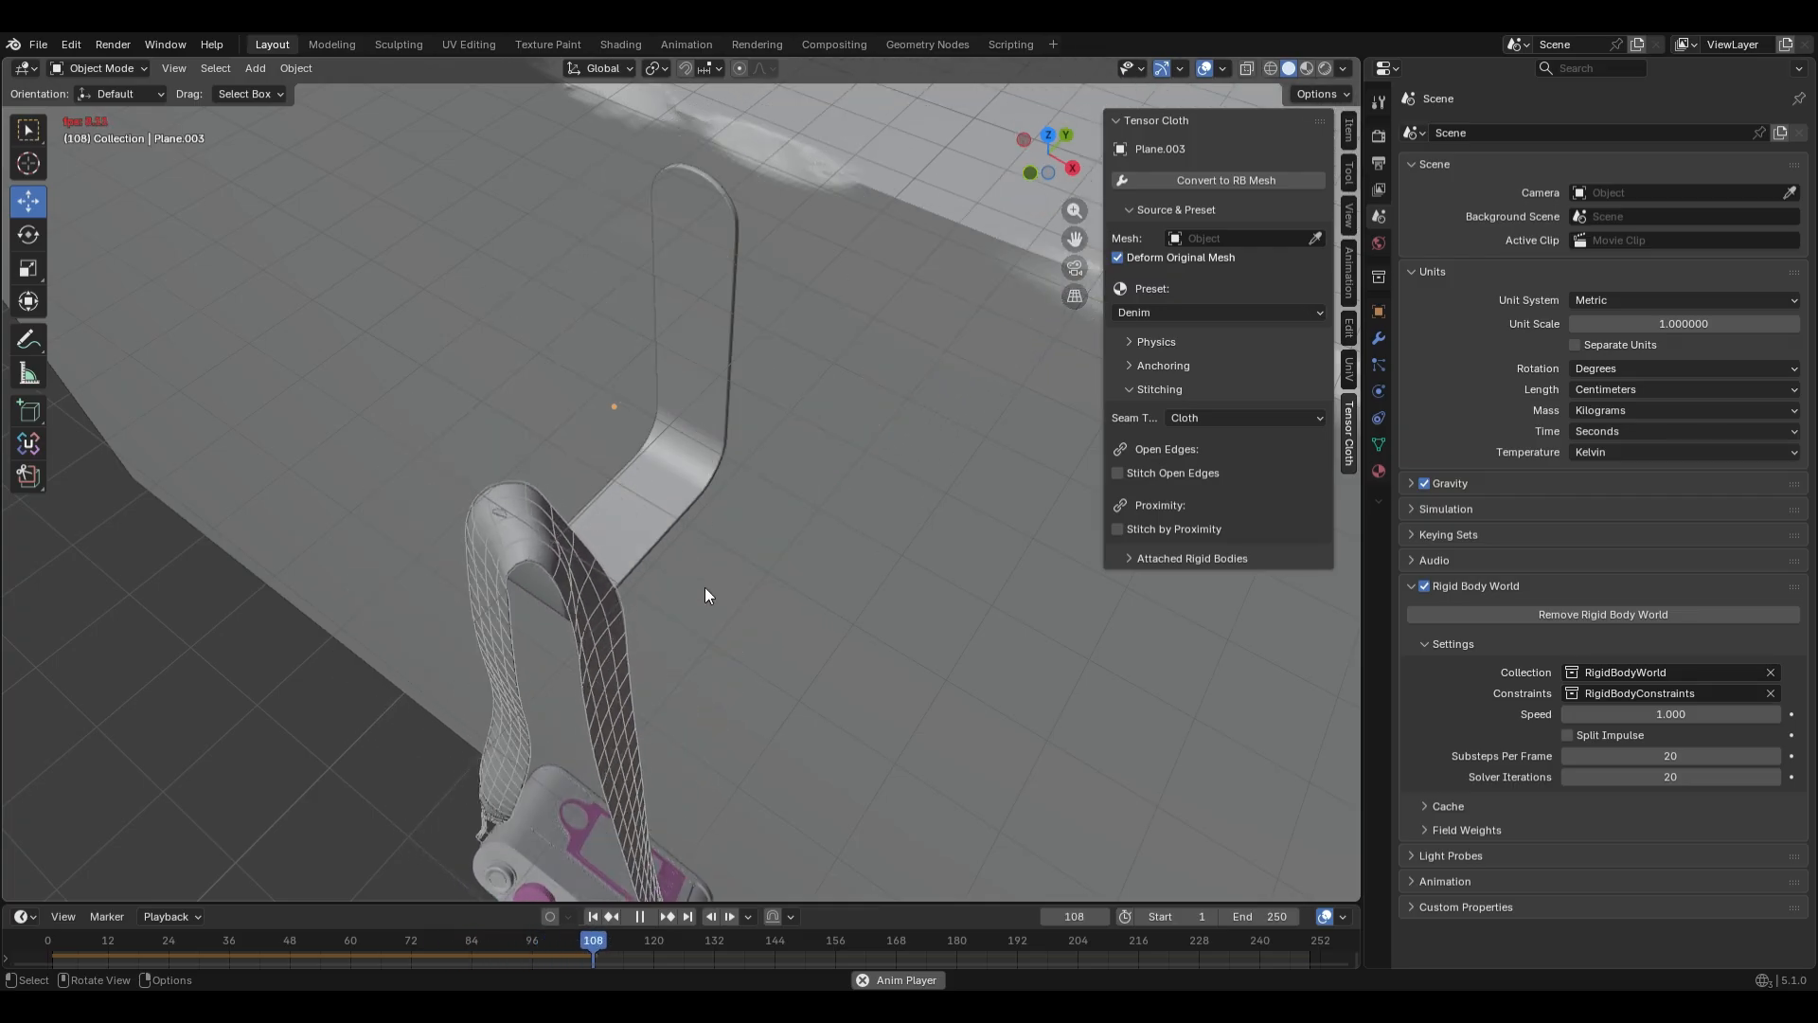
Continue the simulation to examine the strap on the hook and the hanging camera, and rewind to the first frame
key(space)
middle_drag(618, 447, 804, 548)
key(space)
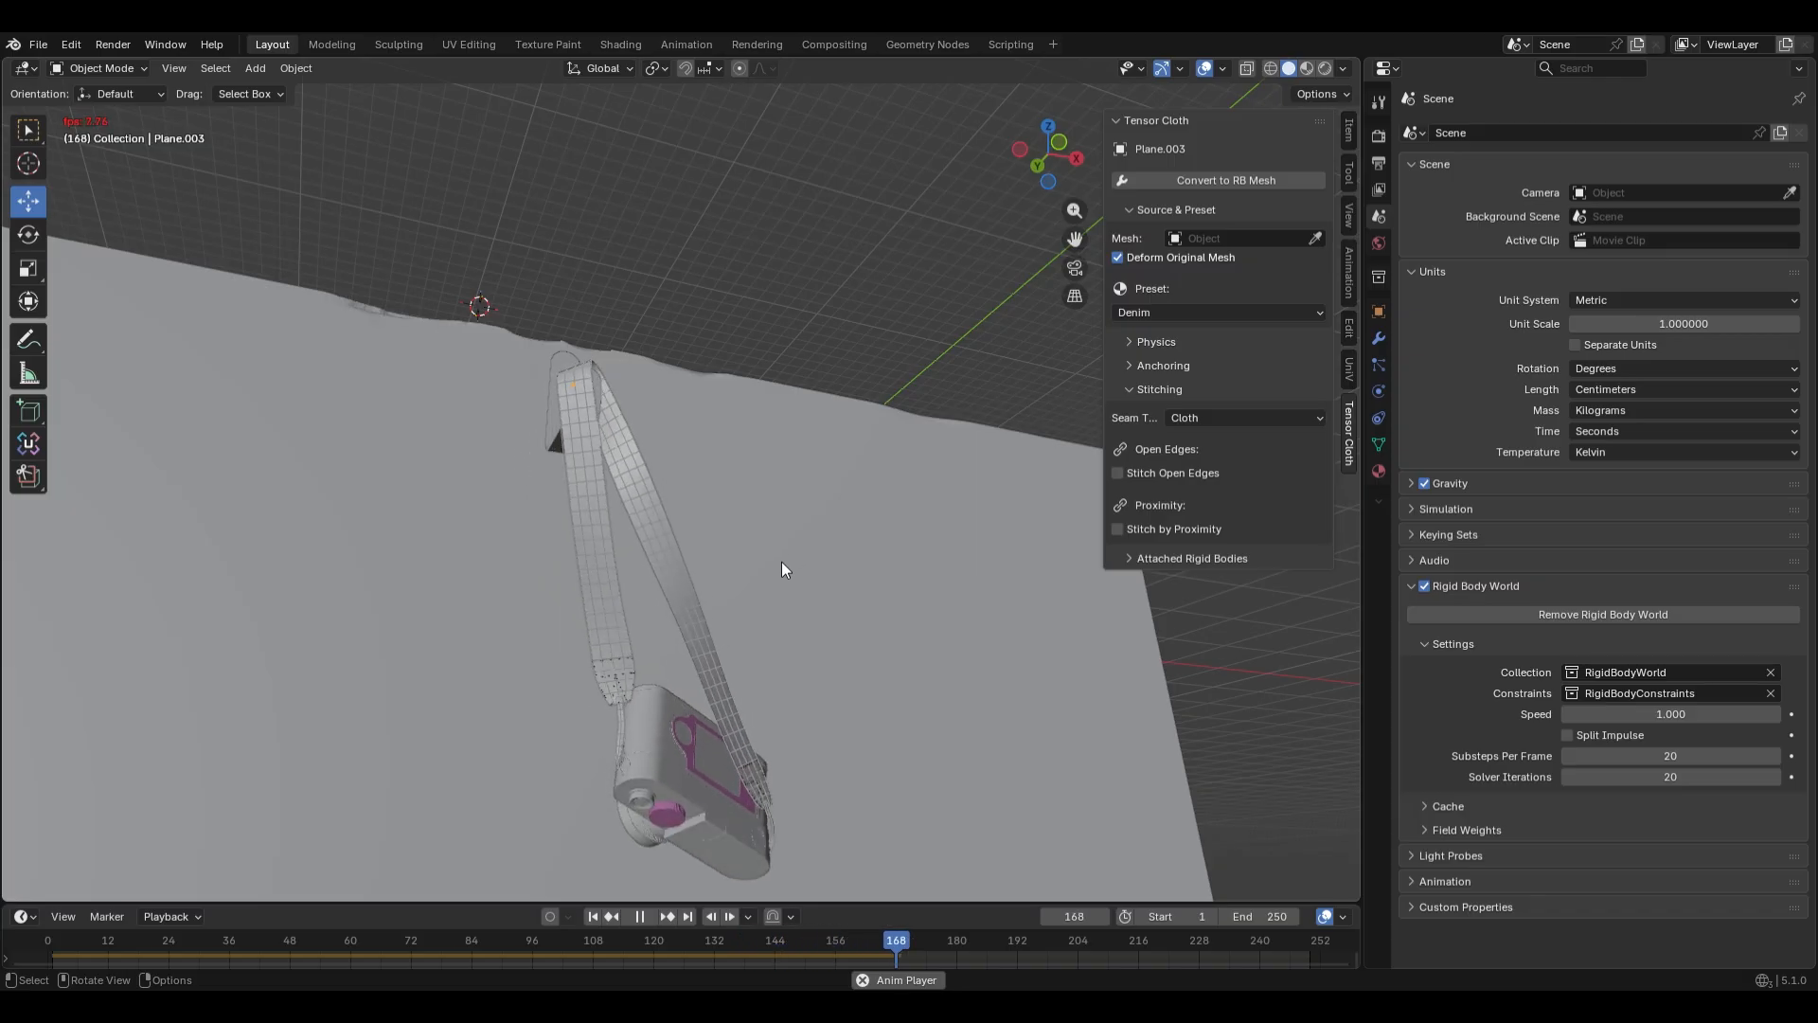
key(space)
scroll(603, 773, up, 9)
middle_drag(650, 756, 545, 802)
click(595, 917)
scroll(774, 587, down, 12)
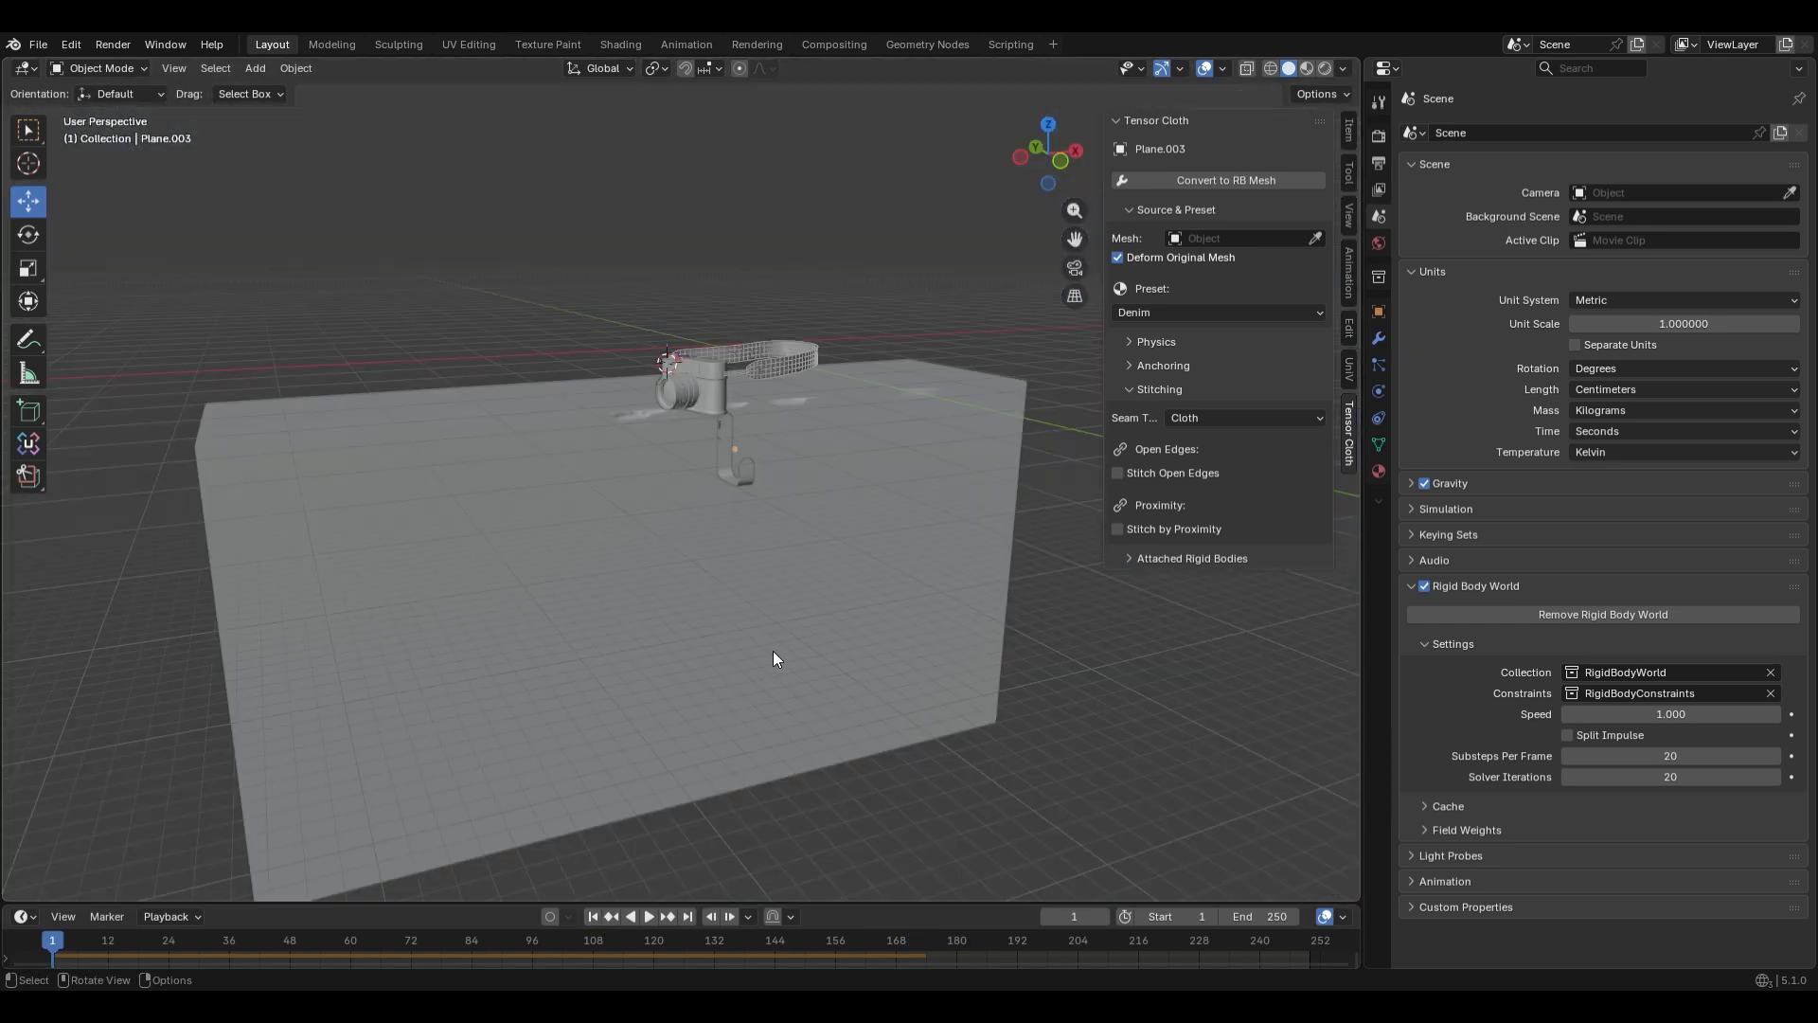
Select the strap rings with their round plates on both sides of the camera Box004.001 and separate them into their own object
scroll(786, 419, up, 8)
click(656, 343)
scroll(809, 332, up, 4)
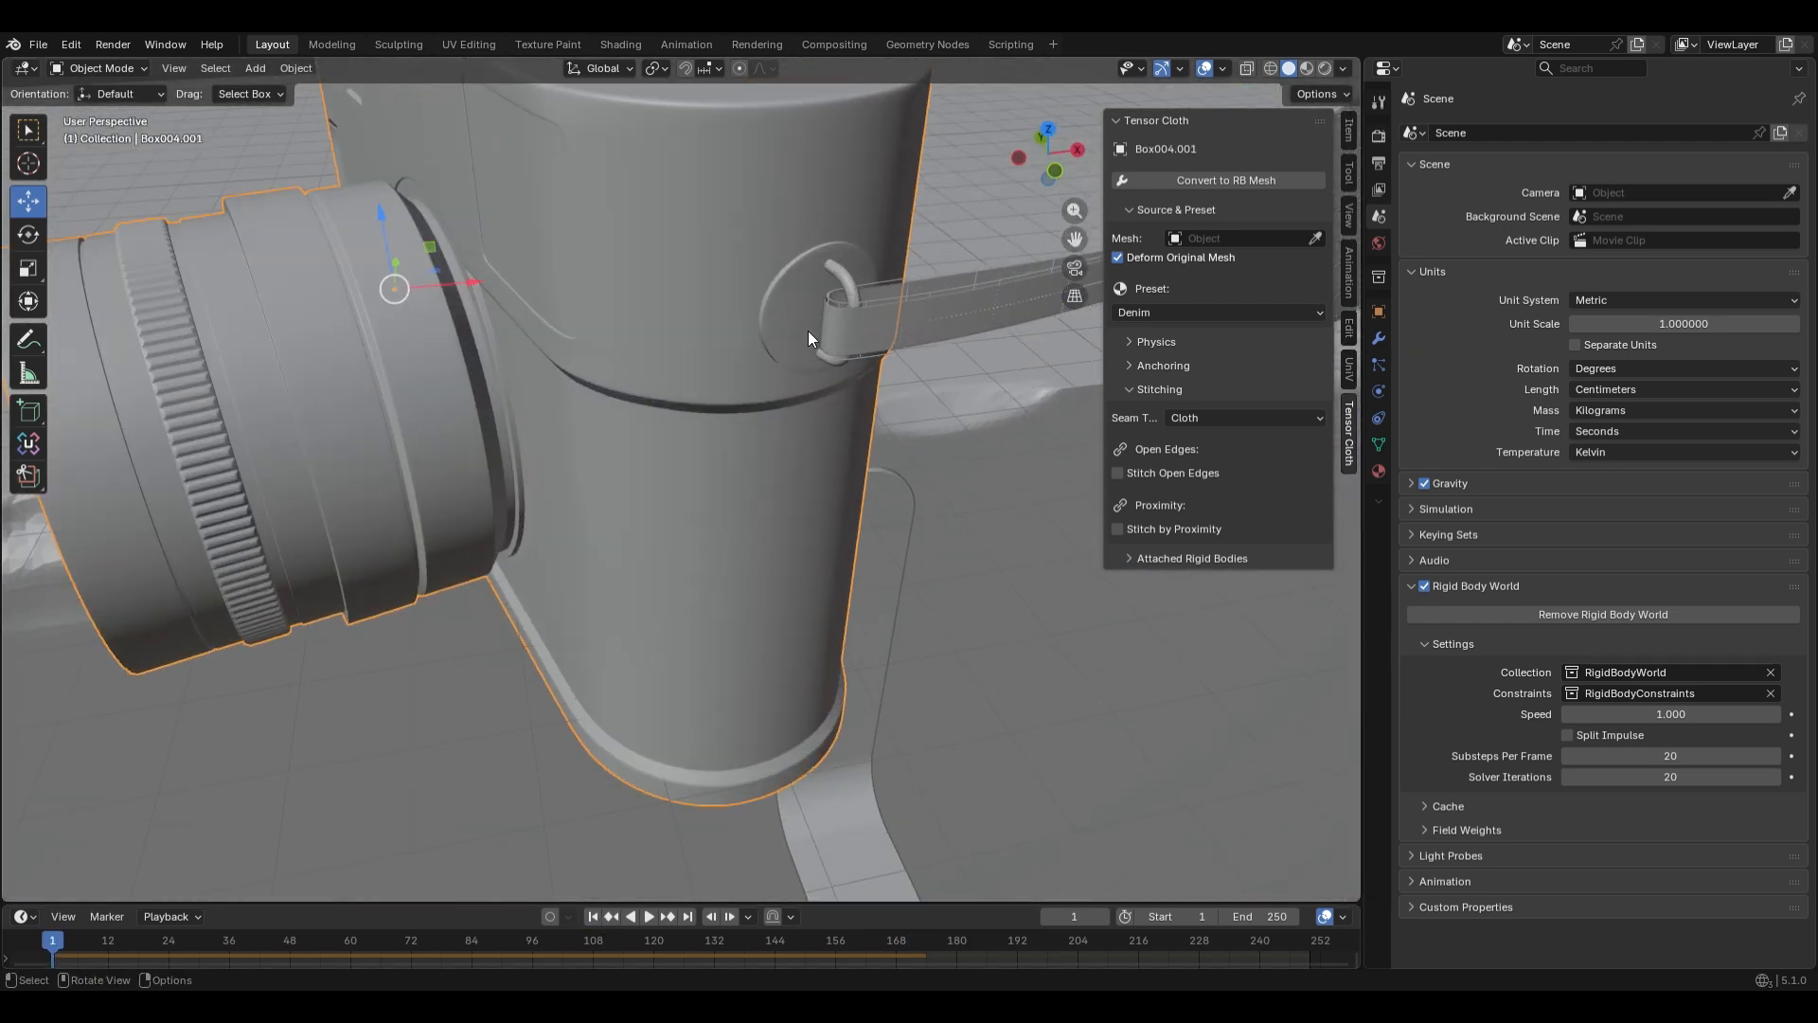
key(Tab)
key(l)
scroll(840, 316, down, 5)
middle_drag(757, 303, 1032, 303)
scroll(568, 393, up, 9)
key(l)
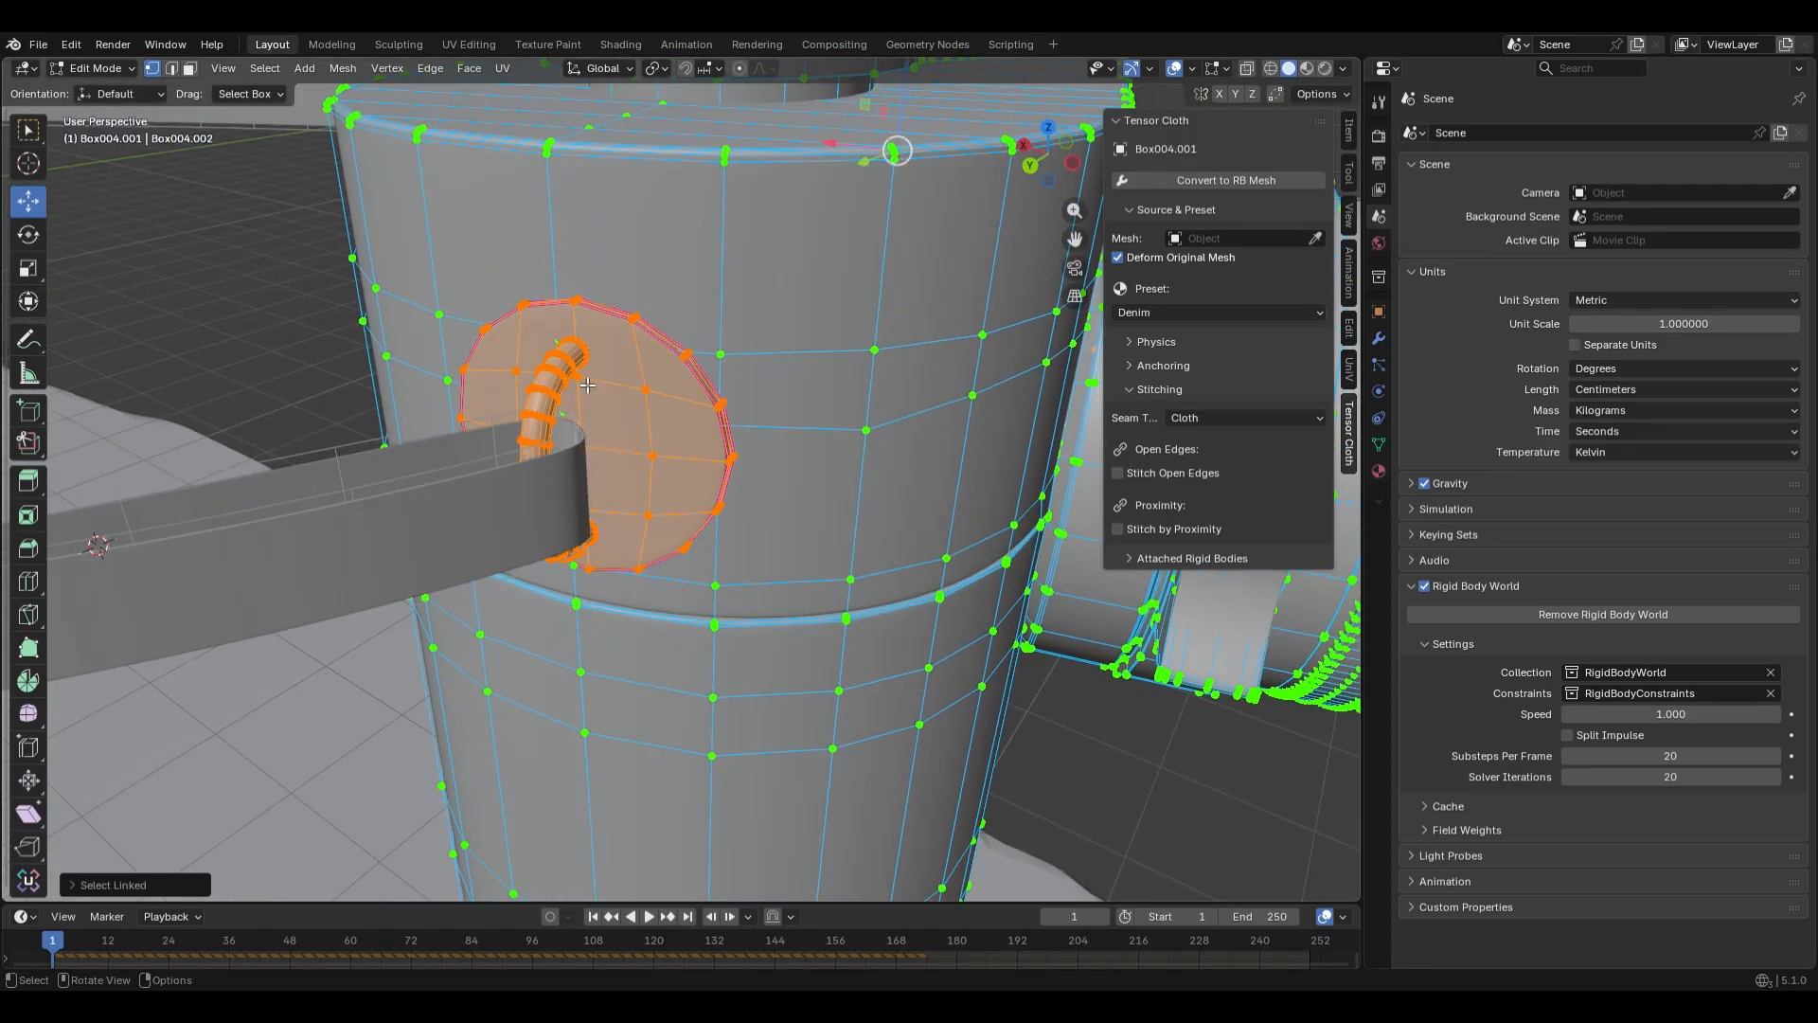
right_click(542, 754)
right_click(757, 830)
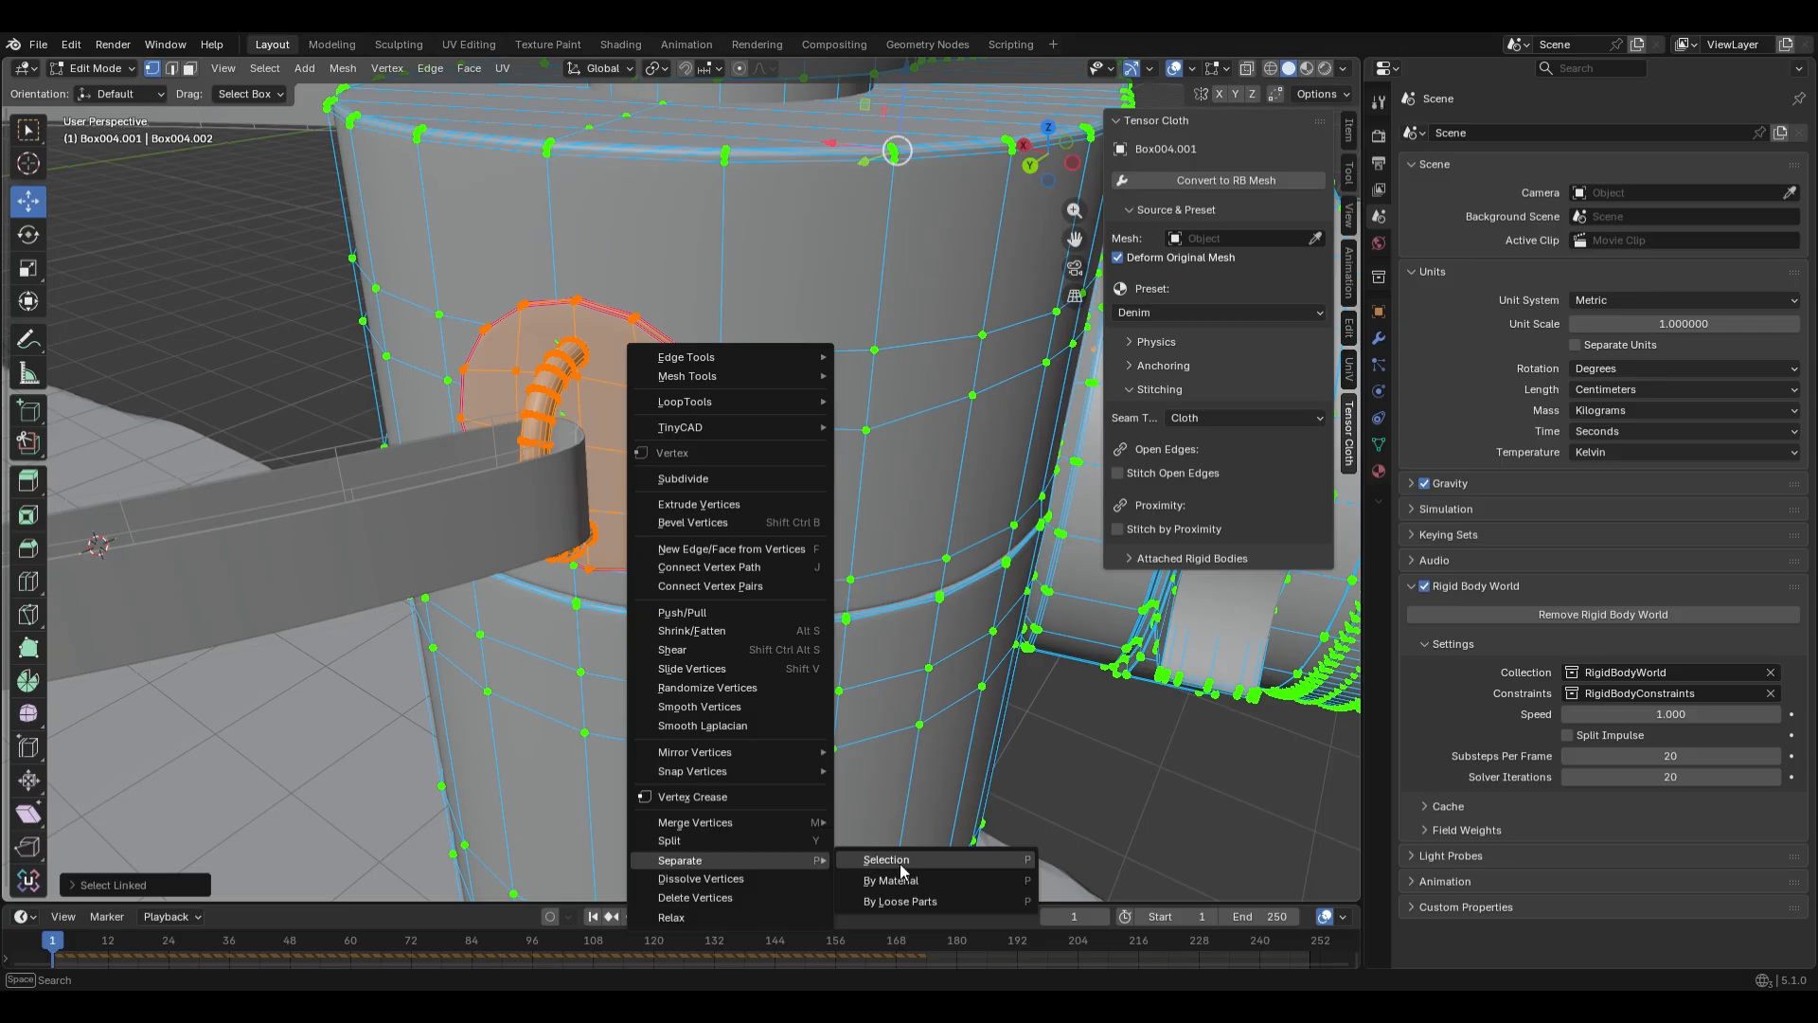
click(900, 867)
key(Tab)
Remove Box004.001 from the Attached Rigid Bodies of the strap cage cinghia simulaz.001
scroll(770, 519, down, 4)
click(638, 495)
scroll(638, 491, up, 2)
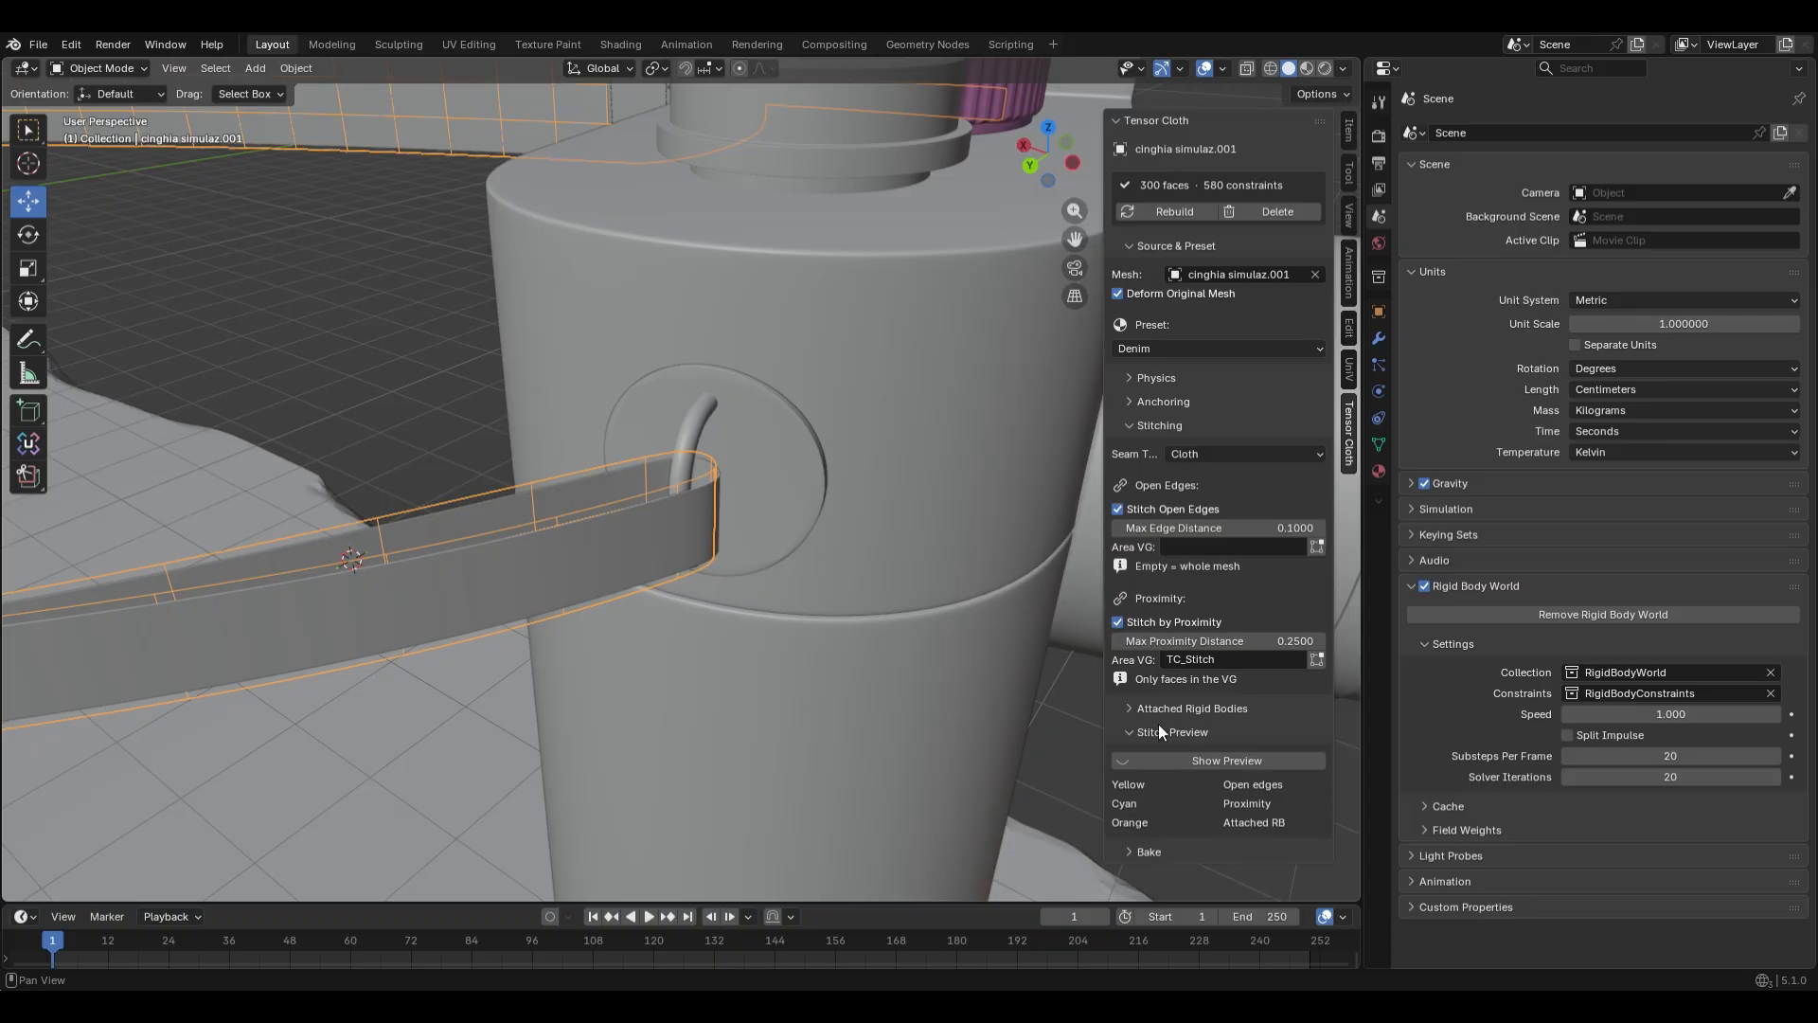
click(1157, 709)
scroll(1232, 597, down, 4)
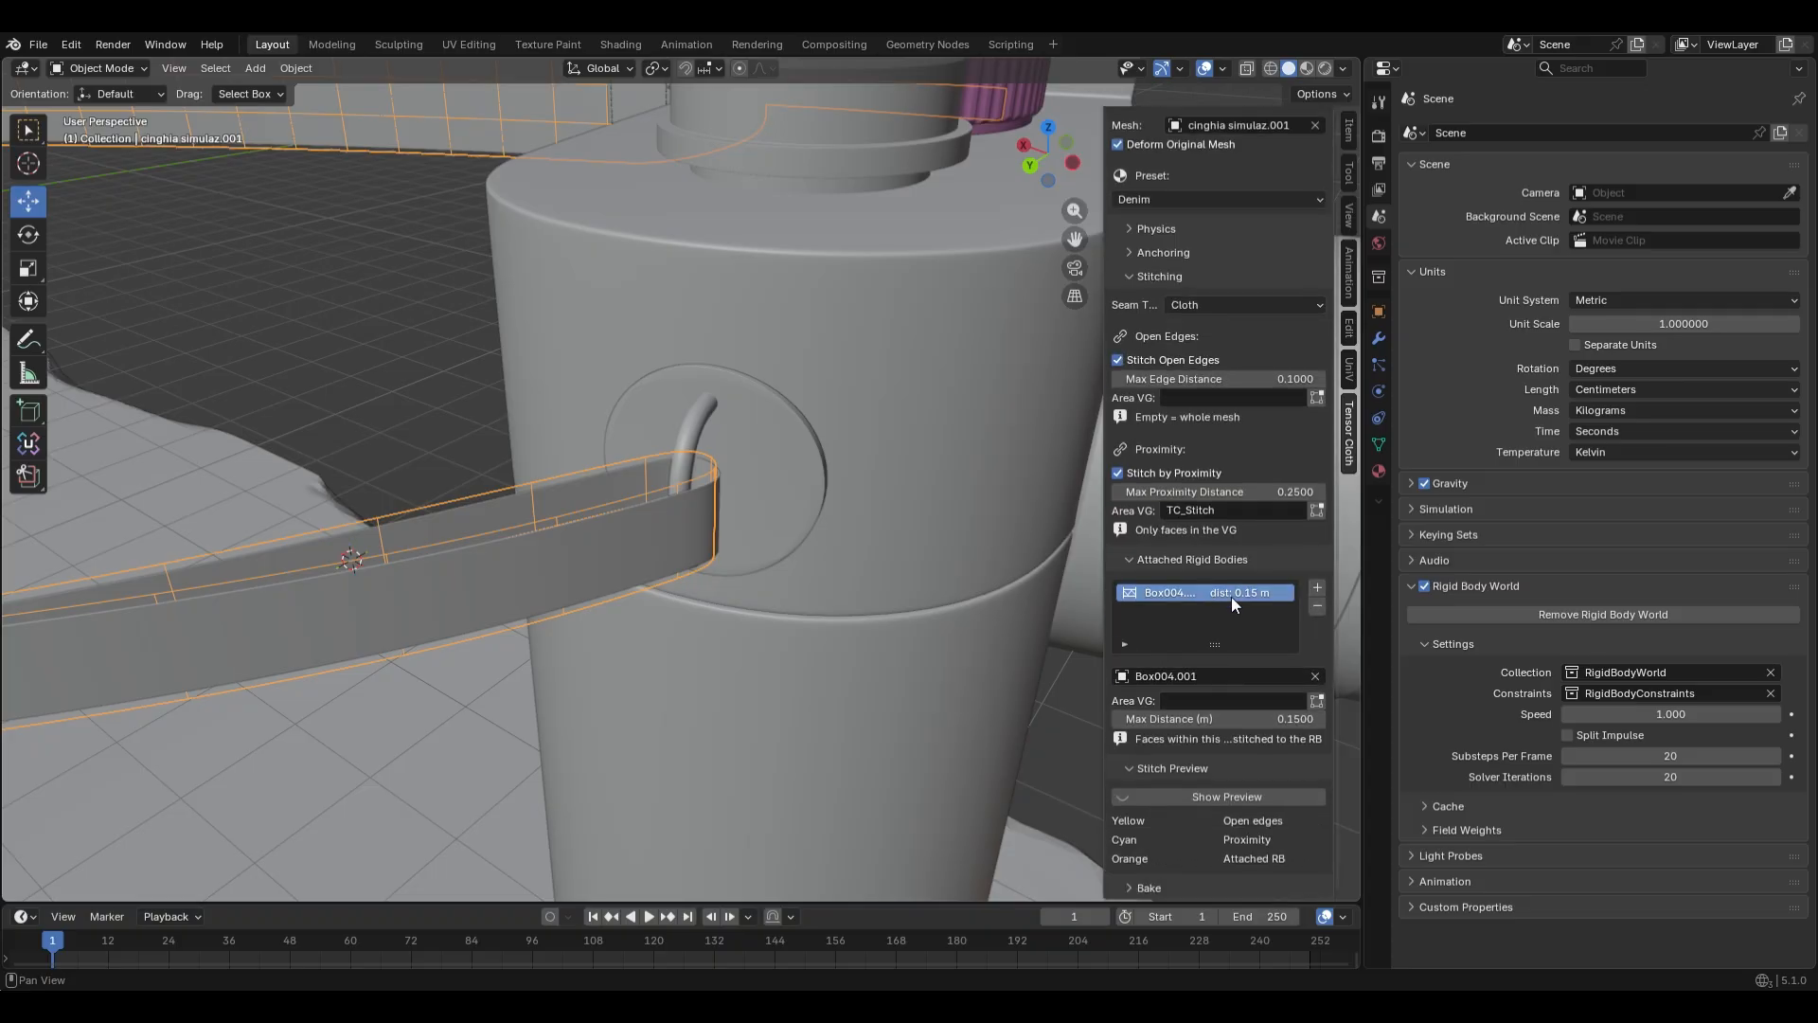
click(1318, 611)
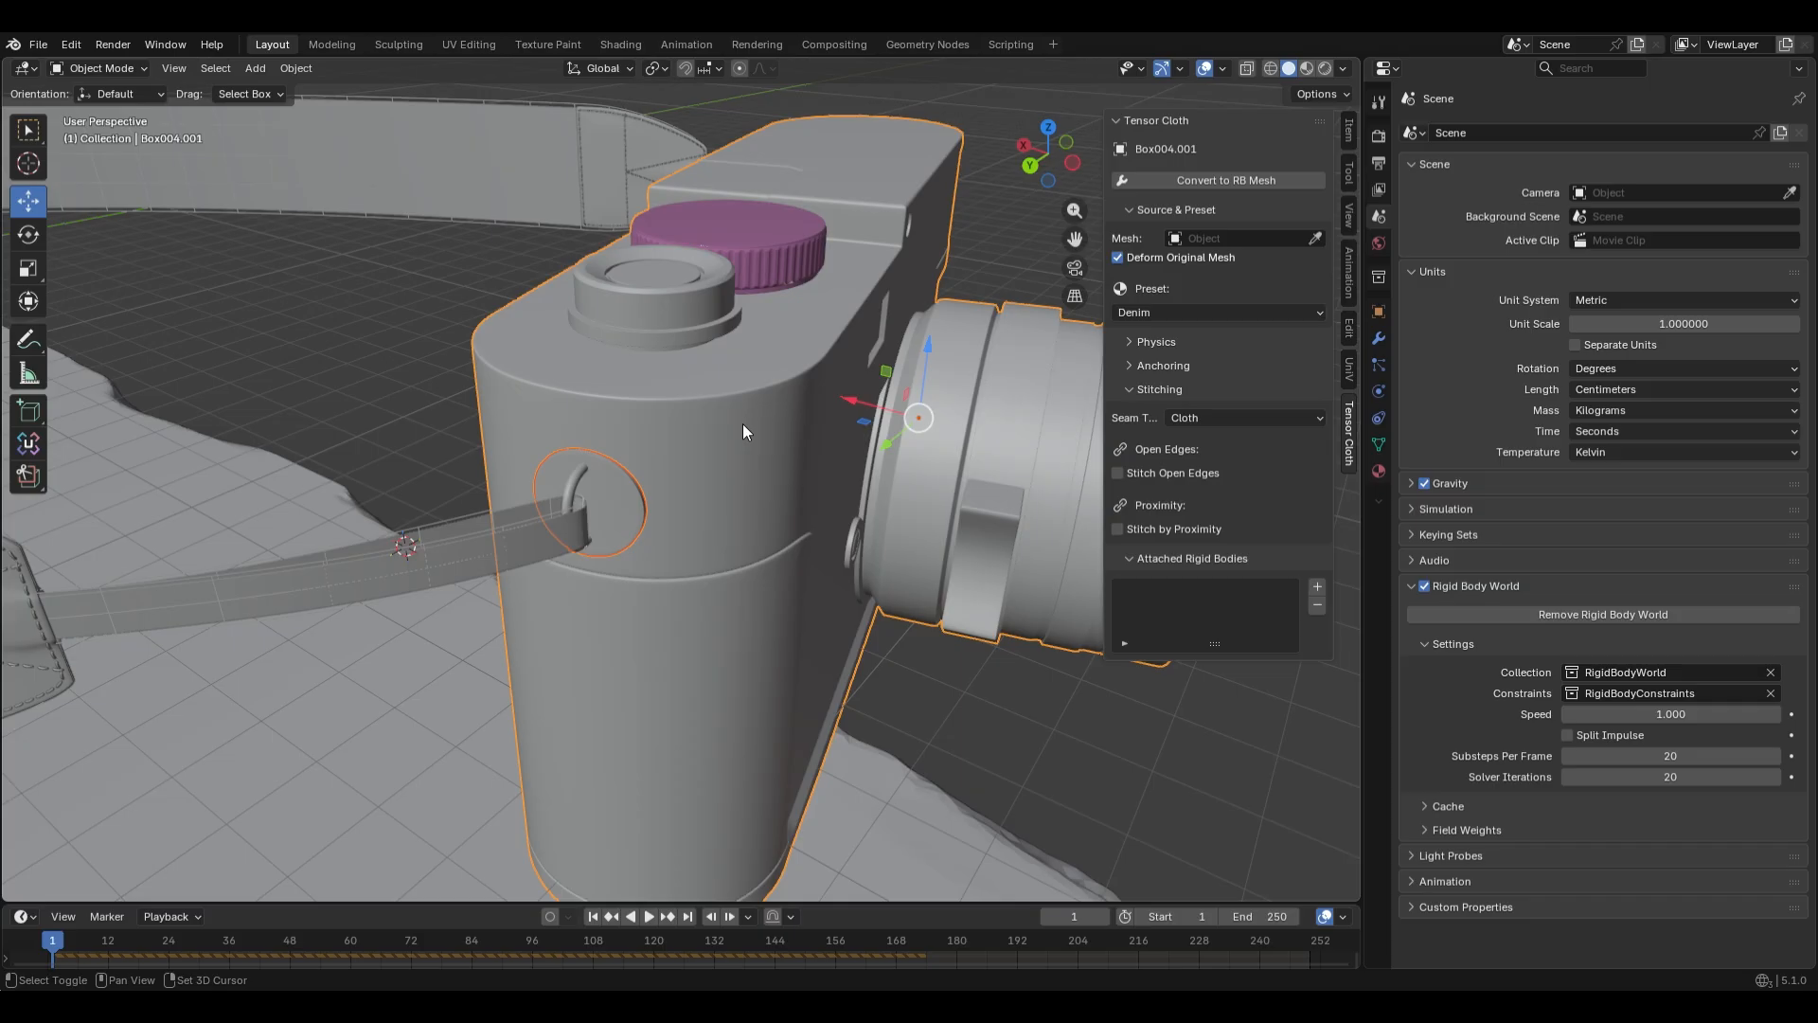
Set the origins of the camera body and the separated rings to their geometry
right_click(744, 425)
mouse_move(745, 424)
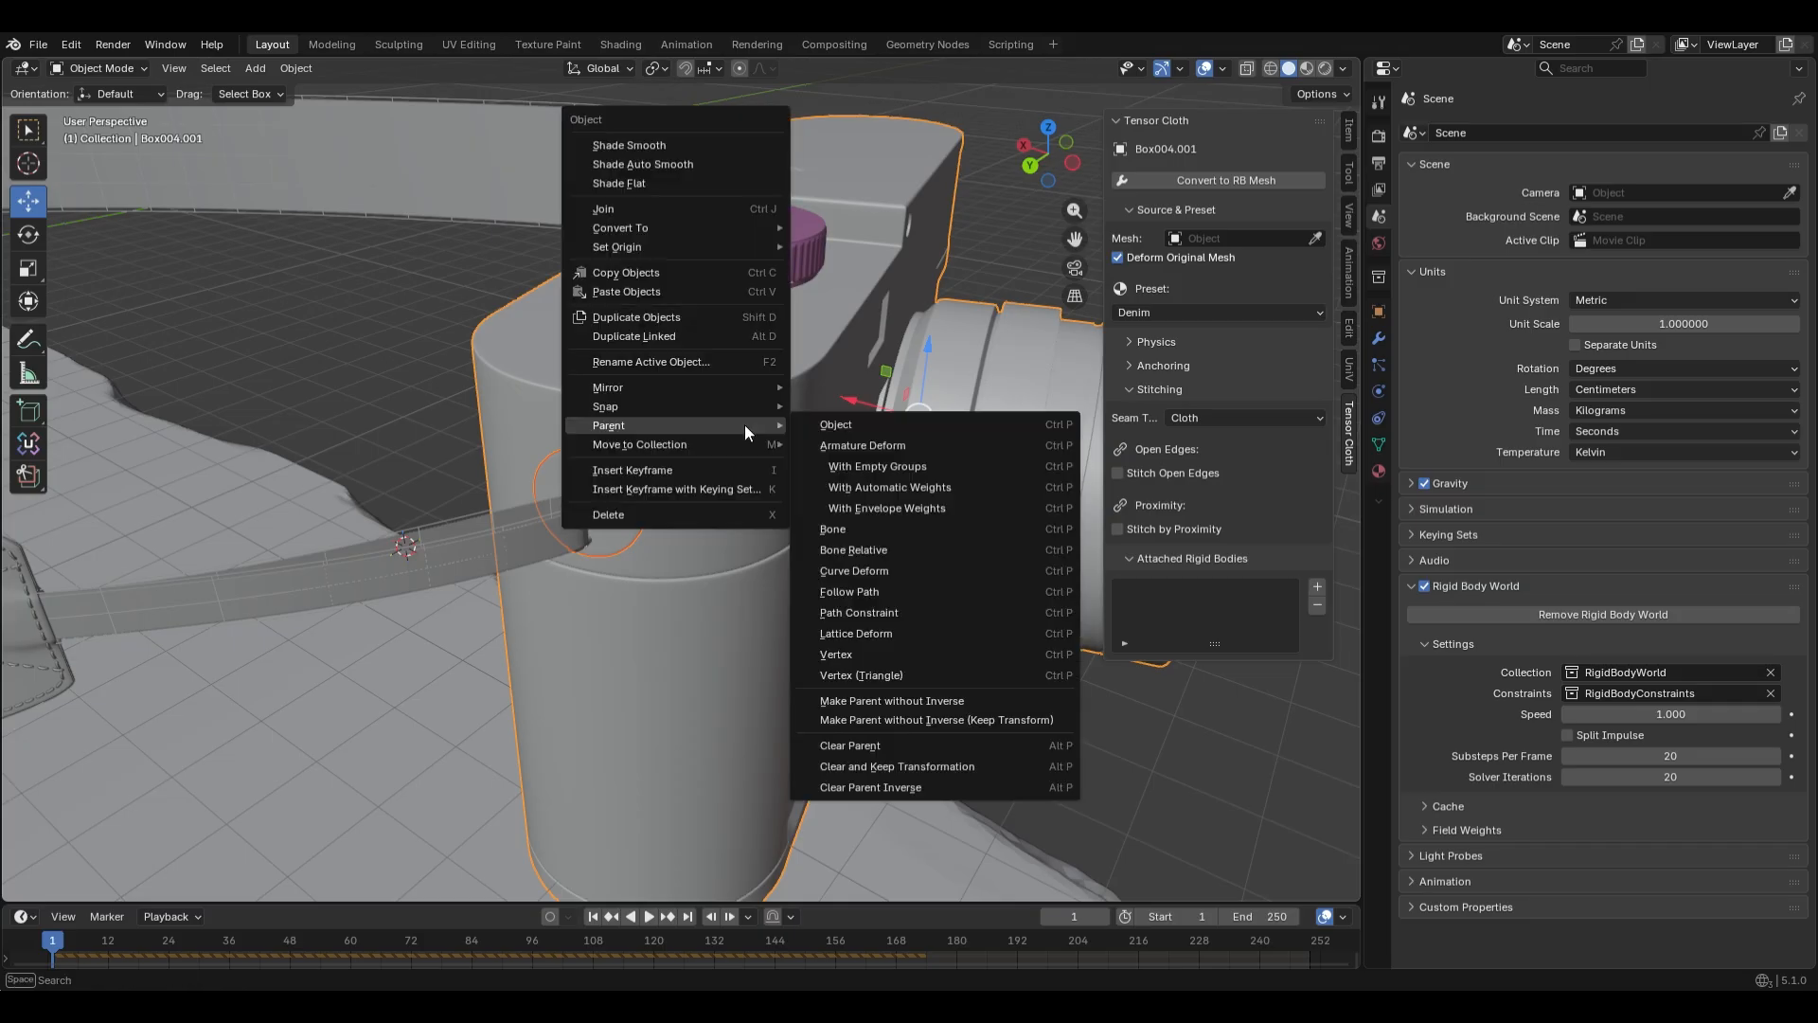
mouse_move(788, 243)
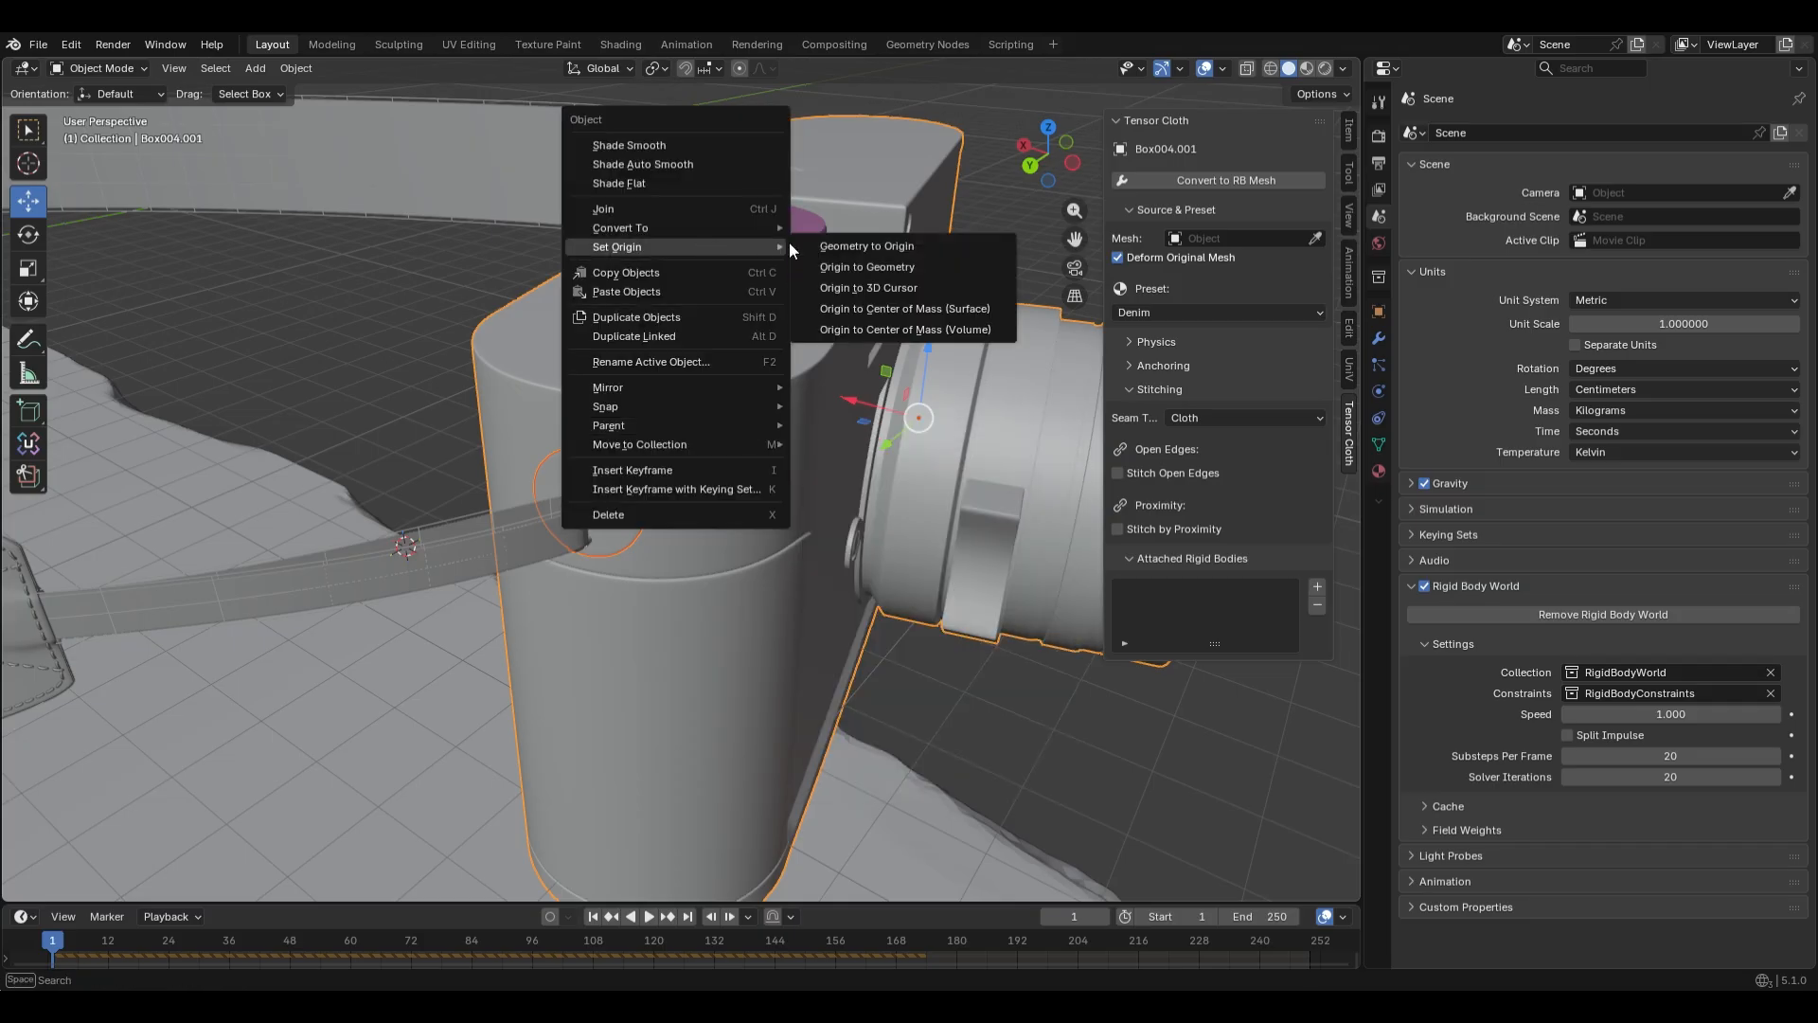
click(896, 267)
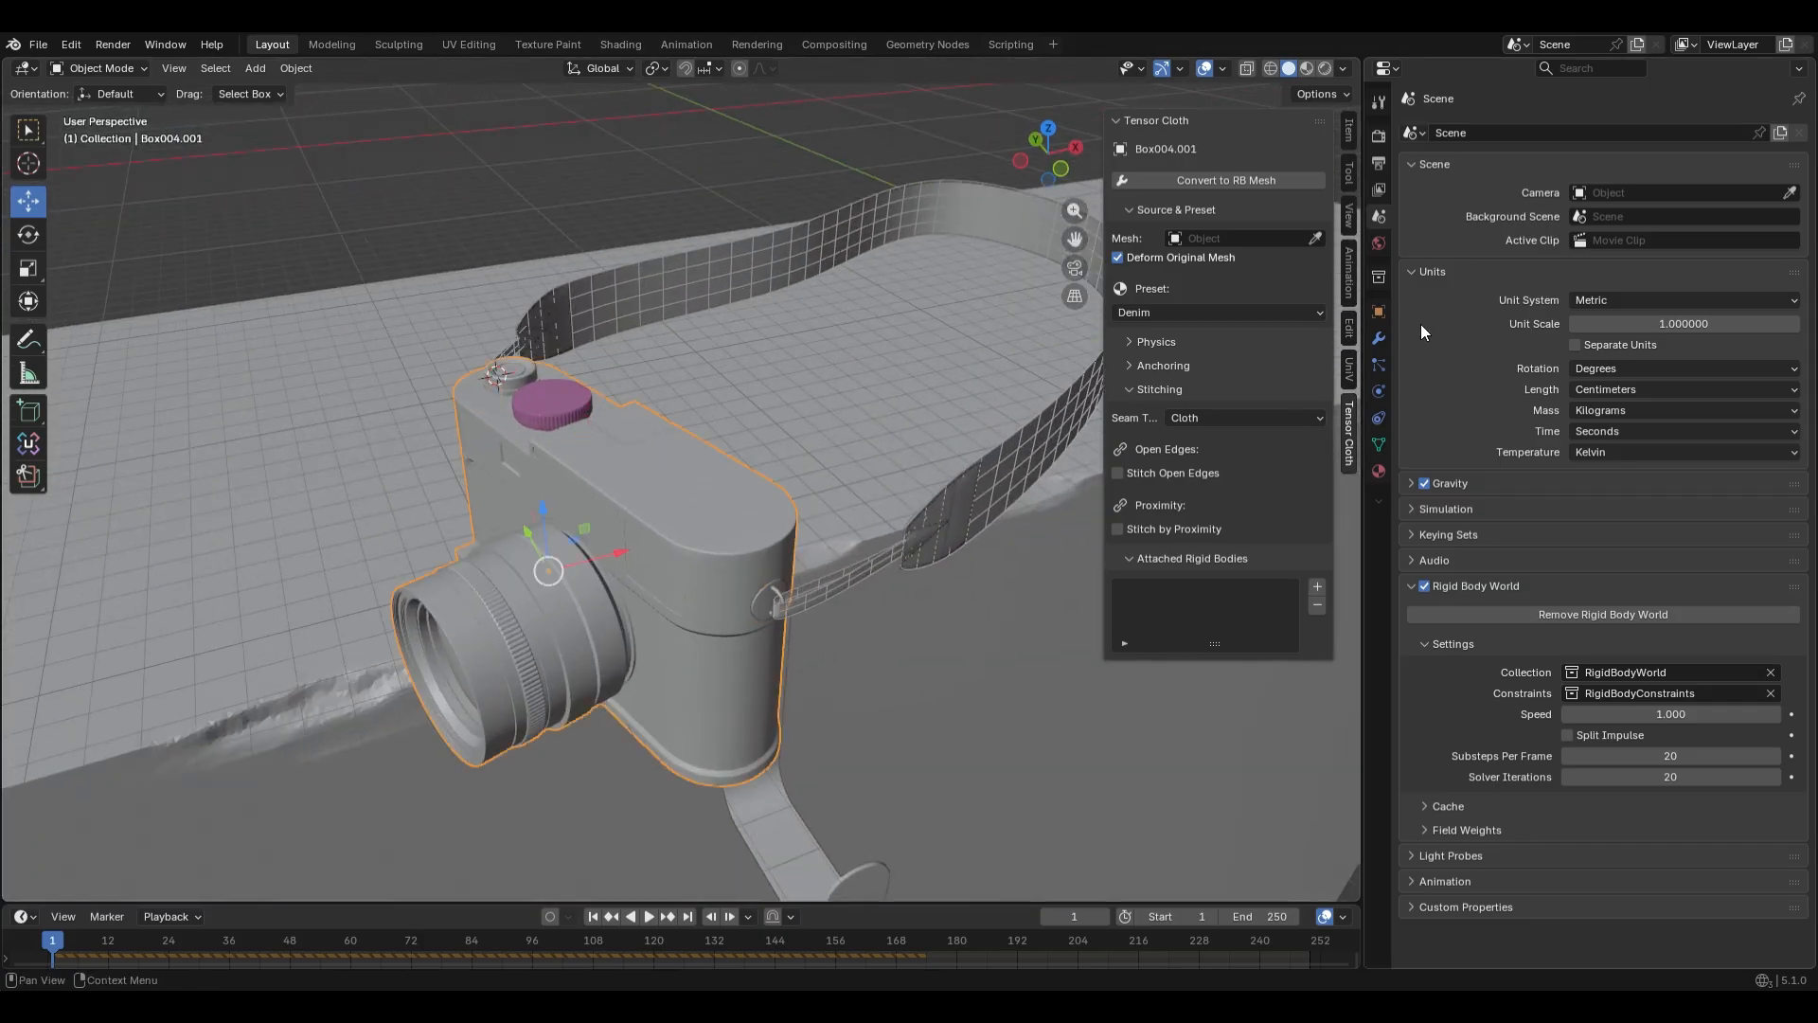
Set the rigid body collision source of the camera Box004.001 to Base
click(1380, 389)
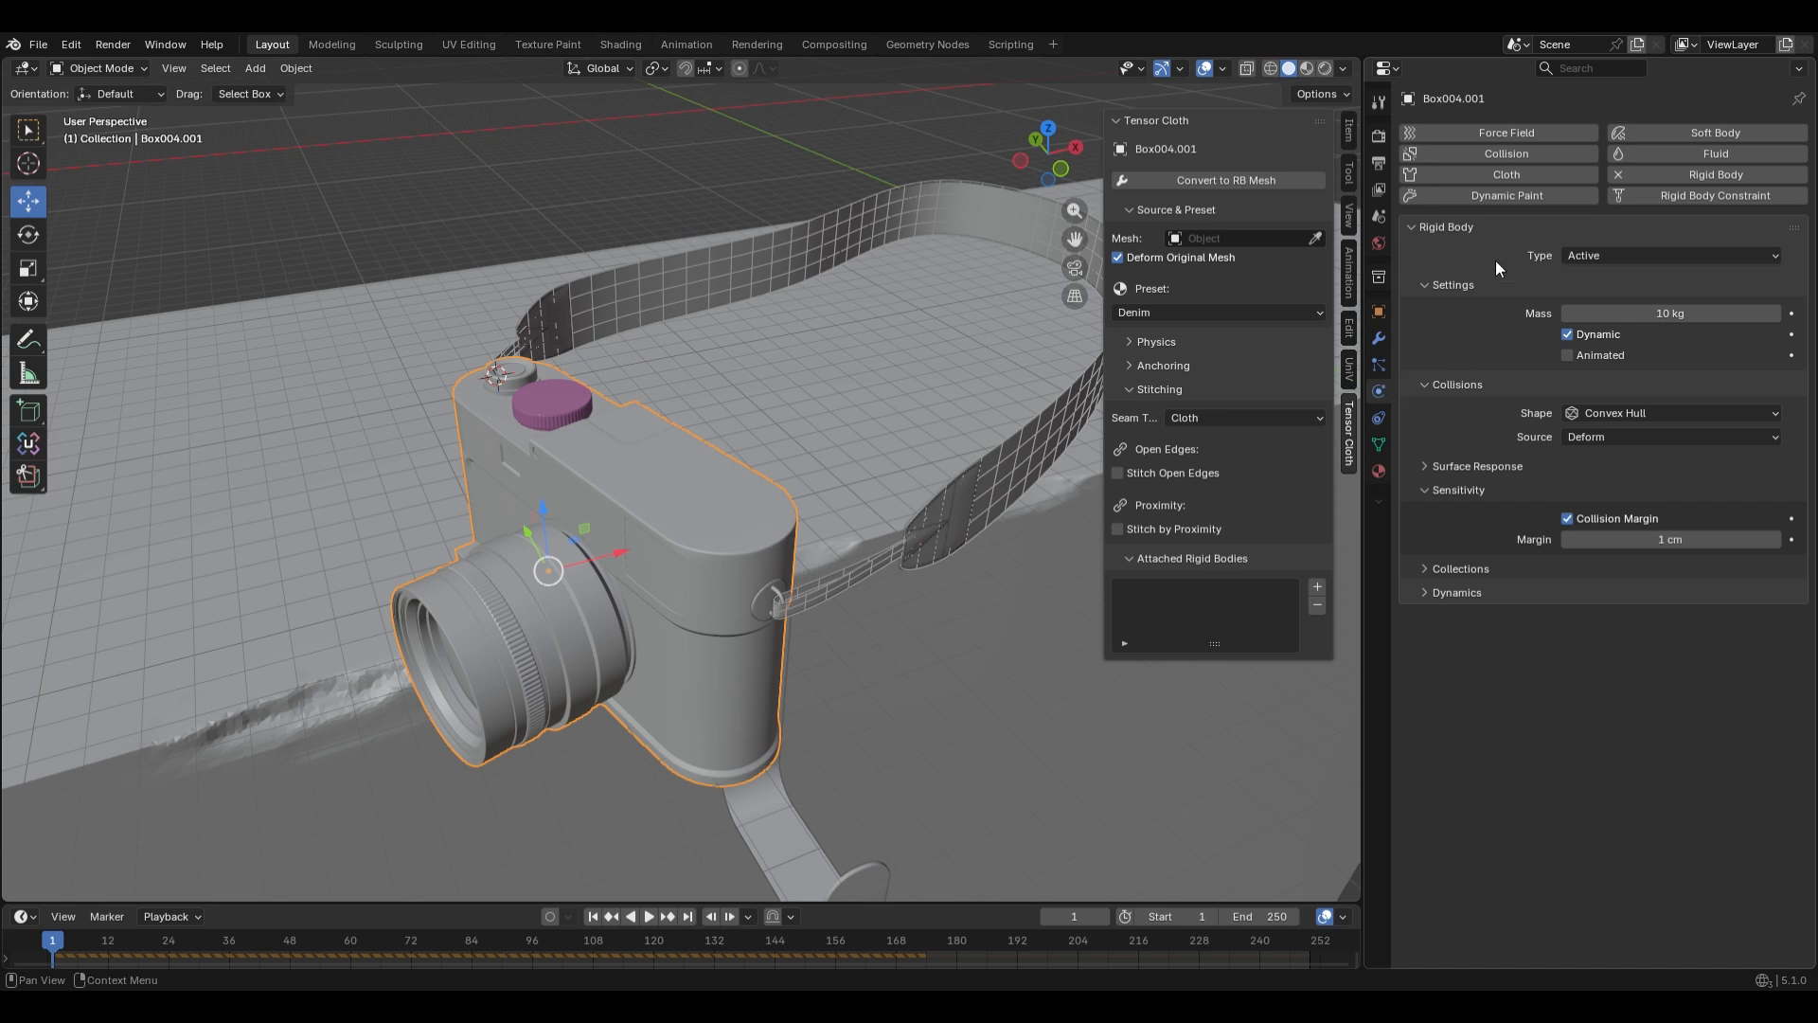
click(1604, 439)
click(1595, 457)
Select the ring object Box004.002 and set its rigid body collision shape to Mesh
scroll(776, 599, up, 5)
click(755, 583)
click(756, 584)
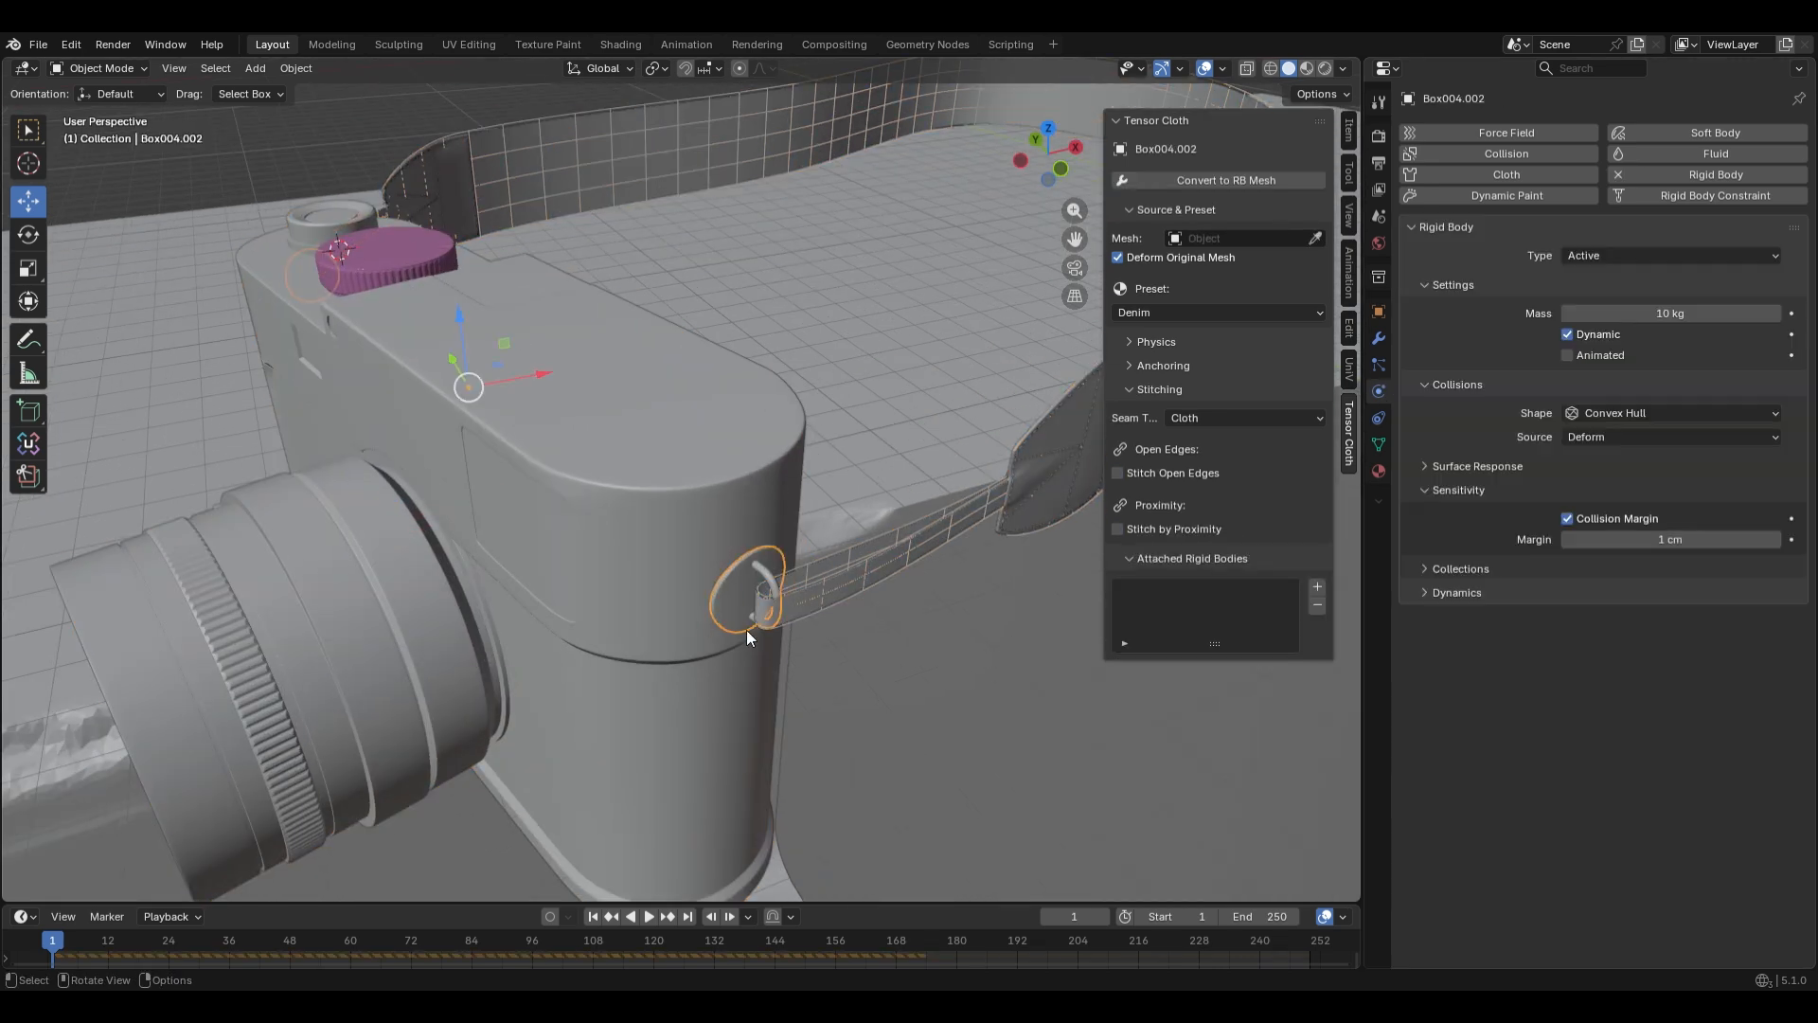
click(1623, 411)
click(1606, 560)
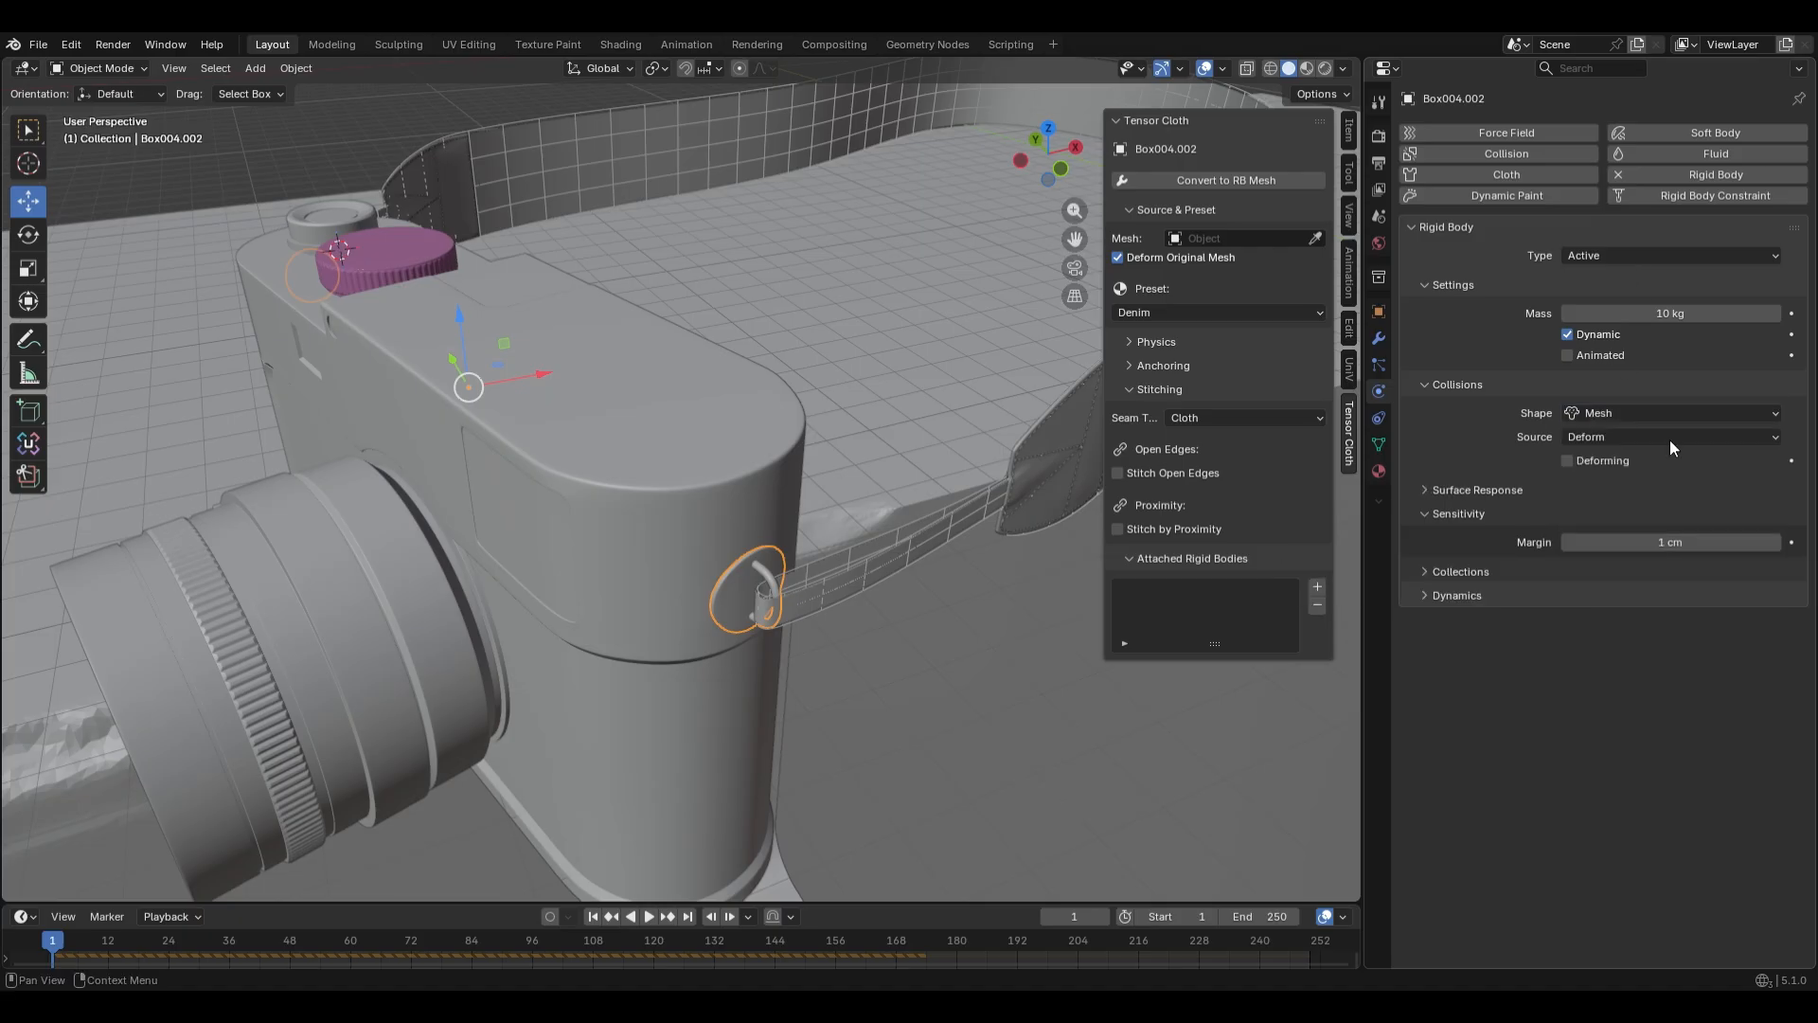
Add a Fixed rigid body constraint to the rings, with Box004.002 as first and Box004.001 as second object
click(1705, 195)
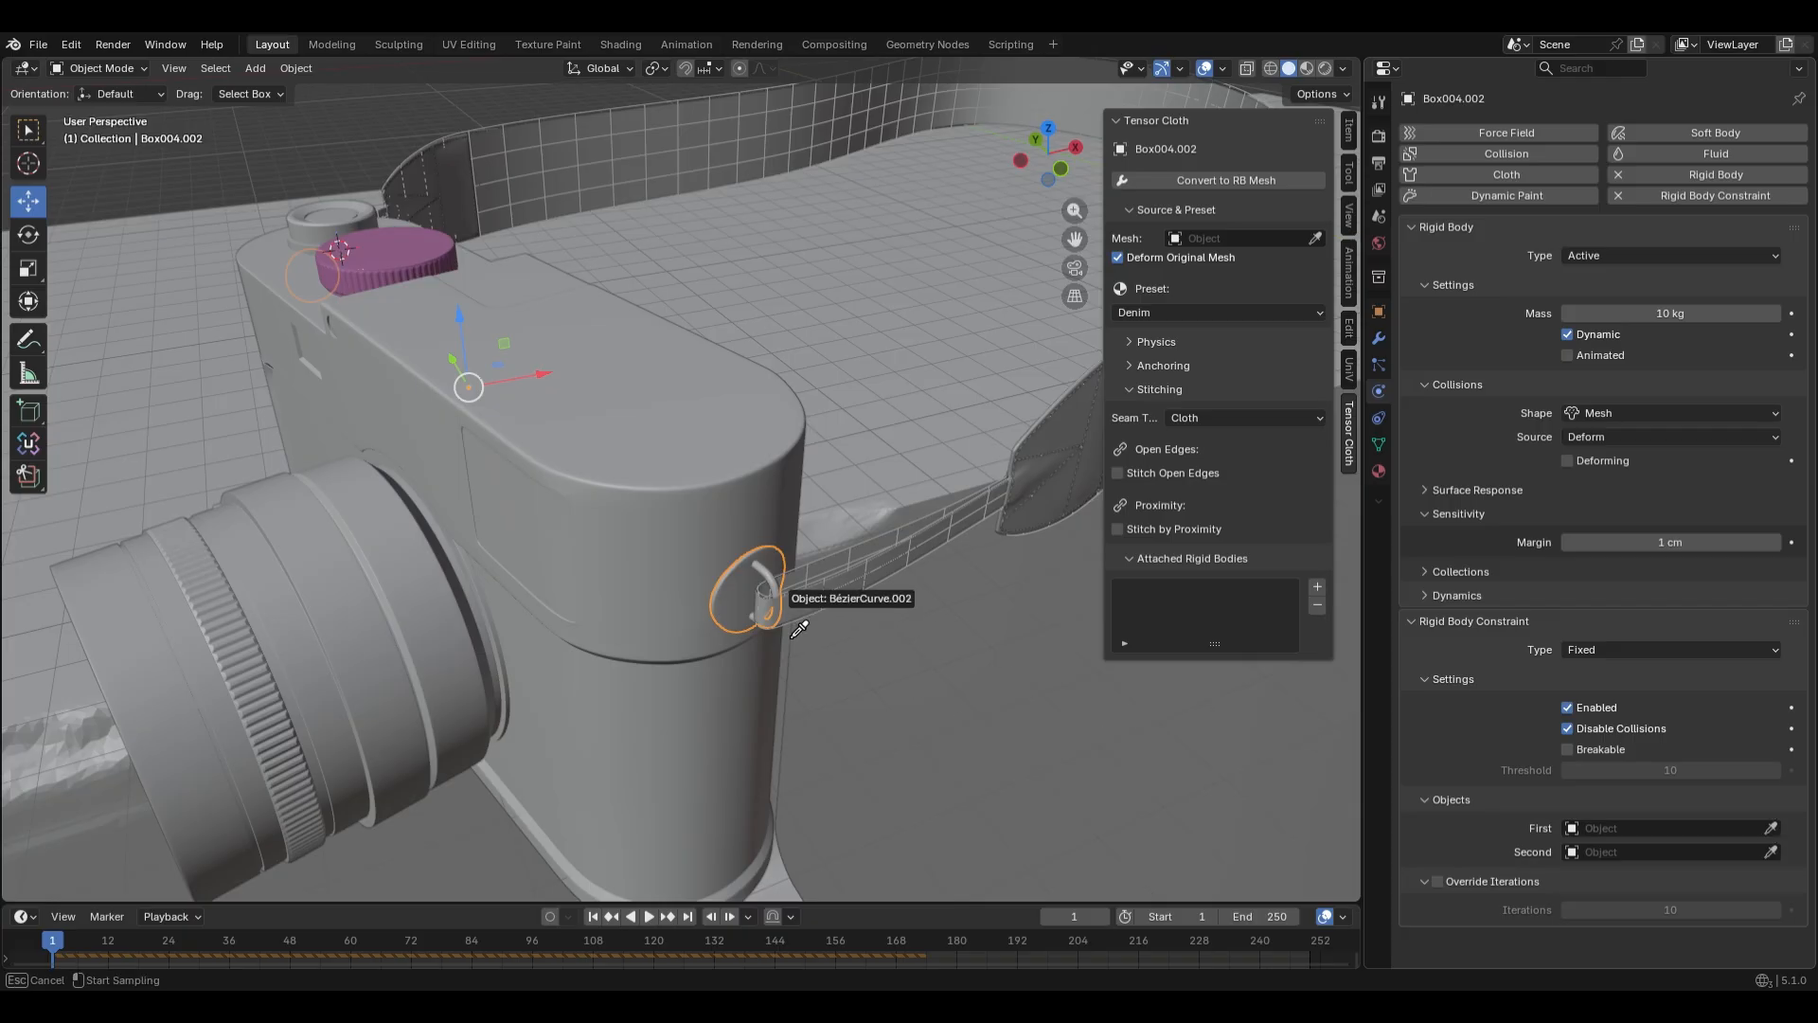
scroll(611, 471, down, 3)
scroll(625, 479, up, 7)
Select the strap cage cinghia simulaz.001 and rebuild its Tensor Cloth rigid-body mesh without attached rigid bodies
click(638, 532)
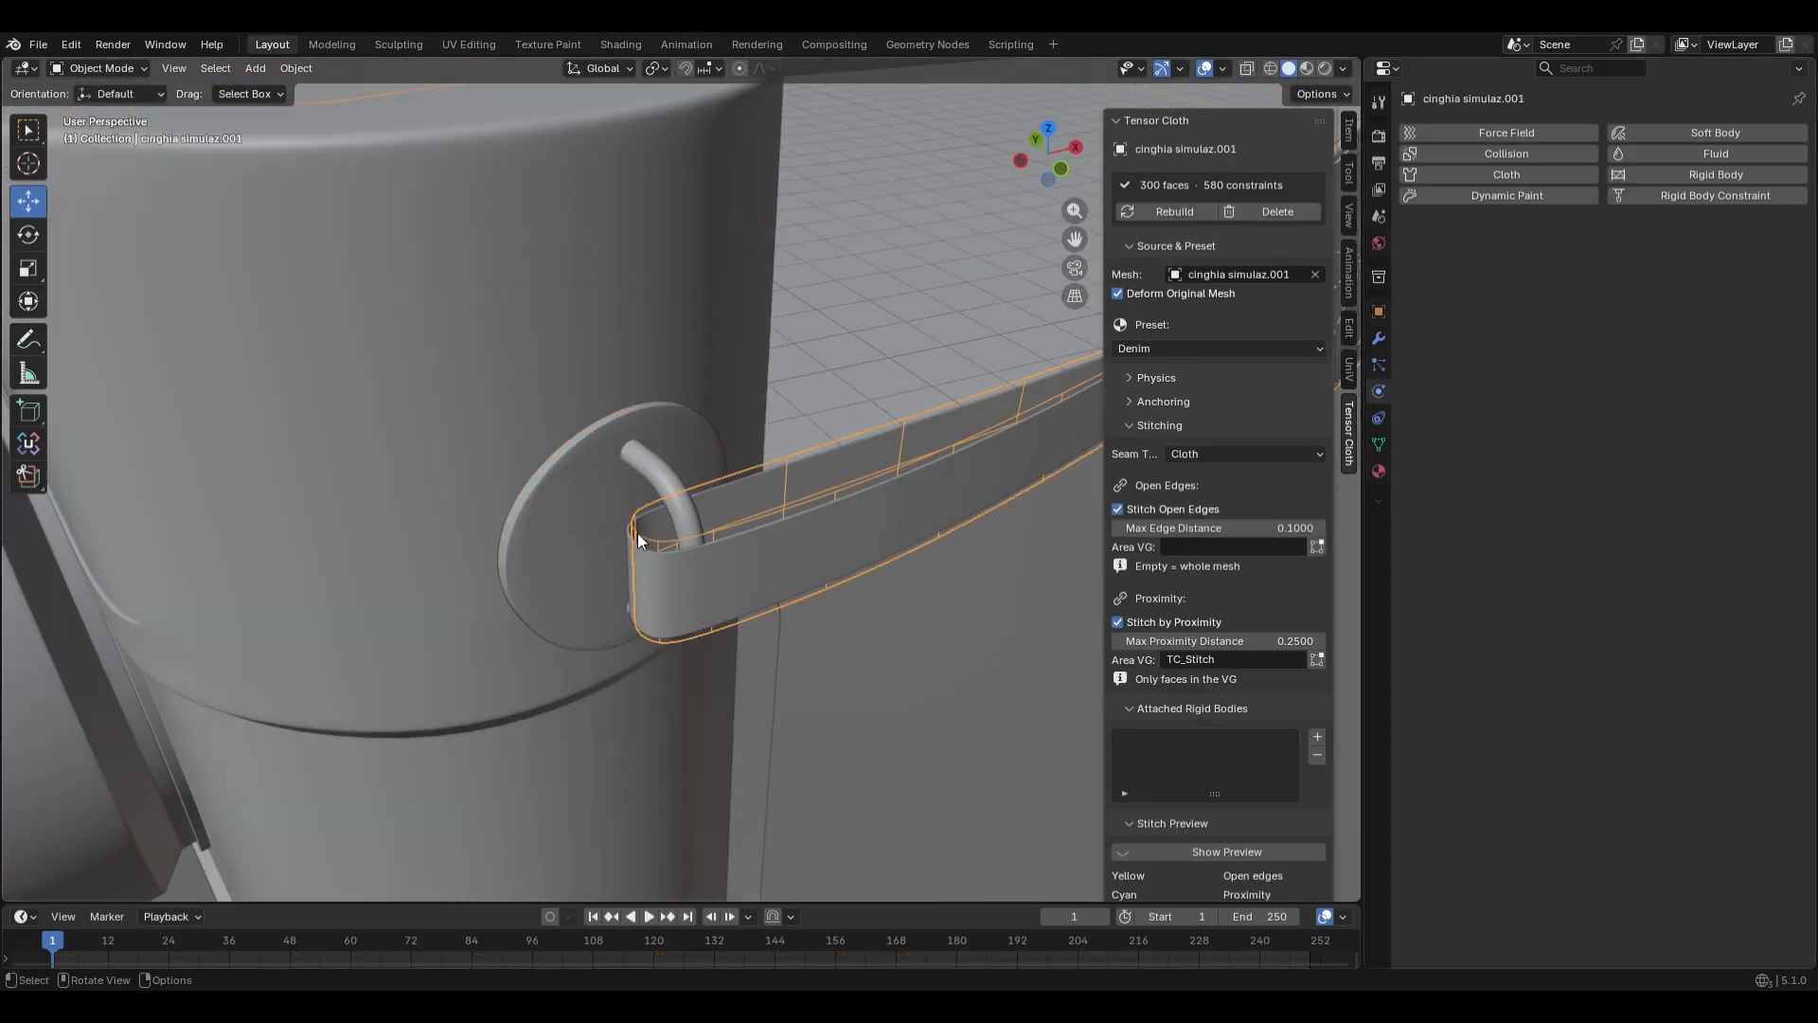
scroll(638, 532, down, 4)
middle_drag(642, 553, 697, 521)
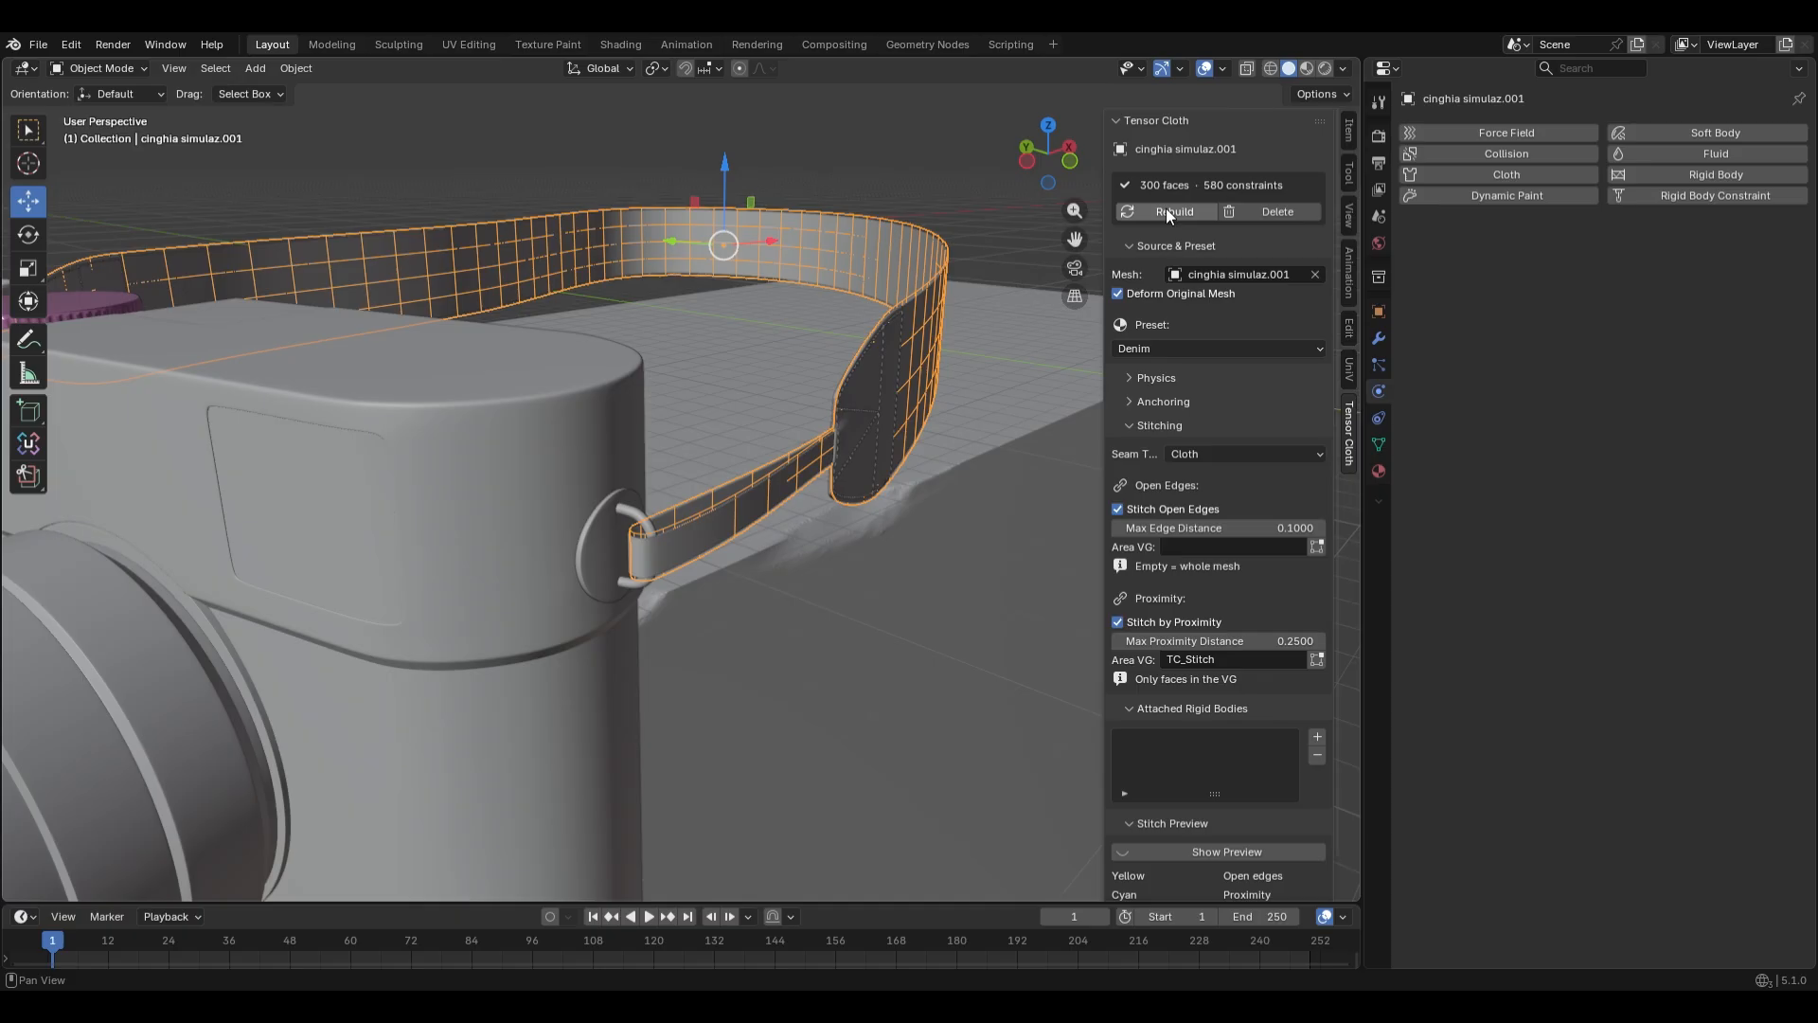
scroll(848, 290, down, 5)
click(795, 225)
middle_drag(795, 226, 351, 407)
scroll(384, 428, up, 6)
Play the simulation and examine how the strap end loops around the camera ring up close
key(space)
scroll(430, 456, up, 5)
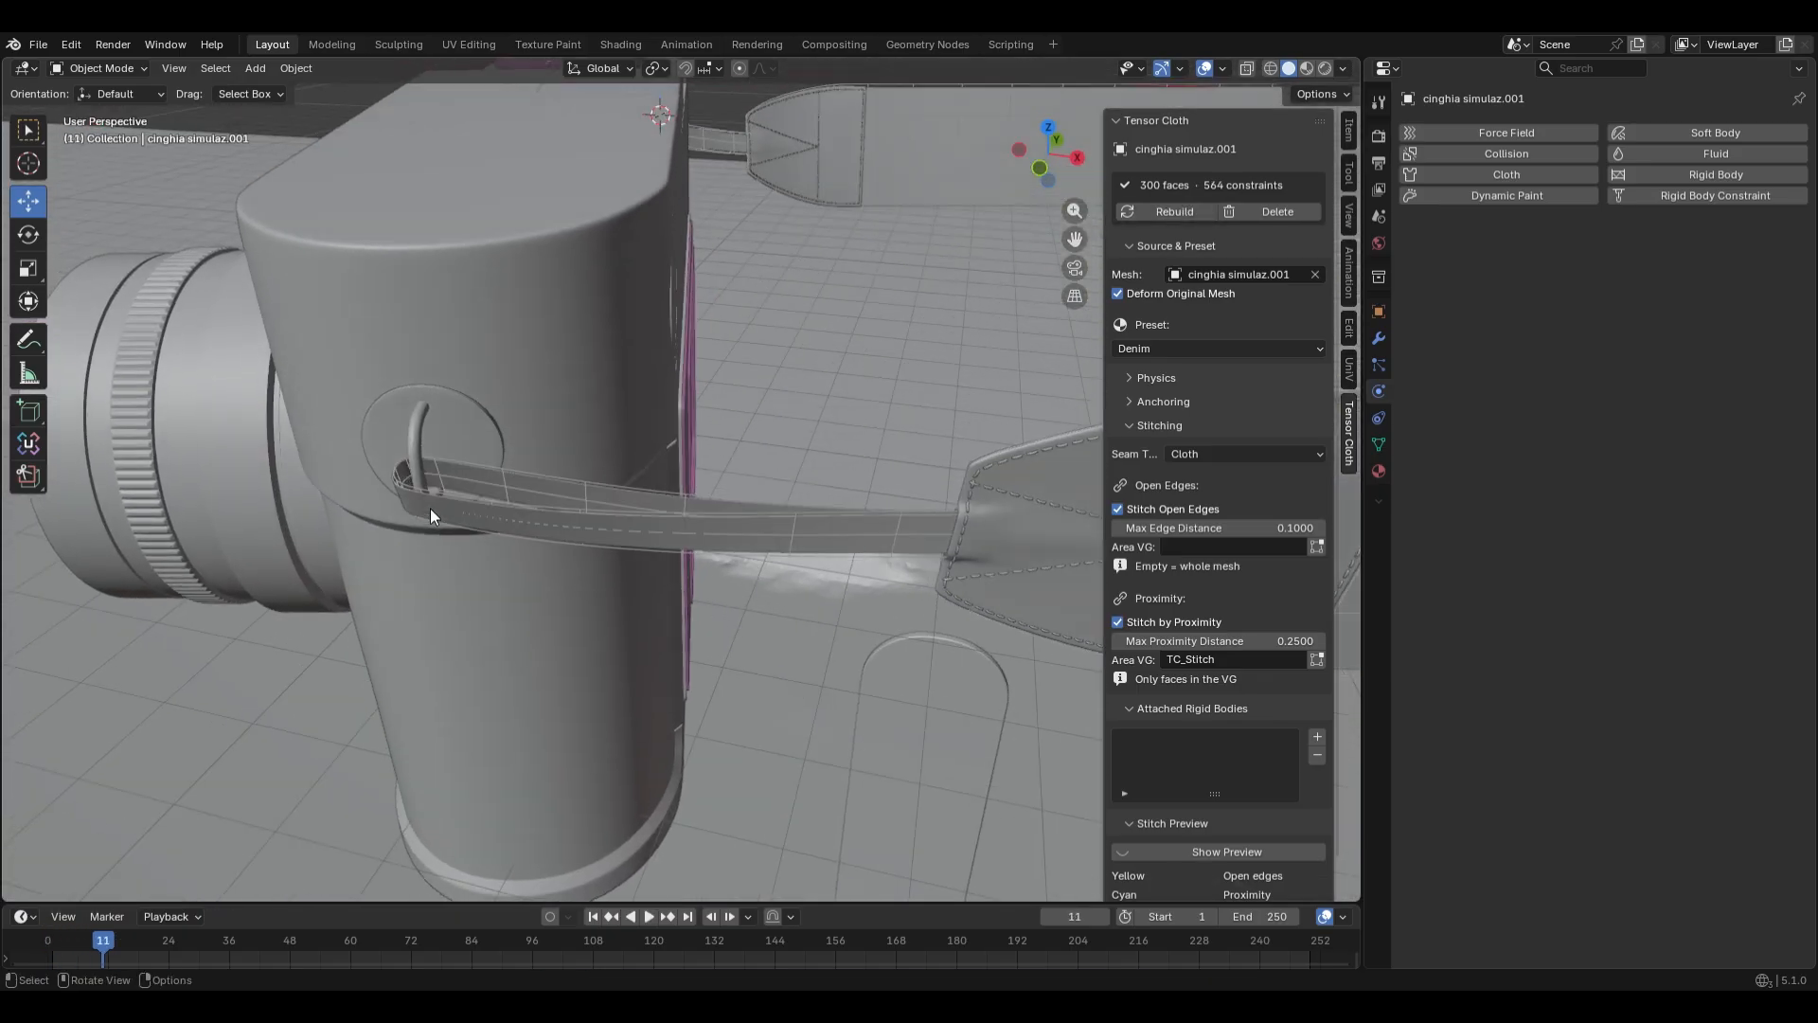
middle_drag(371, 395, 583, 480)
key(space)
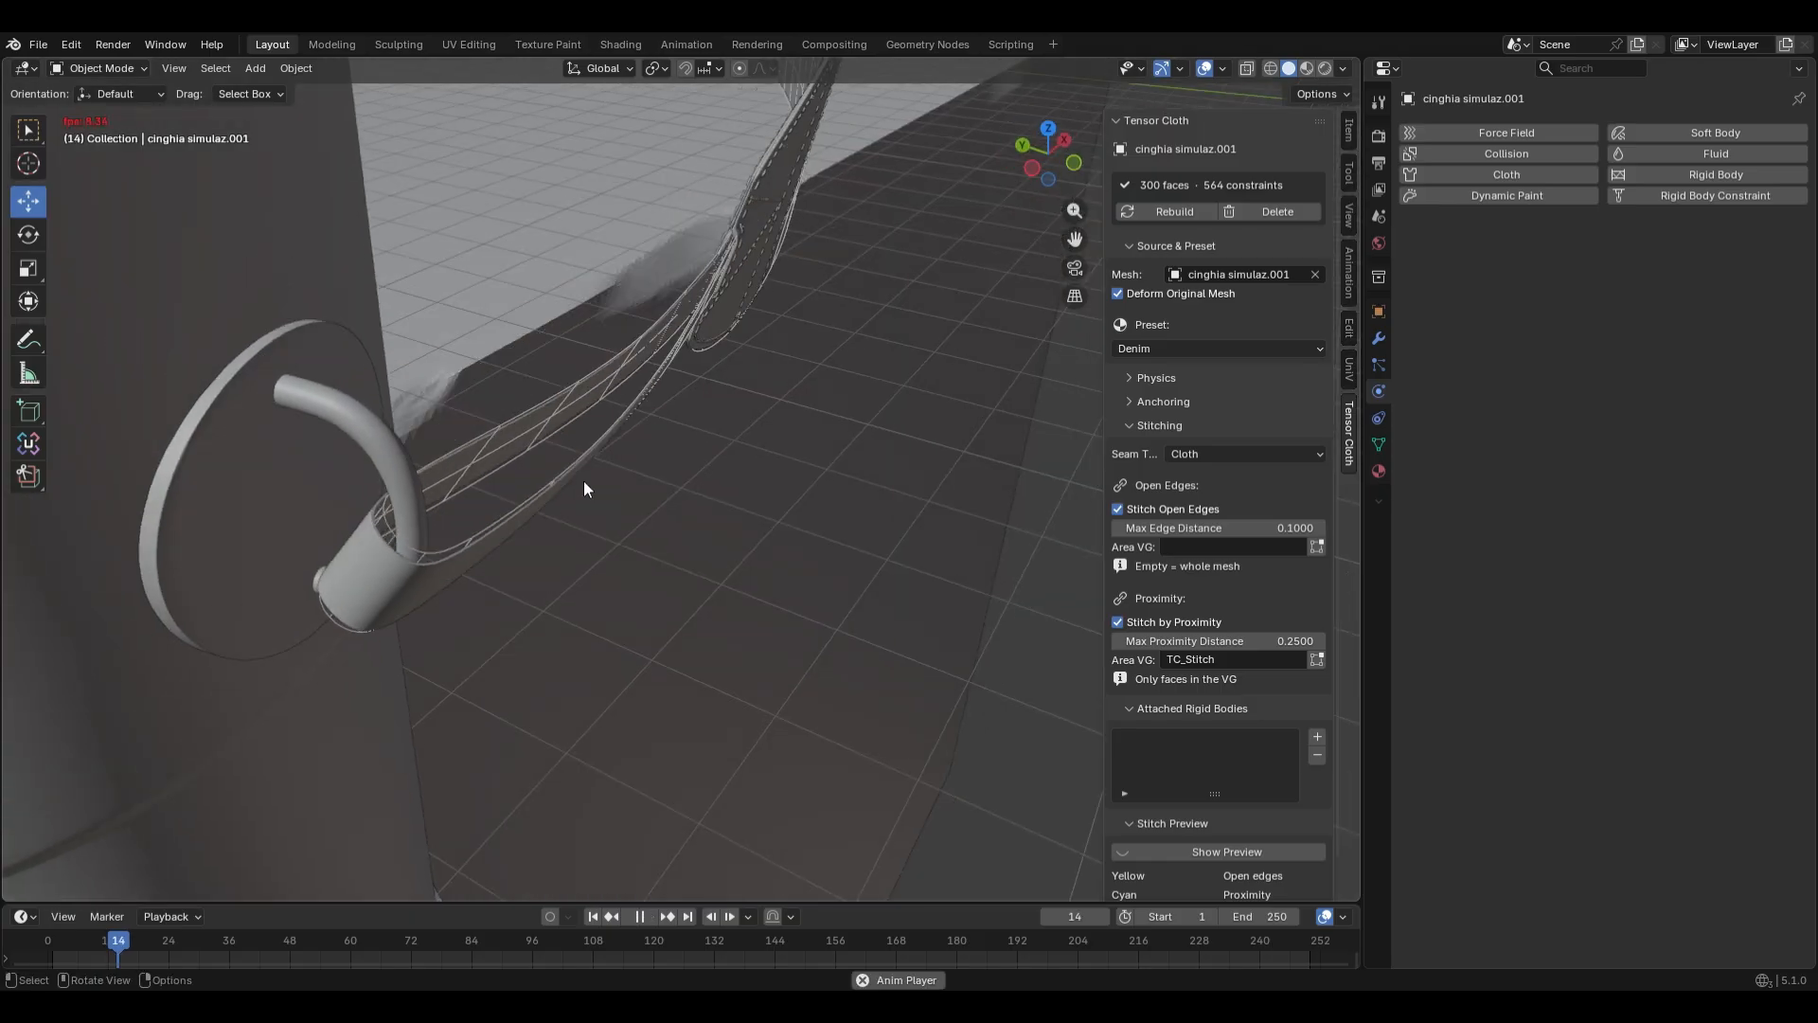
key(space)
scroll(606, 401, down, 8)
middle_drag(606, 400, 703, 463)
key(space)
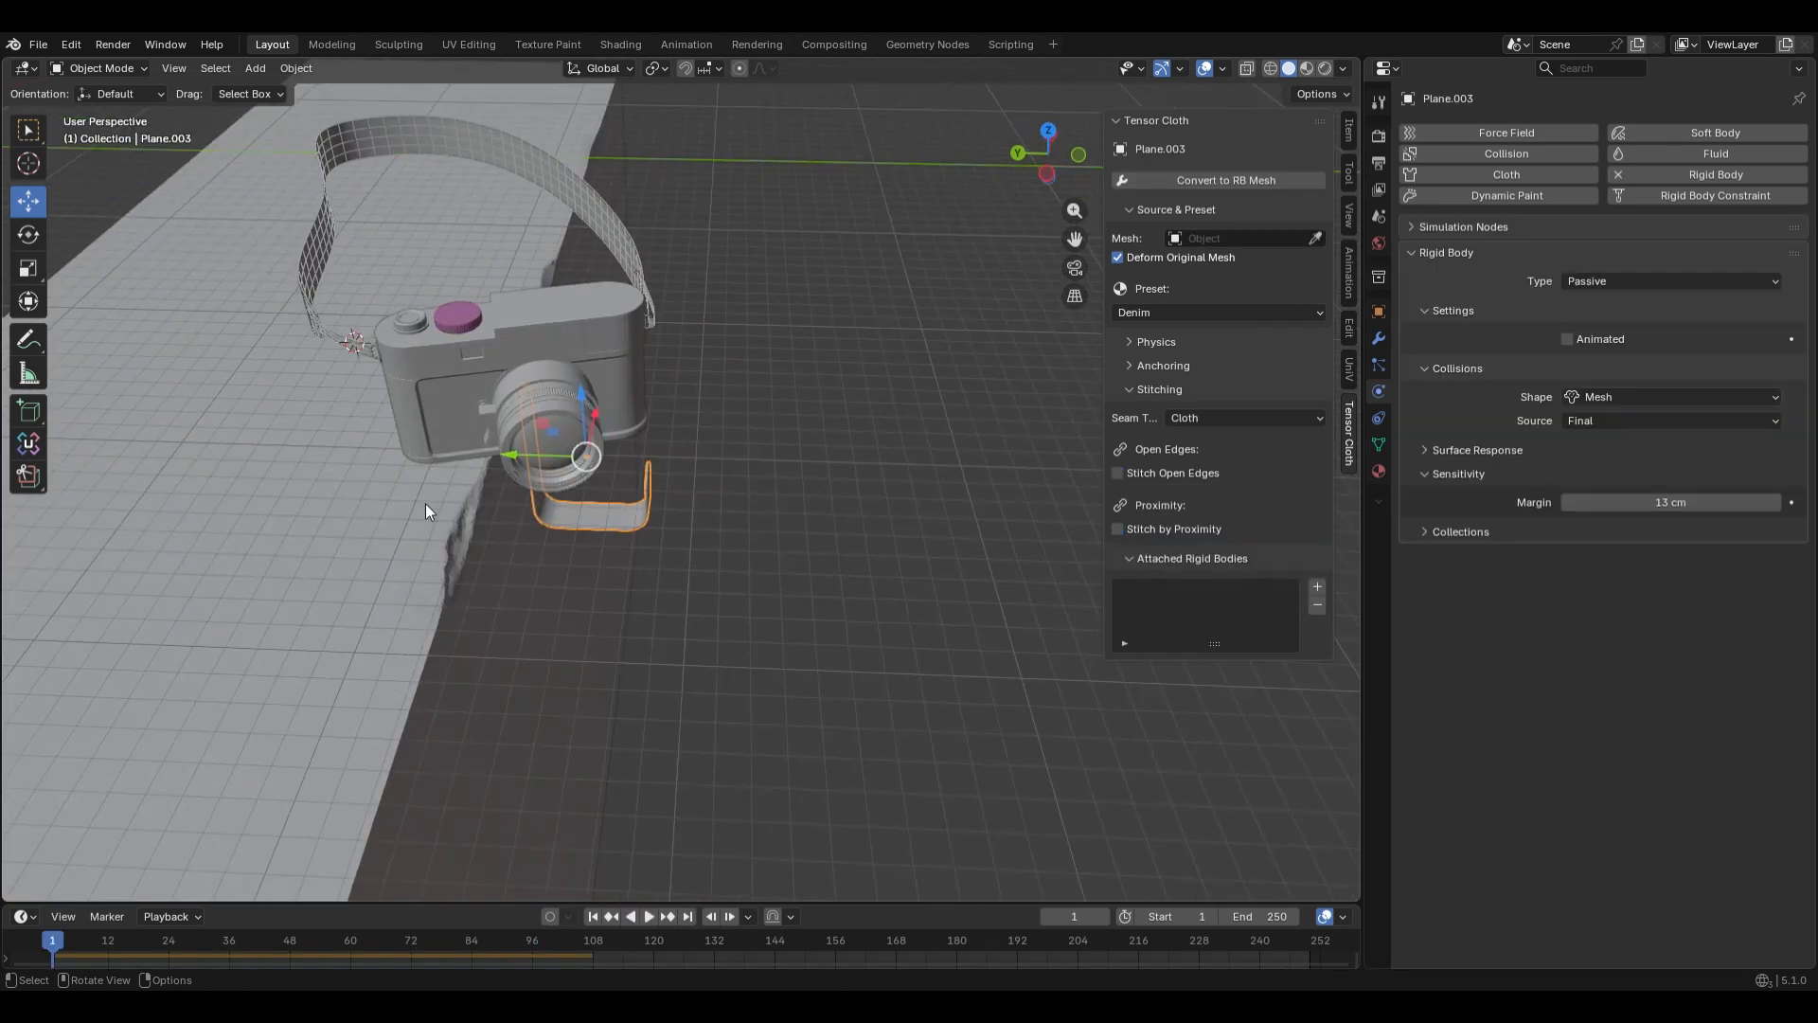
Move the table Cube.001 and the hook Plane.003 slightly along positive Y and replay the simulation
click(424, 511)
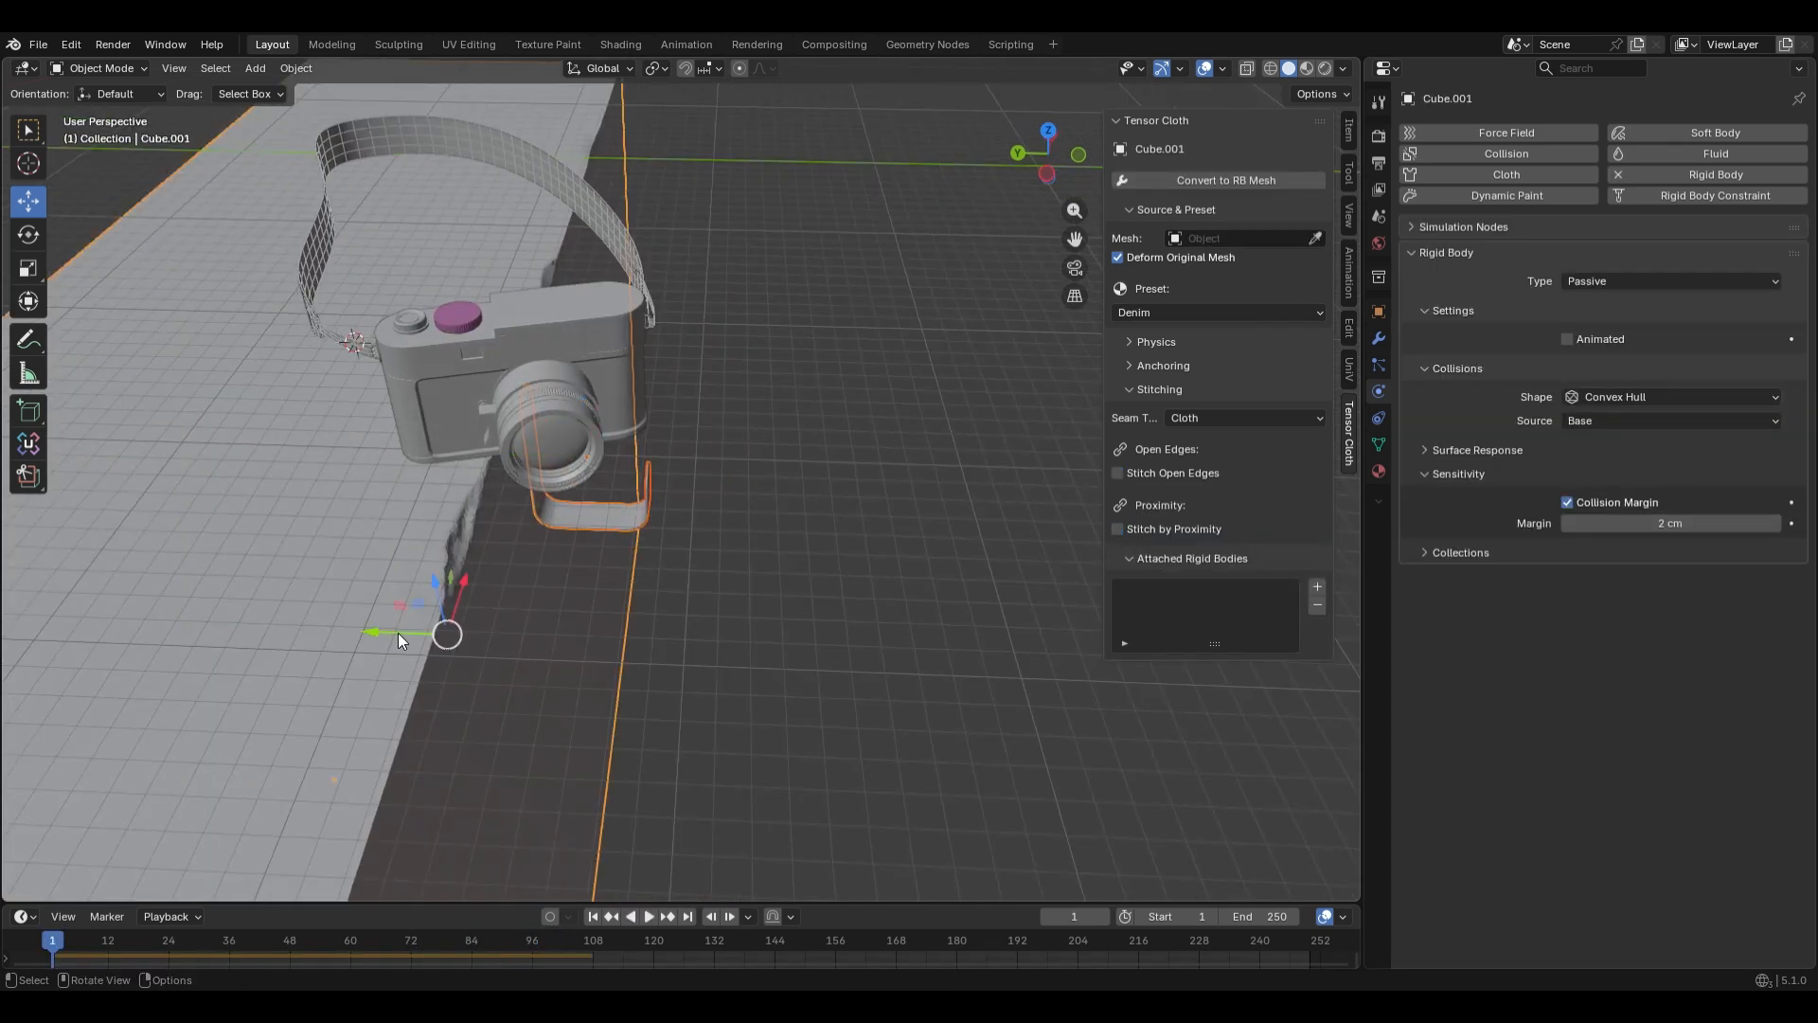
drag(398, 633, 387, 648)
click(382, 652)
middle_drag(770, 583, 530, 303)
key(space)
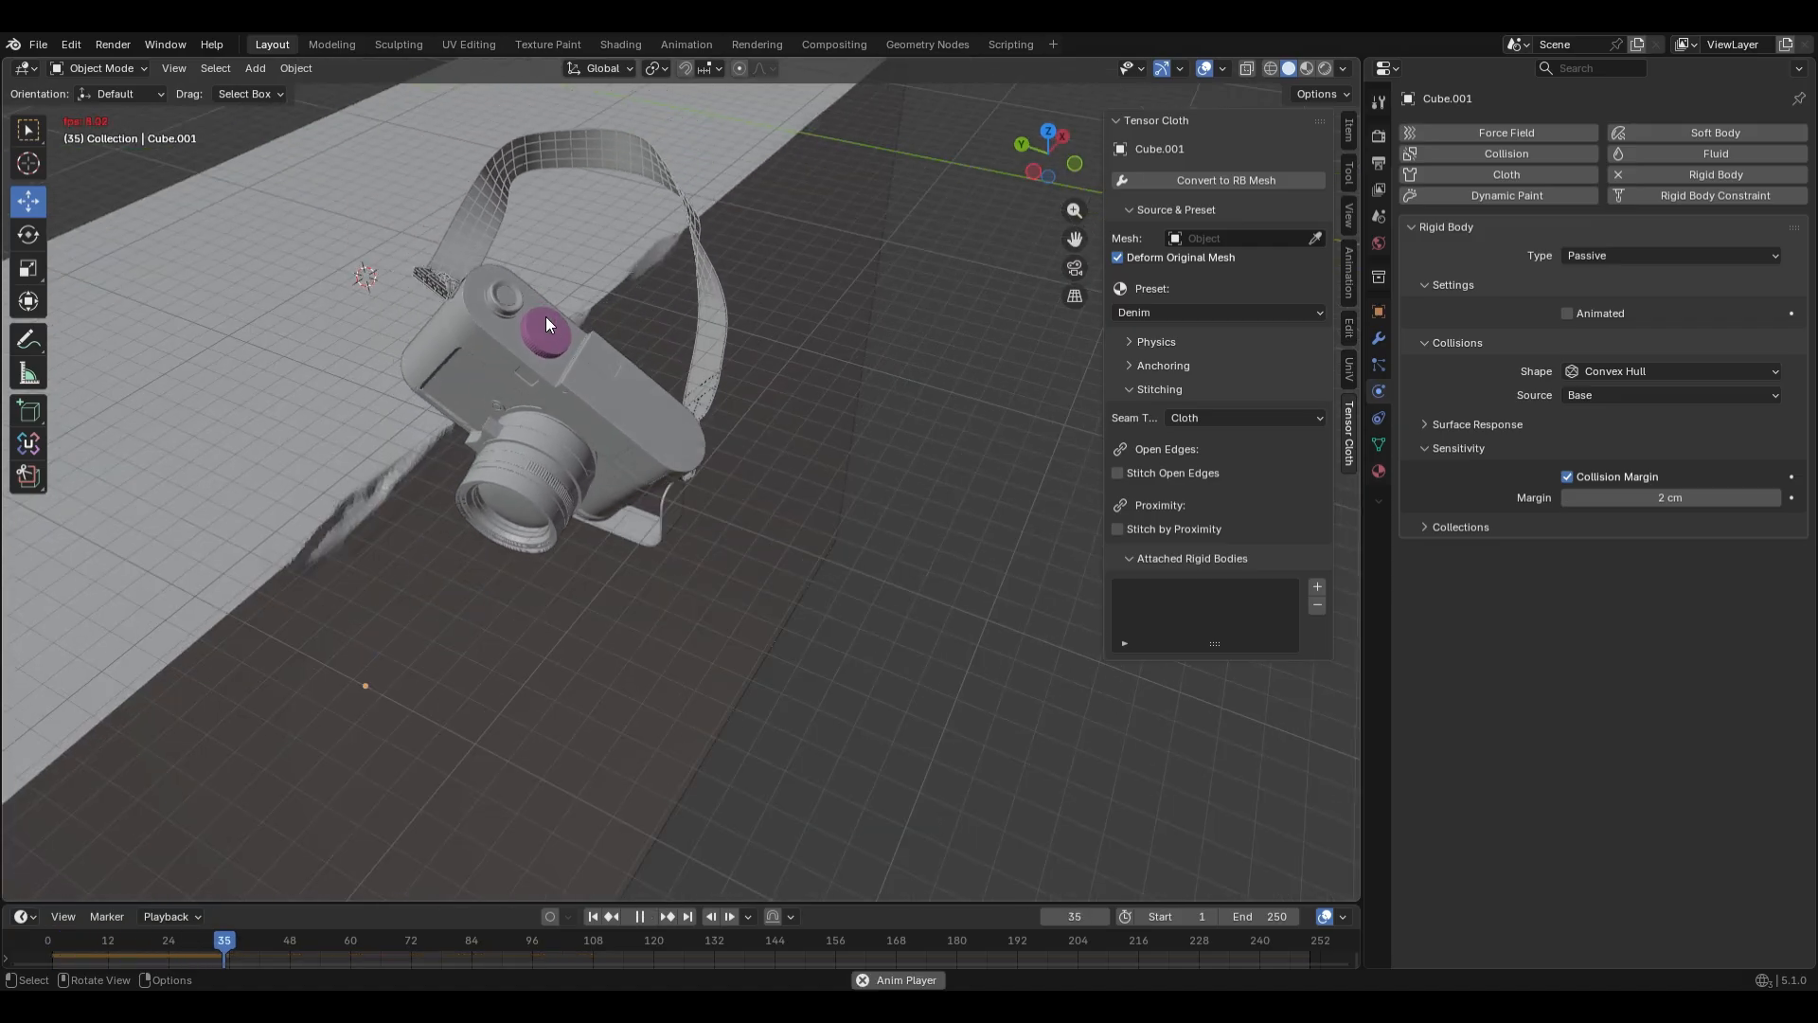
middle_drag(549, 324, 473, 250)
key(Escape)
Edit the mass of the rings Box004.002, set the camera Box004.001 mass to 5 kg, and play the simulation
click(473, 250)
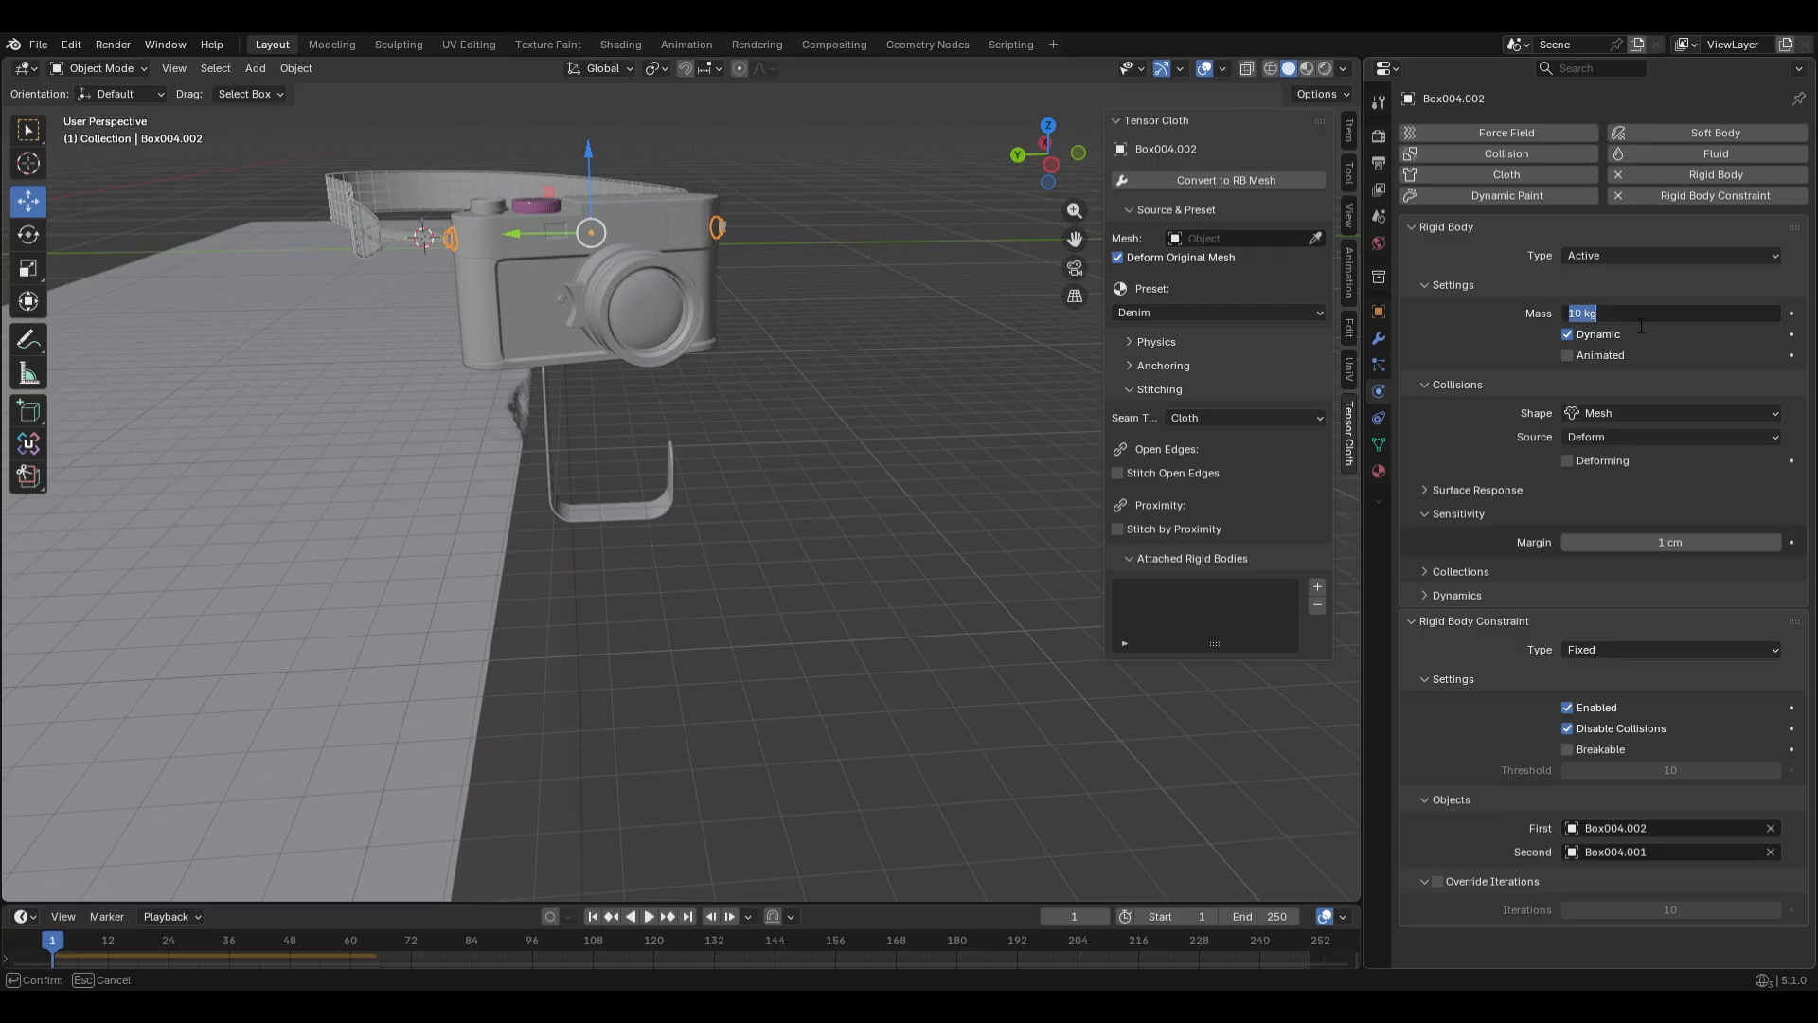
click(682, 285)
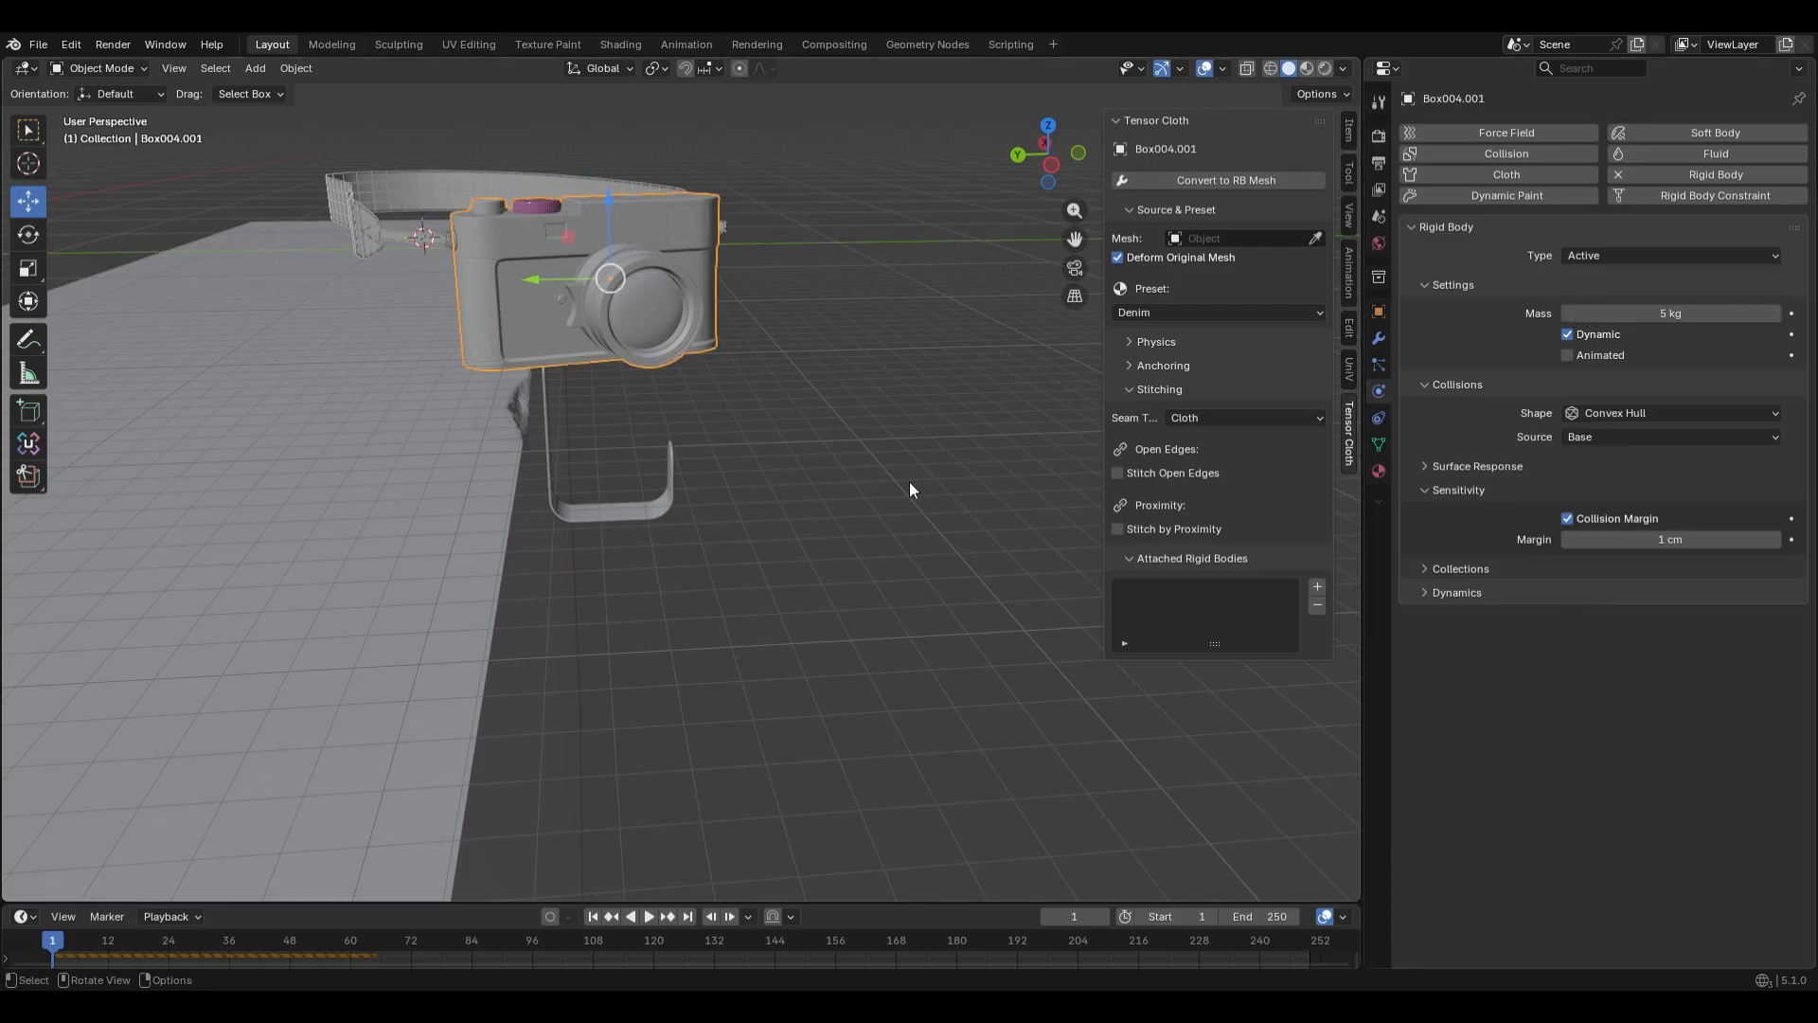
click(608, 377)
key(space)
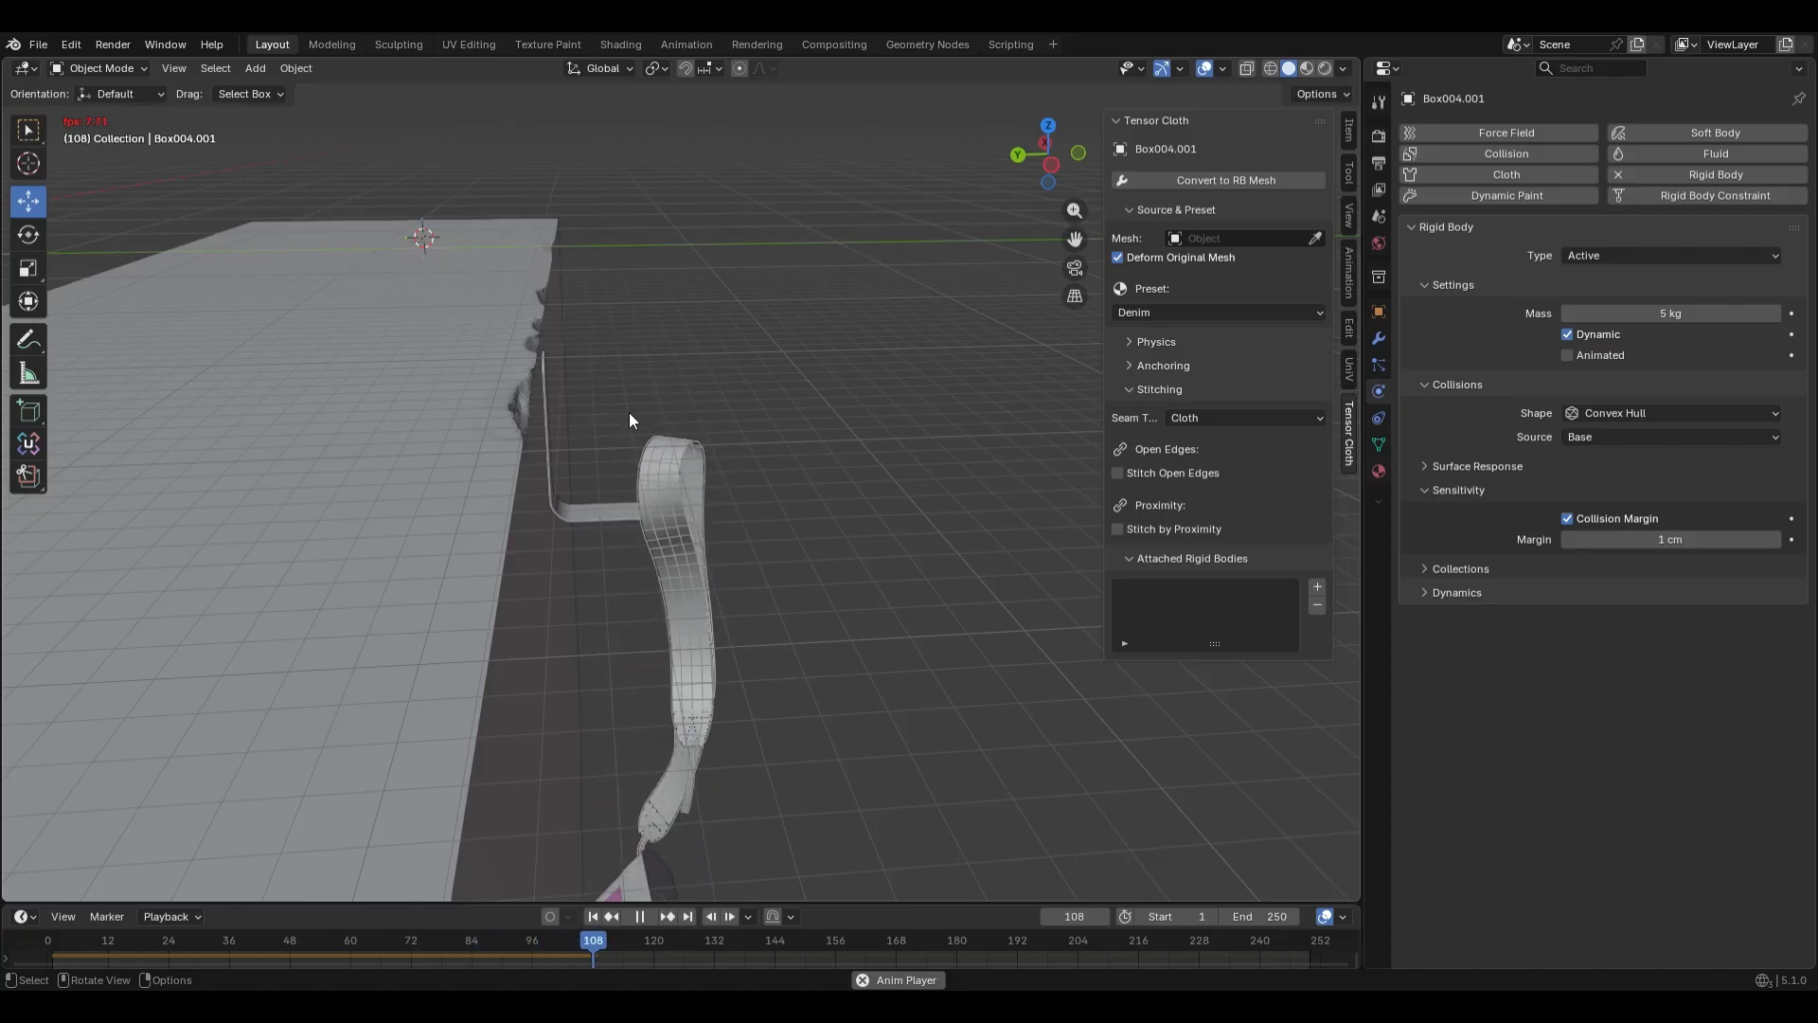
Go back to frame 88 of the simulation, play a few frames, and examine the strap ends on the hanging camera
key(space)
middle_drag(786, 534, 649, 614)
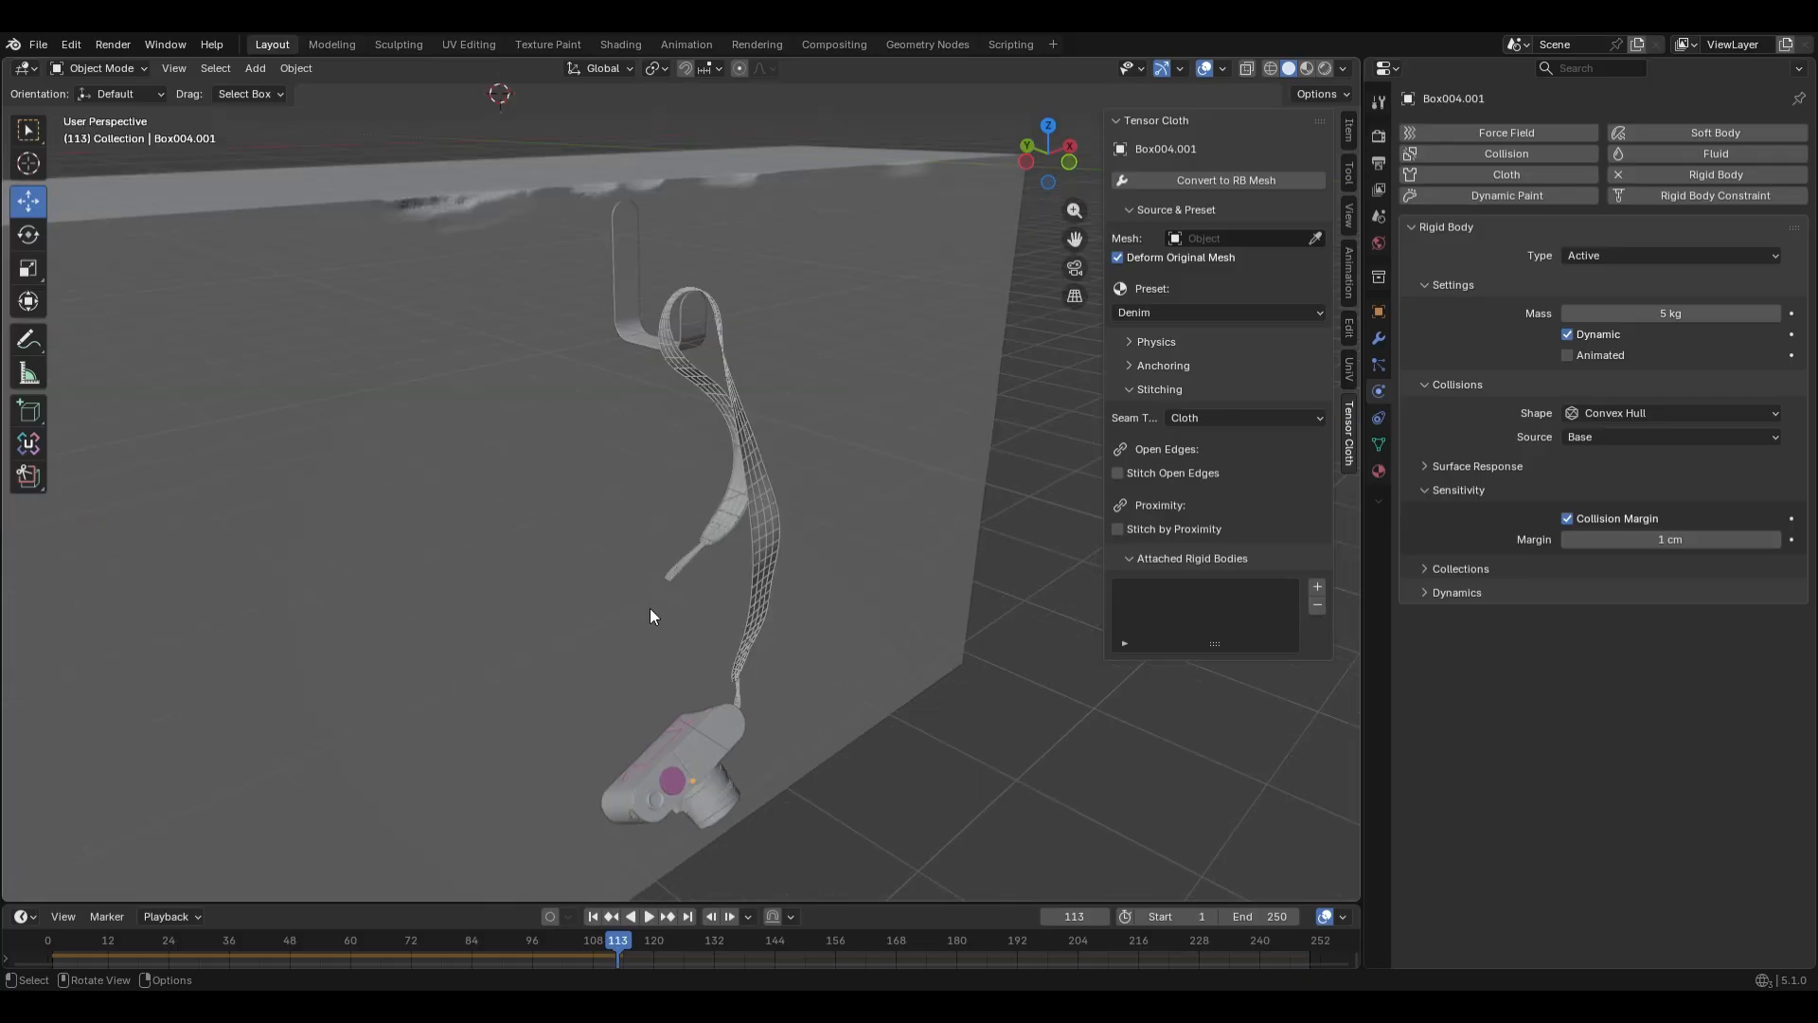
drag(605, 940, 492, 947)
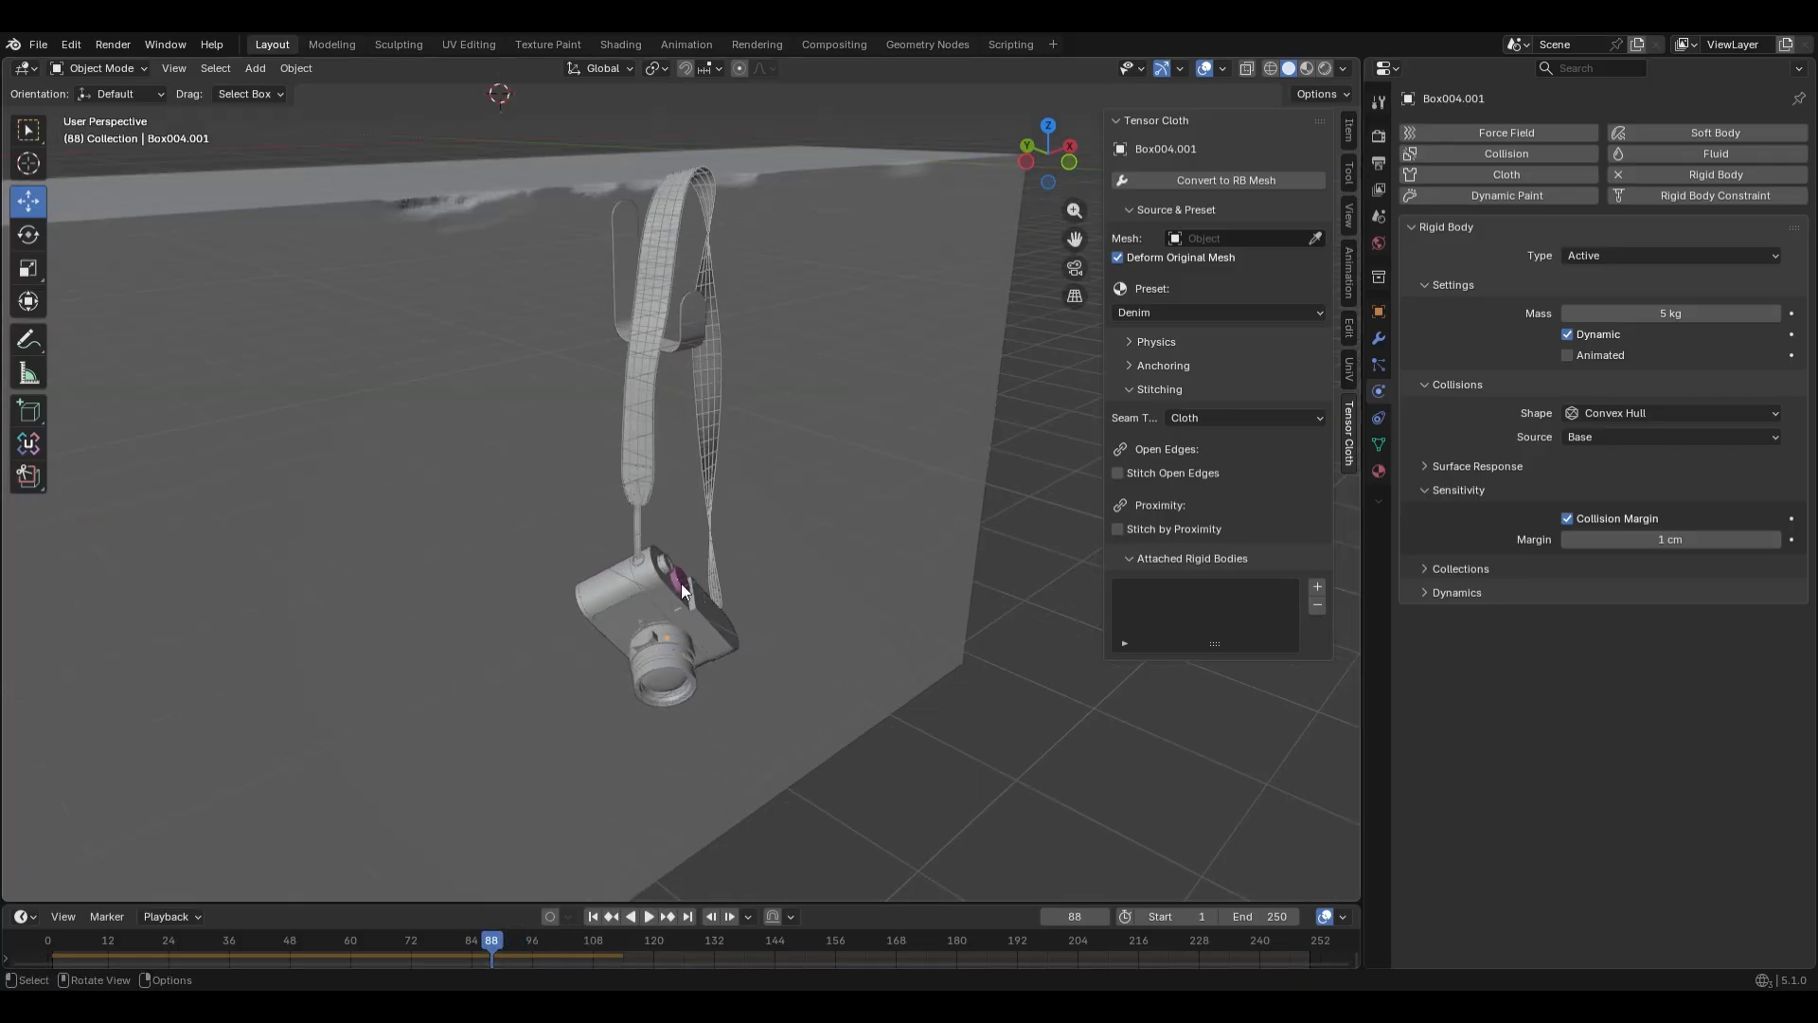
scroll(653, 577, up, 8)
key(space)
key(space)
scroll(640, 460, down, 6)
scroll(601, 703, up, 4)
middle_drag(600, 703, 697, 610)
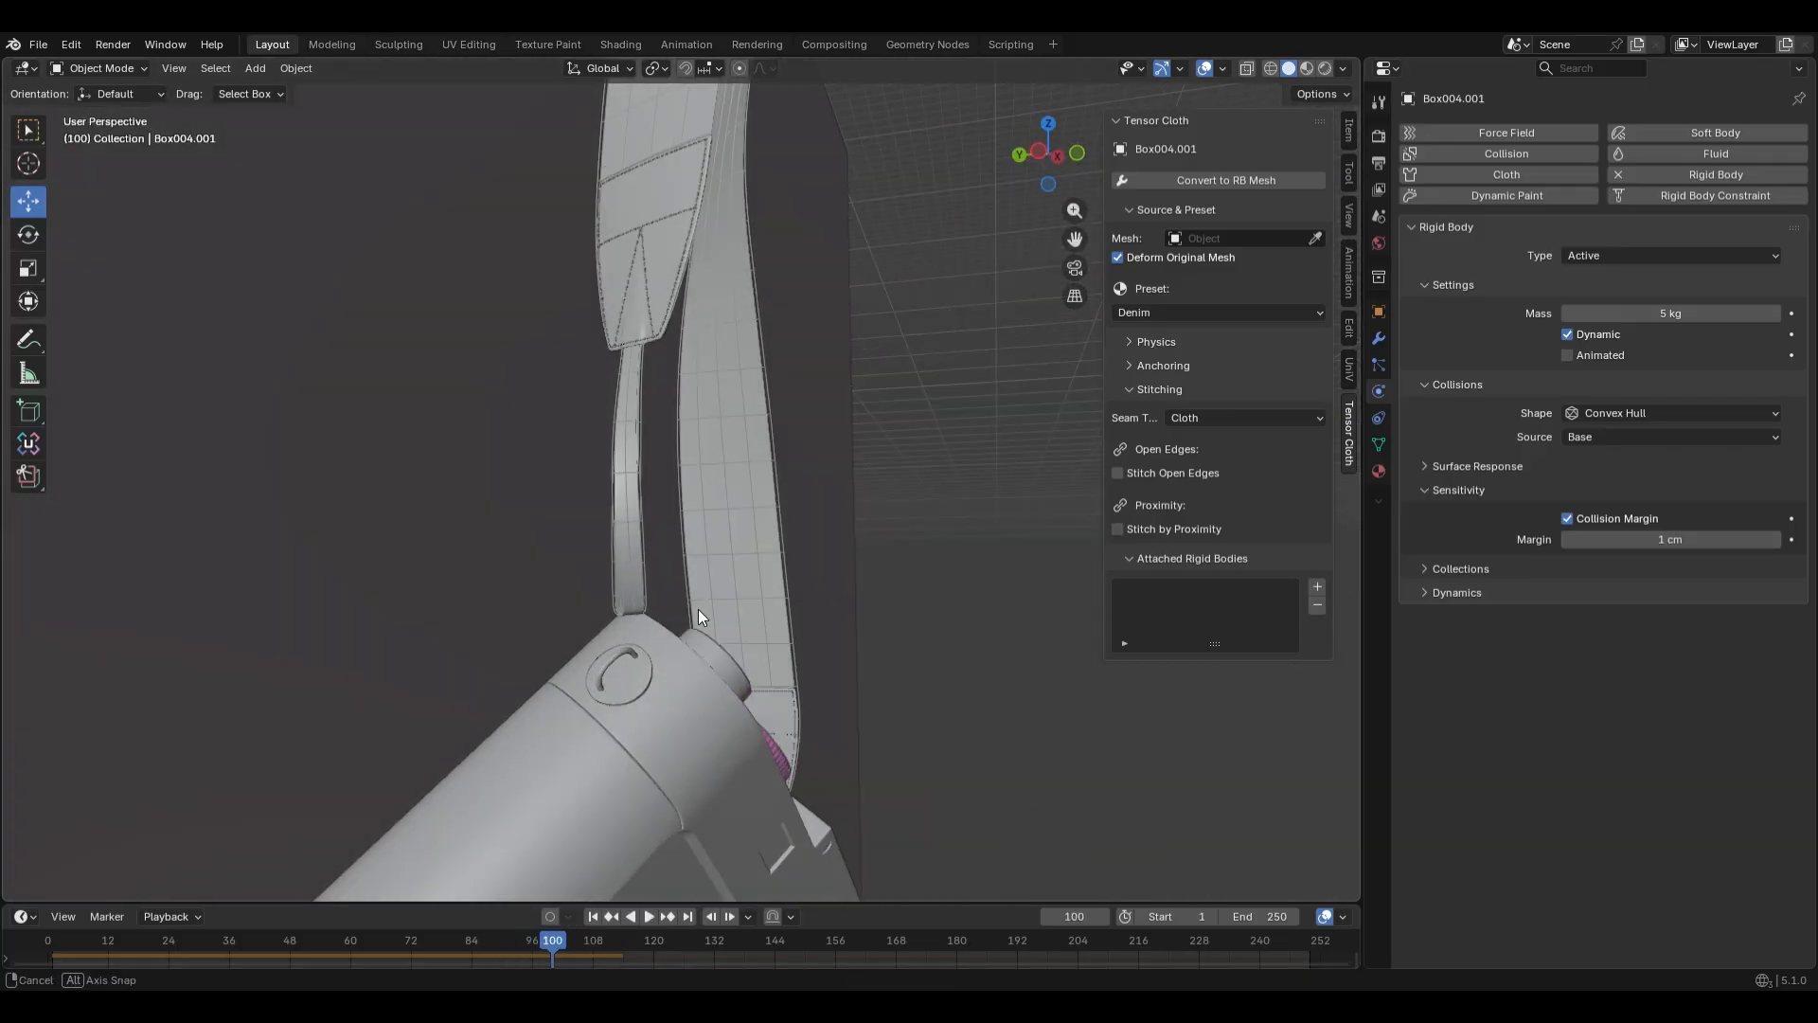
Step frame by frame around frame 97 to inspect the strap loop at the camera ring, and return to the first frame
scroll(637, 658, up, 2)
key(Left)
key(Left)
key(Left)
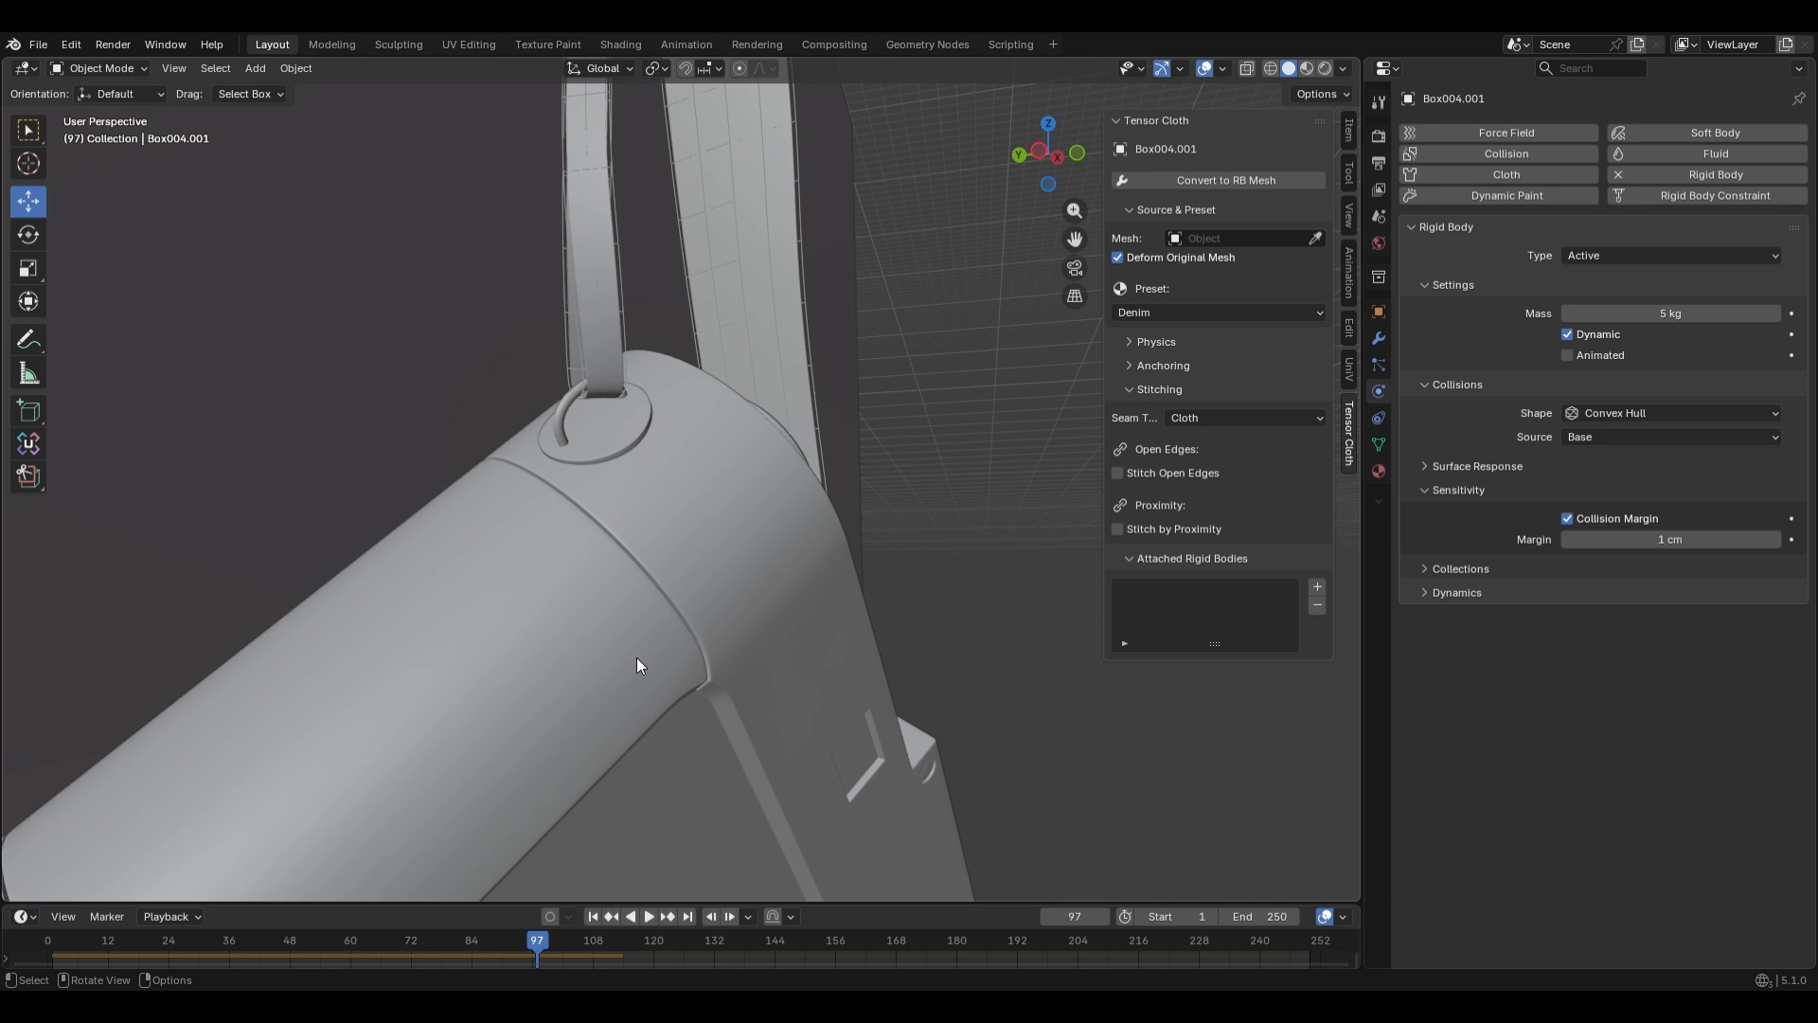
scroll(628, 658, up, 3)
middle_drag(736, 500, 634, 481)
key(Right)
key(Right)
key(Right)
key(Left)
key(Left)
key(shift+Left)
scroll(714, 495, down, 4)
scroll(627, 483, up, 4)
middle_drag(455, 478, 560, 509)
scroll(560, 510, up, 3)
Check the collision margin of the rings Box004.002 and set the Rigid Body World substeps per frame and solver iterations to 25
click(617, 491)
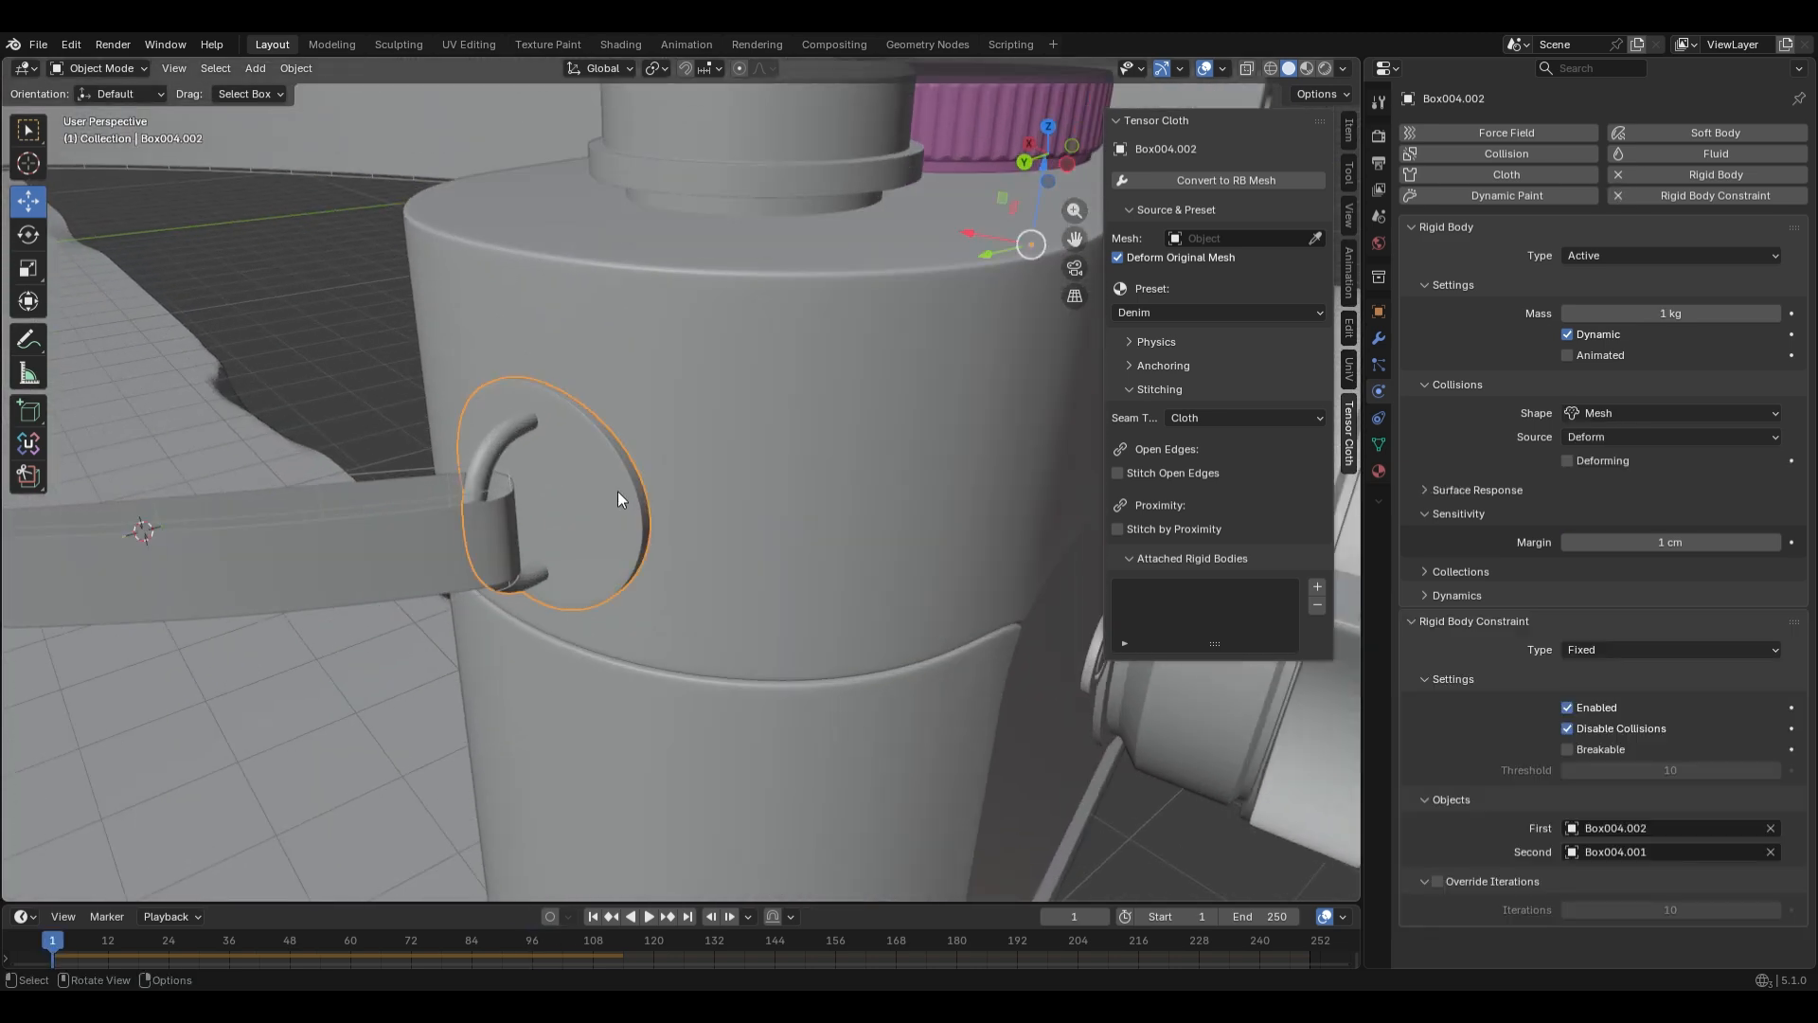
mouse_move(1669, 542)
mouse_down()
mouse_move(1695, 542)
mouse_move(1668, 549)
mouse_up()
click(1379, 216)
drag(1670, 756, 1695, 756)
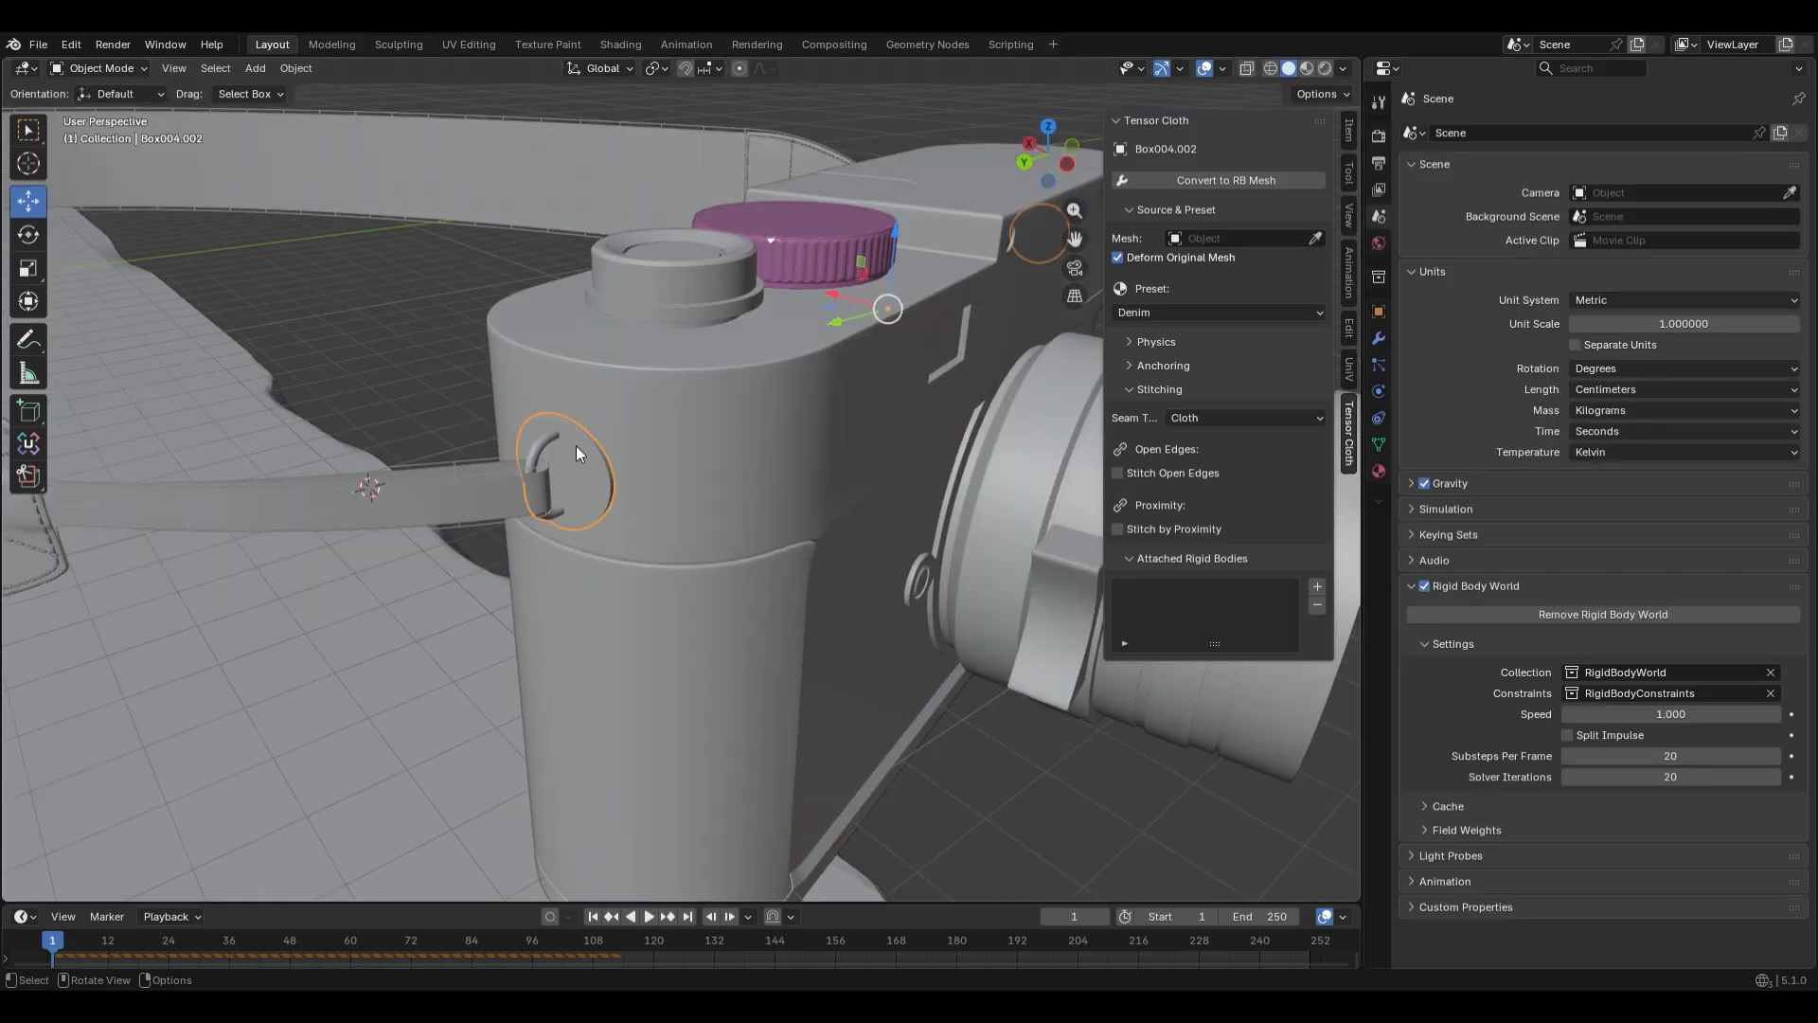
scroll(576, 453, down, 6)
drag(1659, 755, 1658, 777)
text(25)
key(Return)
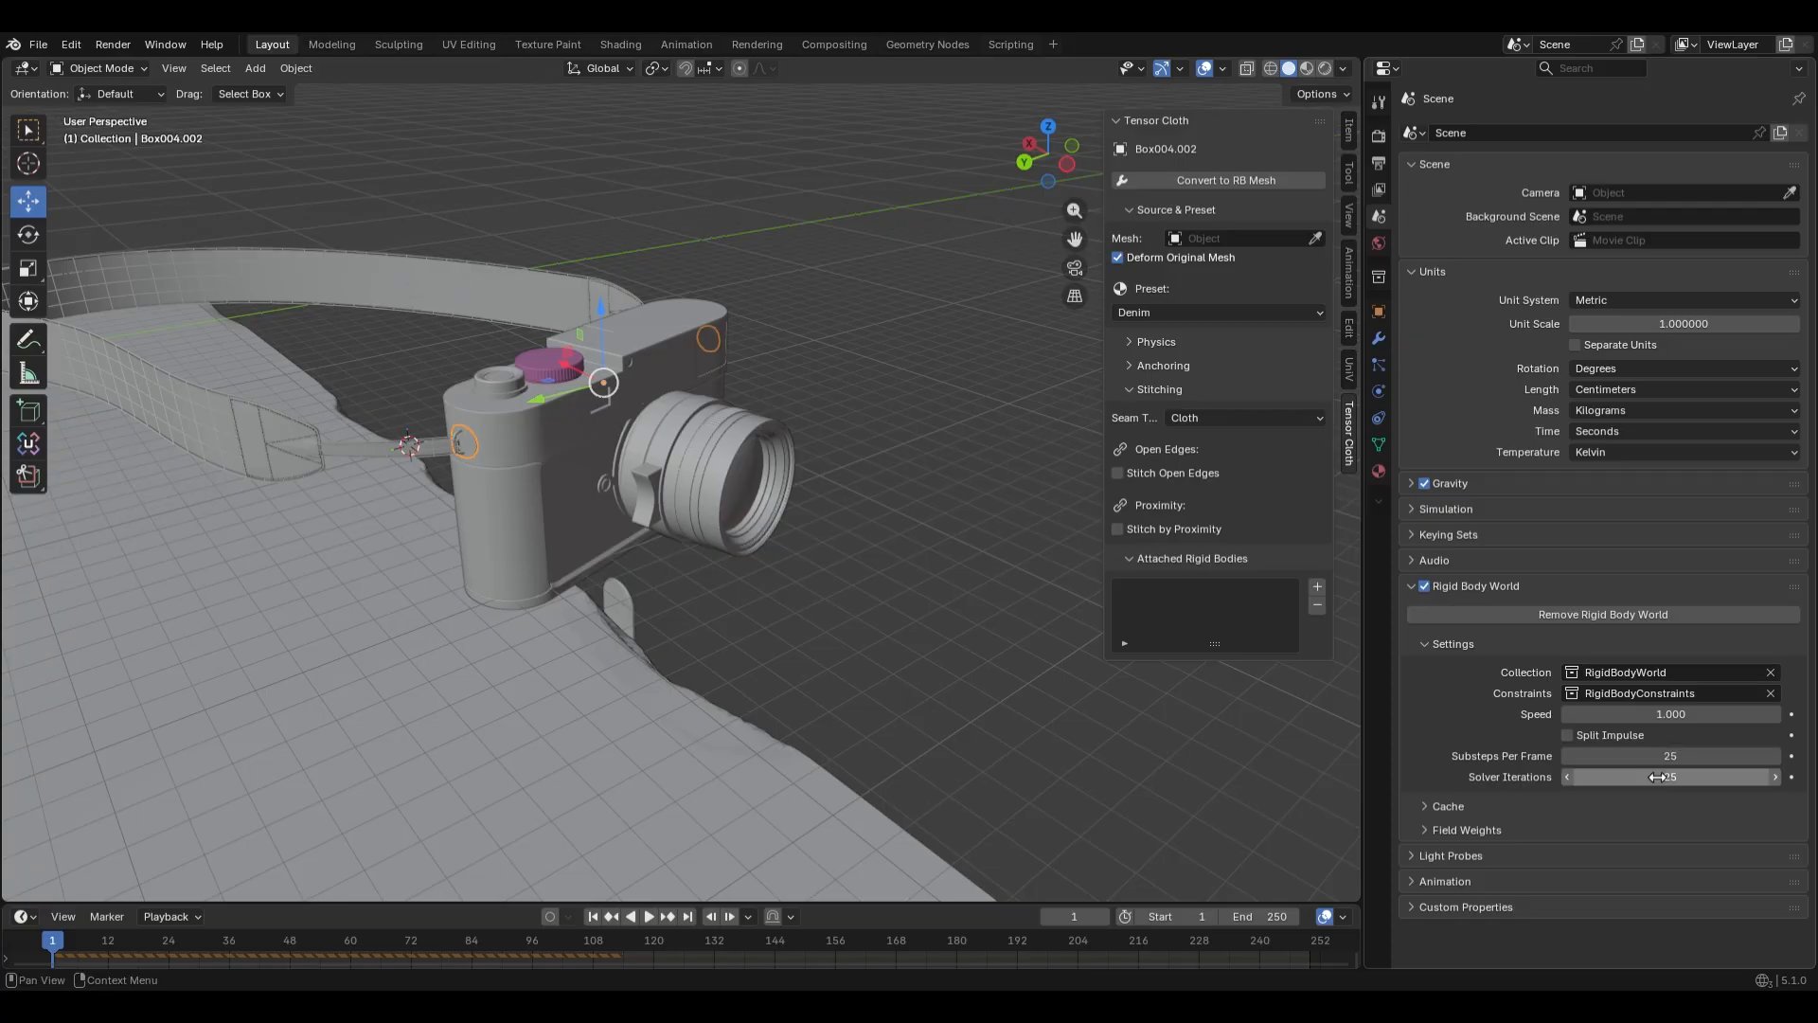
Play the simulation and follow the camera's fall past the hook from several angles, including the strap ends up close
click(915, 588)
key(space)
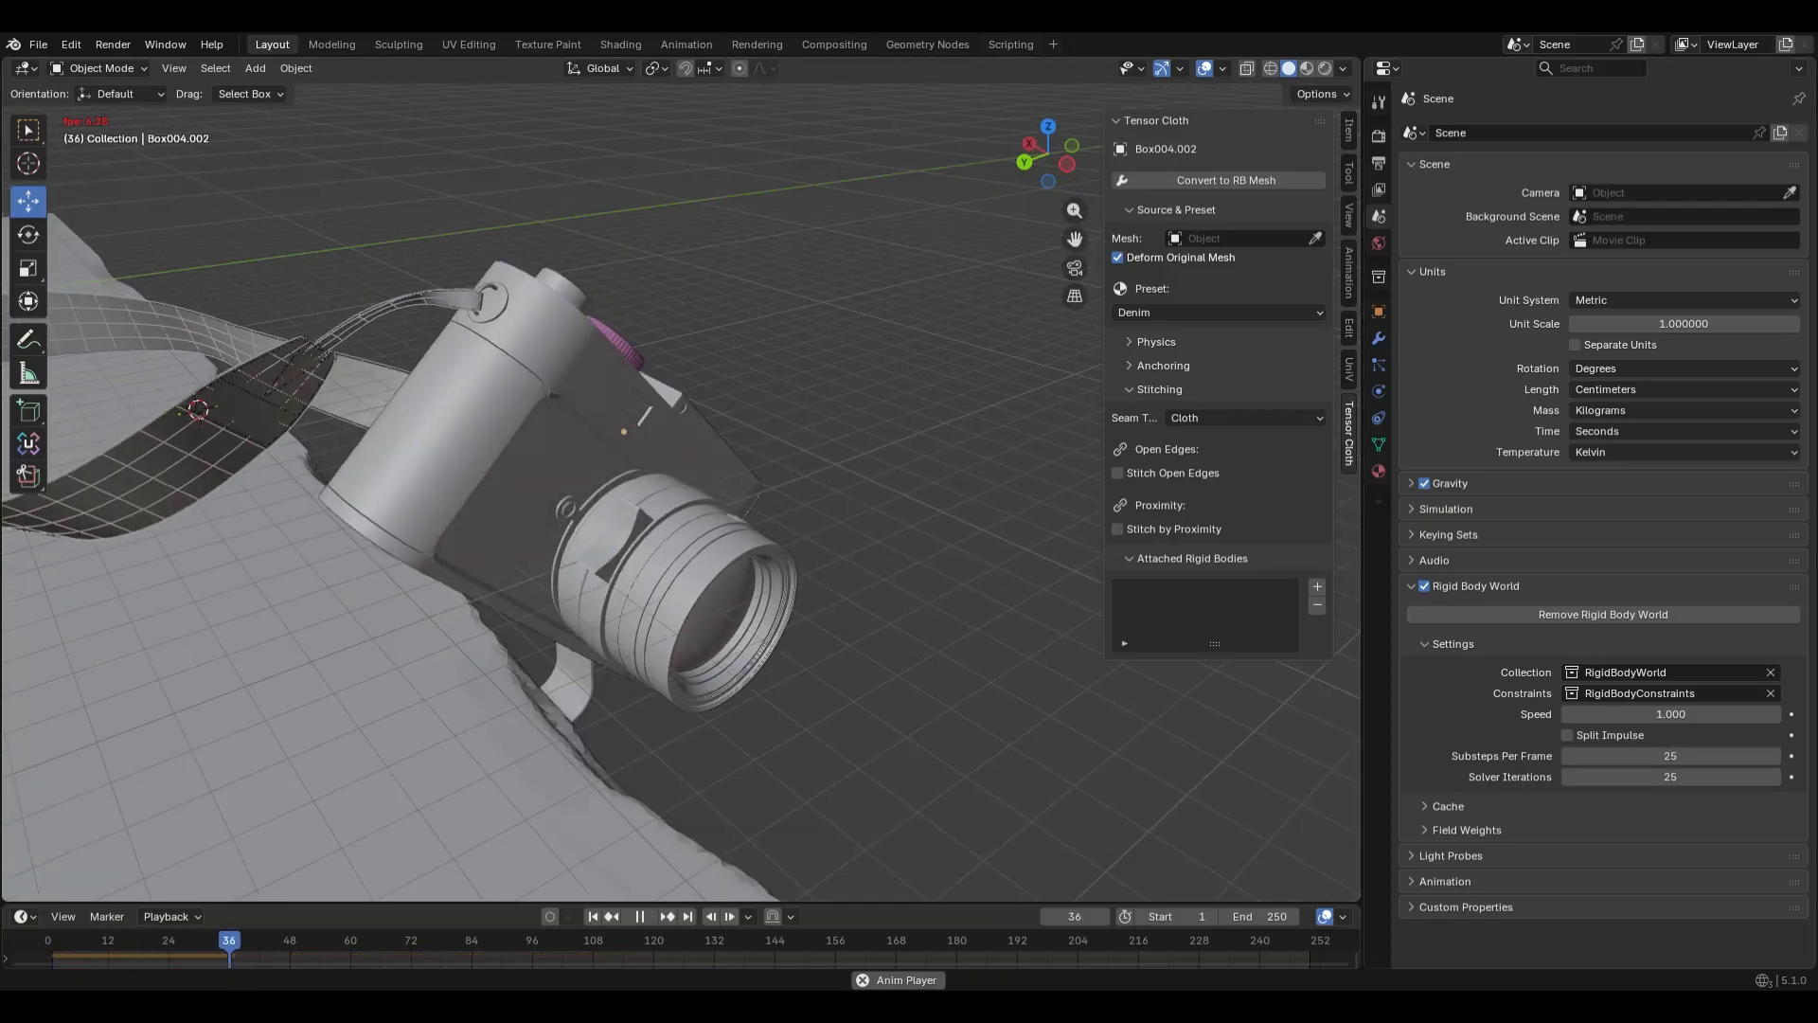
key(space)
middle_drag(625, 538, 666, 803)
key(space)
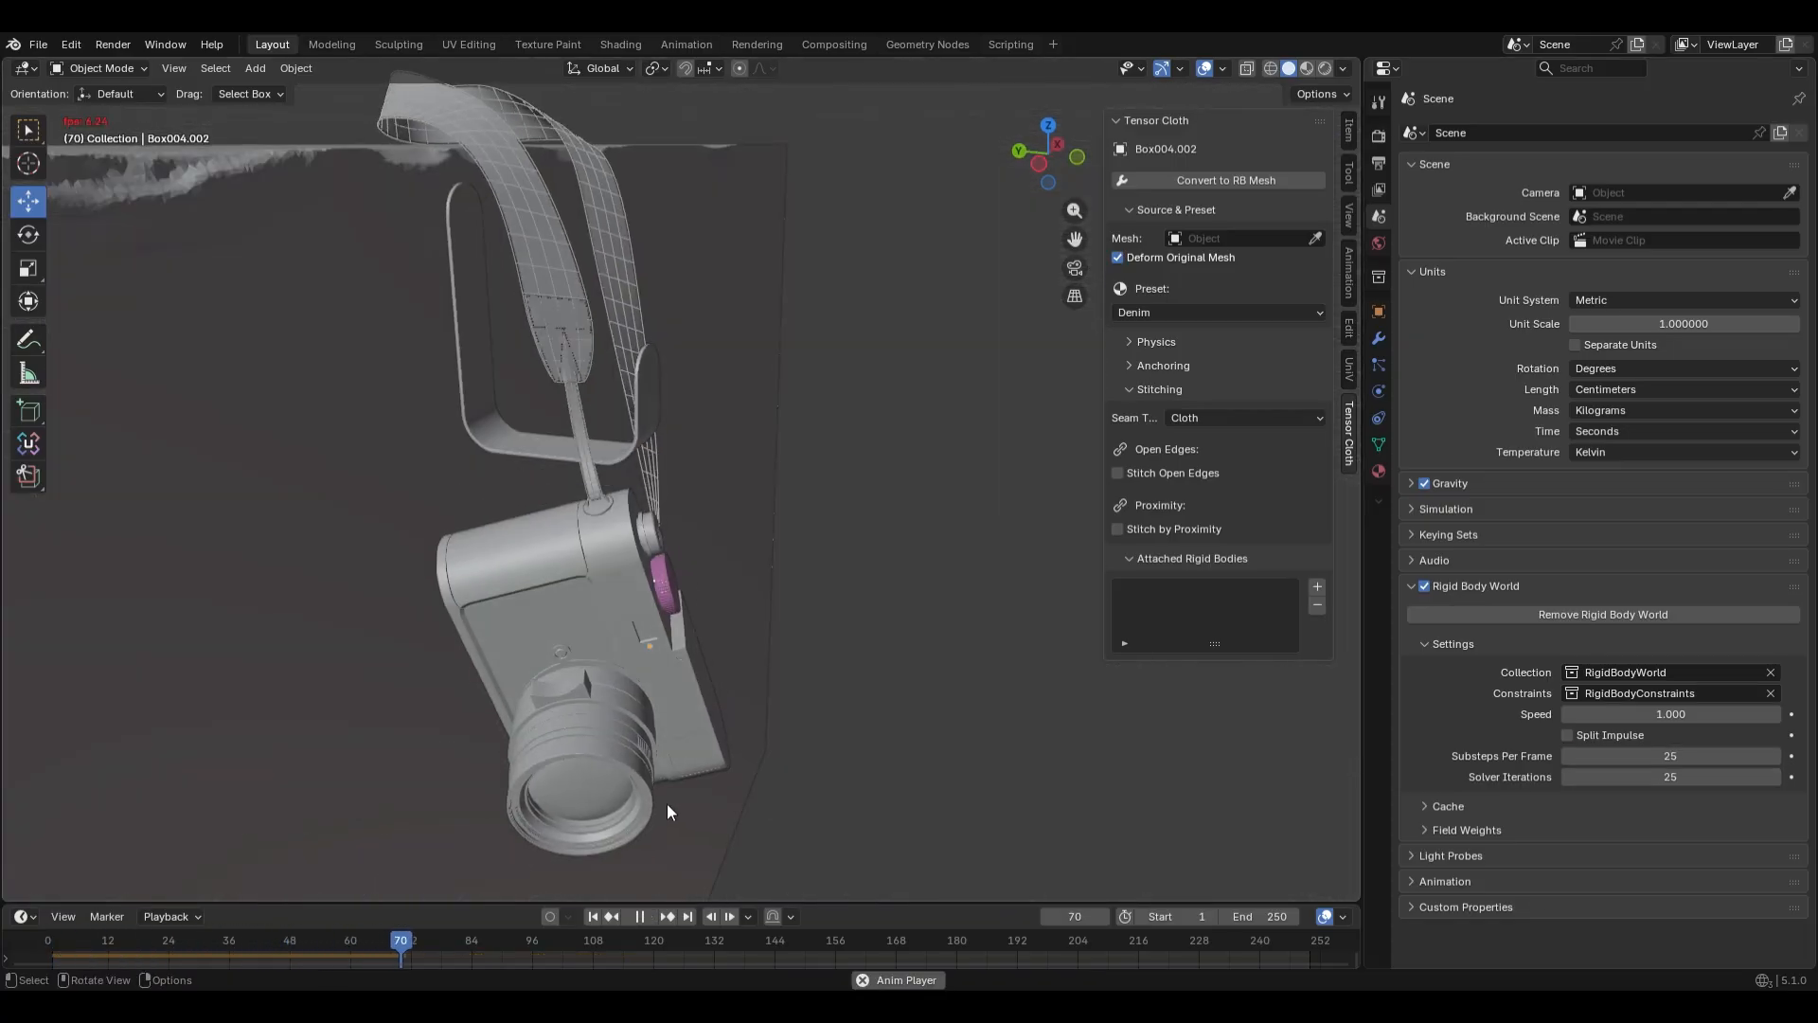
key(space)
scroll(488, 398, down, 4)
middle_drag(923, 625, 630, 634)
key(space)
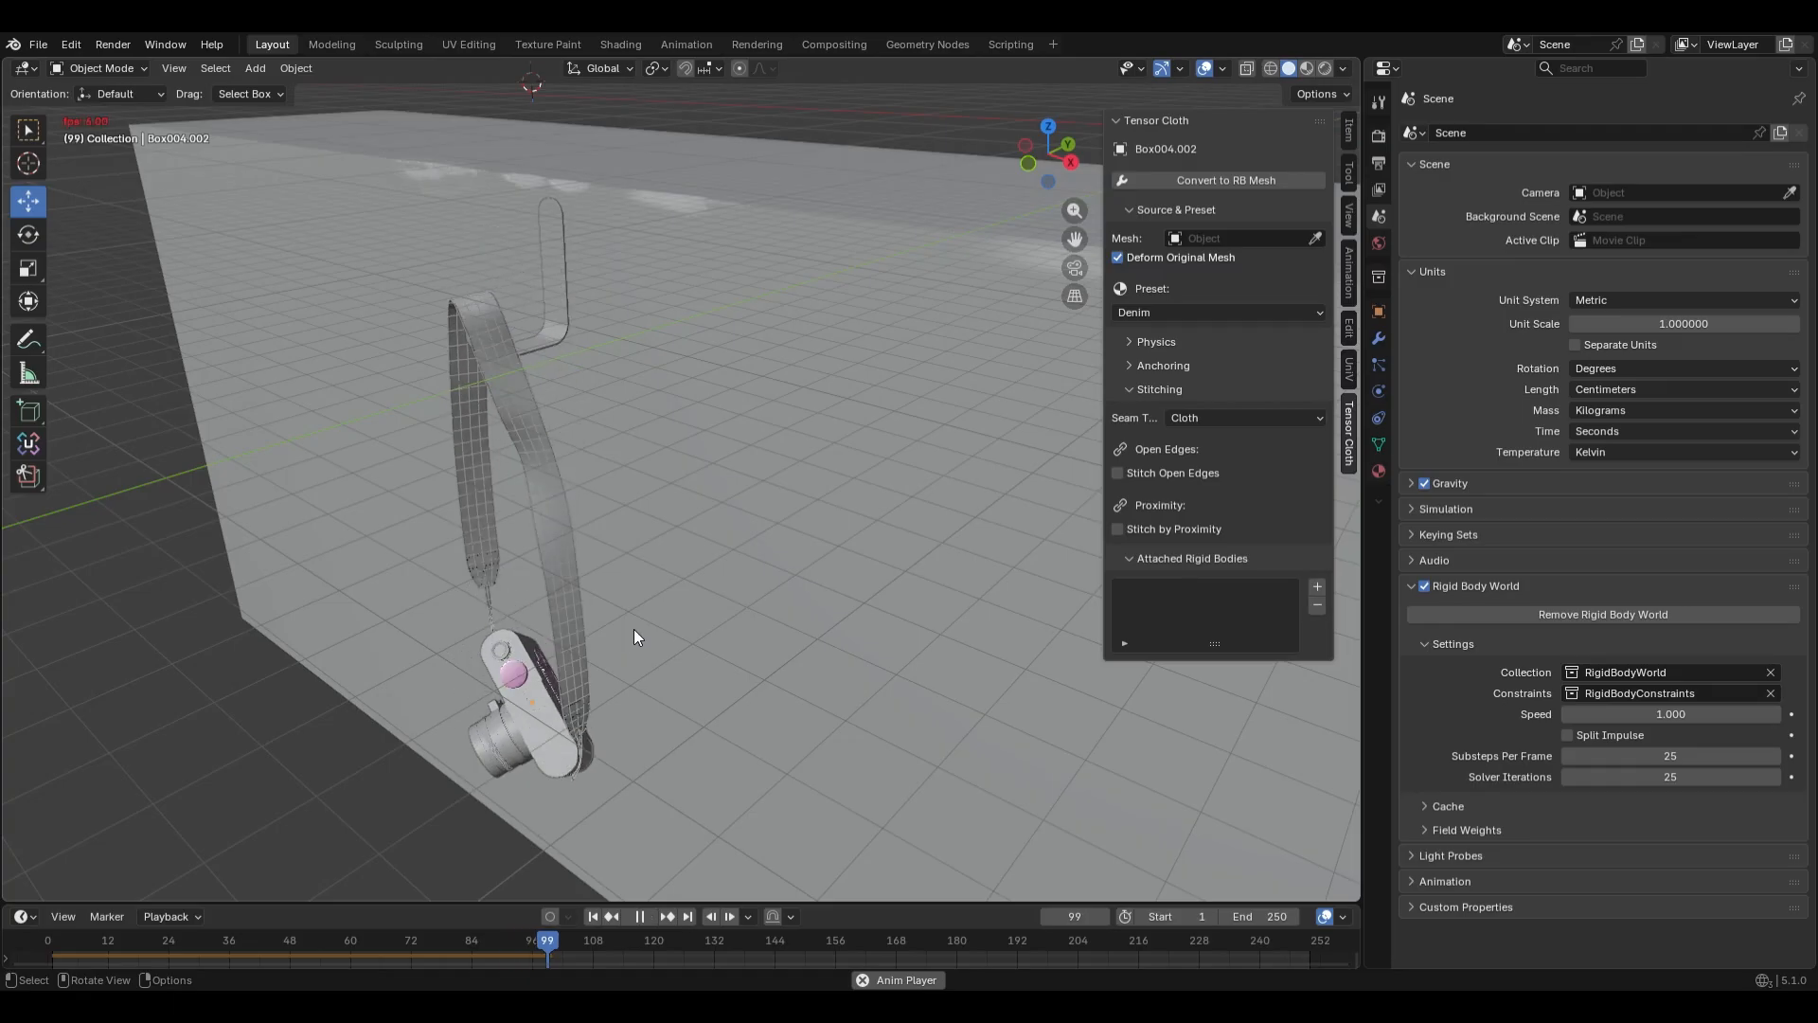
key(space)
scroll(480, 629, up, 5)
middle_drag(479, 644, 612, 588)
scroll(611, 588, down, 5)
key(space)
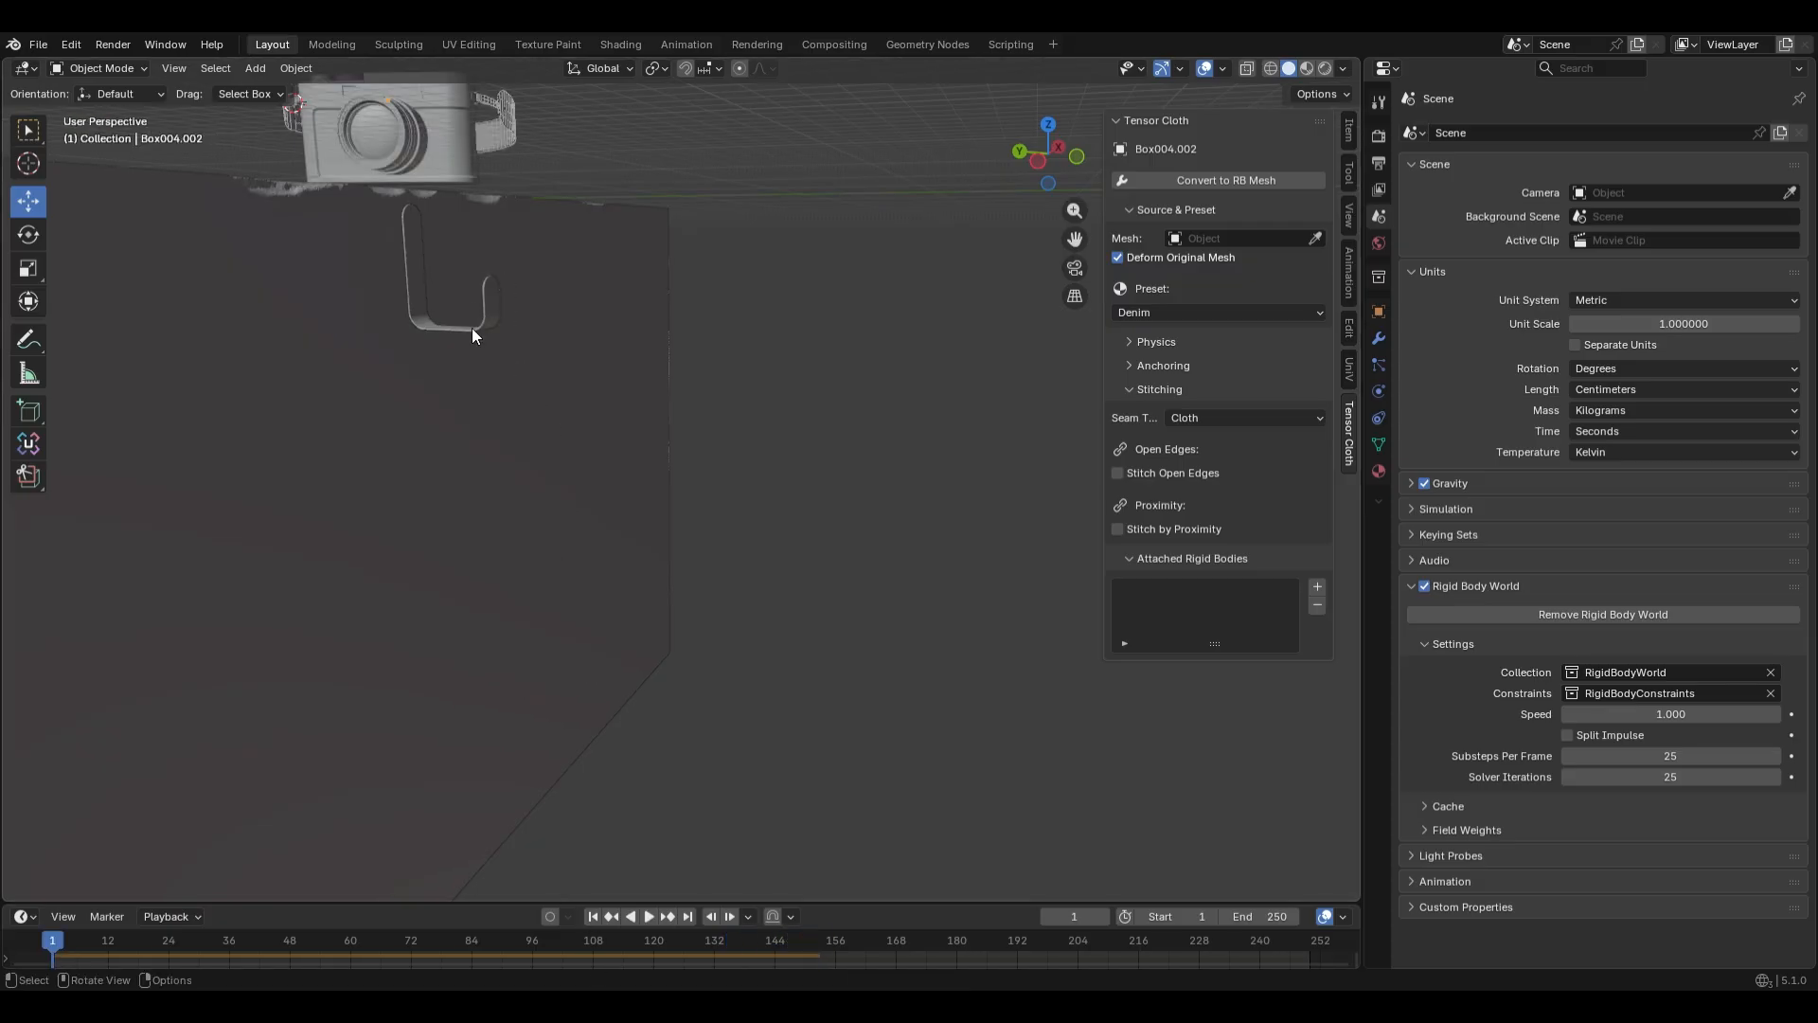
Shift the table Cube.001 and the hook along the Y axis
shift+middle_drag(472, 327, 536, 567)
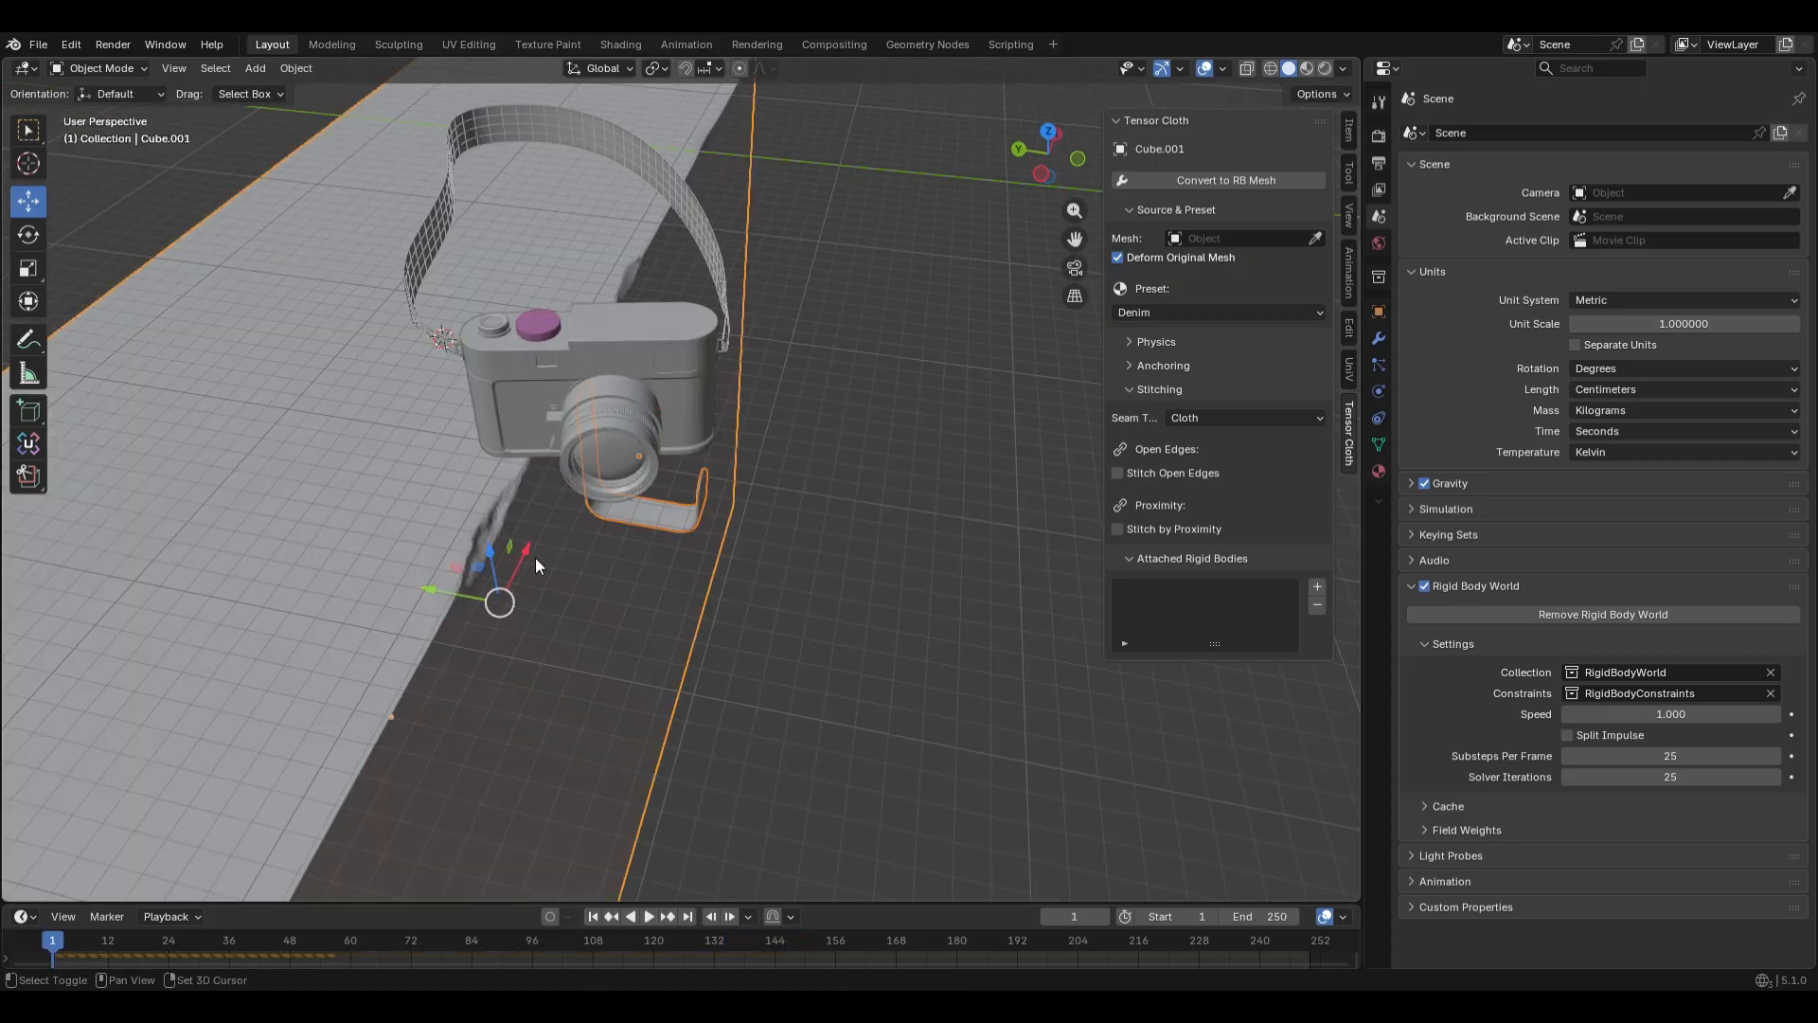
key(g)
key(y)
click(724, 508)
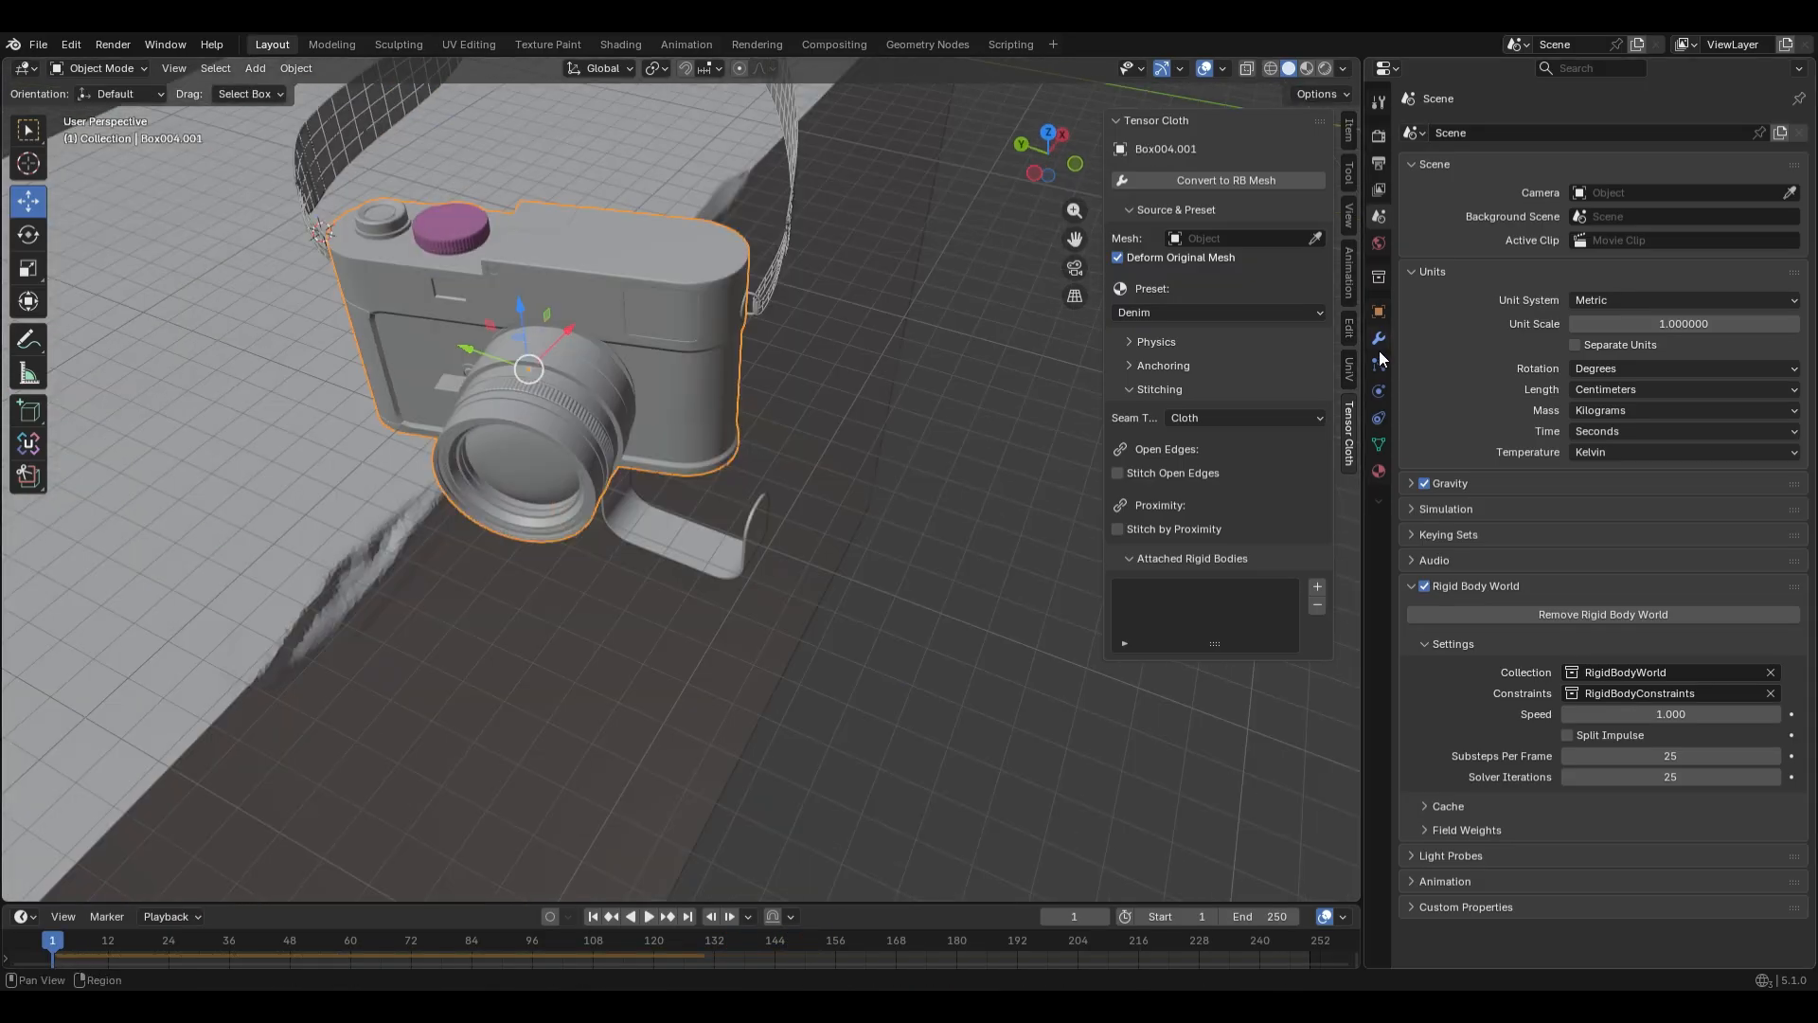
Set the rigid body mass of the camera Box004.001 to 2 kg
click(1379, 391)
scroll(831, 480, up, 5)
middle_drag(832, 481, 484, 390)
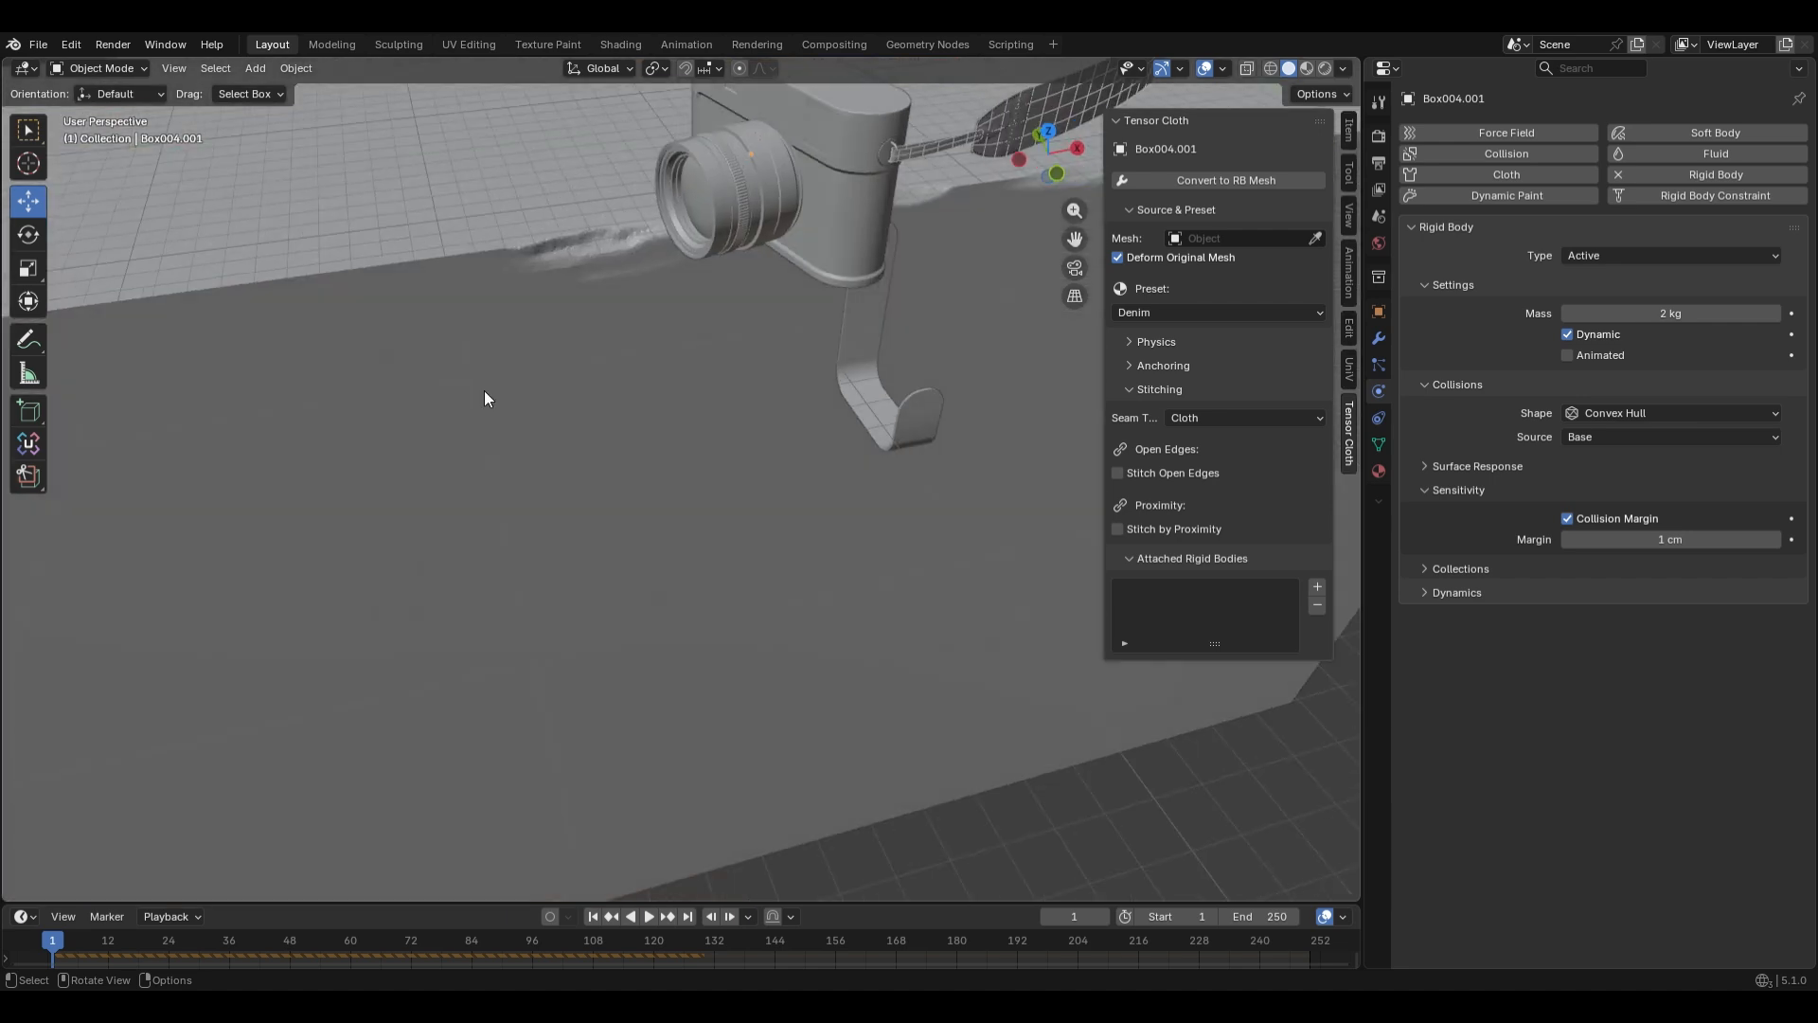
Play the simulation and examine how the strap catches on the hook and how its ends hold in the camera rings
key(space)
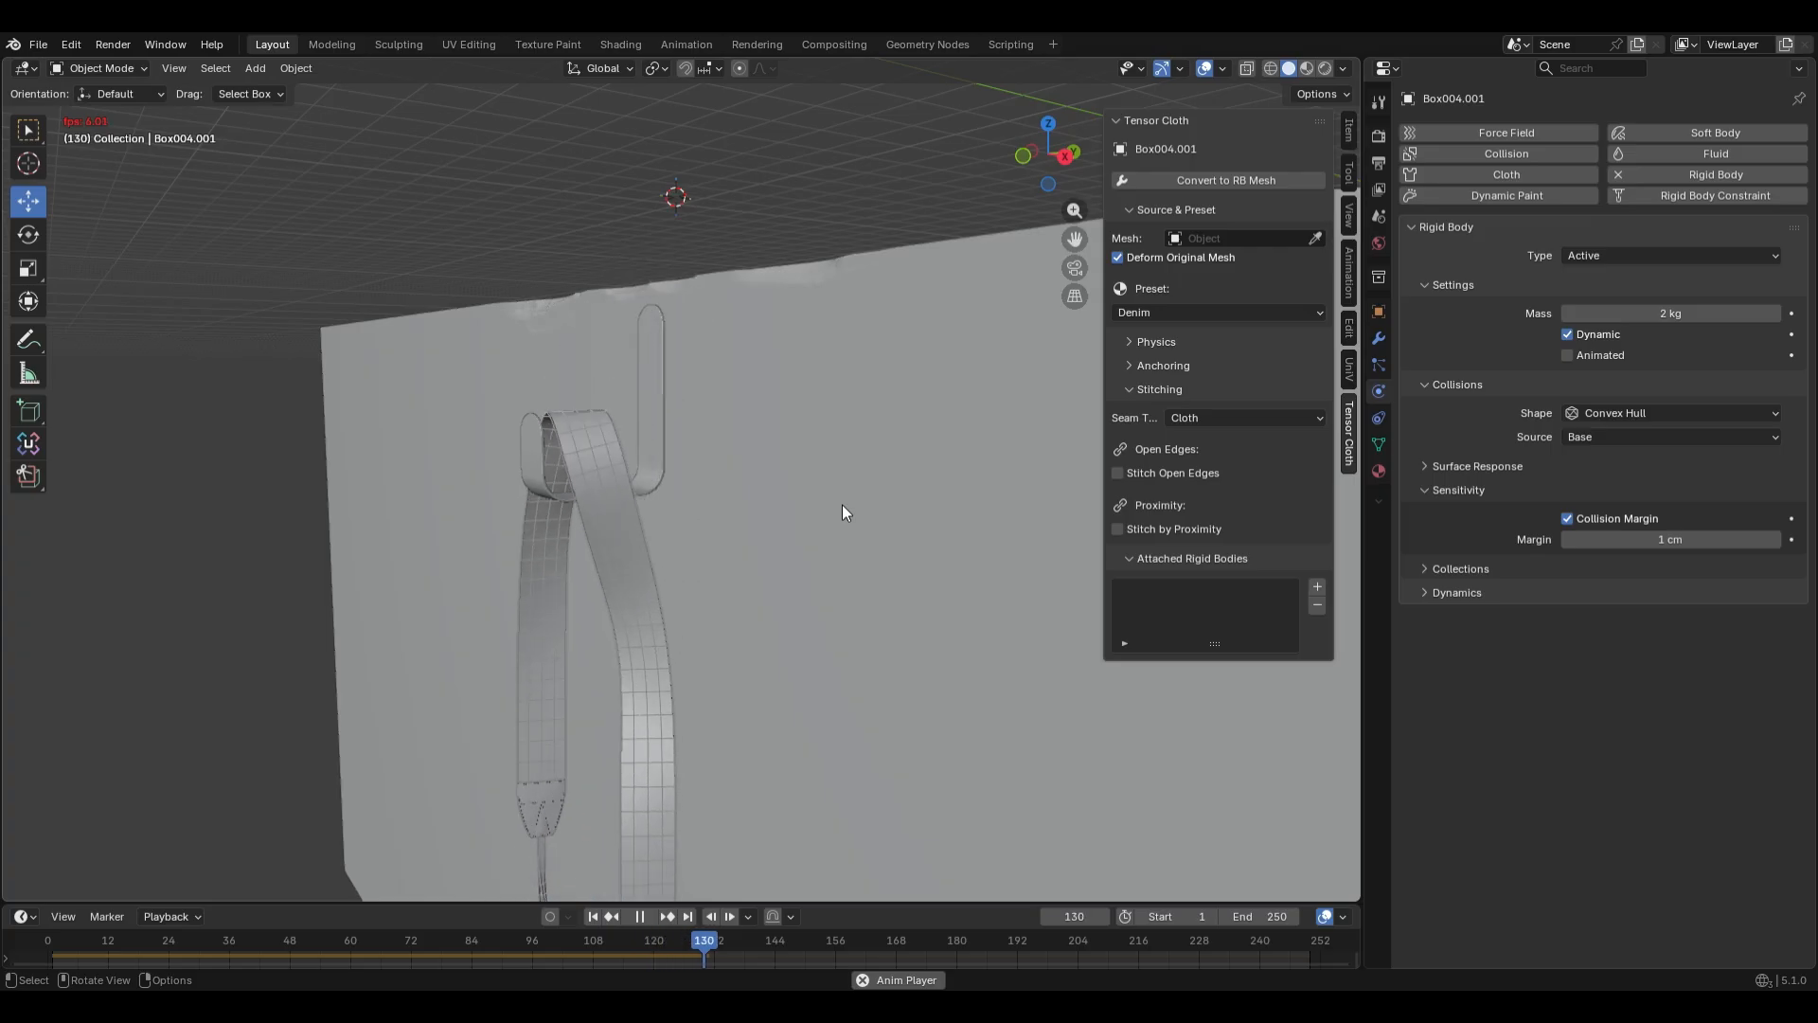
middle_drag(627, 519, 748, 654)
scroll(749, 653, up, 5)
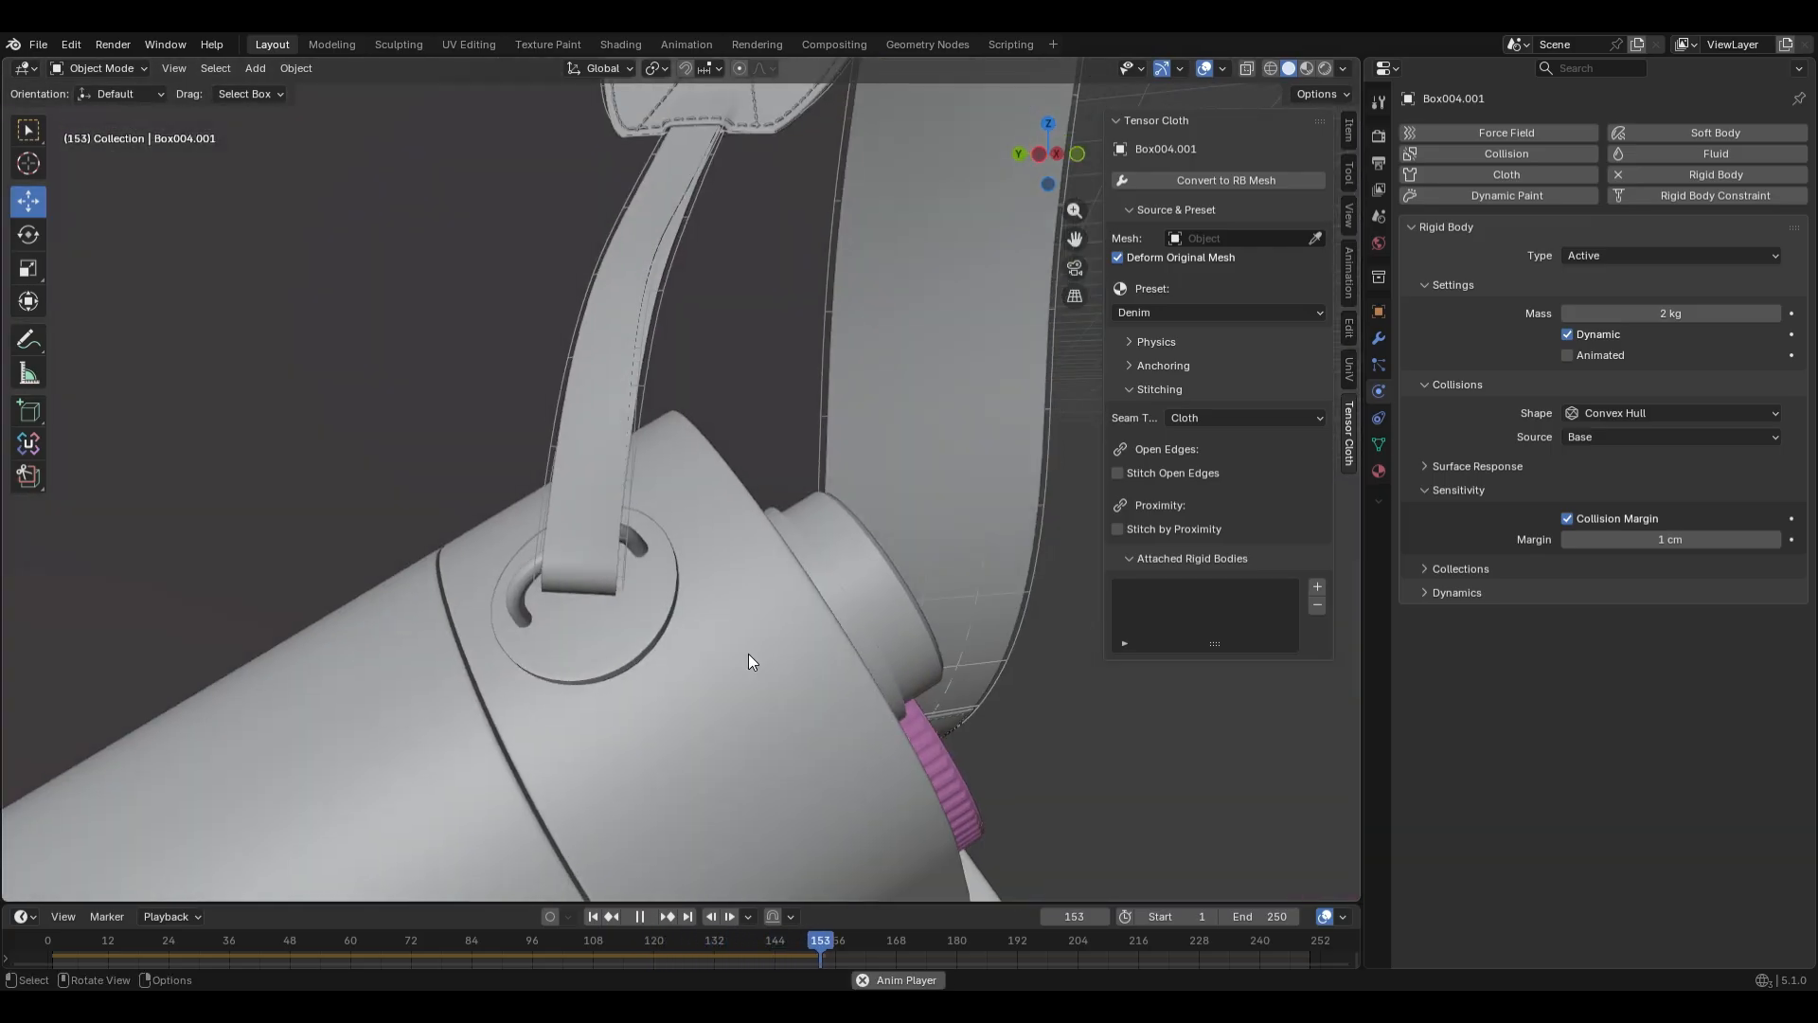
scroll(748, 653, down, 8)
key(space)
middle_drag(720, 536, 599, 536)
scroll(599, 536, up, 3)
key(space)
key(space)
Hide the visible strap mesh to inspect the strap Plane.002, and show the hidden objects again at the first frame
click(640, 405)
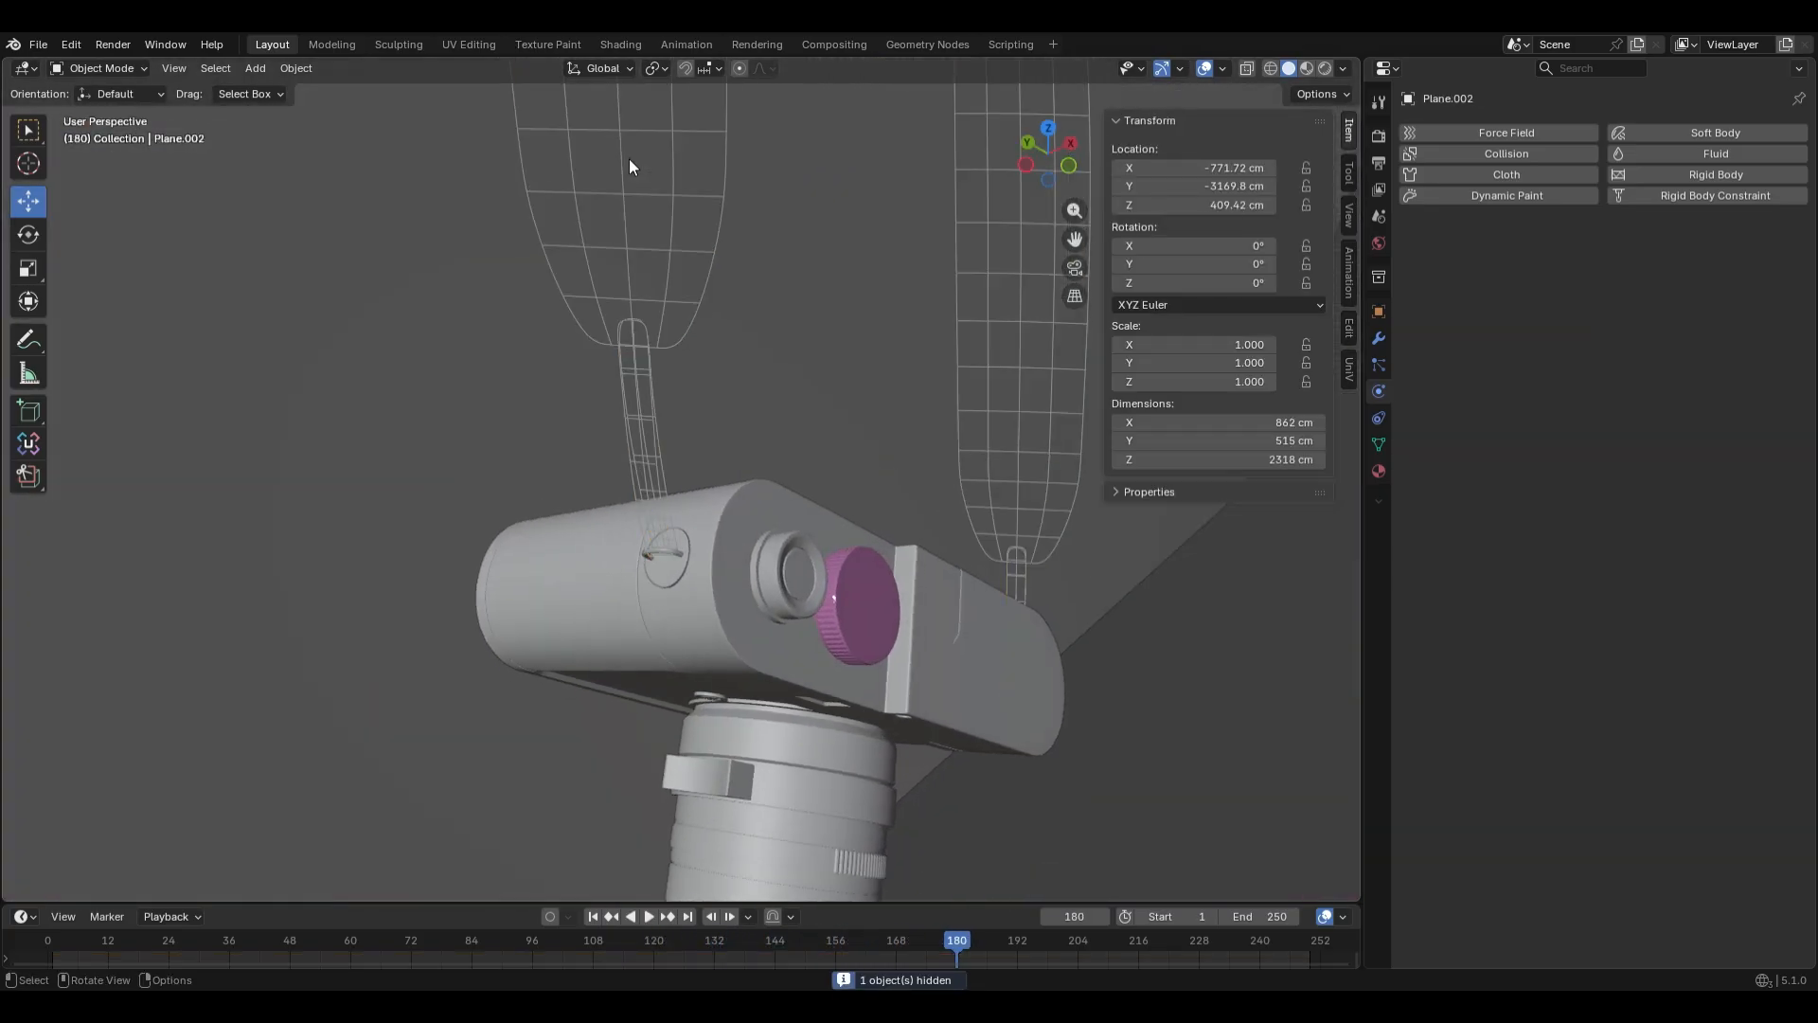
middle_drag(629, 157, 706, 650)
key(space)
key(Escape)
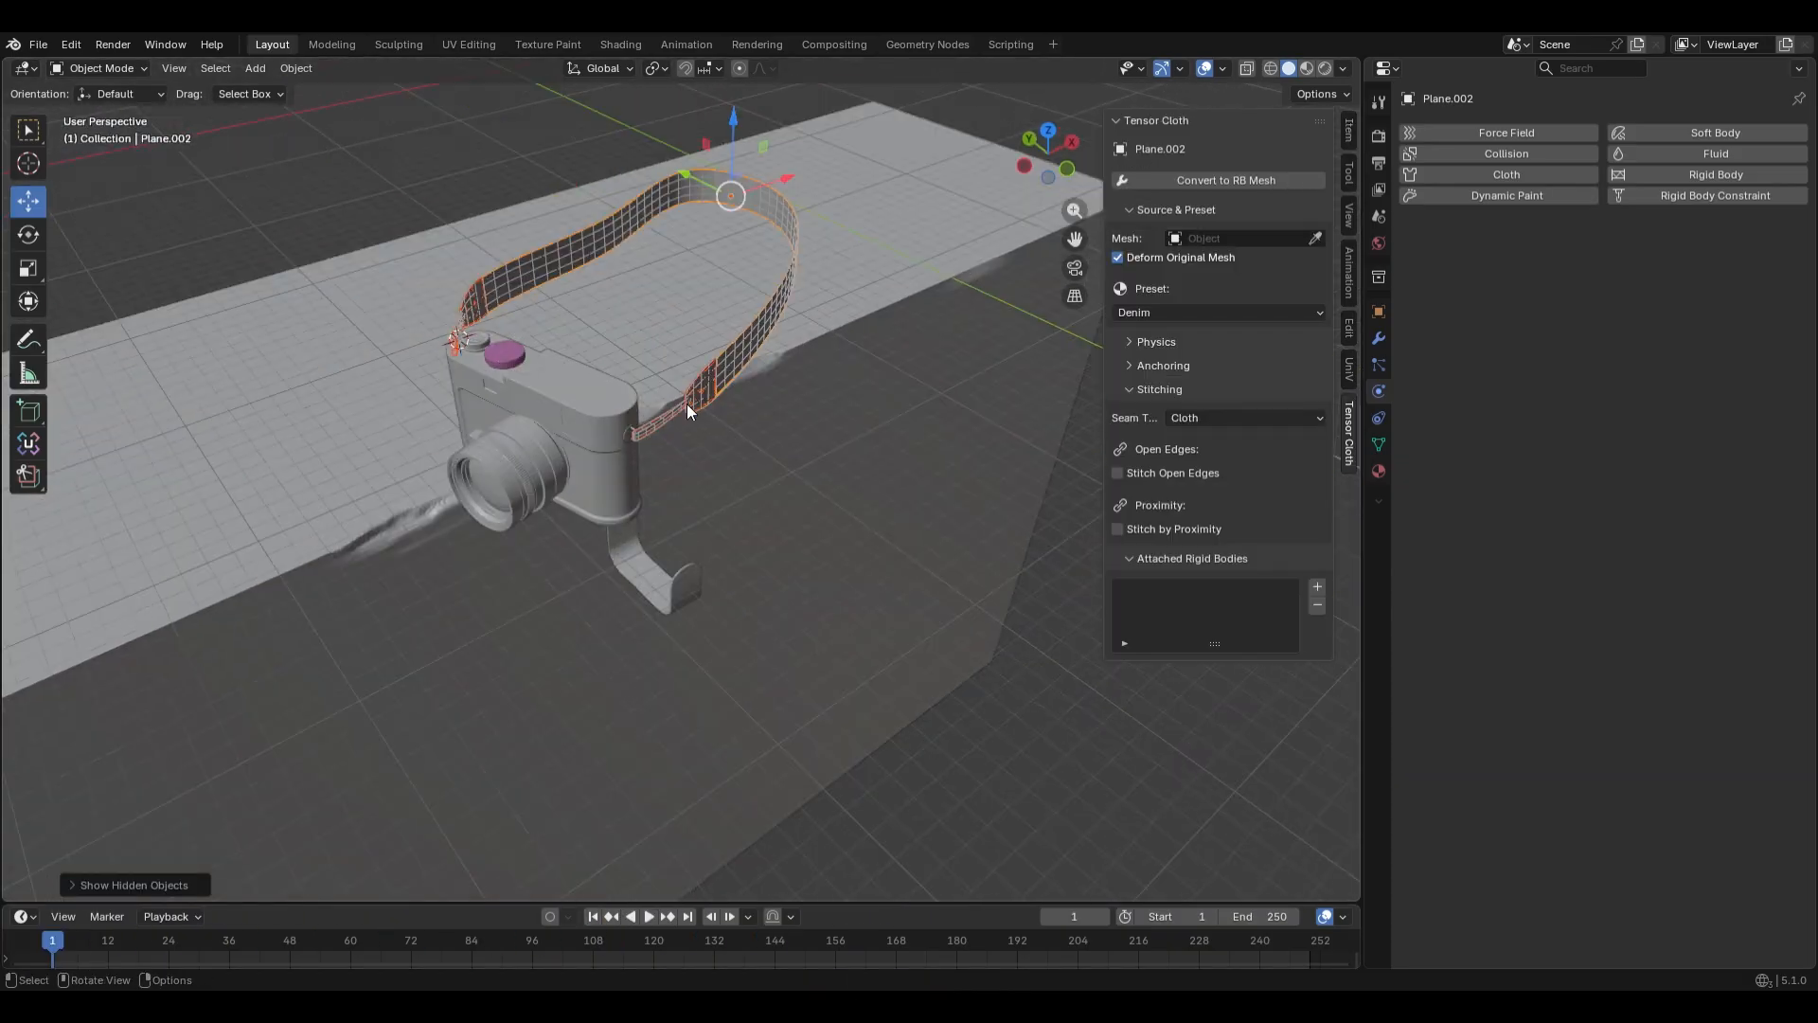
Bake the Rigid Body World cache for frames 1 to 250
middle_drag(686, 403, 1377, 212)
click(1378, 216)
scroll(1534, 758, down, 5)
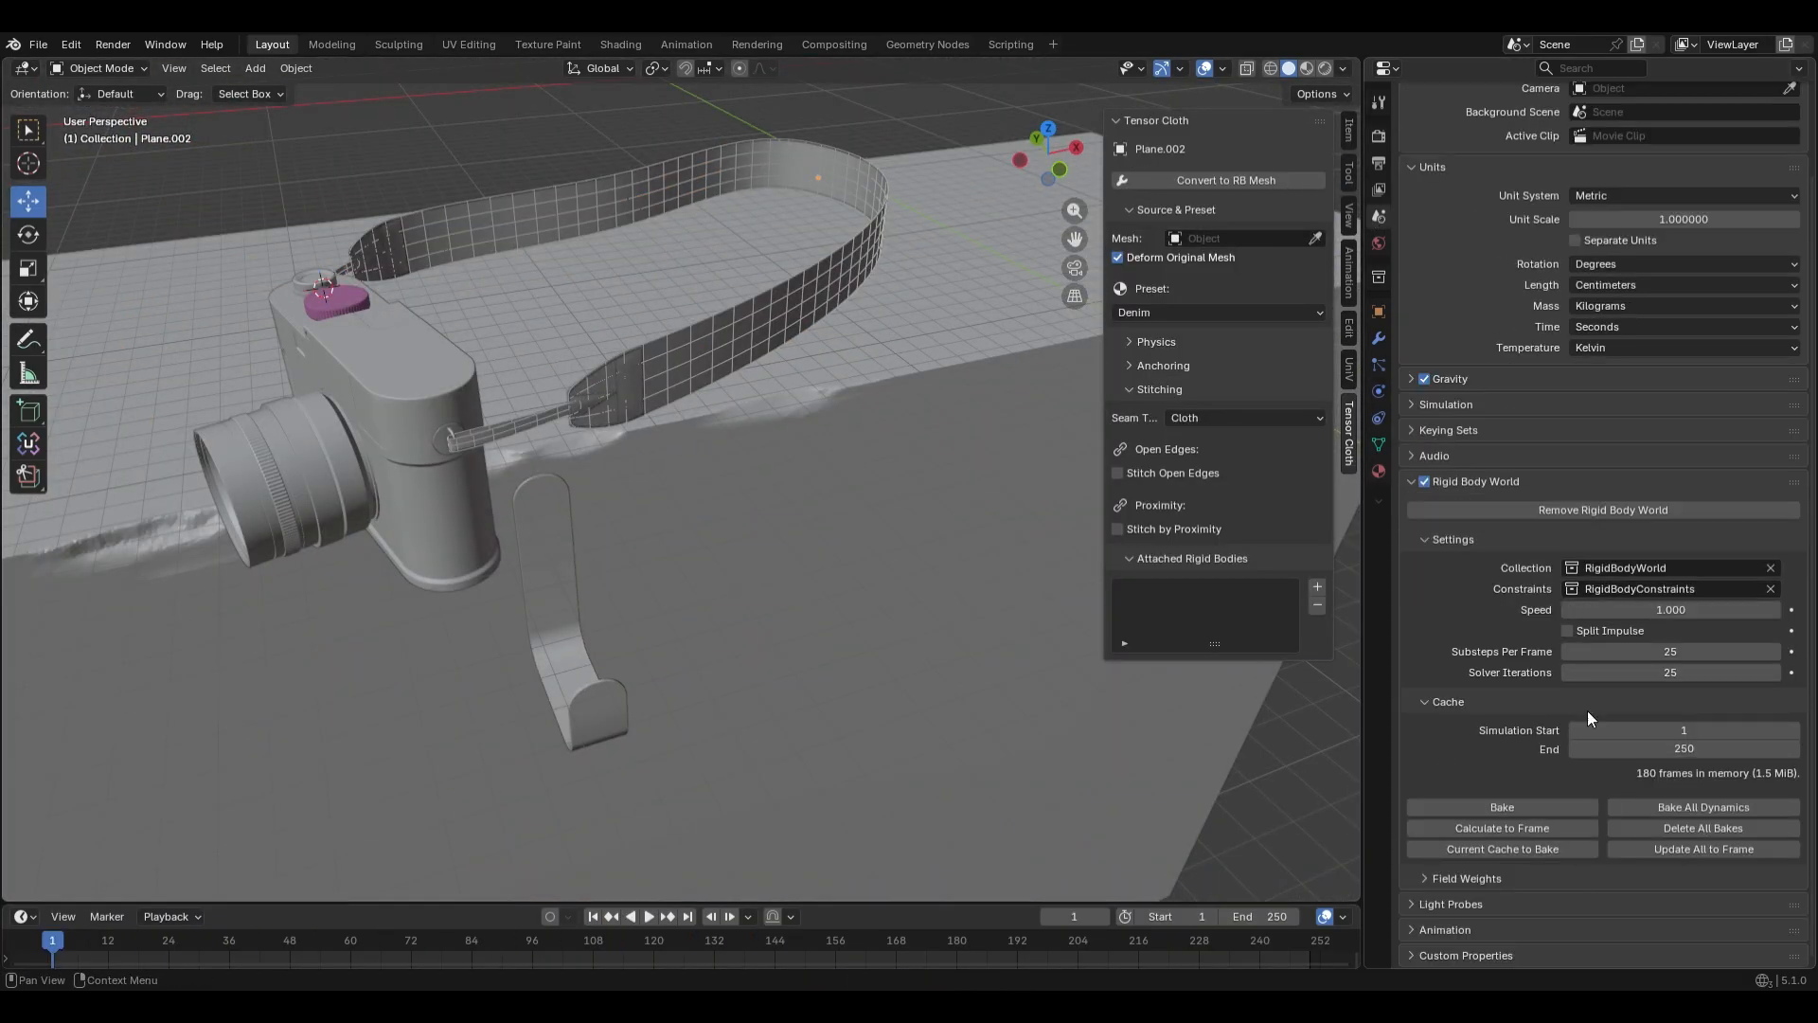
click(1546, 805)
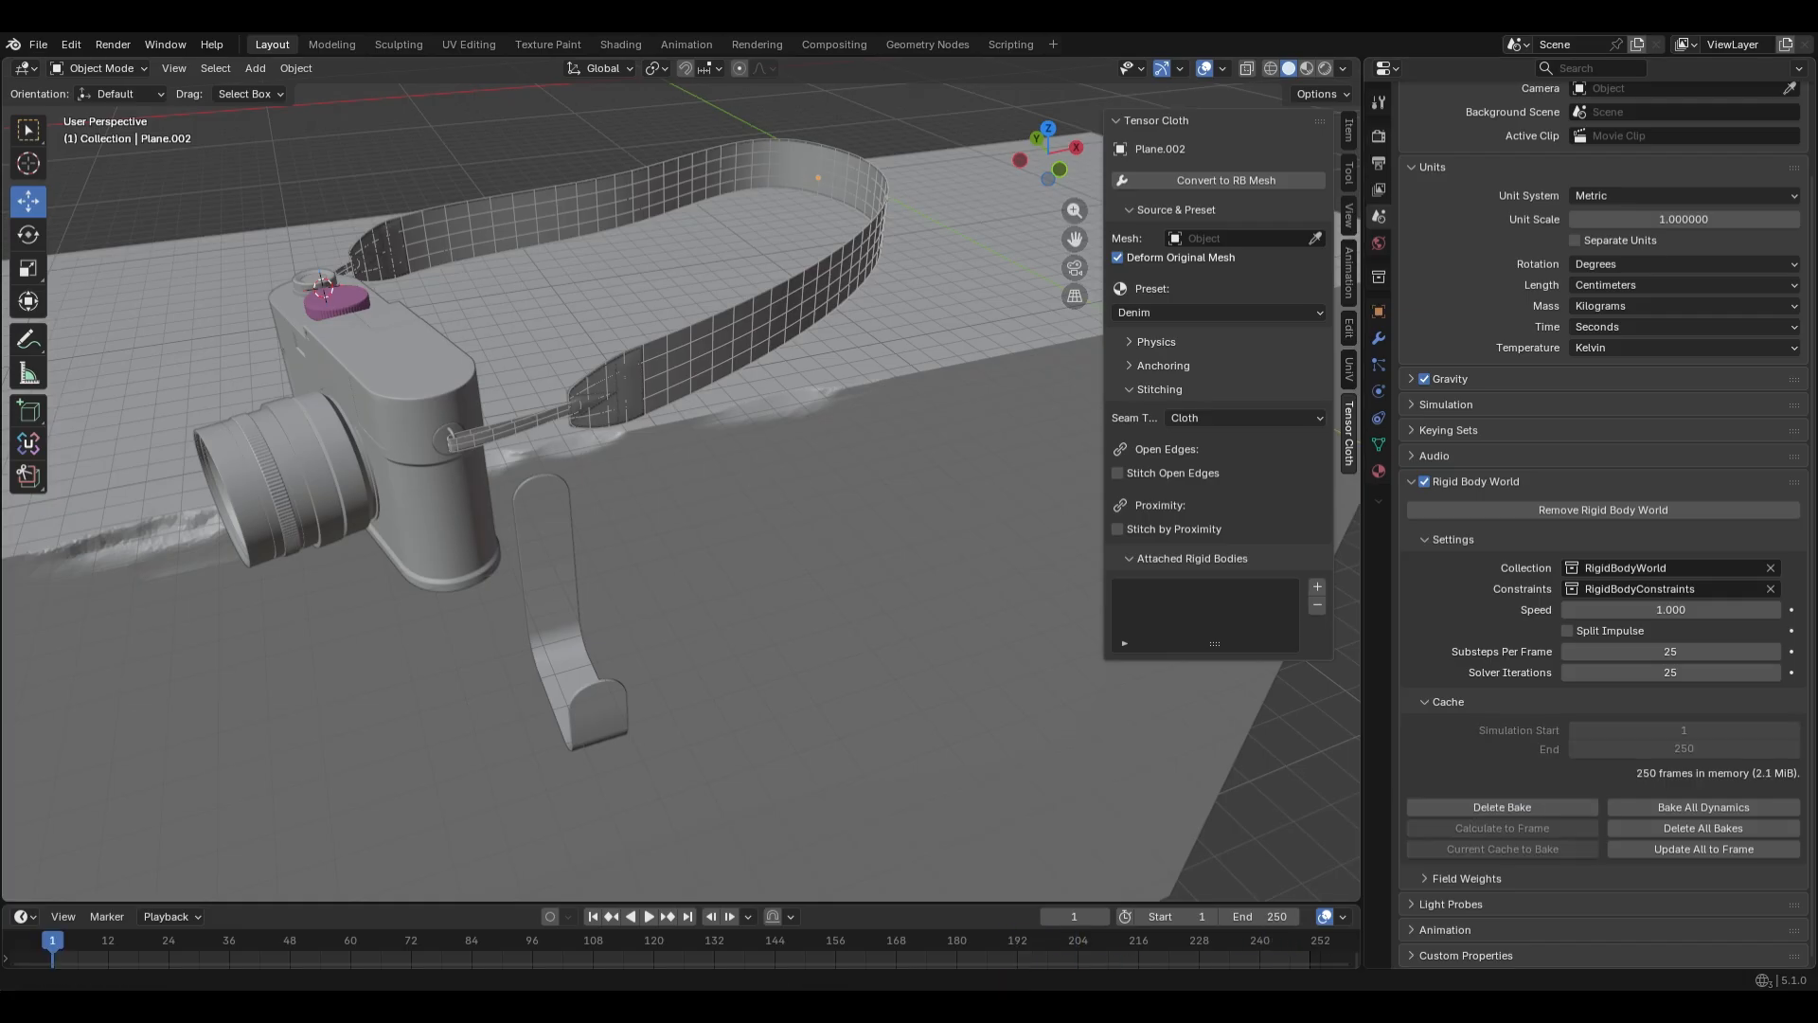
Play the baked simulation to watch the camera fall and the strap drop towards the hook
scroll(600, 584, down, 2)
middle_drag(599, 583, 656, 581)
key(space)
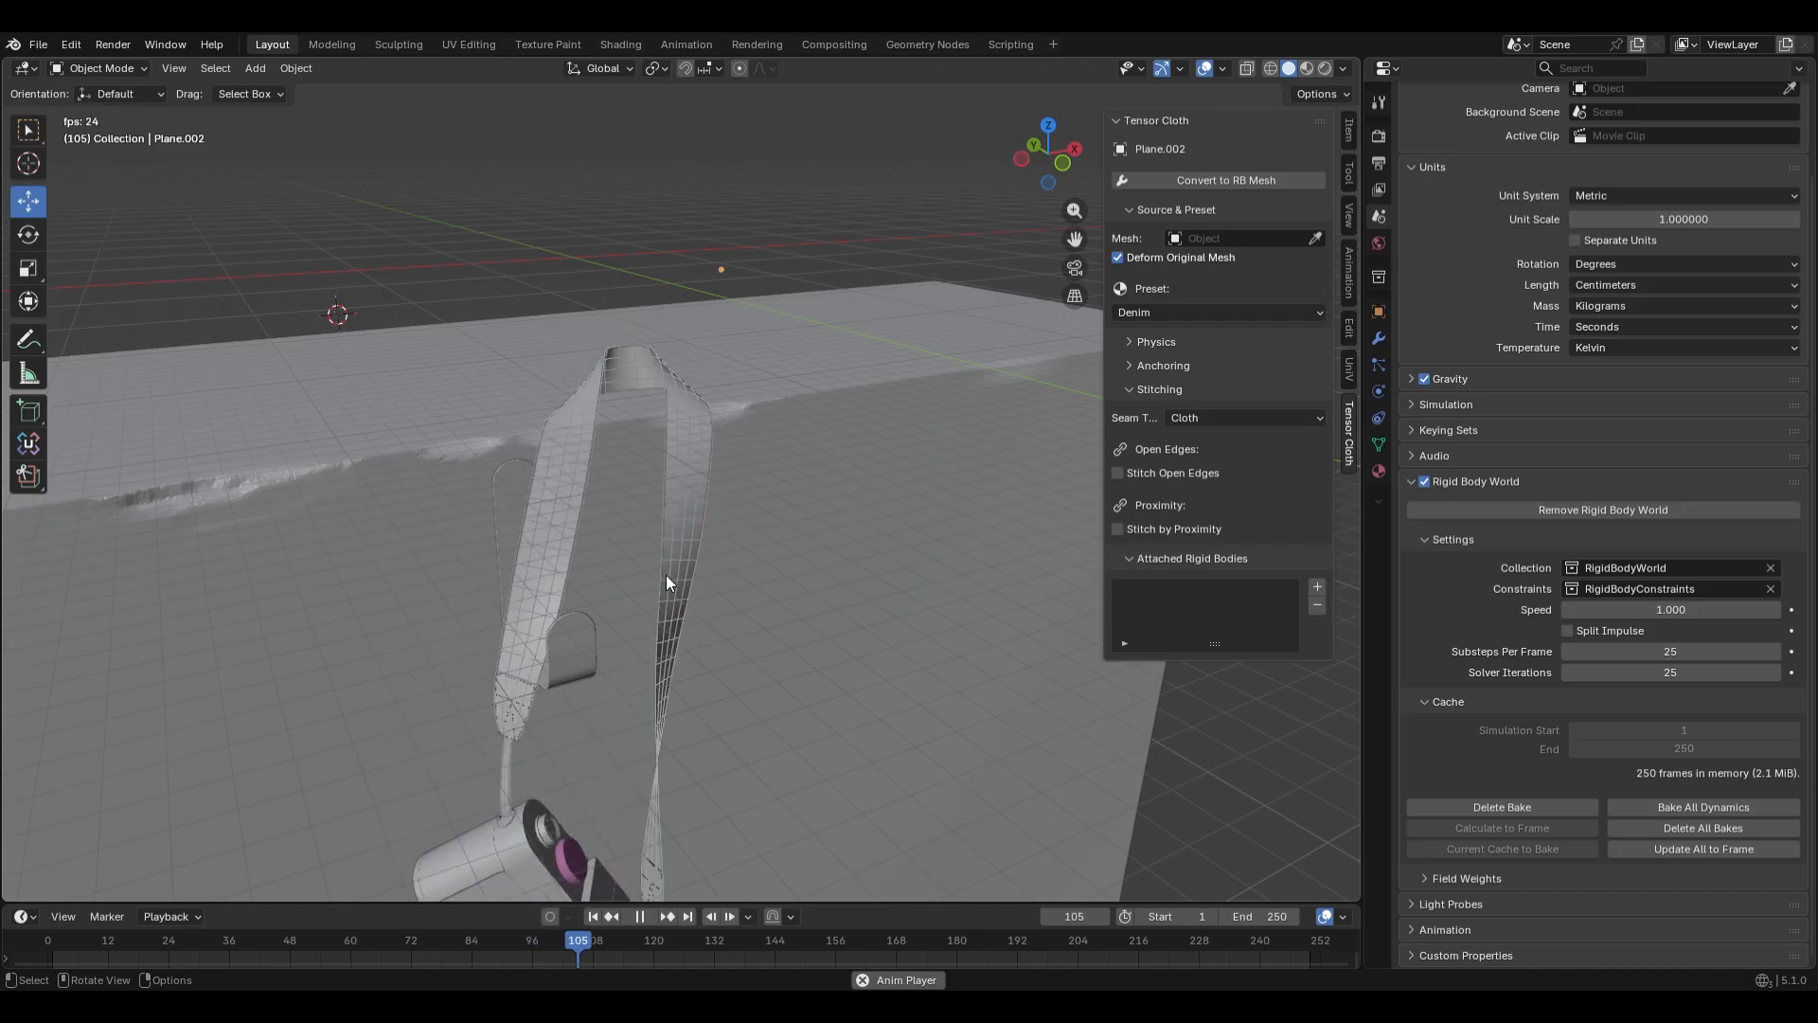
key(space)
Replay the bake with the objects in distinct viewport colors, orbit around the strap on the hook, and return to the first frame
middle_drag(630, 504, 701, 894)
key(shift+Left)
key(space)
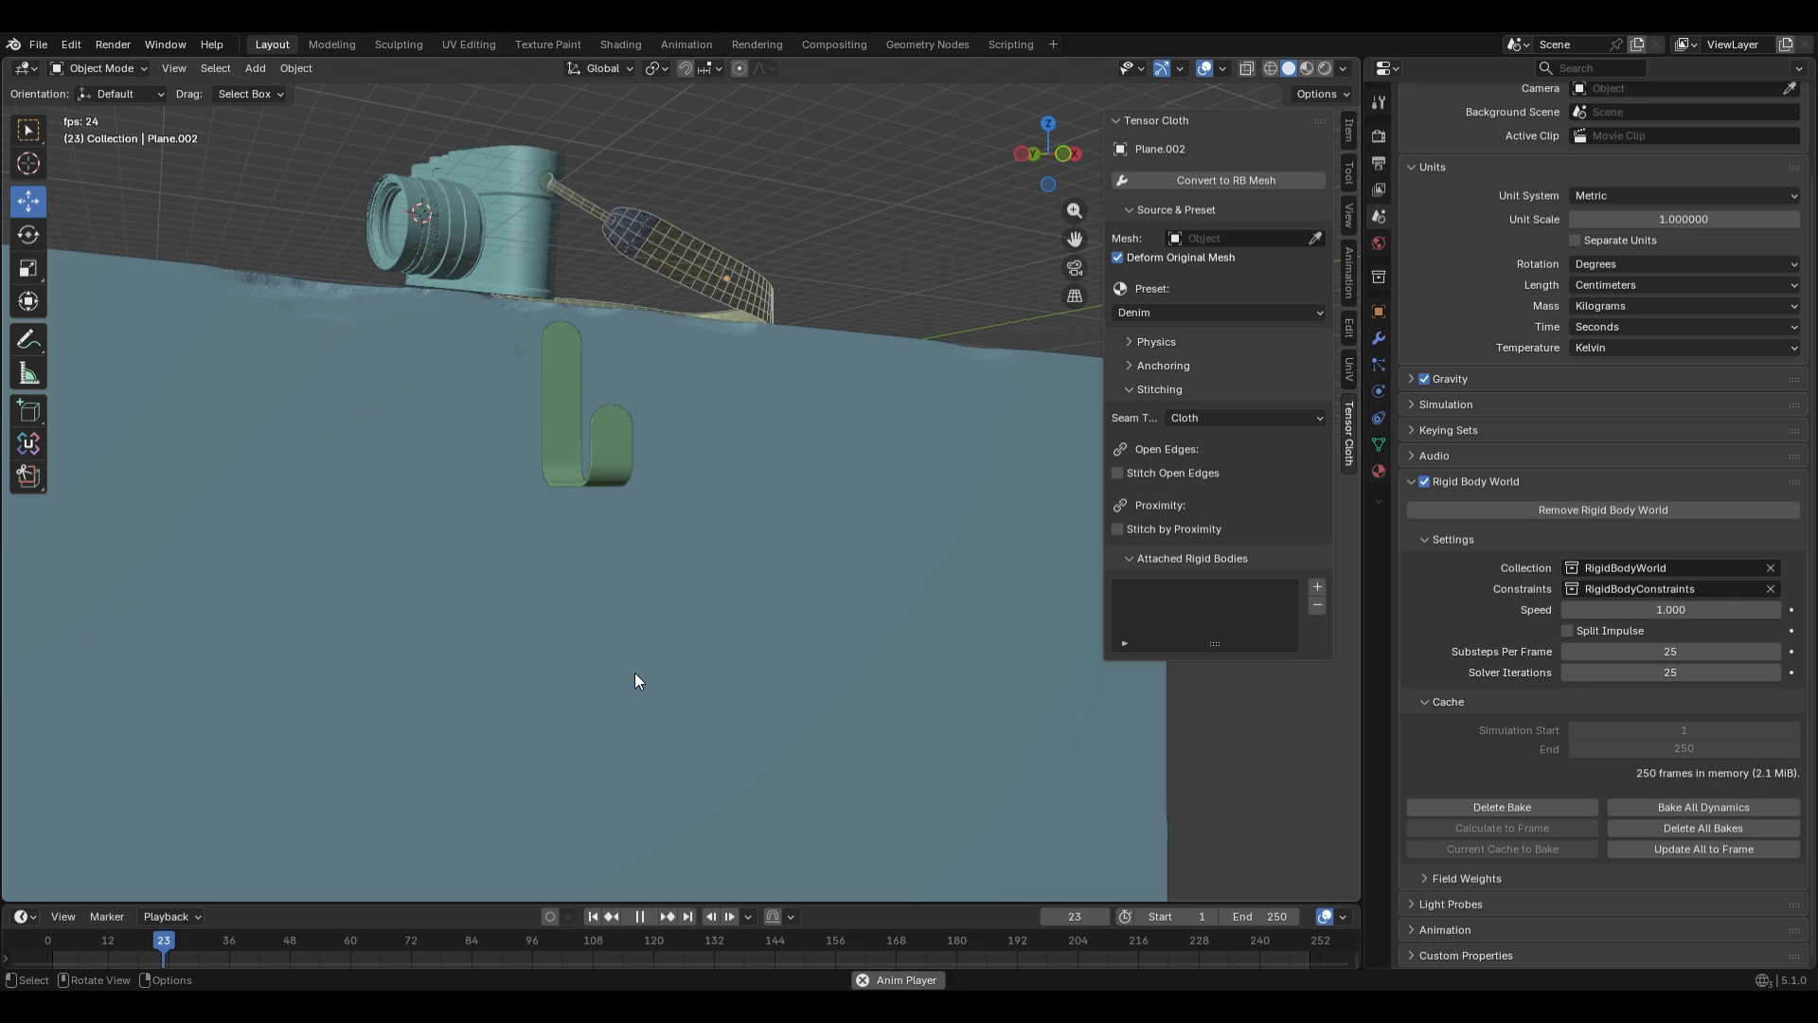
middle_drag(638, 655, 548, 693)
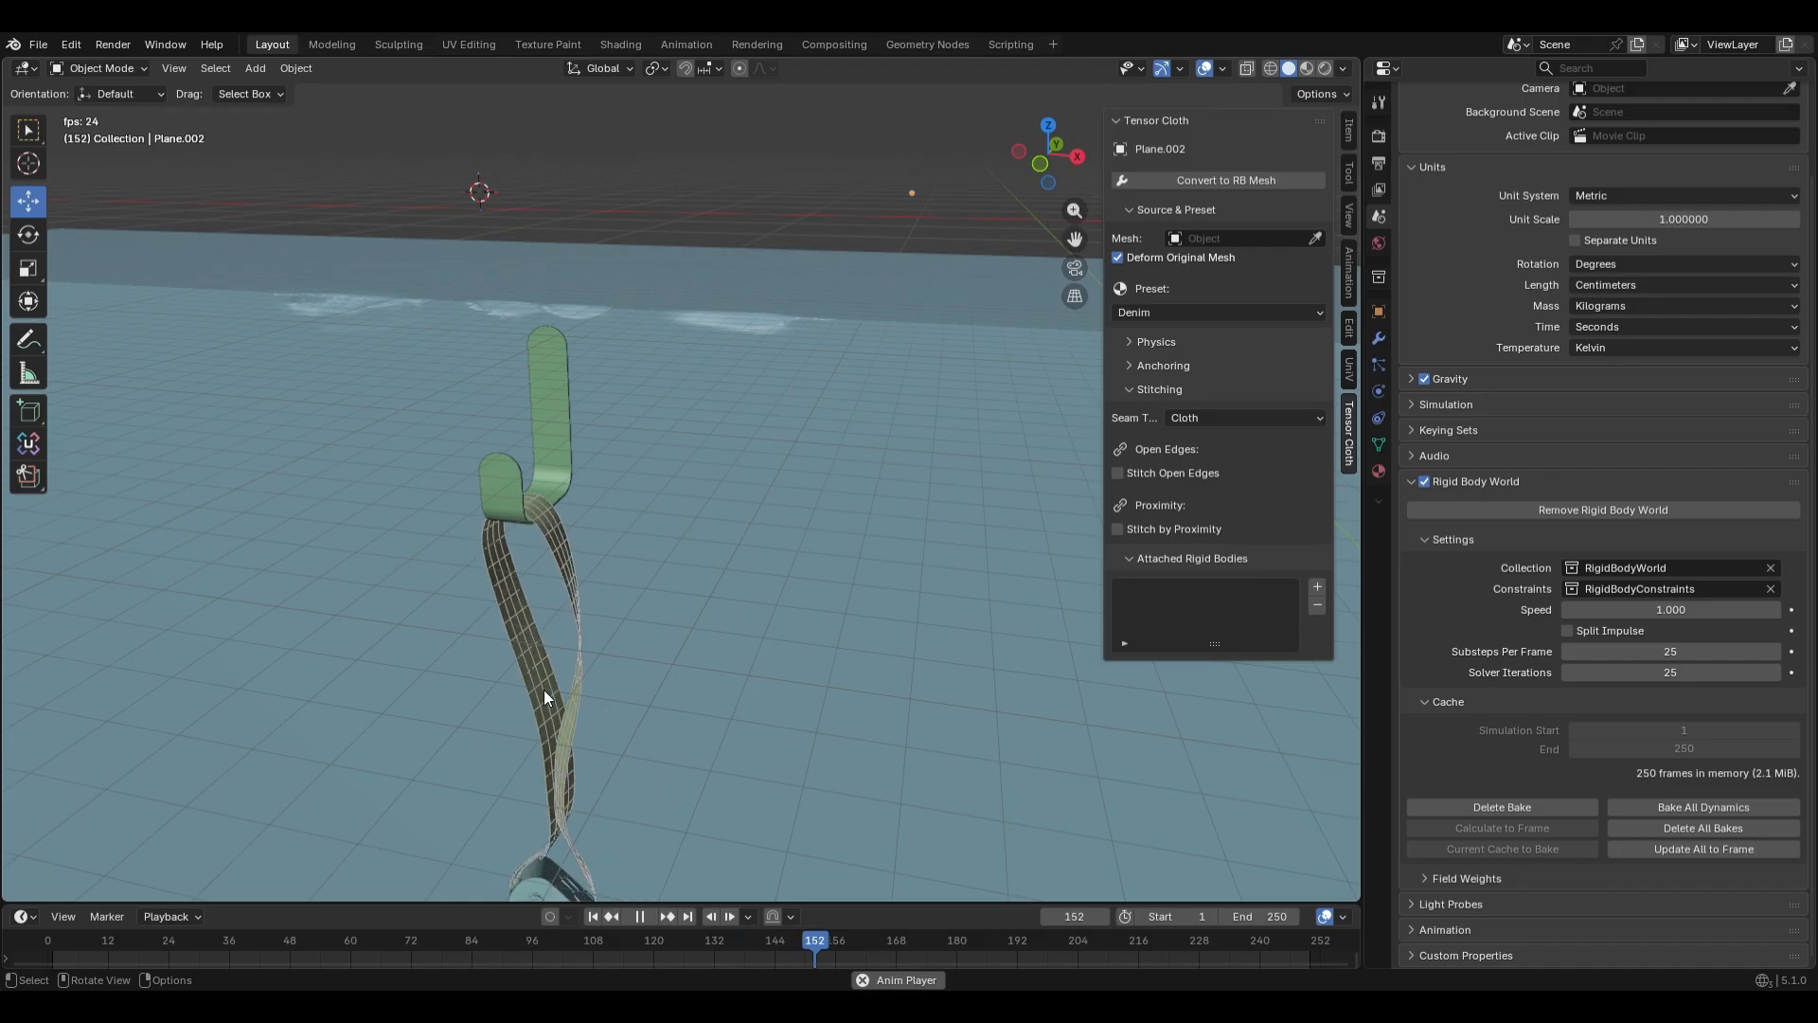
middle_drag(574, 490, 632, 716)
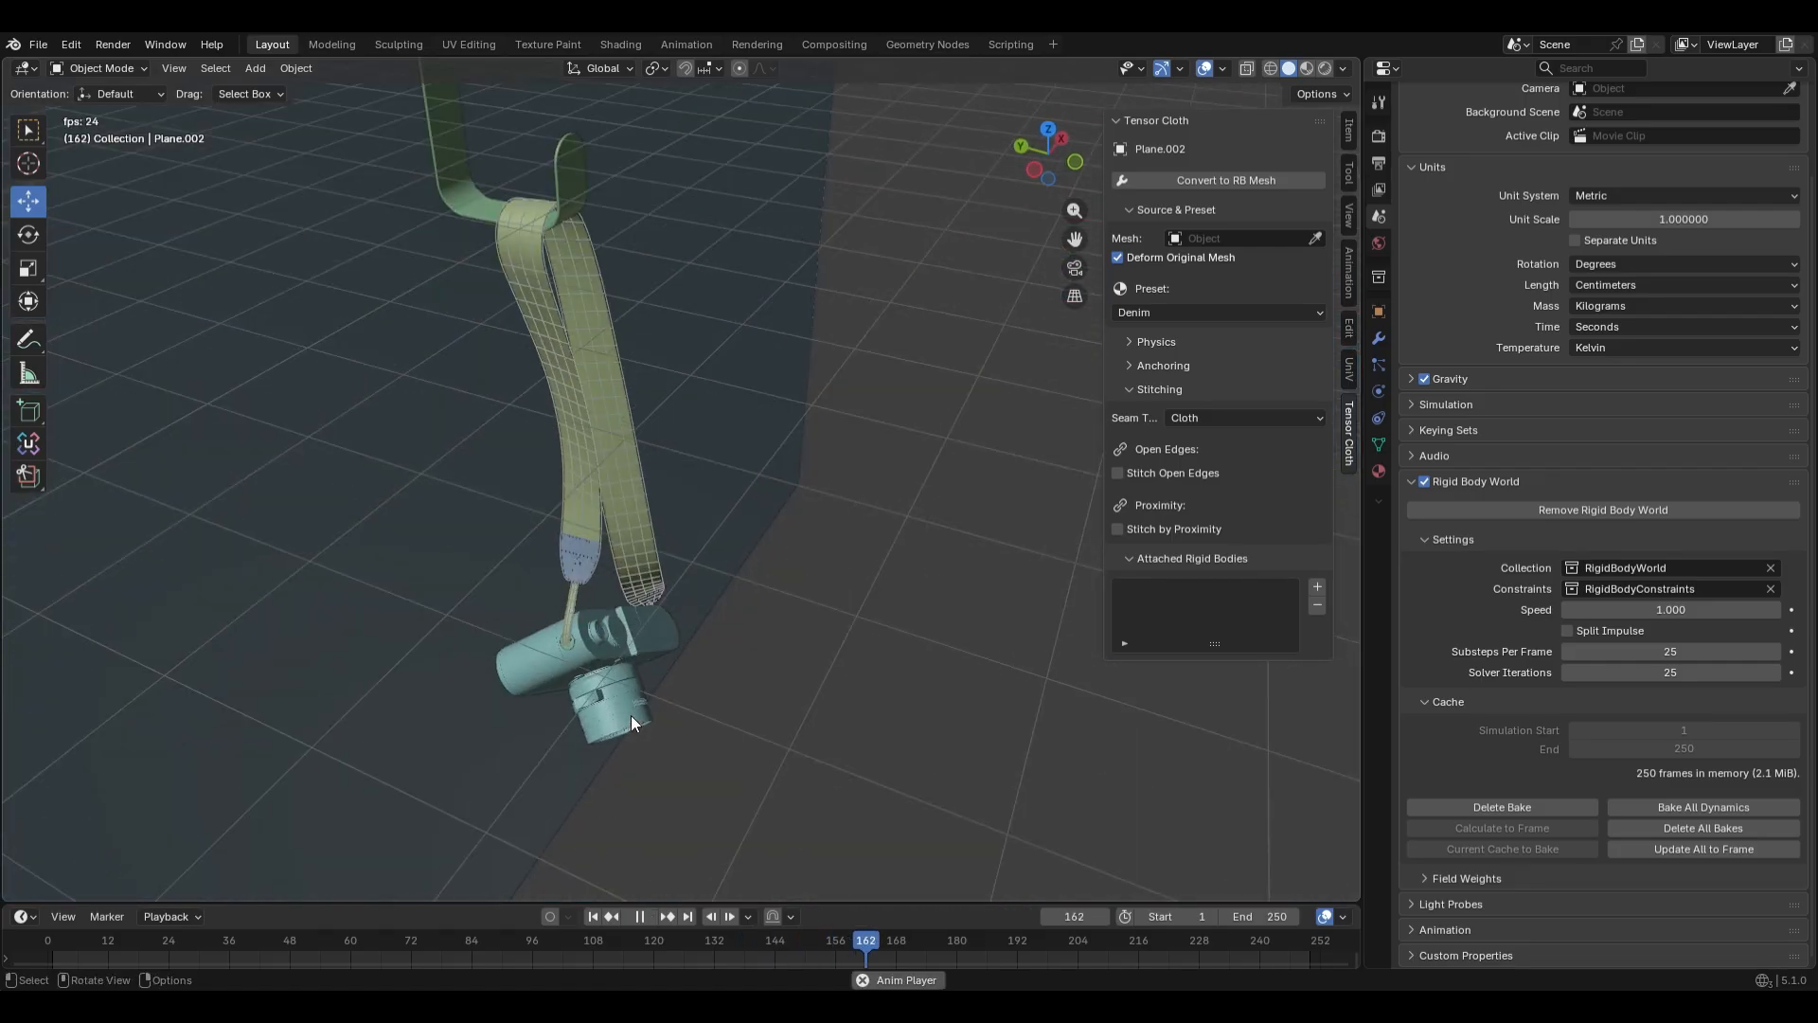
key(space)
click(593, 916)
scroll(602, 758, down, 4)
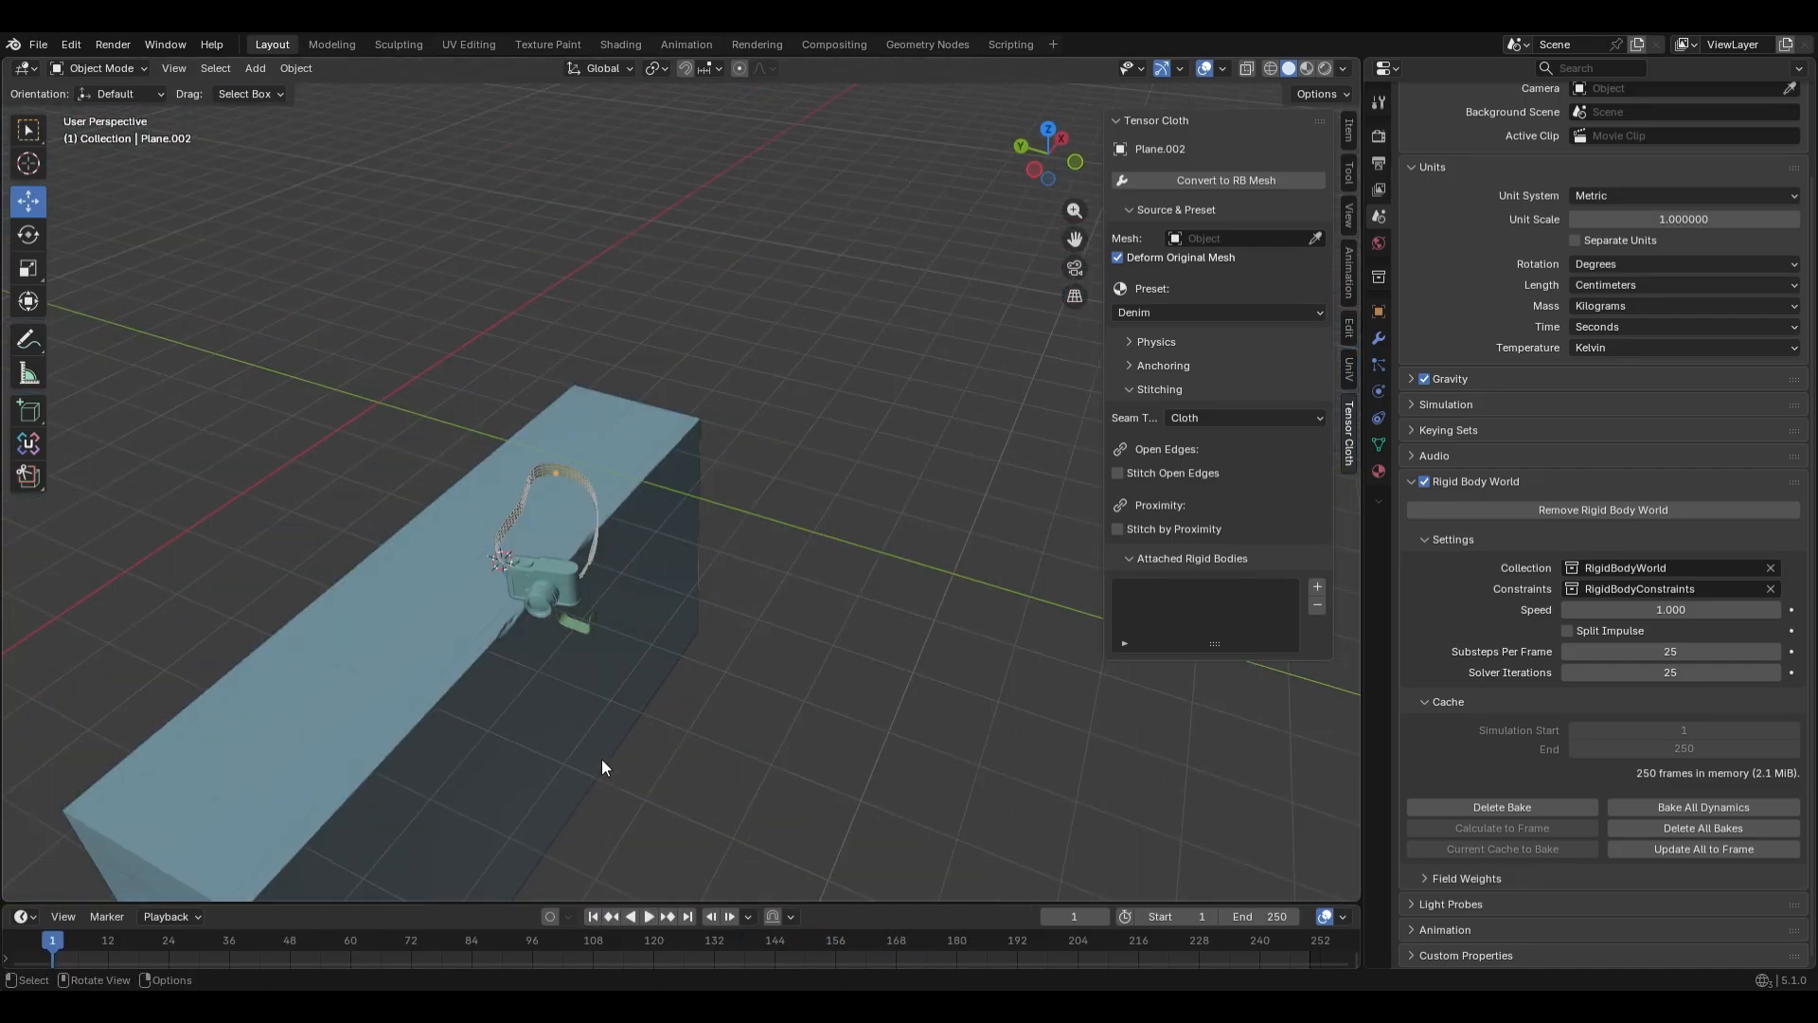
Replay the baked fall from the opposite side of the table and pause once the camera hangs below the hook
middle_drag(605, 767, 382, 663)
key(space)
scroll(578, 665, up, 3)
scroll(490, 629, up, 4)
scroll(490, 602, down, 1)
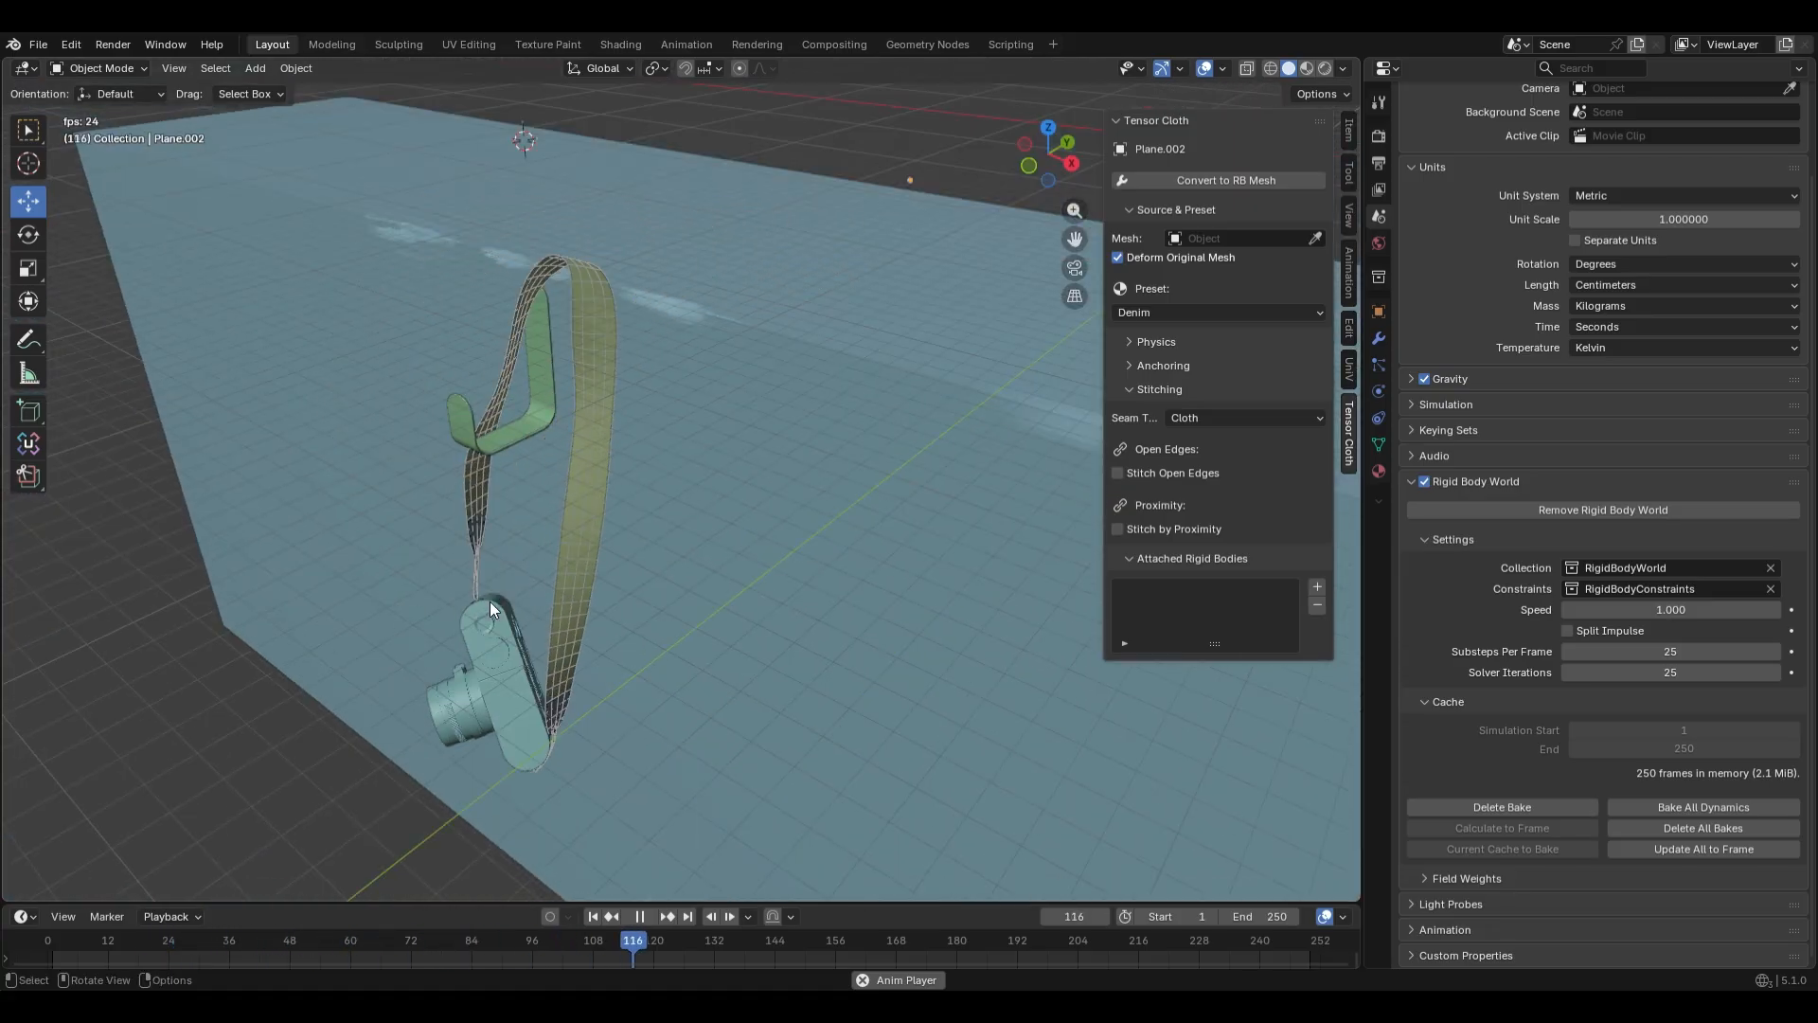
key(space)
Examine the strap end in the side ring of the hanging camera up close while playing on to frame 188
scroll(542, 438, down, 3)
scroll(568, 657, up, 5)
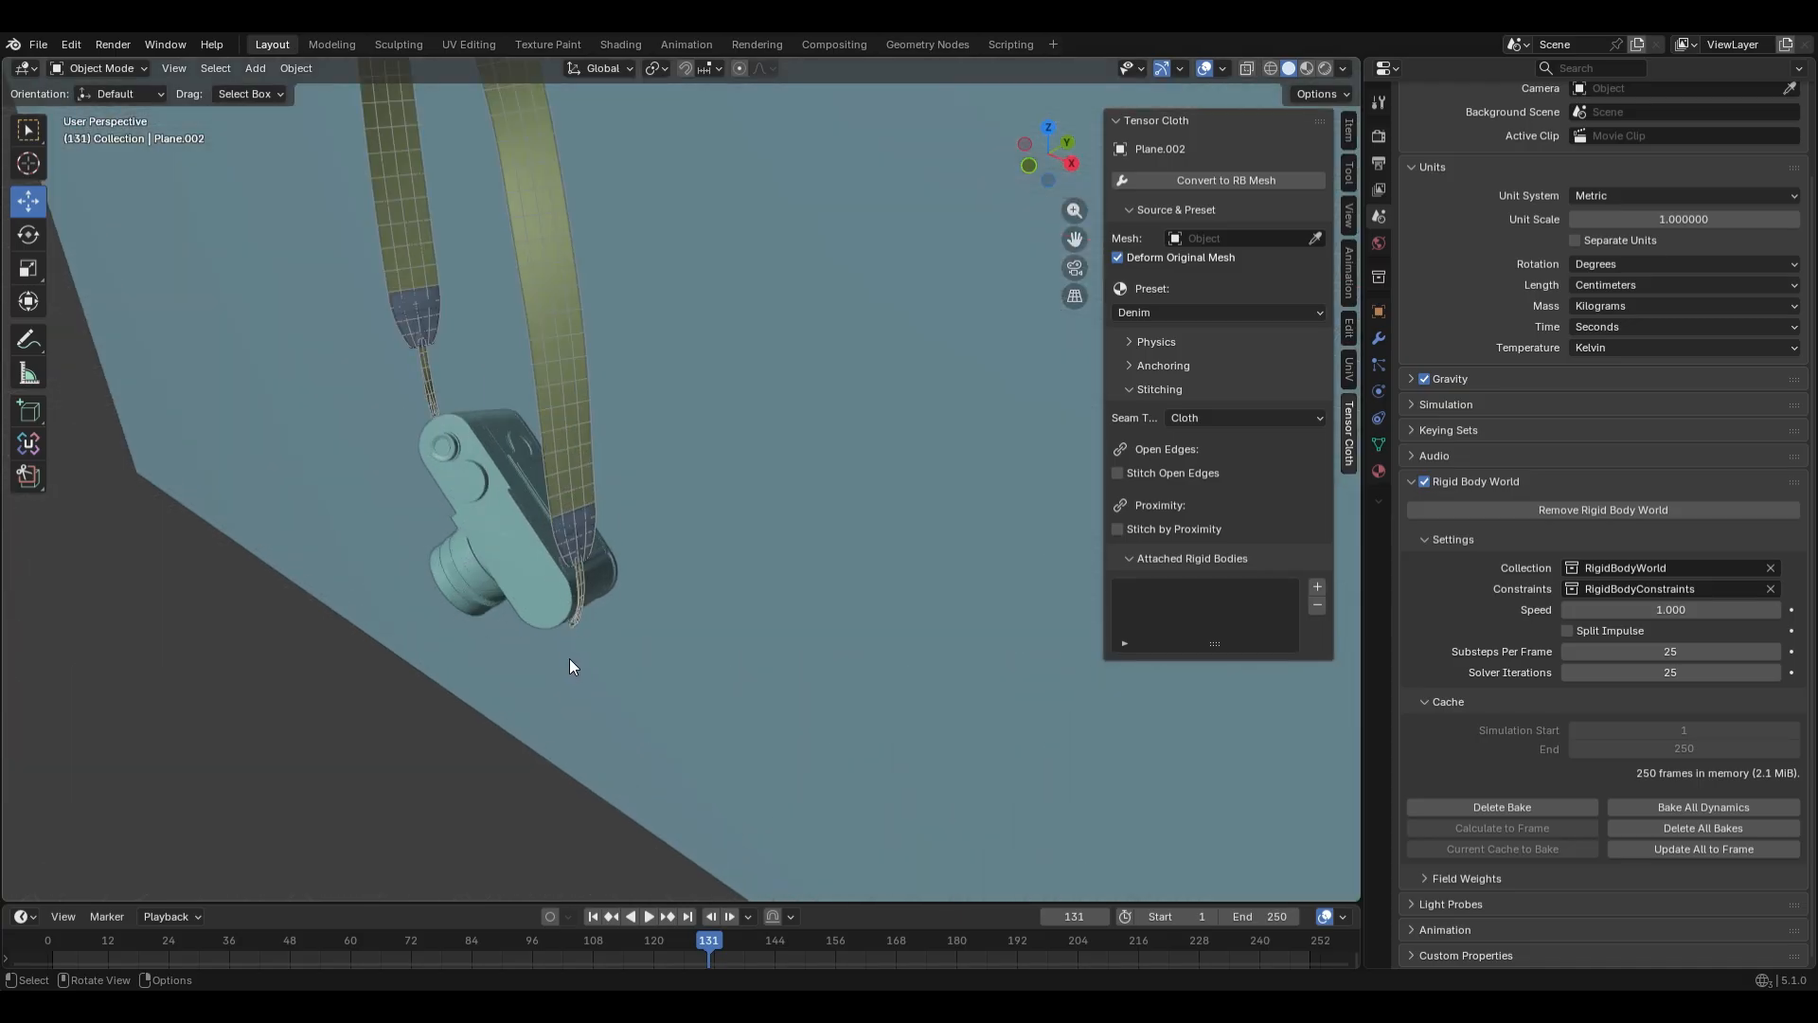
scroll(572, 633, up, 4)
middle_drag(596, 605, 587, 197)
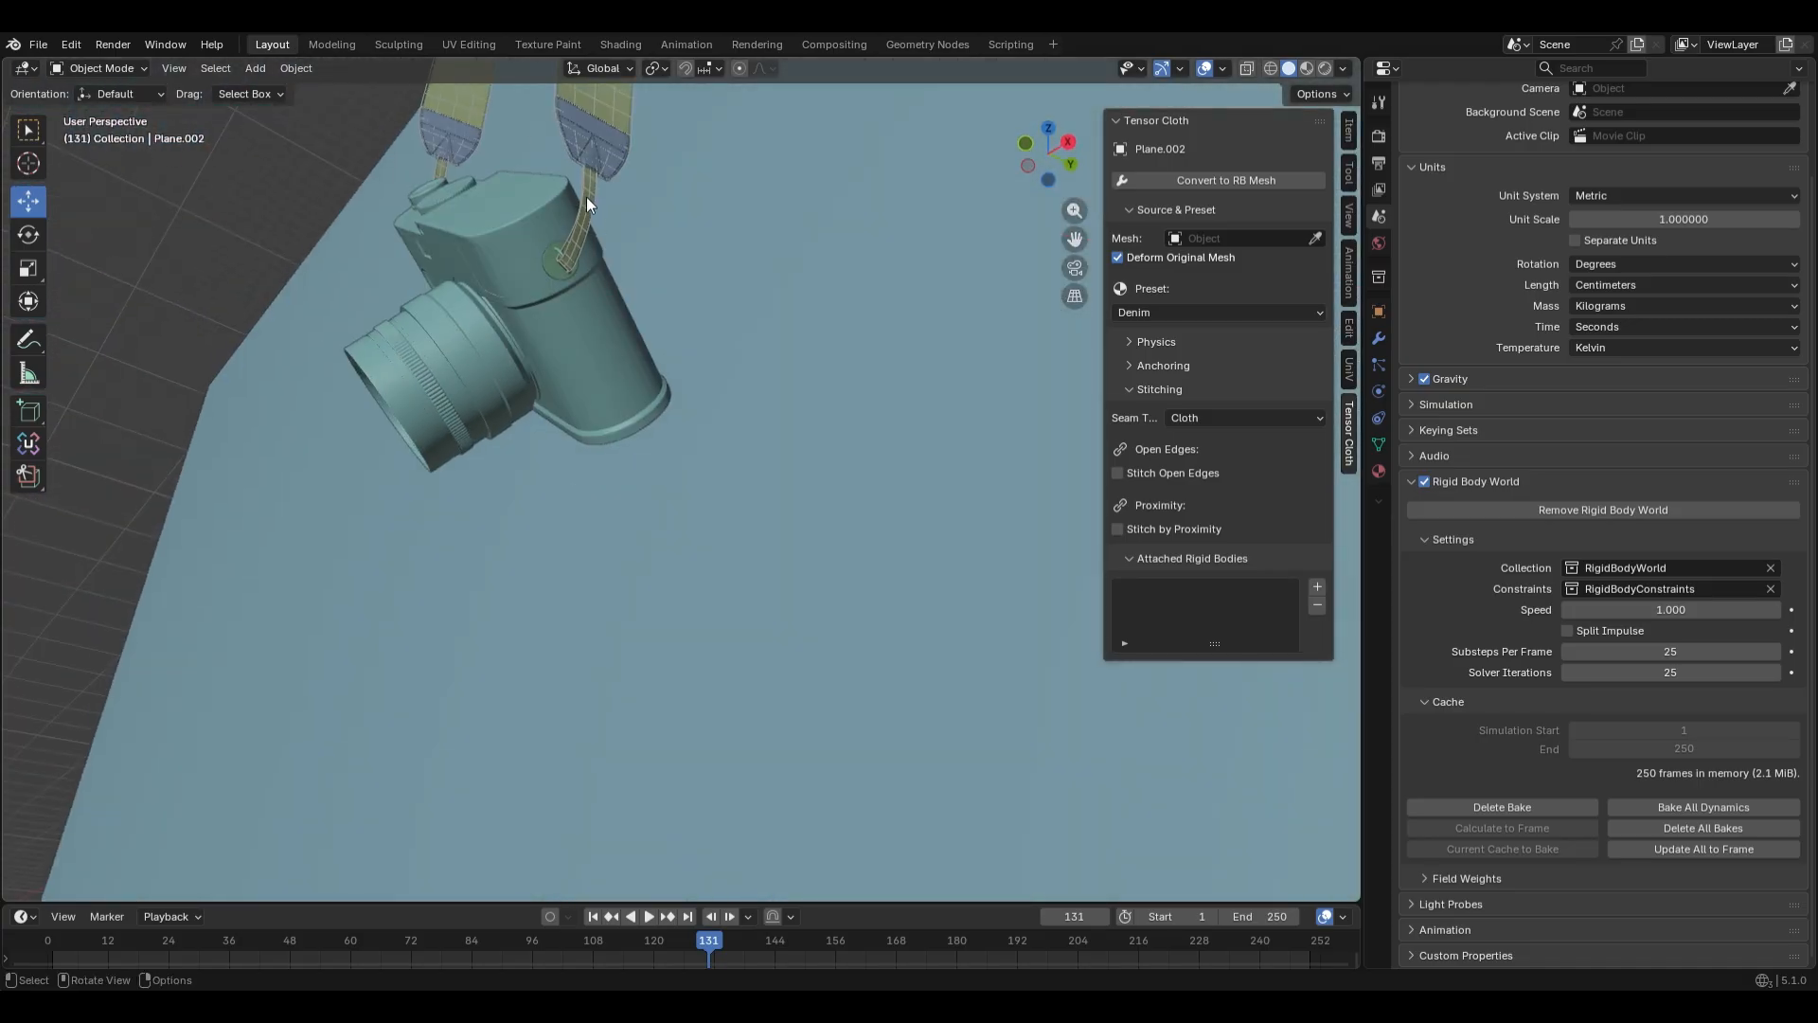
scroll(573, 255, up, 3)
key(space)
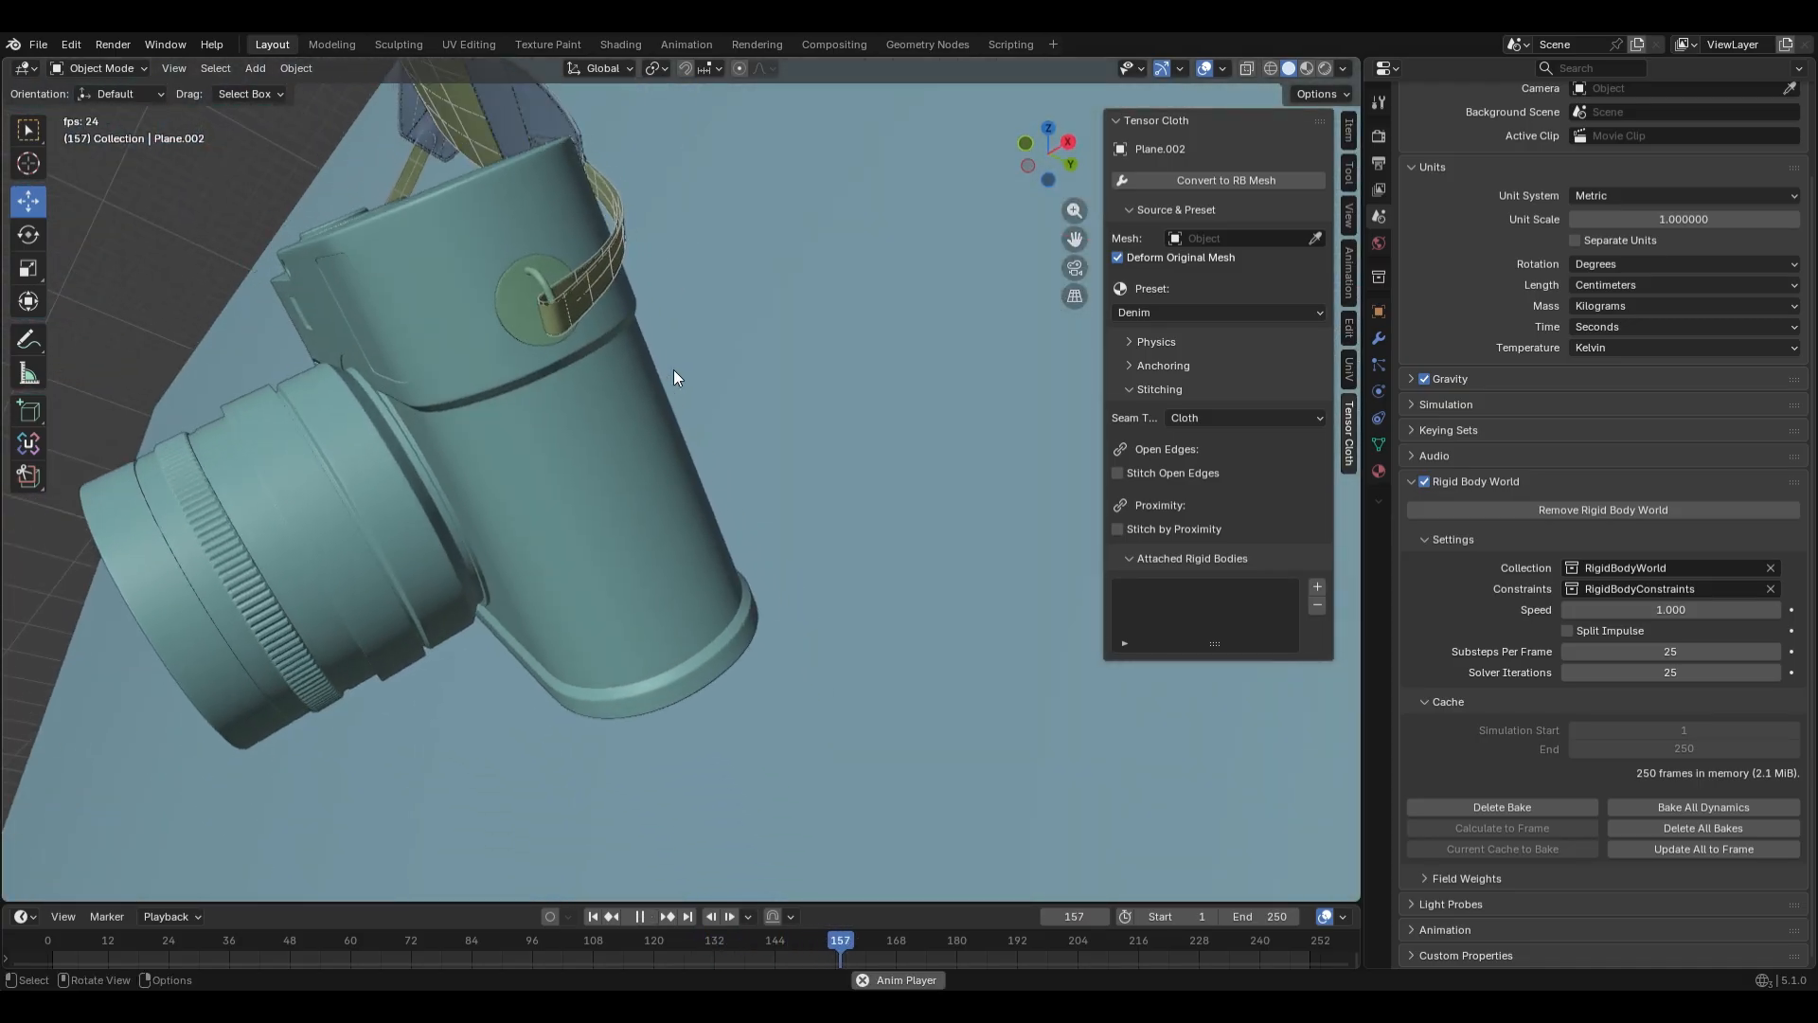
scroll(665, 365, up, 2)
key(space)
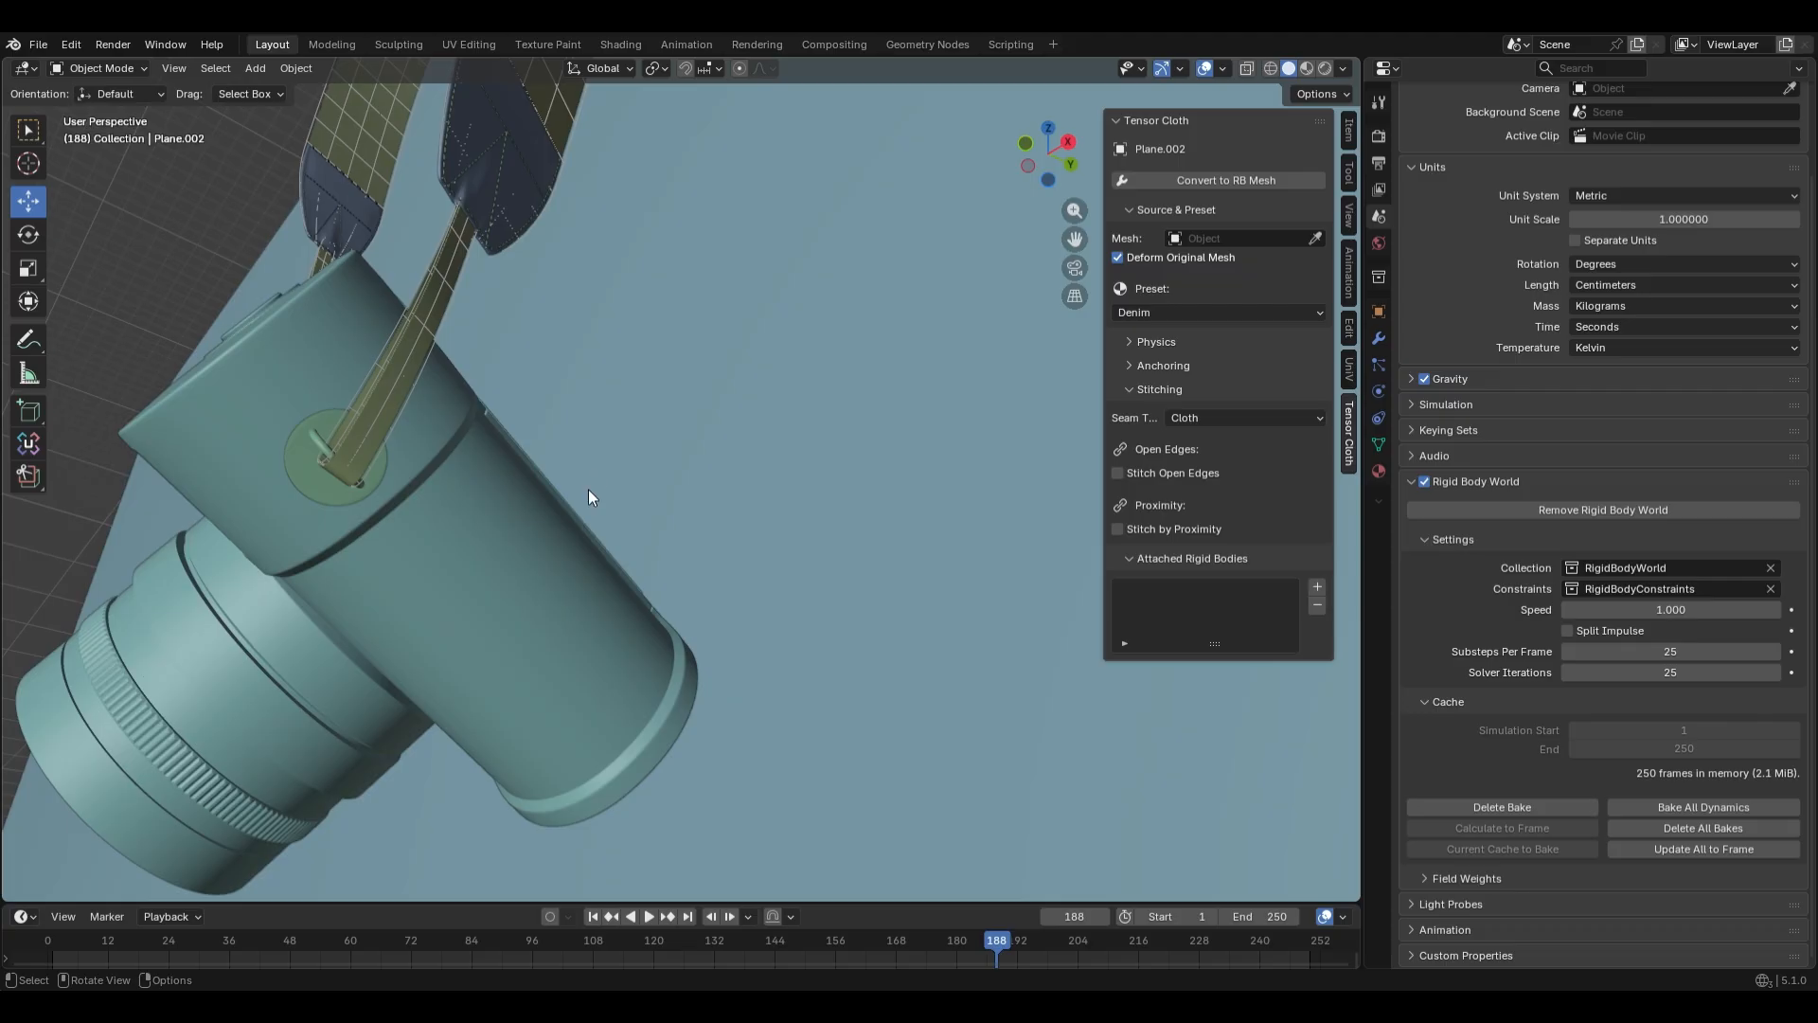